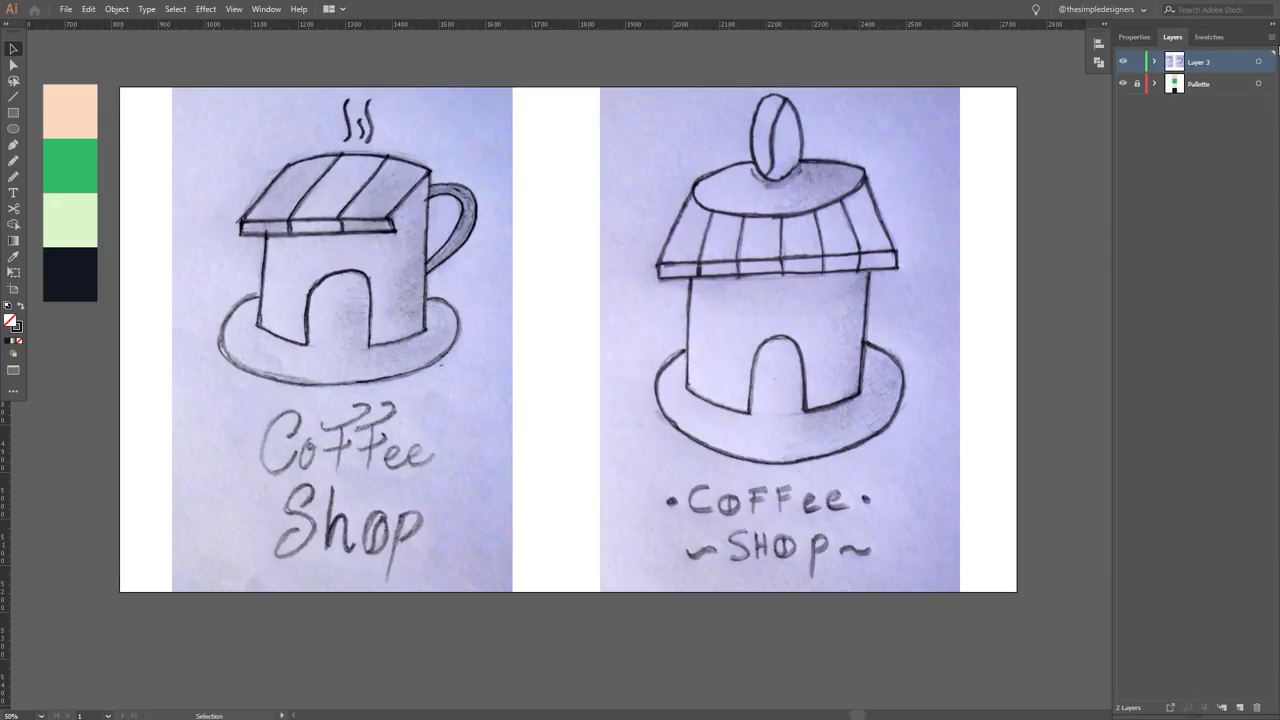
- Make sketch Layer 3 a dimmed template and add an empty Layer 4 above it
{"action": "left_click", "coordinate": [1275, 48]}
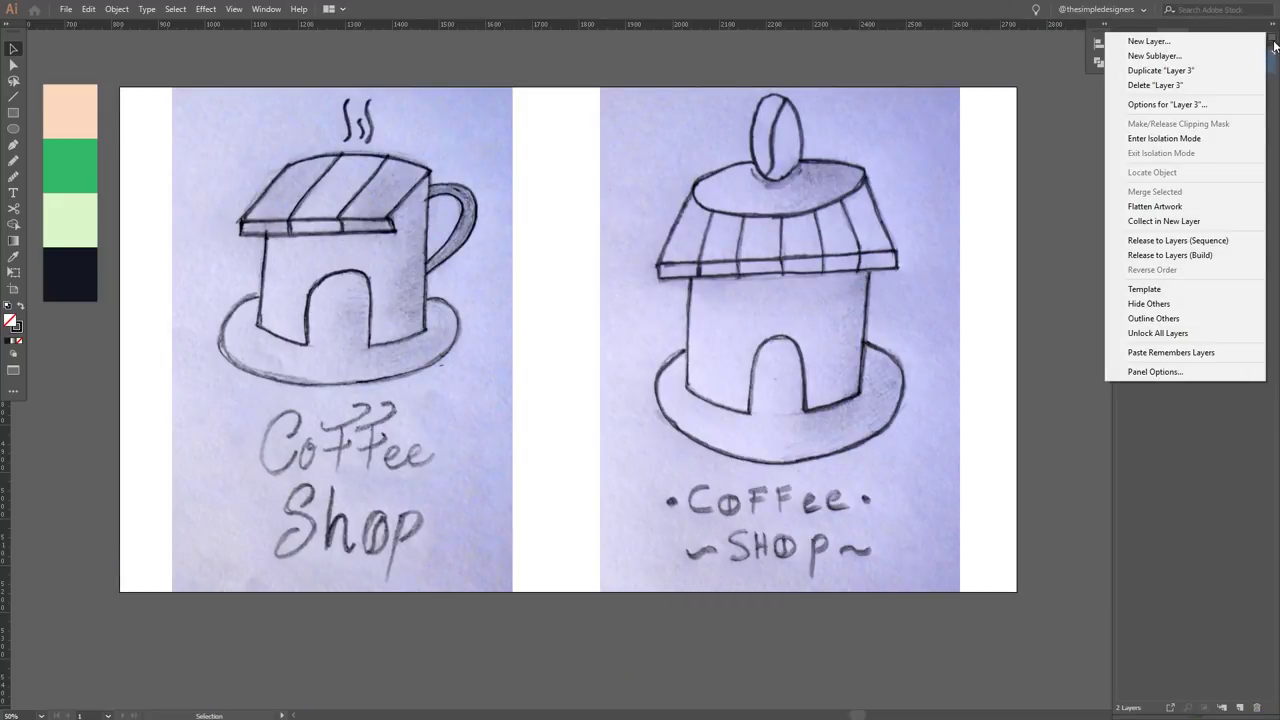
{"action": "left_click", "coordinate": [1140, 289]}
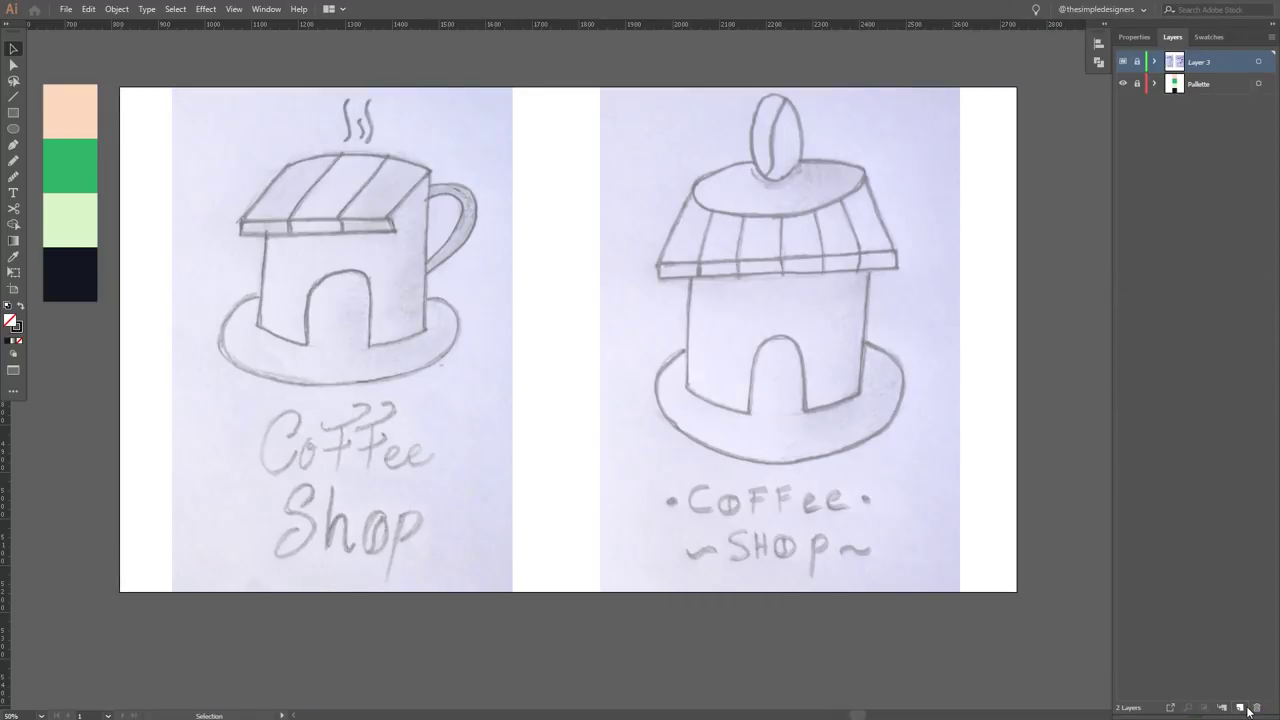
{"action": "left_click", "coordinate": [1240, 707]}
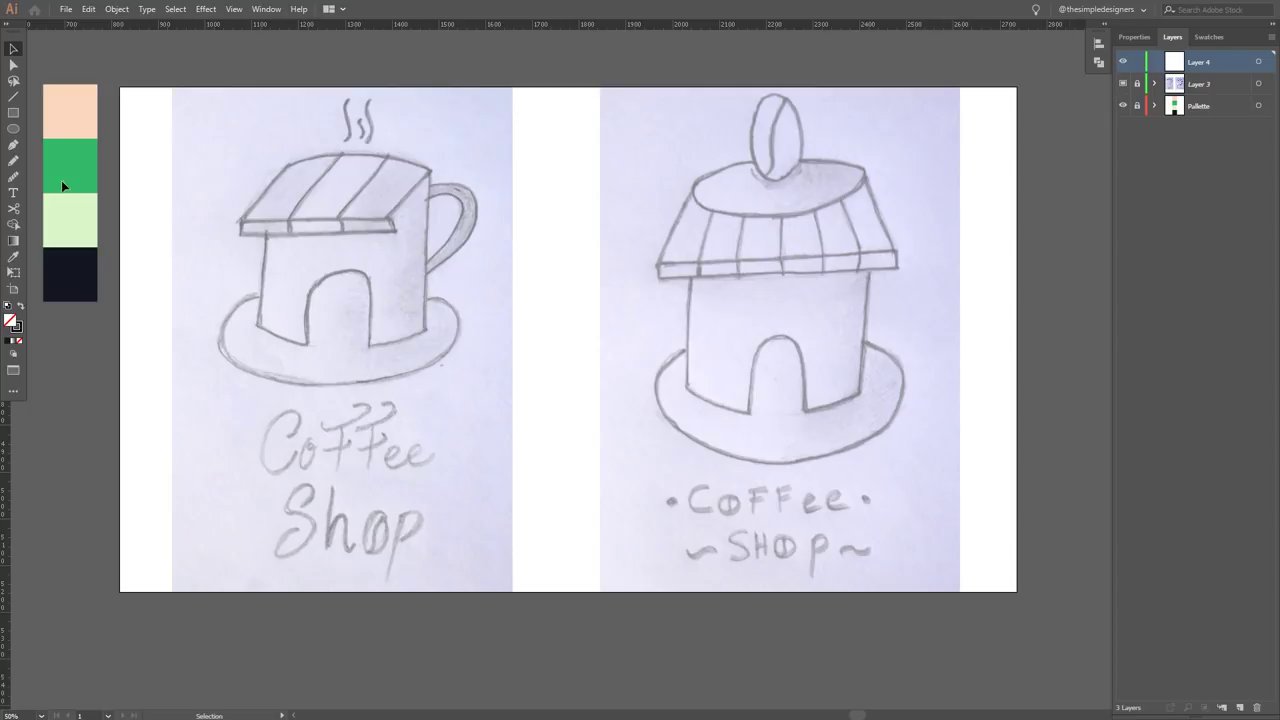
{"action": "key", "text": "m"}
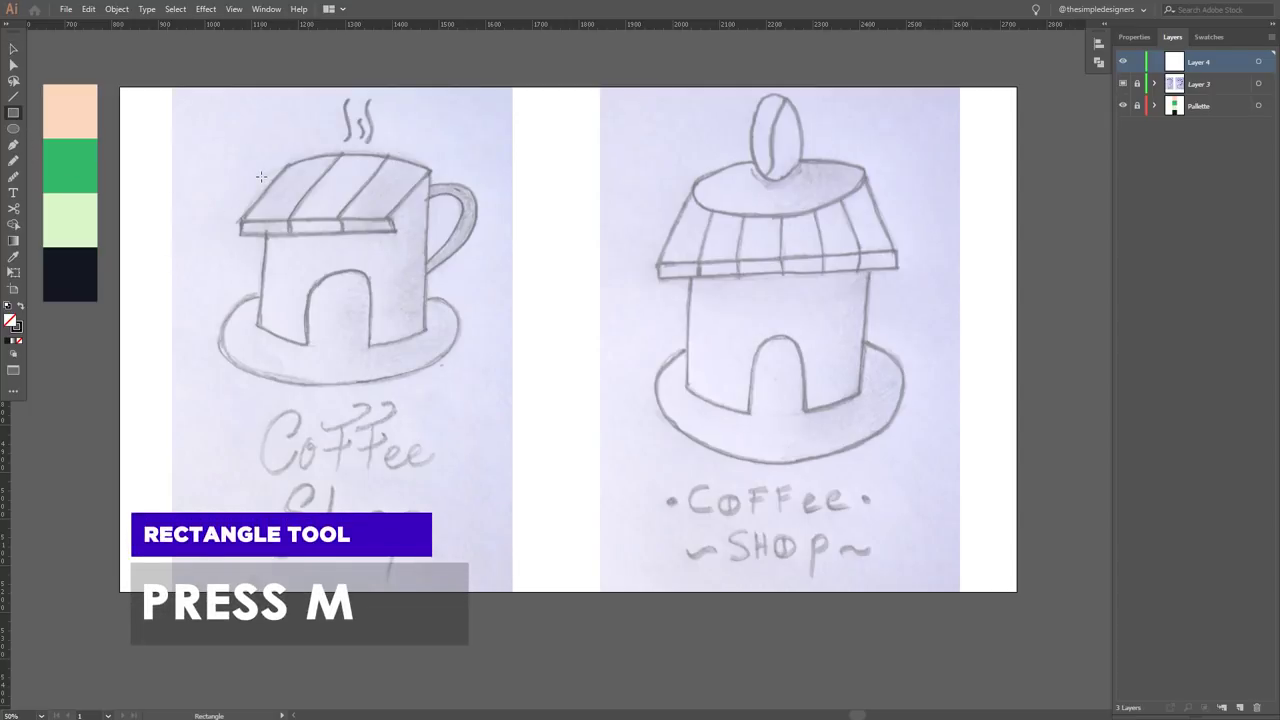
- Trace the cup body as a rectangle with ellipses at its top and bottom edges
{"action": "left_click_drag", "start_coordinate": [260, 177], "coordinate": [426, 327]}
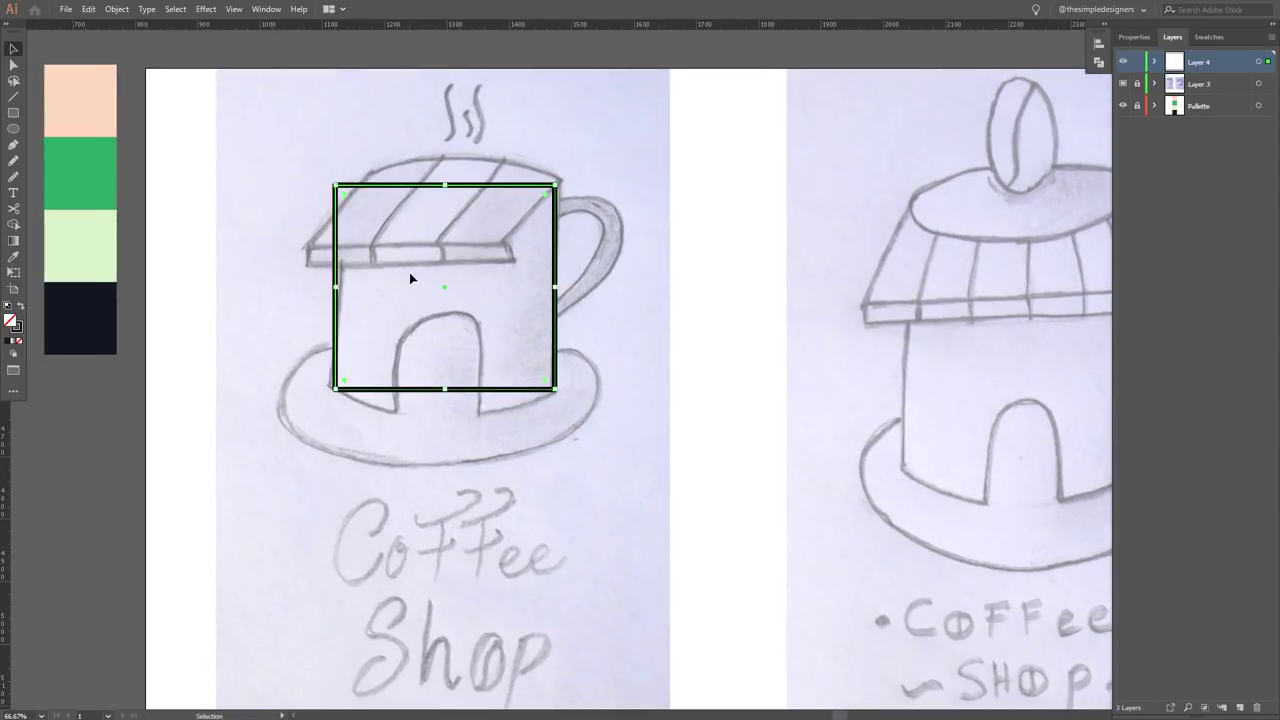
{"action": "key", "text": "l"}
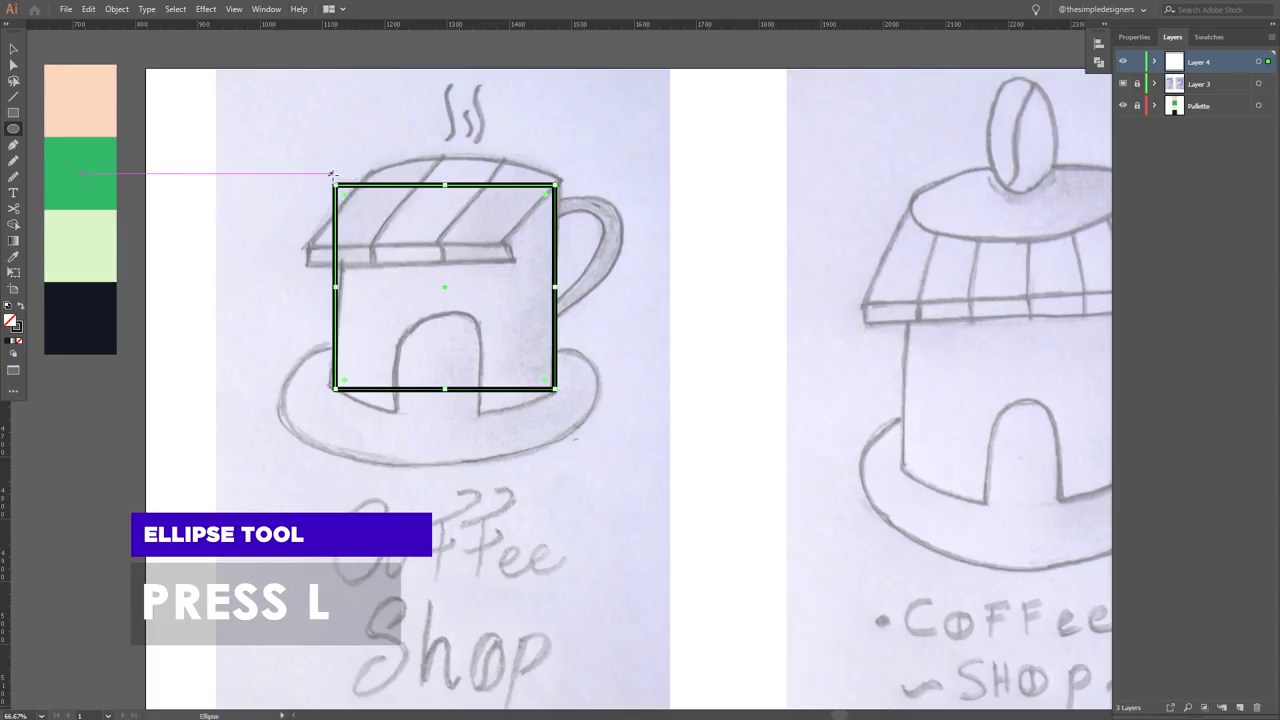
{"action": "left_click_drag", "start_coordinate": [336, 184], "coordinate": [556, 212]}
{"action": "mouse_move", "coordinate": [445, 213]}
{"action": "left_mouse_down"}
{"action": "mouse_move", "coordinate": [445, 187]}
{"action": "mouse_move", "coordinate": [480, 231]}
{"action": "mouse_move", "coordinate": [478, 376]}
{"action": "left_mouse_up"}
{"action": "left_click", "coordinate": [700, 145]}
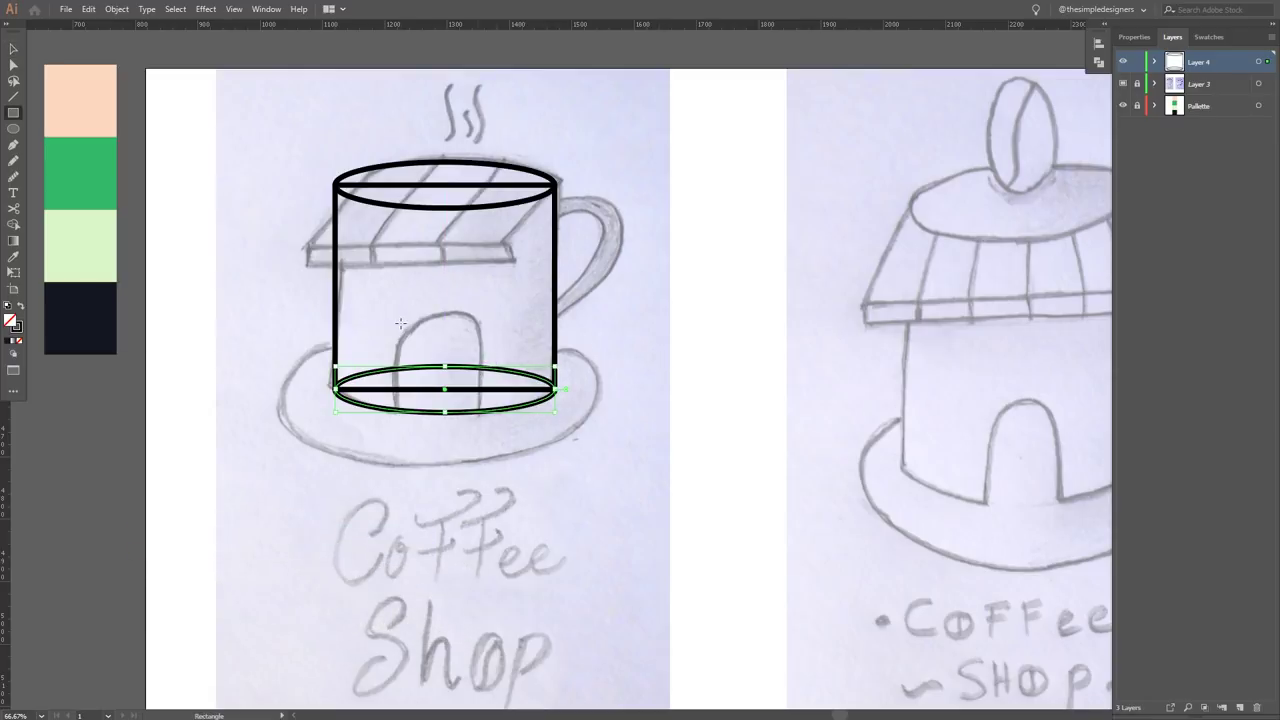
- Draw a door rectangle at the cup's bottom with an arched top
{"action": "left_click_drag", "start_coordinate": [396, 324], "coordinate": [483, 428]}
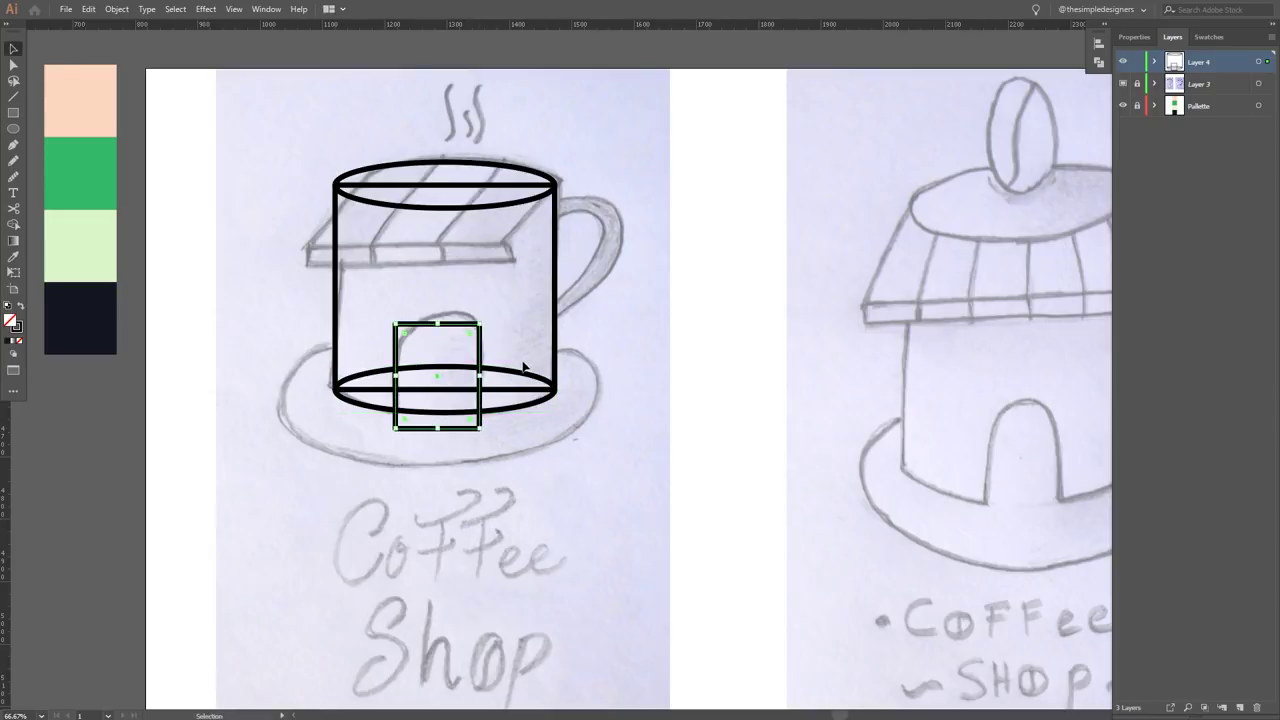
{"action": "left_click_drag", "start_coordinate": [470, 334], "coordinate": [455, 441]}
{"action": "key", "text": "v"}
- Centre all the cup and door shapes horizontally
{"action": "key", "text": "ctrl+a"}
{"action": "left_click", "coordinate": [1136, 38]}
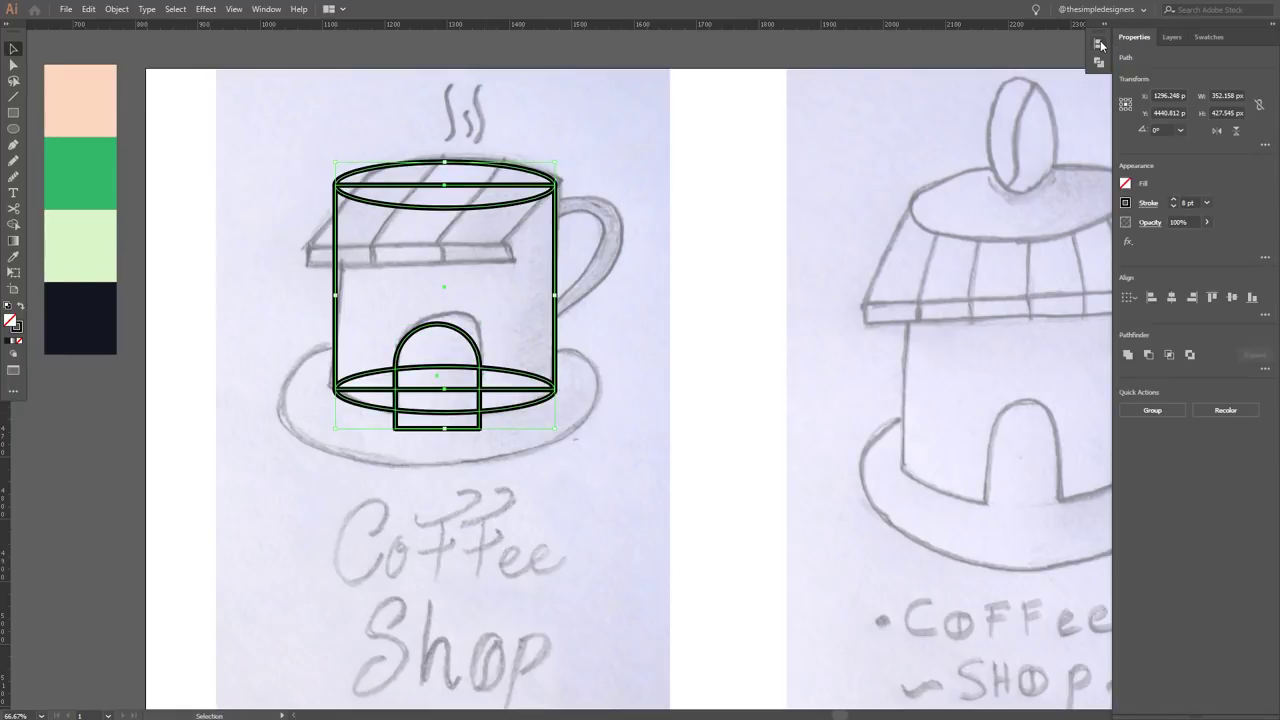
{"action": "left_click", "coordinate": [1098, 44]}
{"action": "left_click", "coordinate": [1171, 296]}
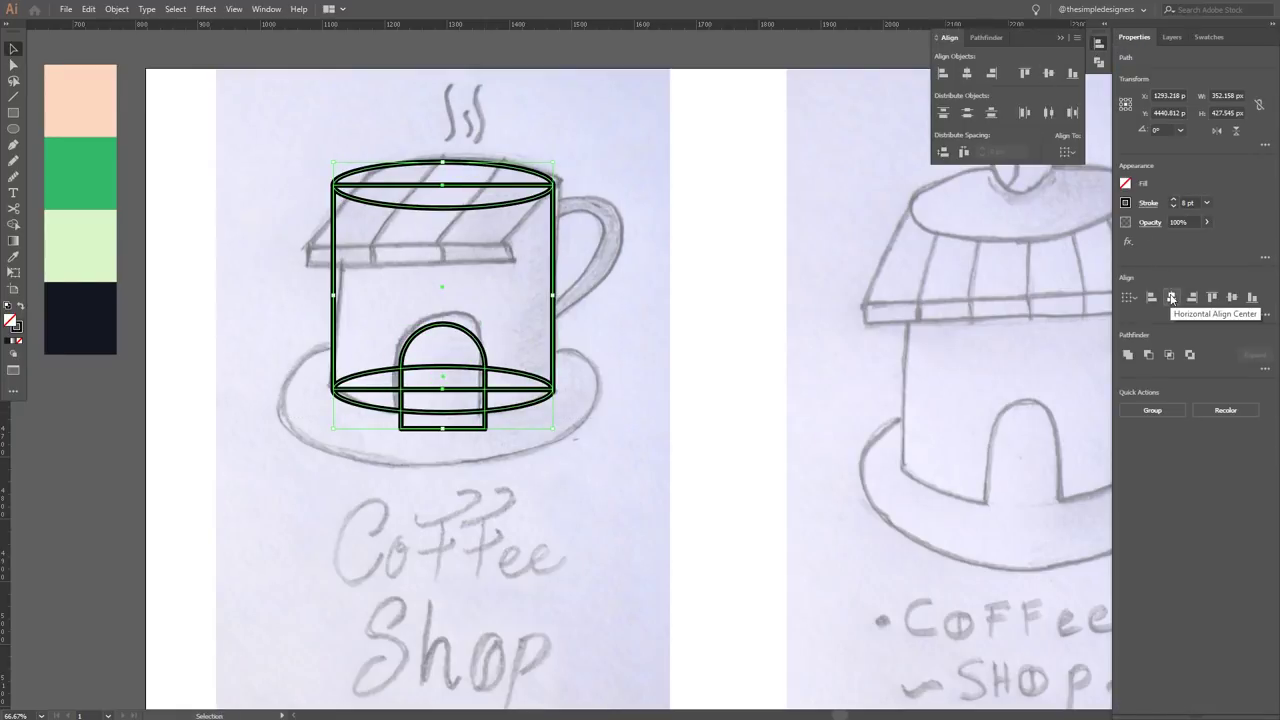
{"action": "left_click", "coordinate": [709, 213]}
{"action": "left_click", "coordinate": [1062, 38]}
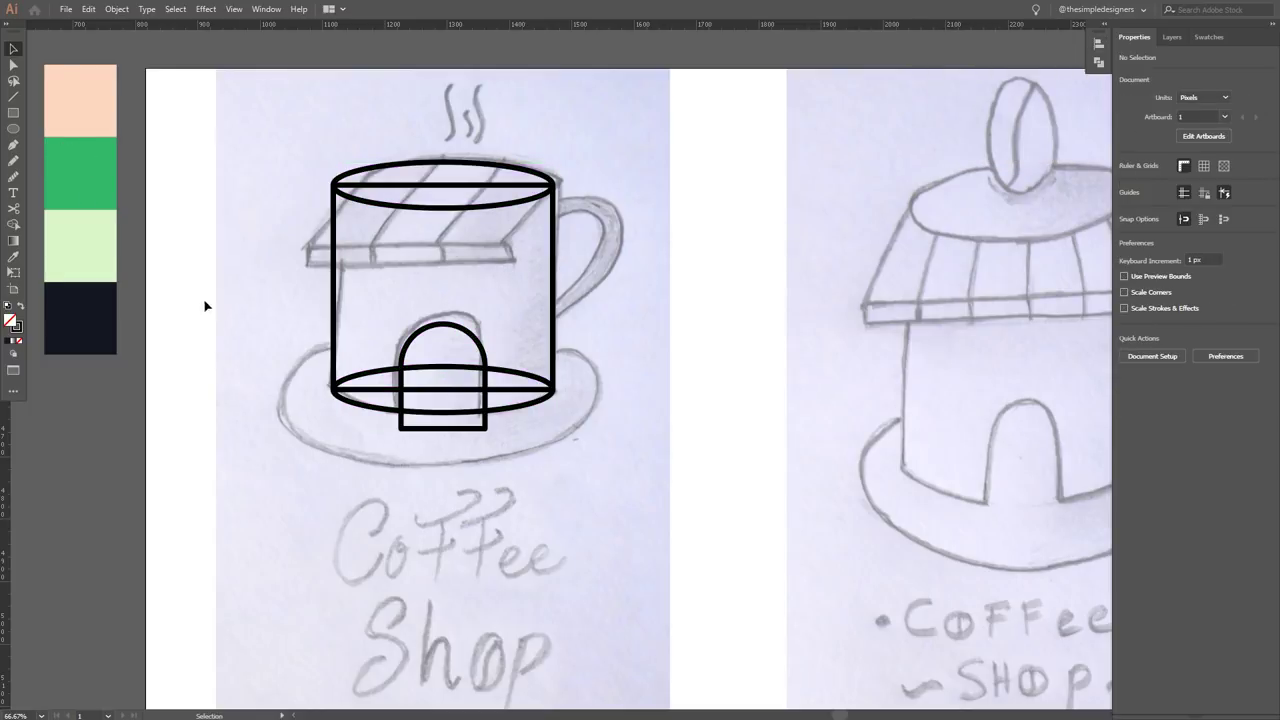
{"action": "left_click", "coordinate": [13, 225]}
- Cut the door region out with Shape Builder and merge the body pieces and rim halves
{"action": "key", "text": "v"}
{"action": "left_click_drag", "start_coordinate": [547, 398], "coordinate": [563, 409]}
{"action": "key", "text": "shift+m"}
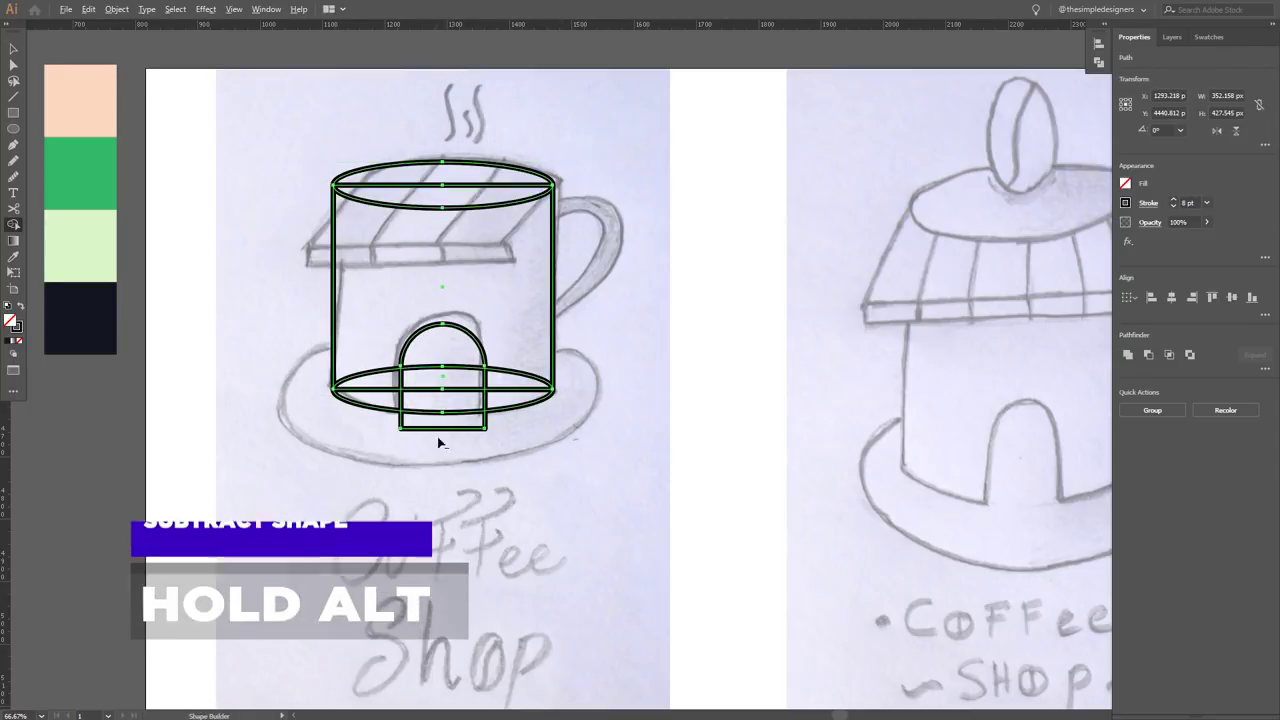
{"action": "left_click_drag", "start_coordinate": [443, 420], "coordinate": [448, 373]}
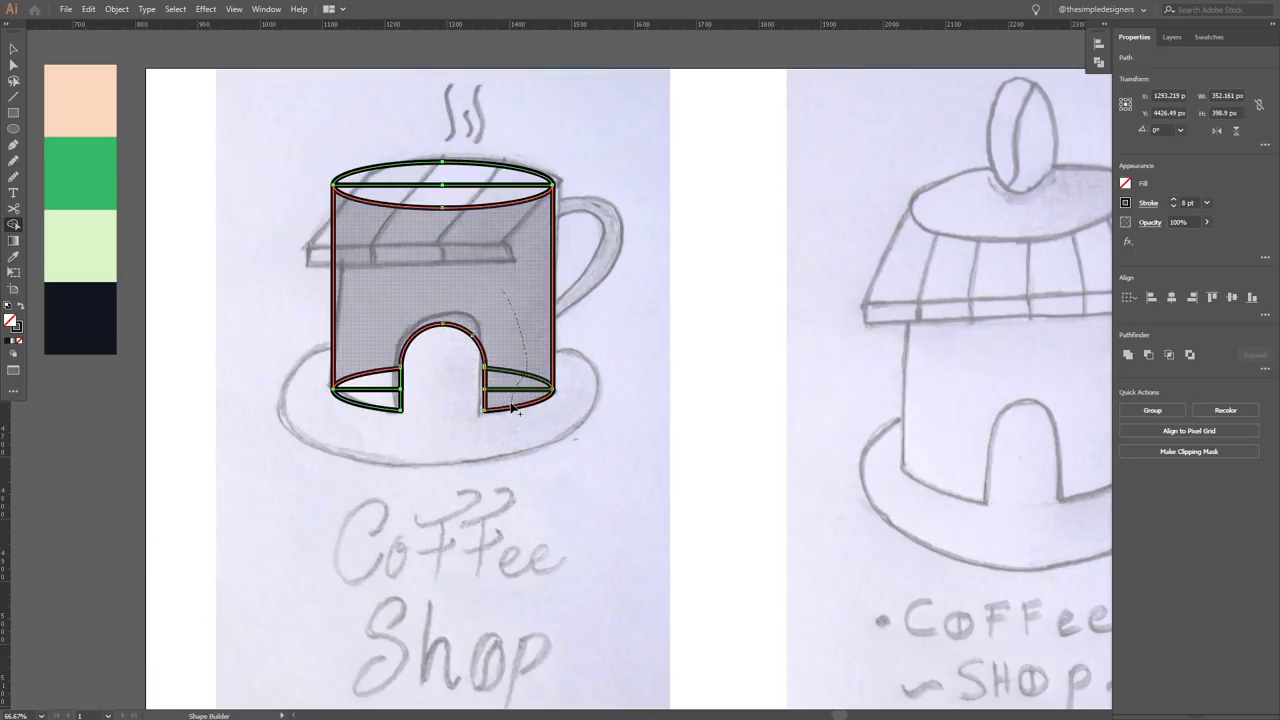
{"action": "left_click_drag", "start_coordinate": [508, 327], "coordinate": [520, 400]}
{"action": "left_click_drag", "start_coordinate": [405, 275], "coordinate": [383, 400]}
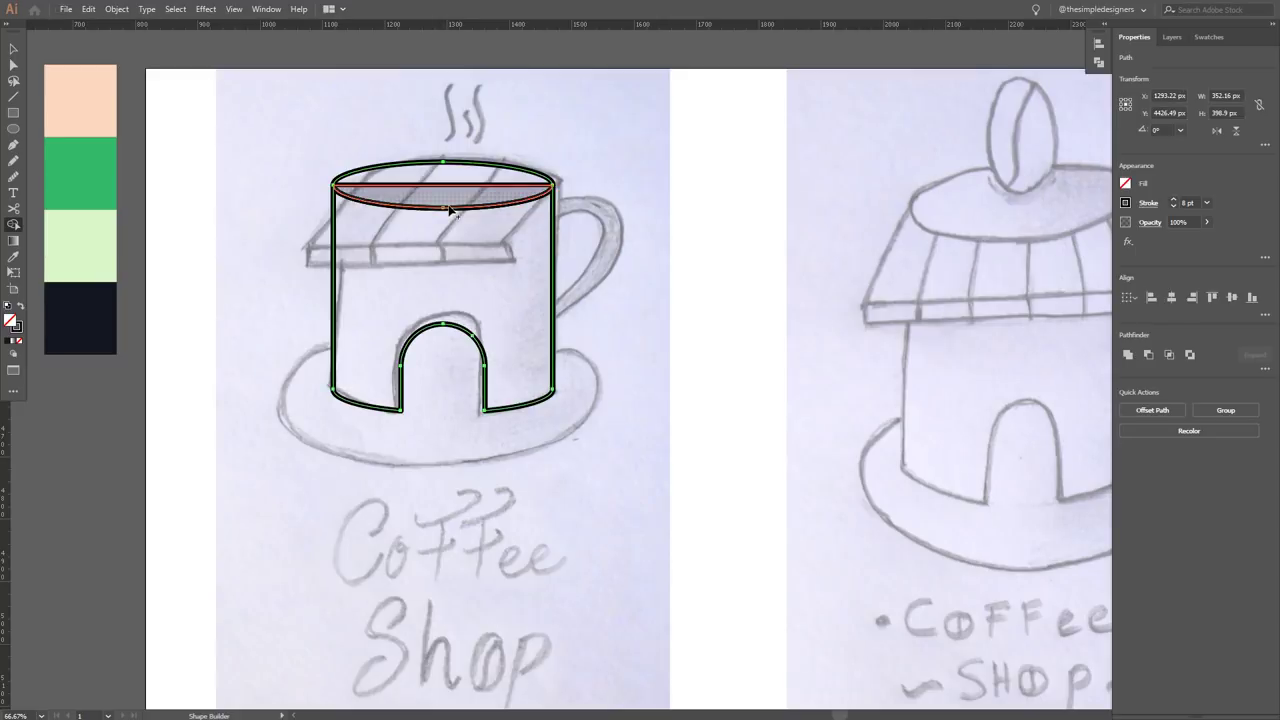
{"action": "left_click_drag", "start_coordinate": [450, 198], "coordinate": [448, 189]}
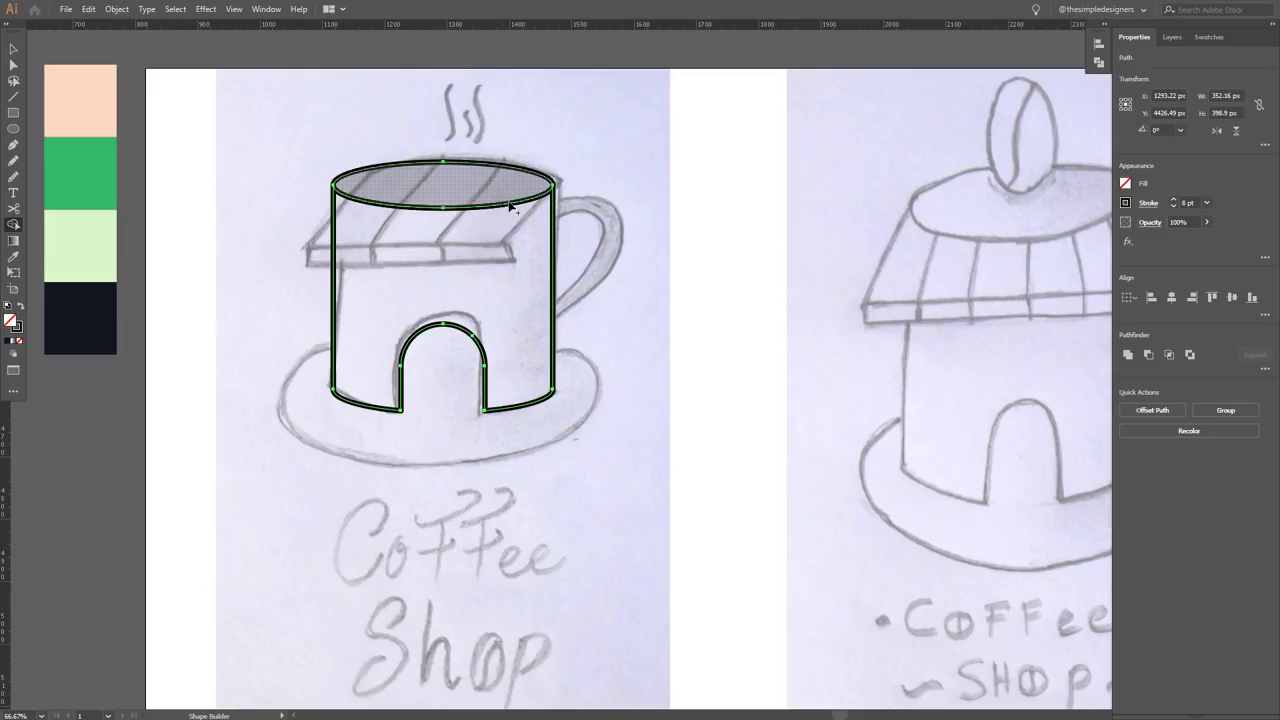
{"action": "left_click", "coordinate": [697, 195]}
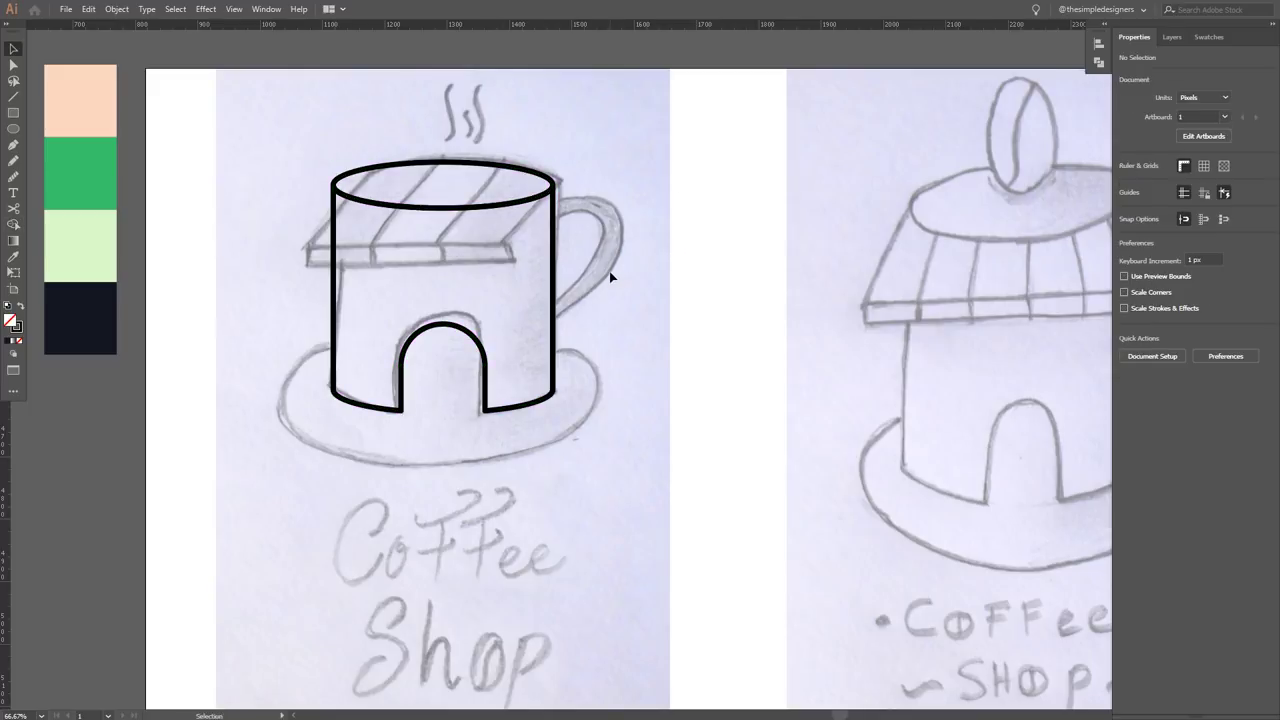
- Make a row of roof panels from the rim and stretch it to the cup's width
{"action": "key", "text": "m"}
{"action": "left_click_drag", "start_coordinate": [335, 184], "coordinate": [380, 273]}
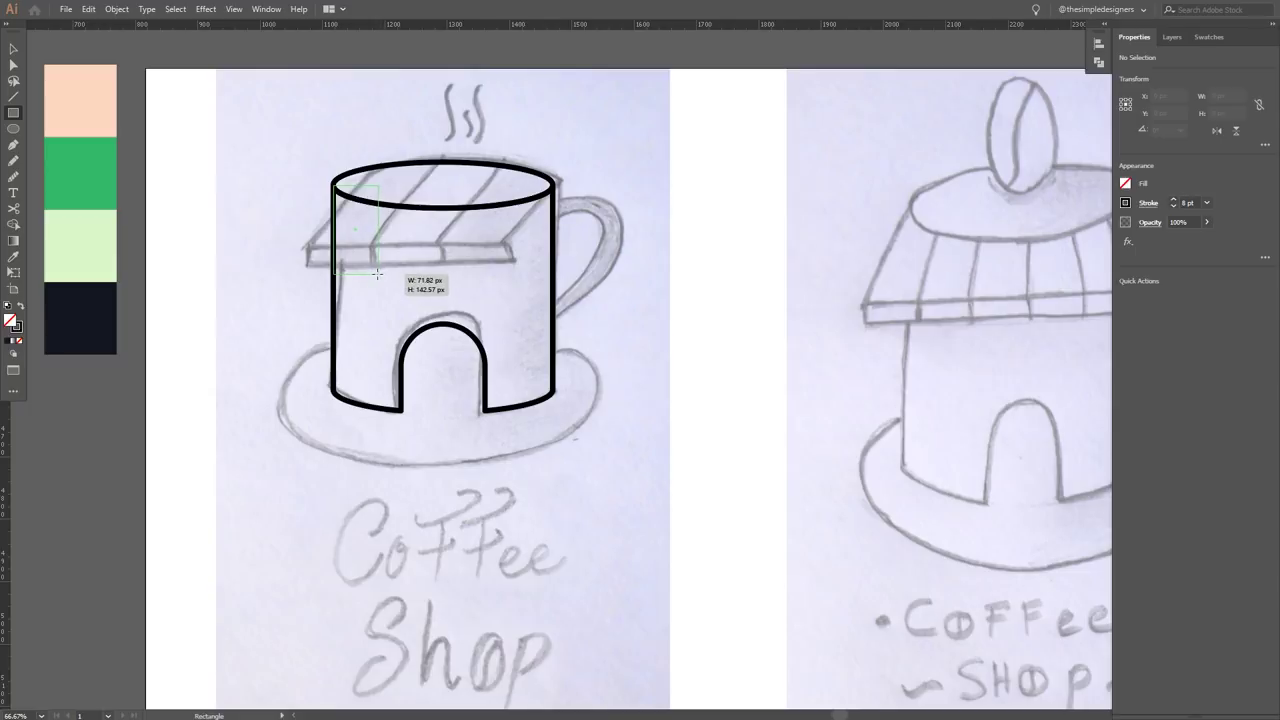
{"action": "key", "text": "v"}
{"action": "left_click_drag", "start_coordinate": [355, 232], "coordinate": [395, 230]}
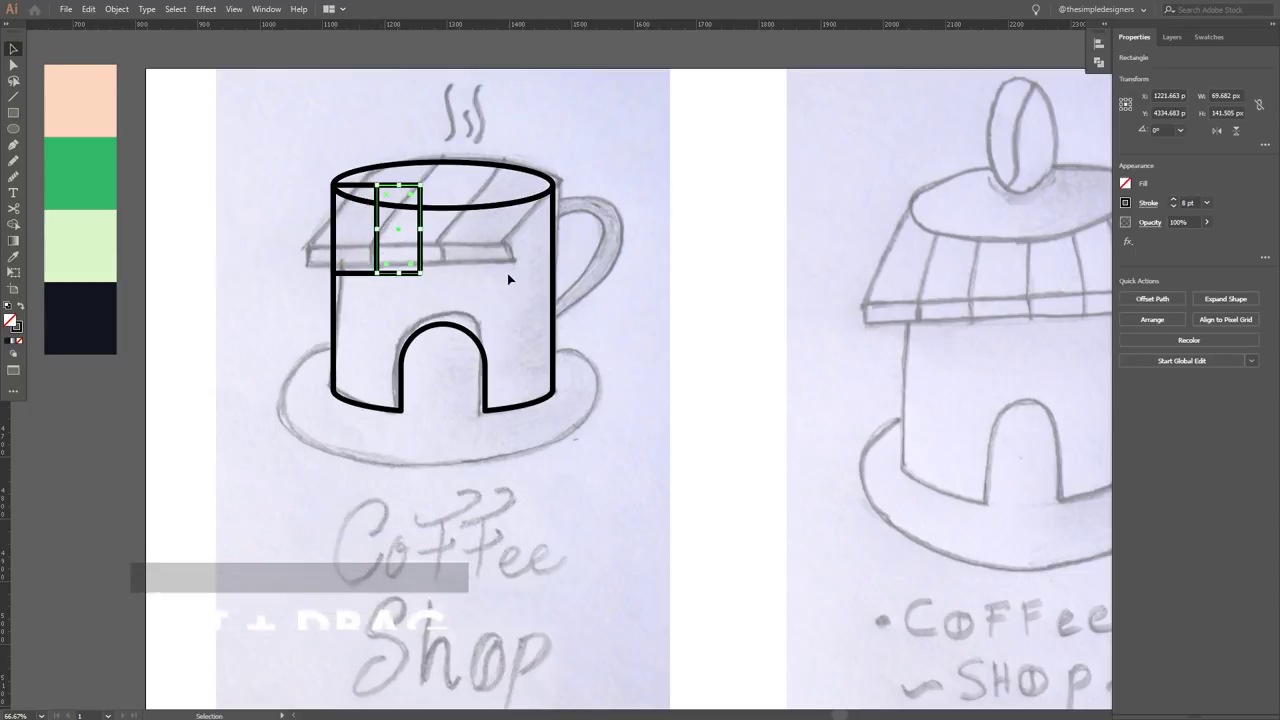
{"action": "key", "text": "ctrl+d"}
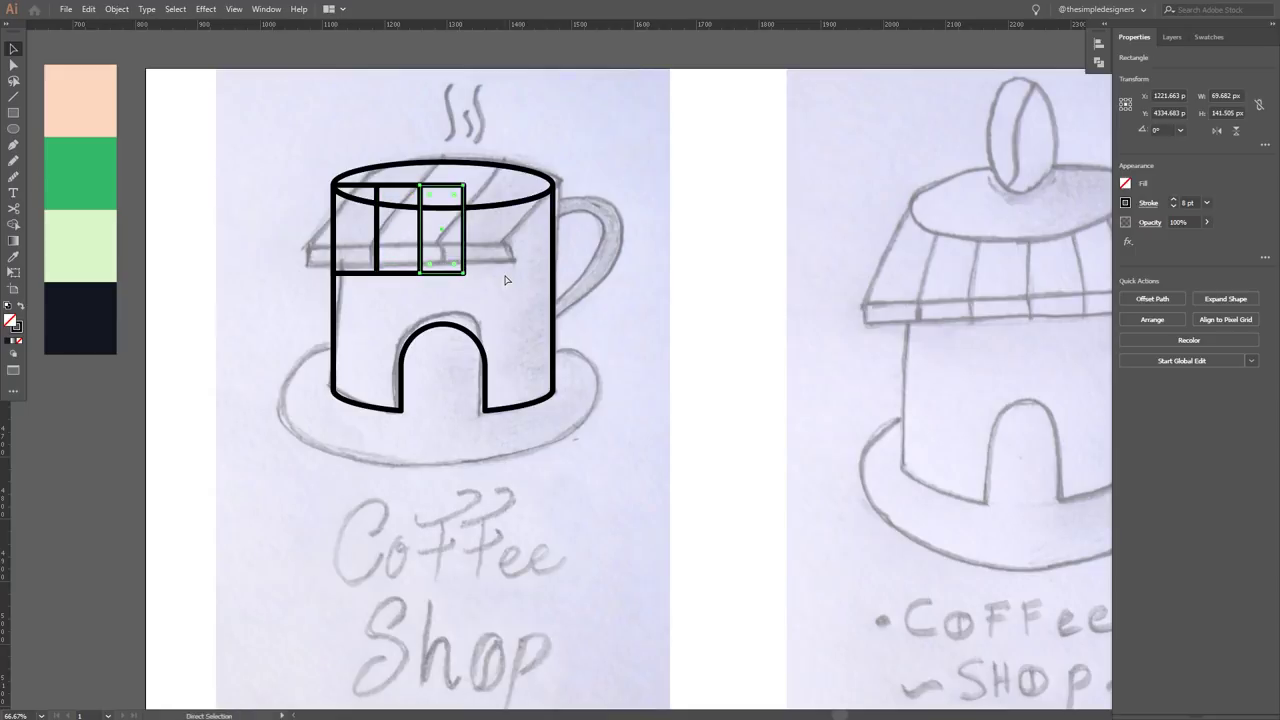
{"action": "key", "text": "ctrl+d"}
{"action": "key", "text": "ctrl+d"}
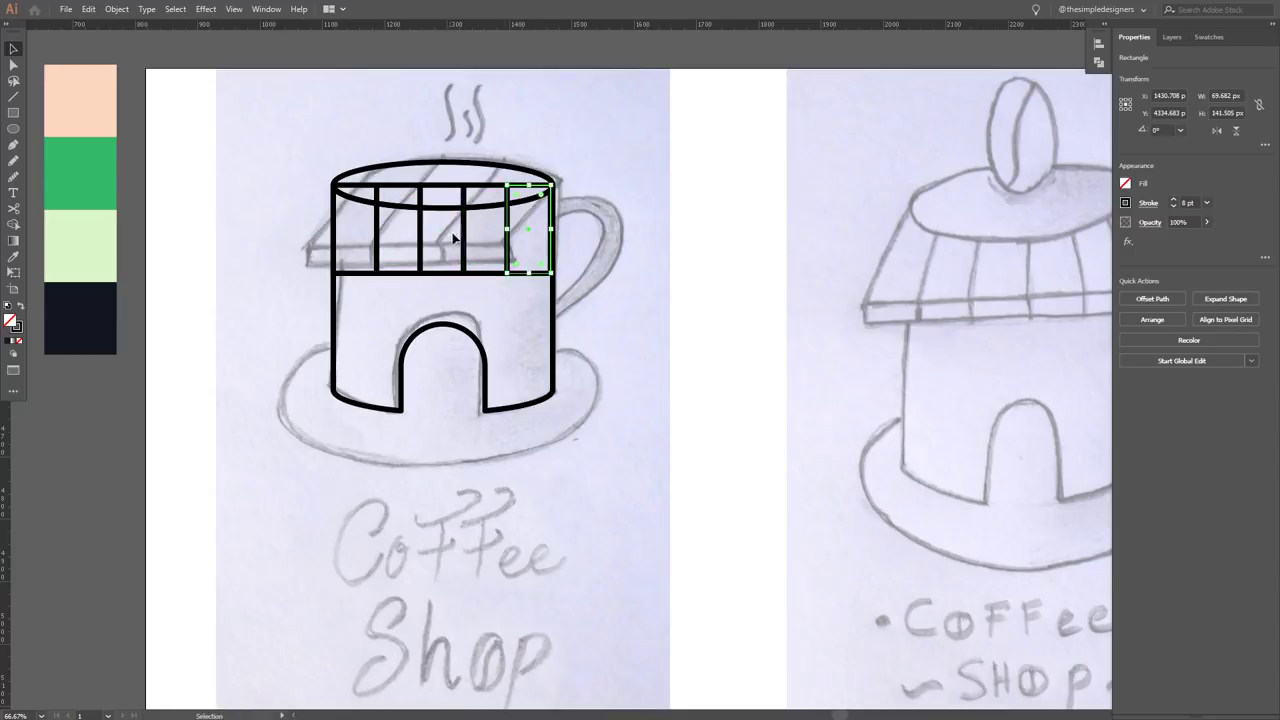
{"action": "left_click", "coordinate": [420, 230], "text": "shift"}
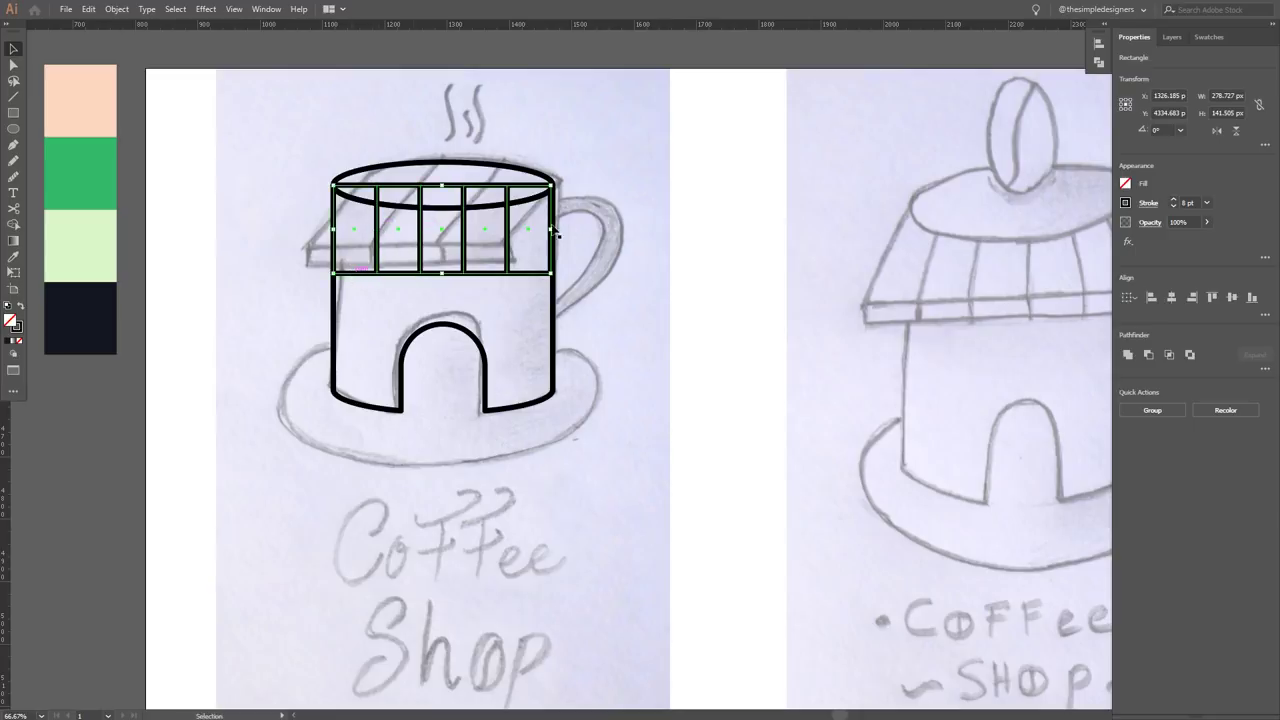
{"action": "left_click_drag", "start_coordinate": [548, 230], "coordinate": [557, 248]}
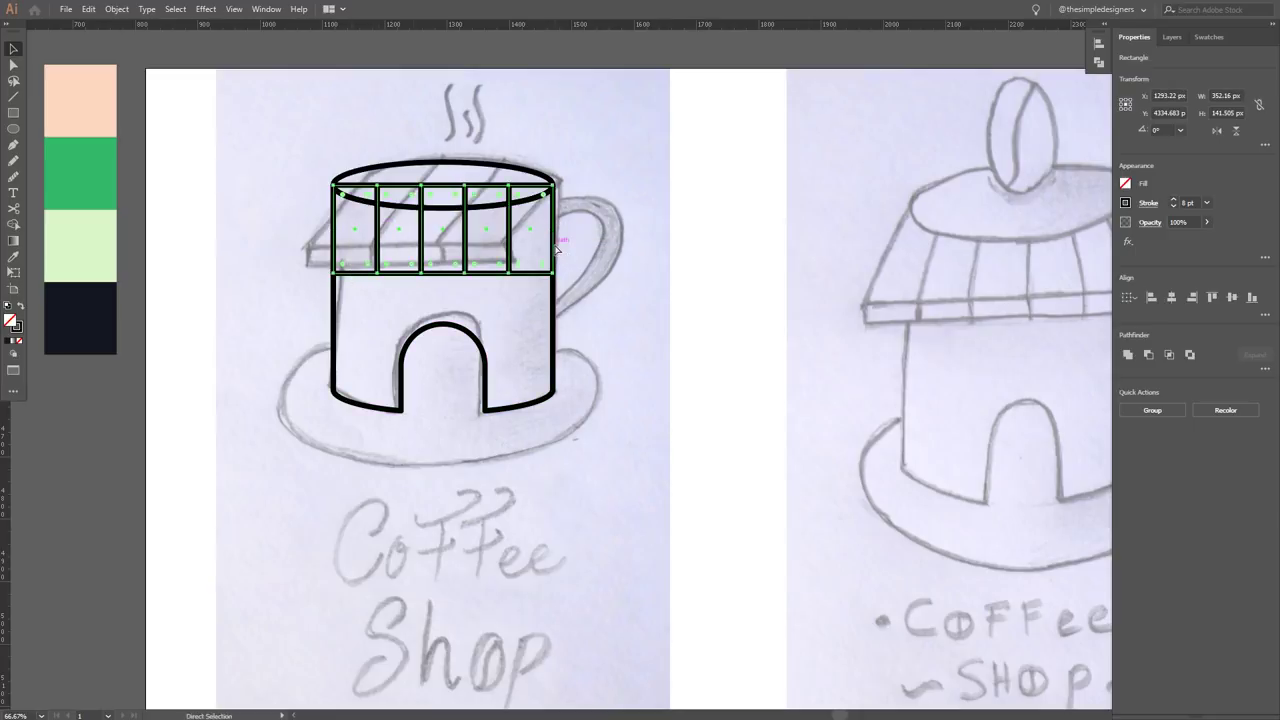
{"action": "key", "text": "ctrl+y"}
{"action": "key", "text": "ctrl+y"}
- Flare the roof panels outward with Free Transform and add a long band beneath them
{"action": "left_click", "coordinate": [17, 271]}
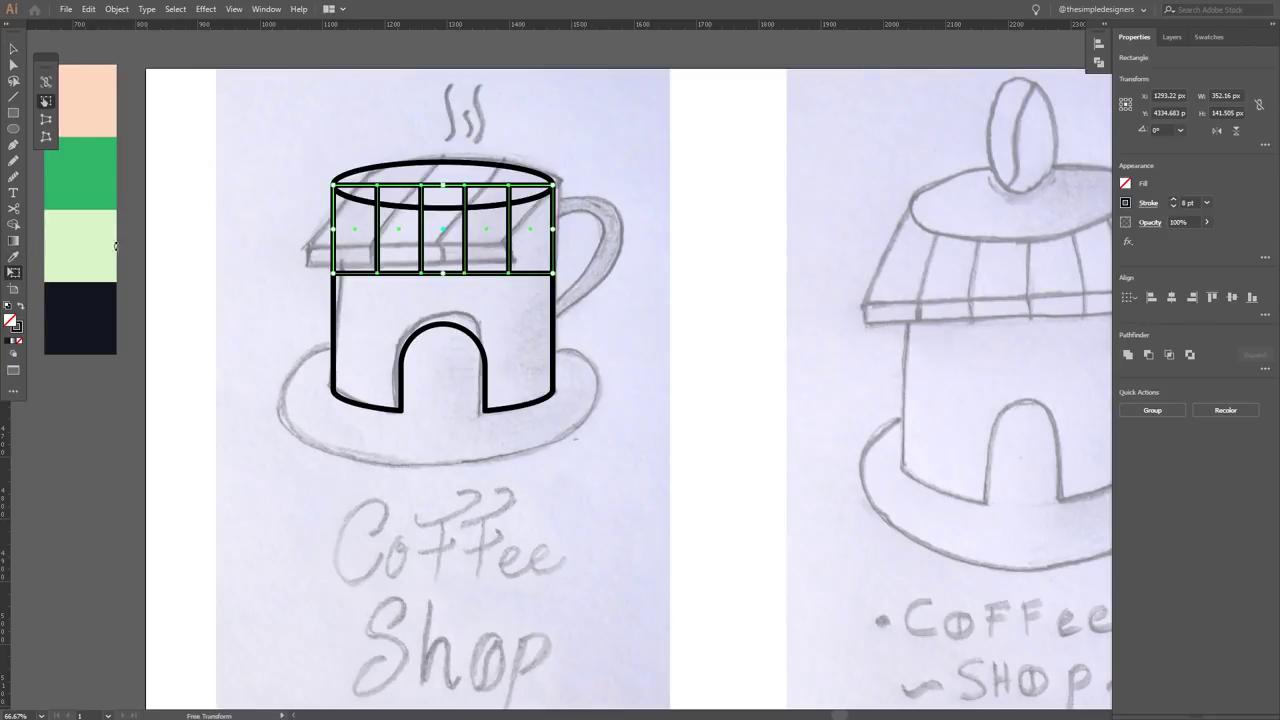
{"action": "left_click_drag", "start_coordinate": [561, 287], "coordinate": [592, 276]}
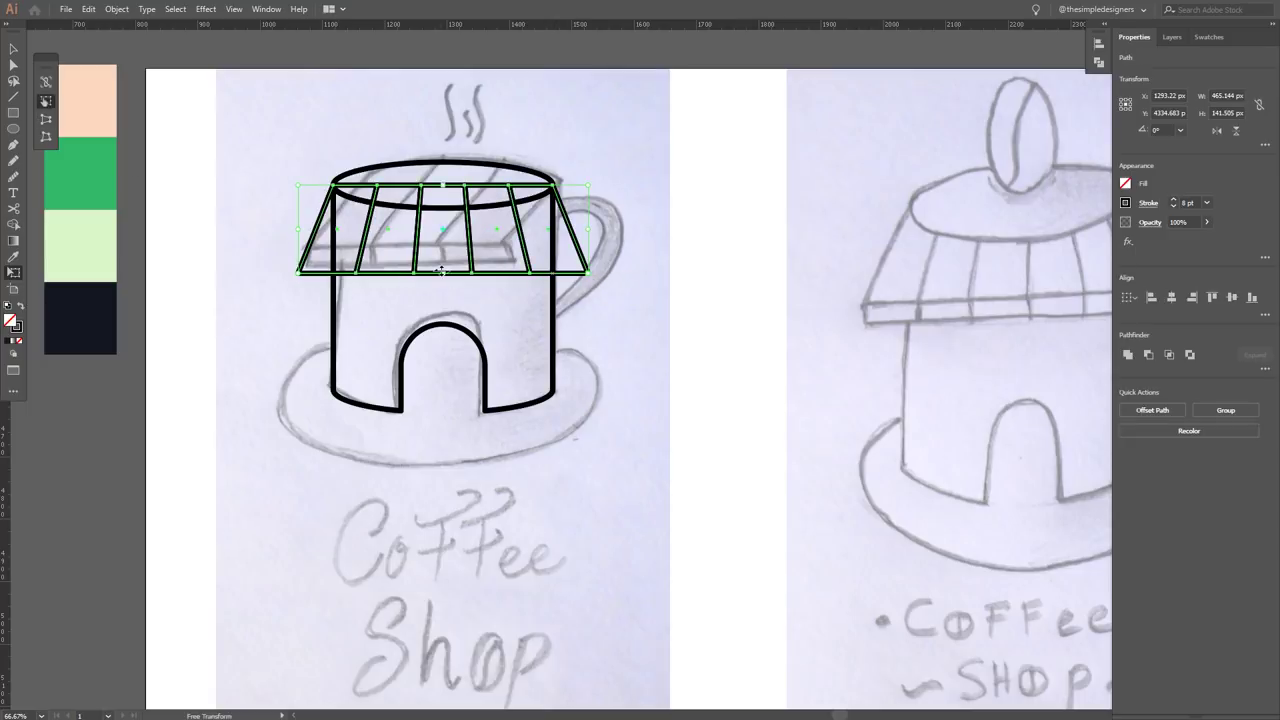
{"action": "left_click", "coordinate": [13, 112]}
{"action": "left_click_drag", "start_coordinate": [297, 262], "coordinate": [590, 282]}
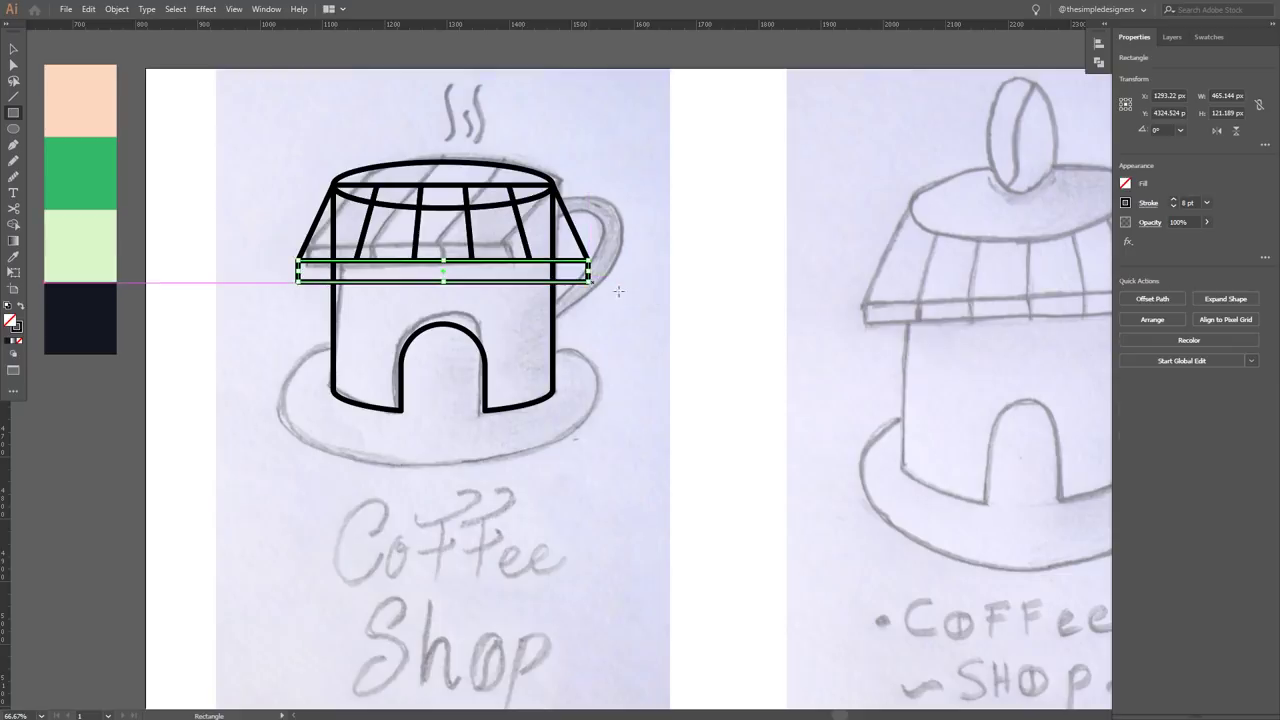
{"action": "key", "text": "v"}
{"action": "left_click", "coordinate": [723, 292]}
{"action": "scroll", "coordinate": [455, 273], "scroll_direction": "up", "scroll_amount": 2}
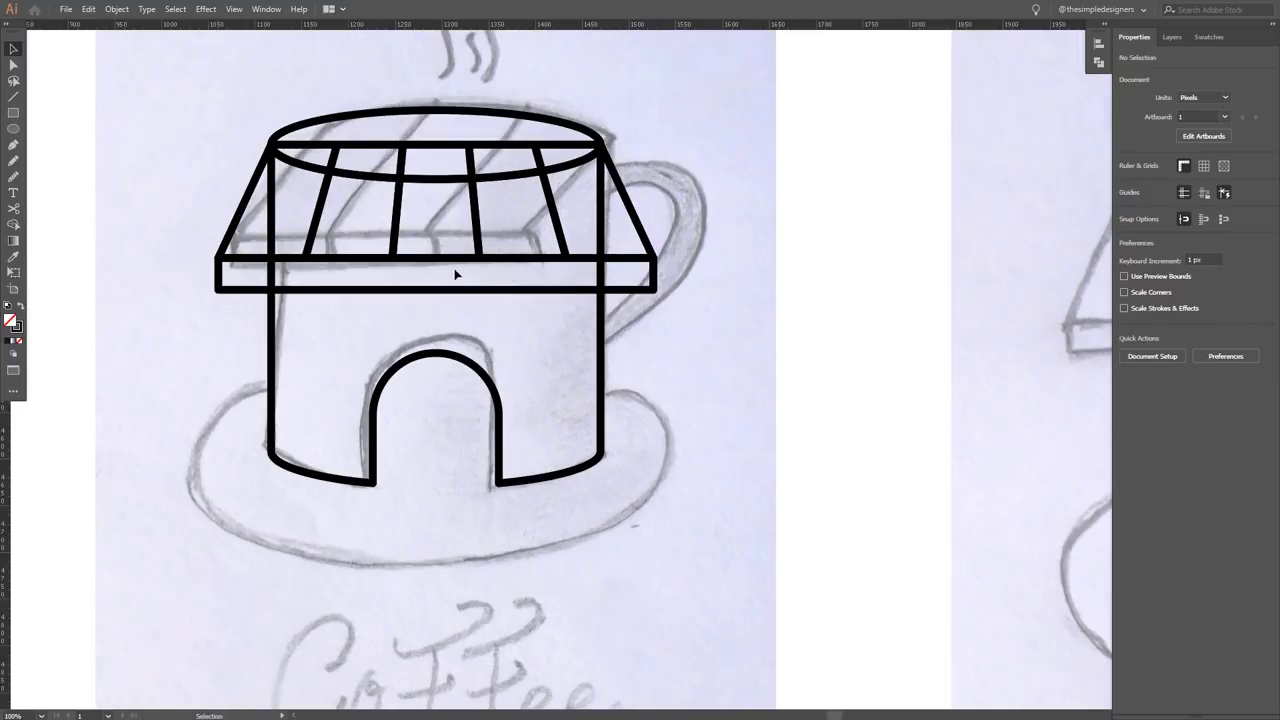
- Draw four vertical divider lines across the roof band
{"action": "left_click", "coordinate": [13, 96]}
{"action": "scroll", "coordinate": [291, 258], "scroll_direction": "up", "scroll_amount": 2}
{"action": "left_click_drag", "start_coordinate": [313, 252], "coordinate": [313, 303]}
{"action": "left_click_drag", "start_coordinate": [443, 256], "coordinate": [443, 303]}
{"action": "left_click_drag", "start_coordinate": [573, 256], "coordinate": [573, 304]}
{"action": "left_click_drag", "start_coordinate": [705, 256], "coordinate": [705, 304]}
{"action": "key", "text": "v"}
{"action": "left_click", "coordinate": [865, 343]}
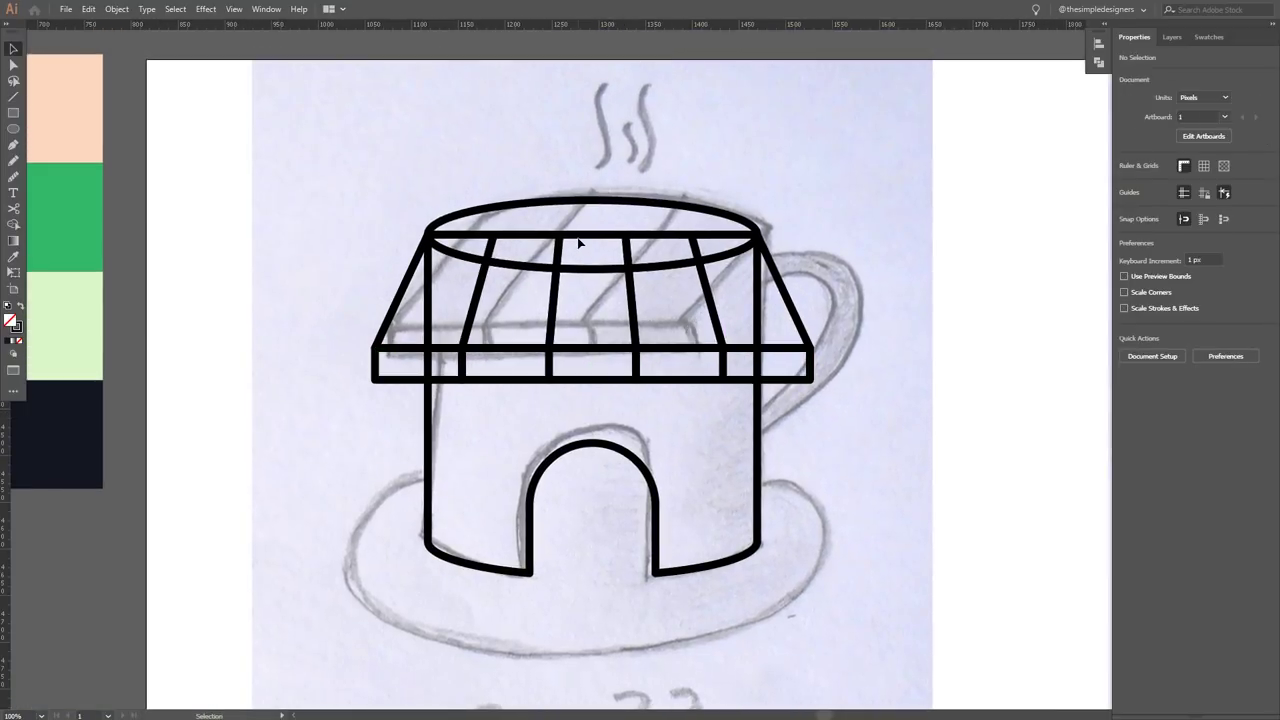
- Draw a thin strip along the top rim and narrow it to one panel's width
{"action": "key", "text": "m"}
{"action": "left_click_drag", "start_coordinate": [428, 213], "coordinate": [760, 232]}
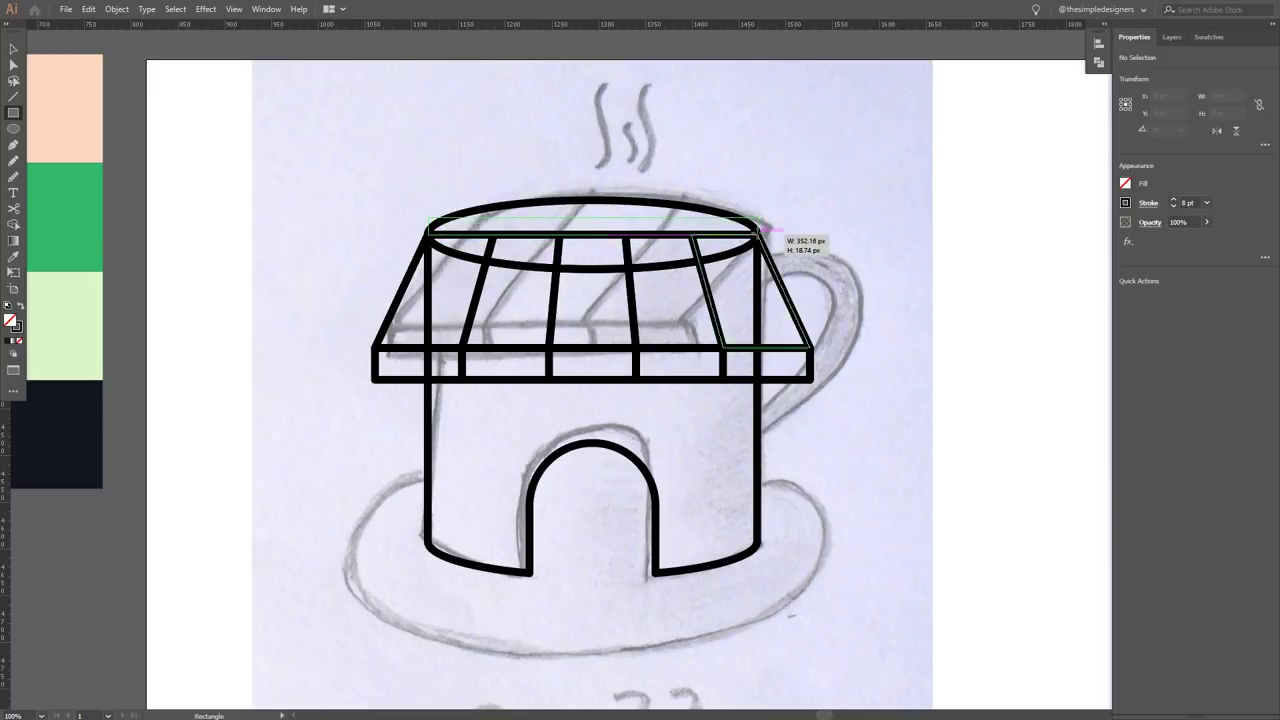
{"action": "left_click_drag", "start_coordinate": [760, 233], "coordinate": [759, 233]}
{"action": "left_click_drag", "start_coordinate": [594, 216], "coordinate": [596, 208]}
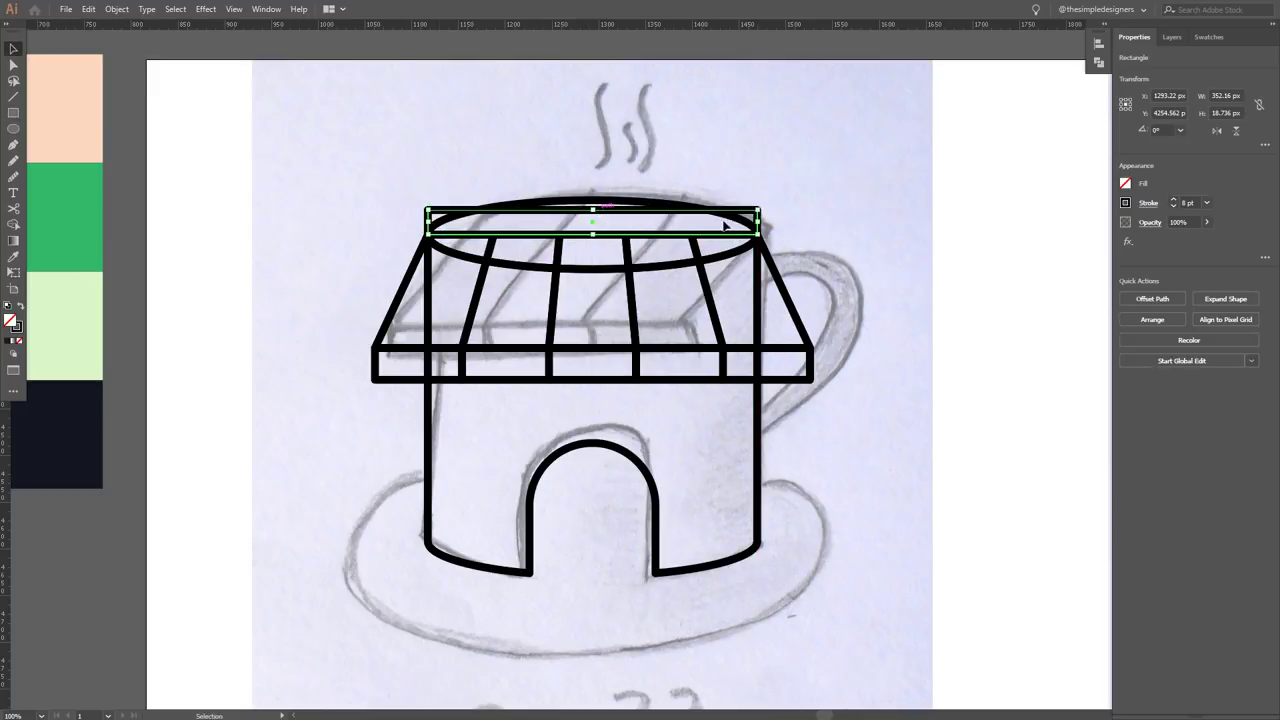
{"action": "left_click", "coordinate": [811, 216]}
{"action": "left_click", "coordinate": [763, 225]}
{"action": "mouse_move", "coordinate": [761, 222]}
{"action": "left_mouse_down"}
{"action": "mouse_move", "coordinate": [488, 229]}
{"action": "mouse_move", "coordinate": [523, 224]}
{"action": "left_mouse_up"}
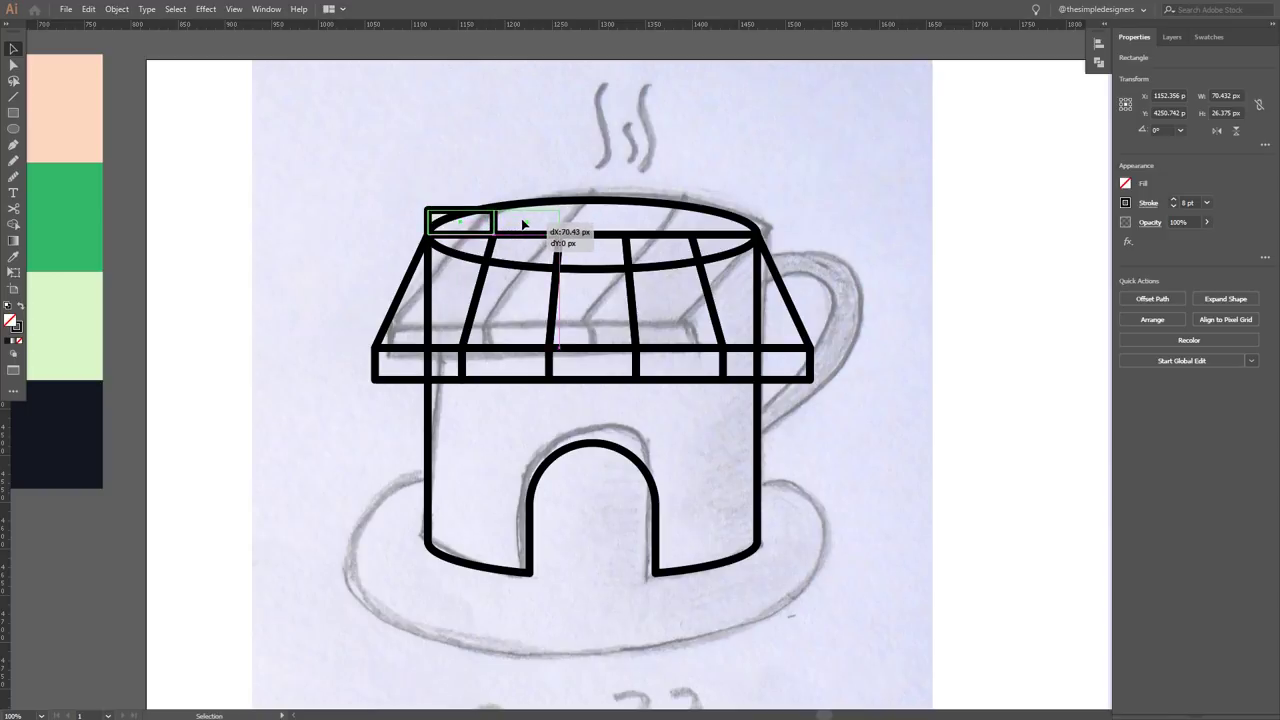
- Repeat copies of the thin rectangle rightward to form the upper band
{"action": "left_click_drag", "start_coordinate": [527, 224], "coordinate": [527, 224]}
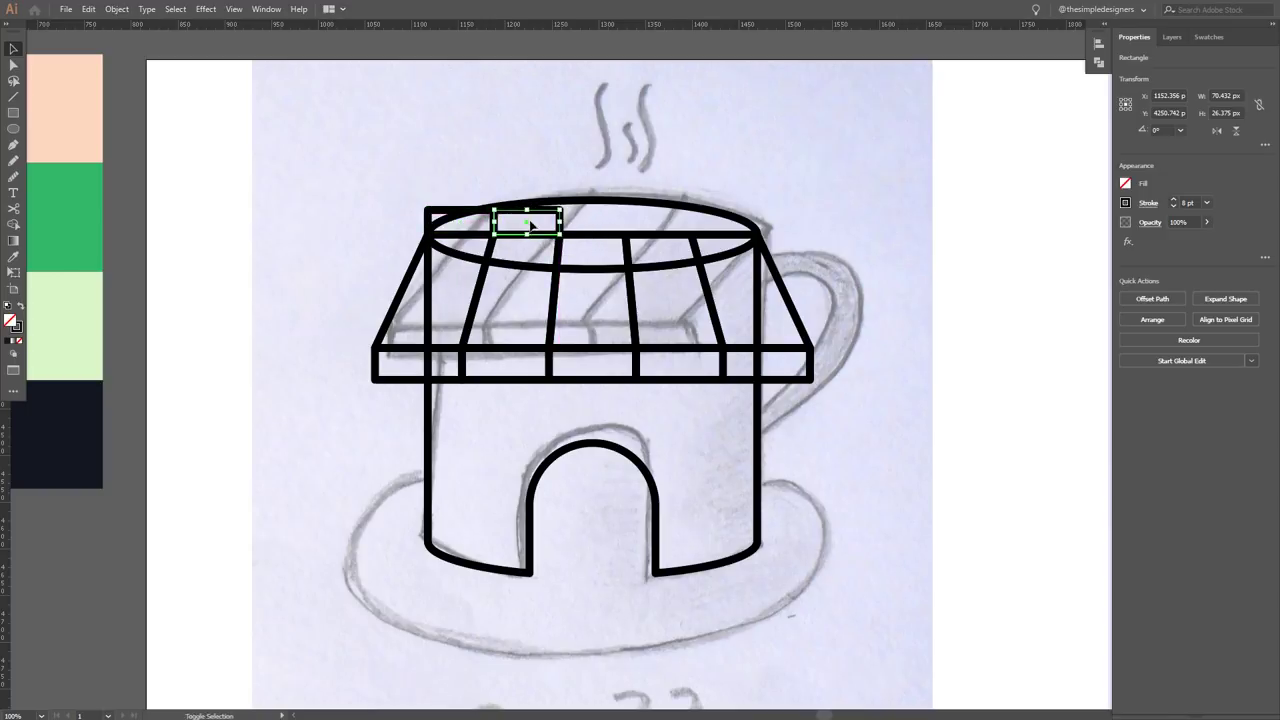
{"action": "key", "text": "ctrl+d"}
{"action": "key", "text": "ctrl+d"}
{"action": "key", "text": "ctrl+d"}
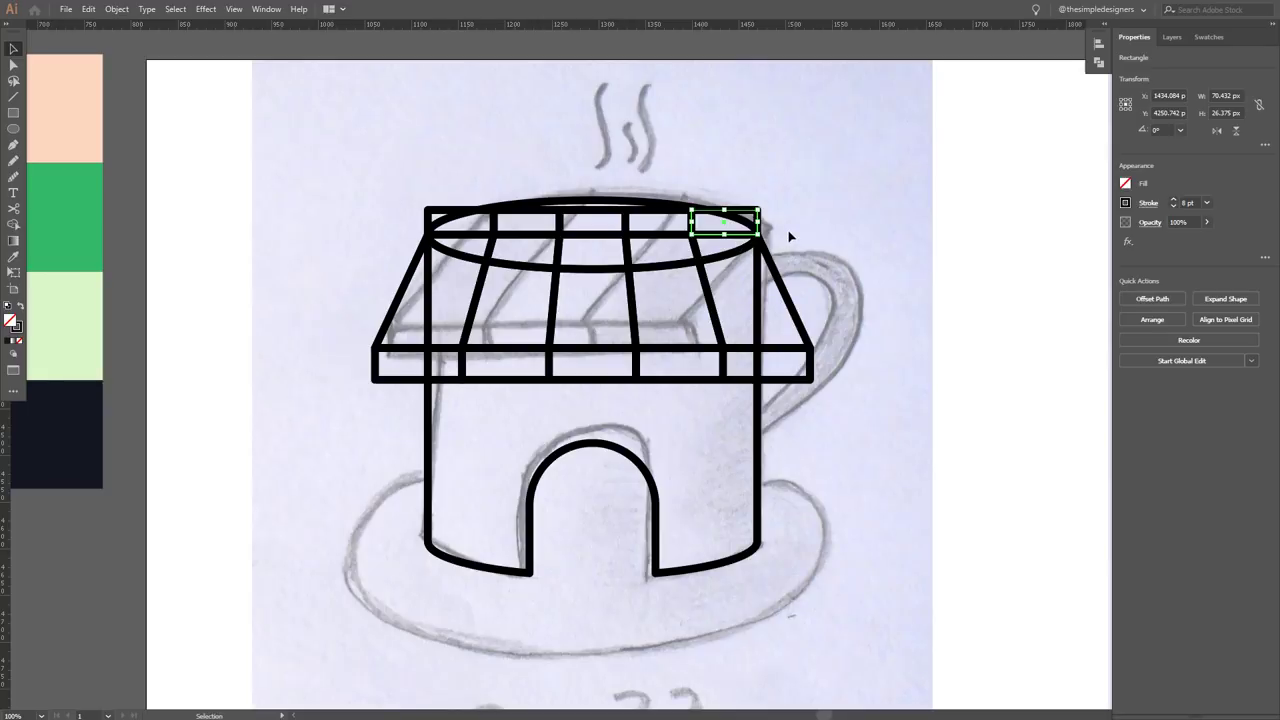
{"action": "left_click", "coordinate": [842, 212]}
{"action": "key", "text": "ctrl+minus"}
{"action": "left_click_drag", "start_coordinate": [811, 402], "coordinate": [721, 362]}
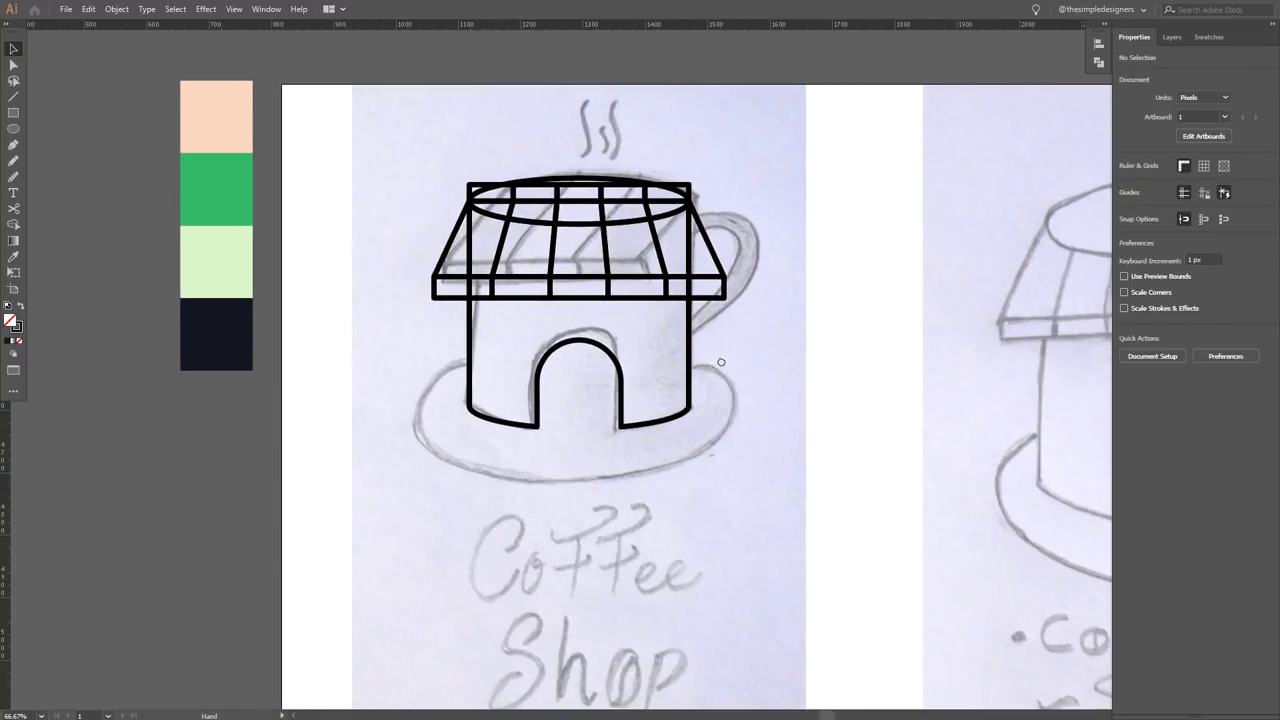
- Copy the top ellipse to the base and offset it 75 px into a saucer
{"action": "left_click_drag", "start_coordinate": [665, 220], "coordinate": [665, 423]}
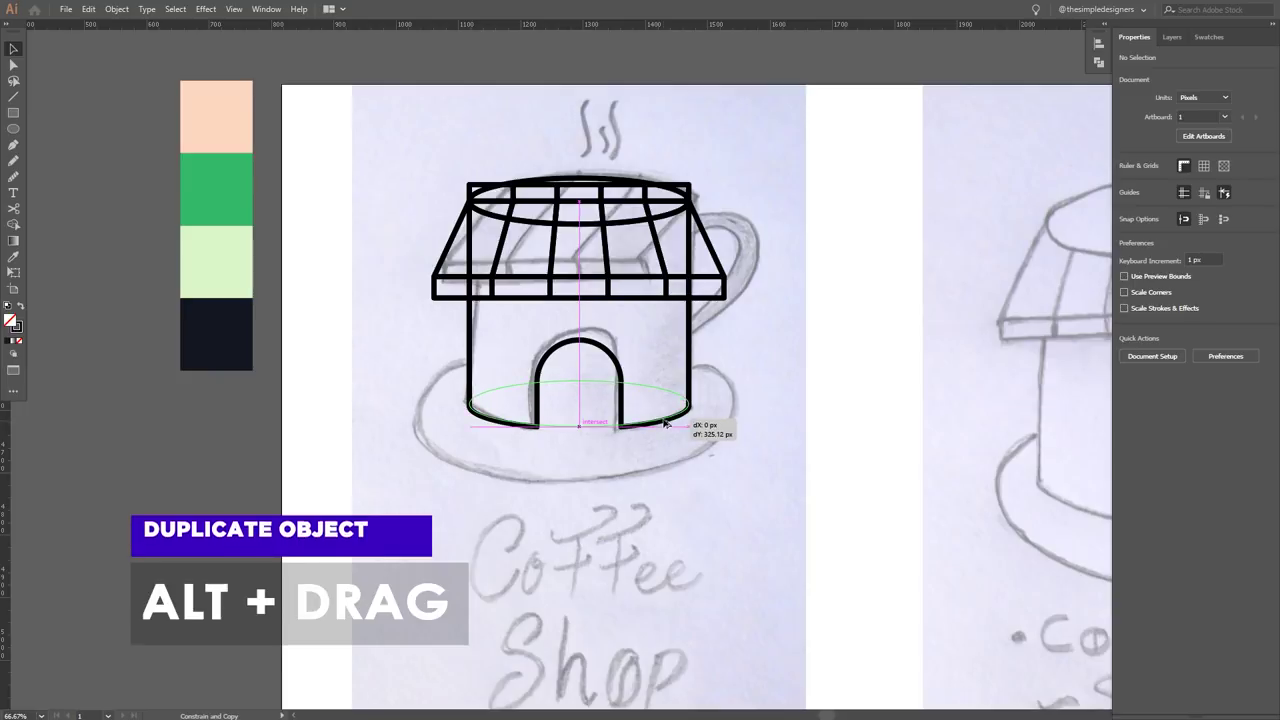
{"action": "left_click_drag", "start_coordinate": [665, 423], "coordinate": [665, 423]}
{"action": "left_click", "coordinate": [112, 9]}
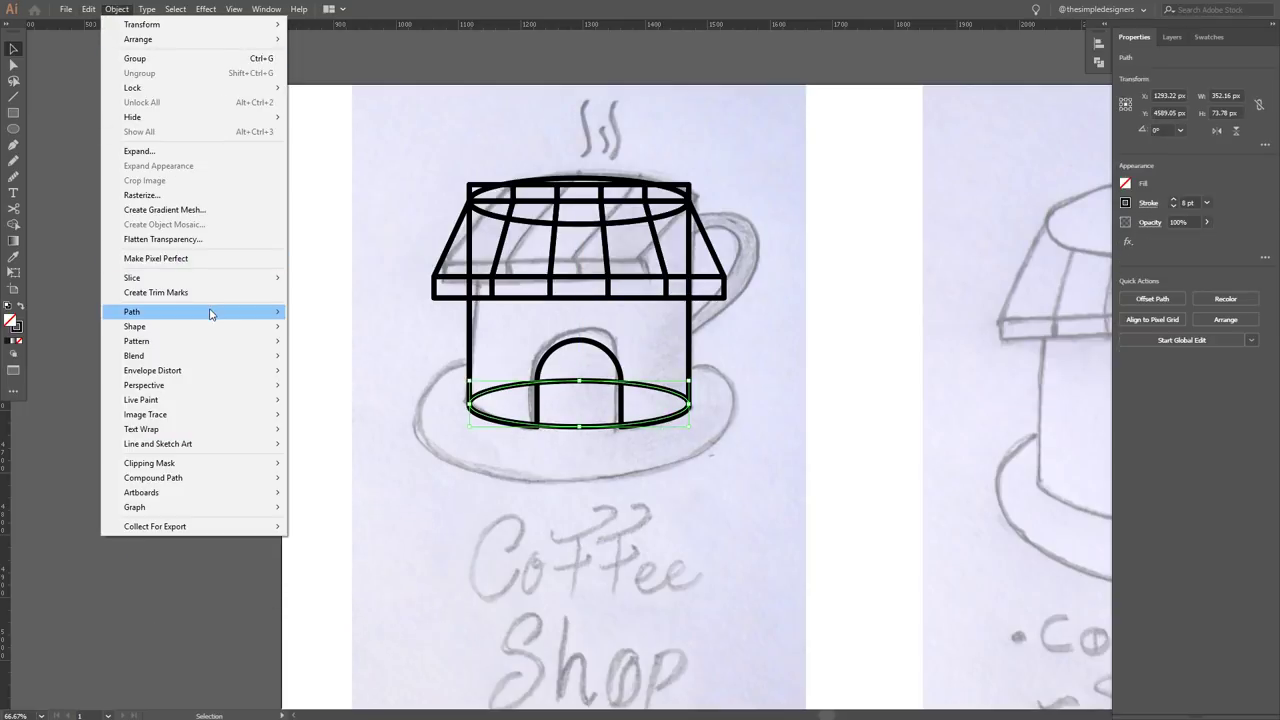
{"action": "left_click", "coordinate": [366, 356]}
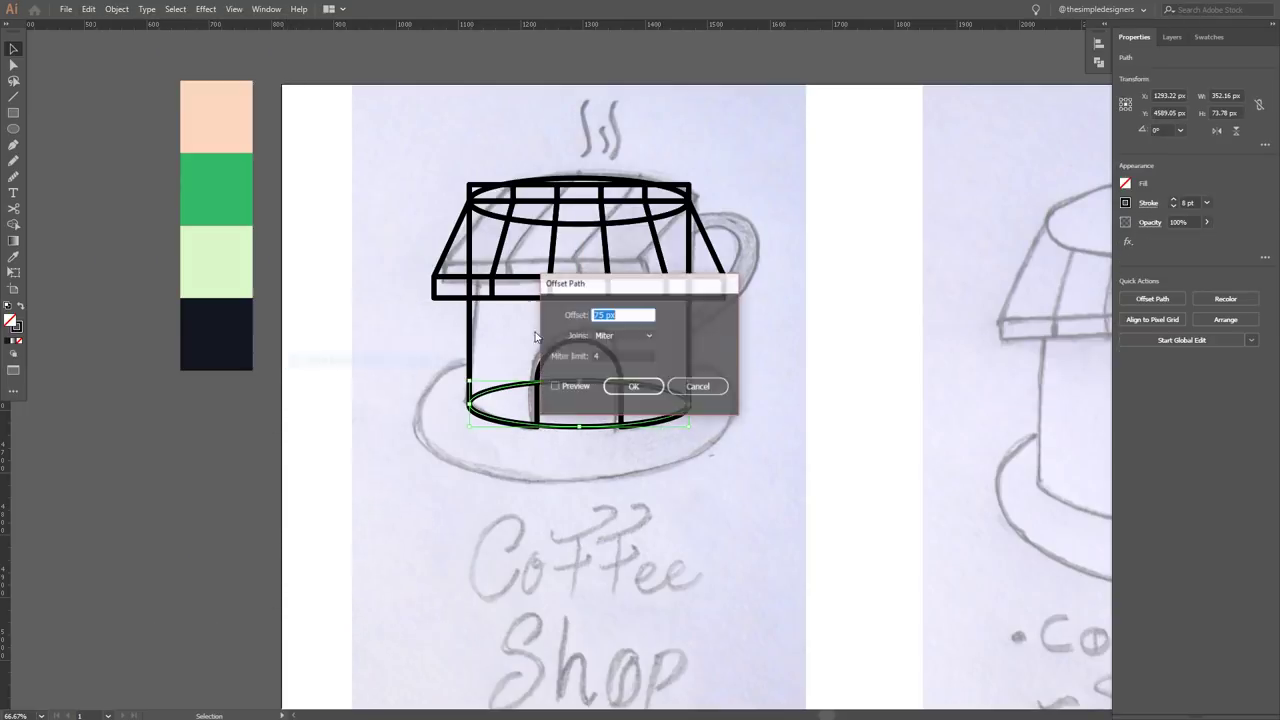
{"action": "left_click", "coordinate": [577, 386]}
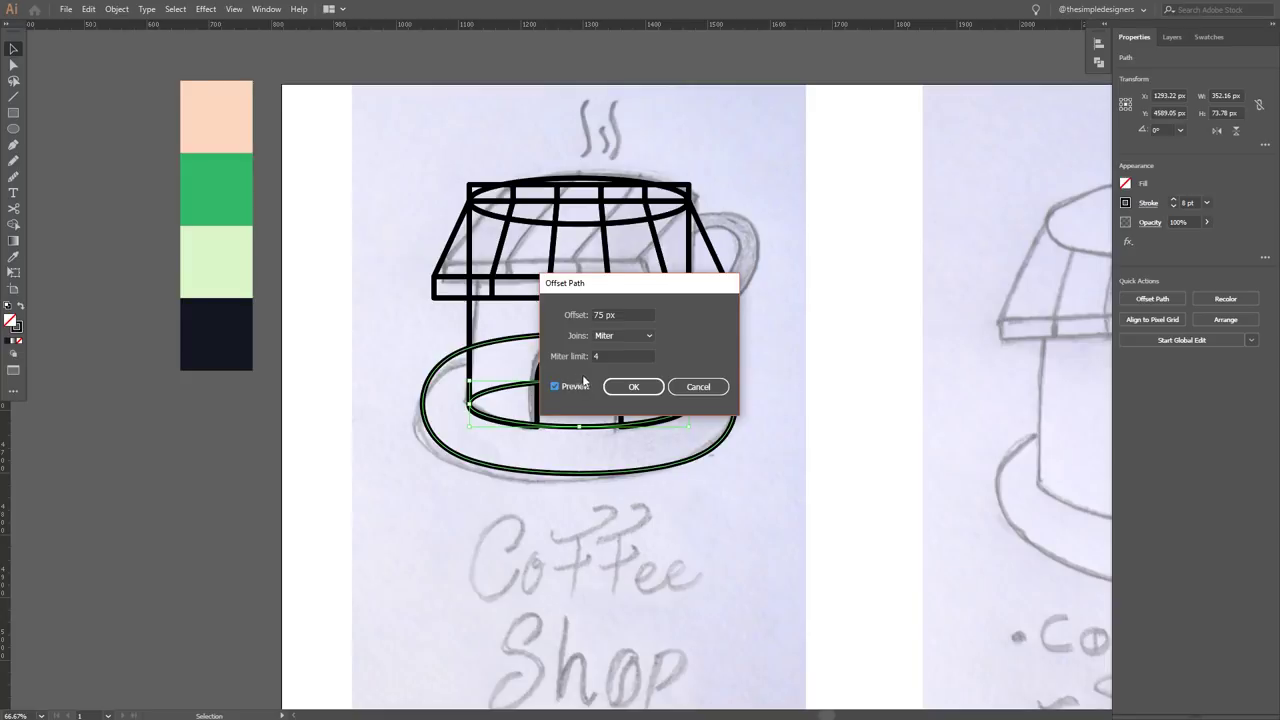
{"action": "left_click", "coordinate": [634, 387]}
{"action": "left_click", "coordinate": [769, 331]}
- Delete the inner ellipse and scissor-cut away the arc crossing inside the building
{"action": "scroll", "coordinate": [678, 438], "scroll_direction": "up", "scroll_amount": 1}
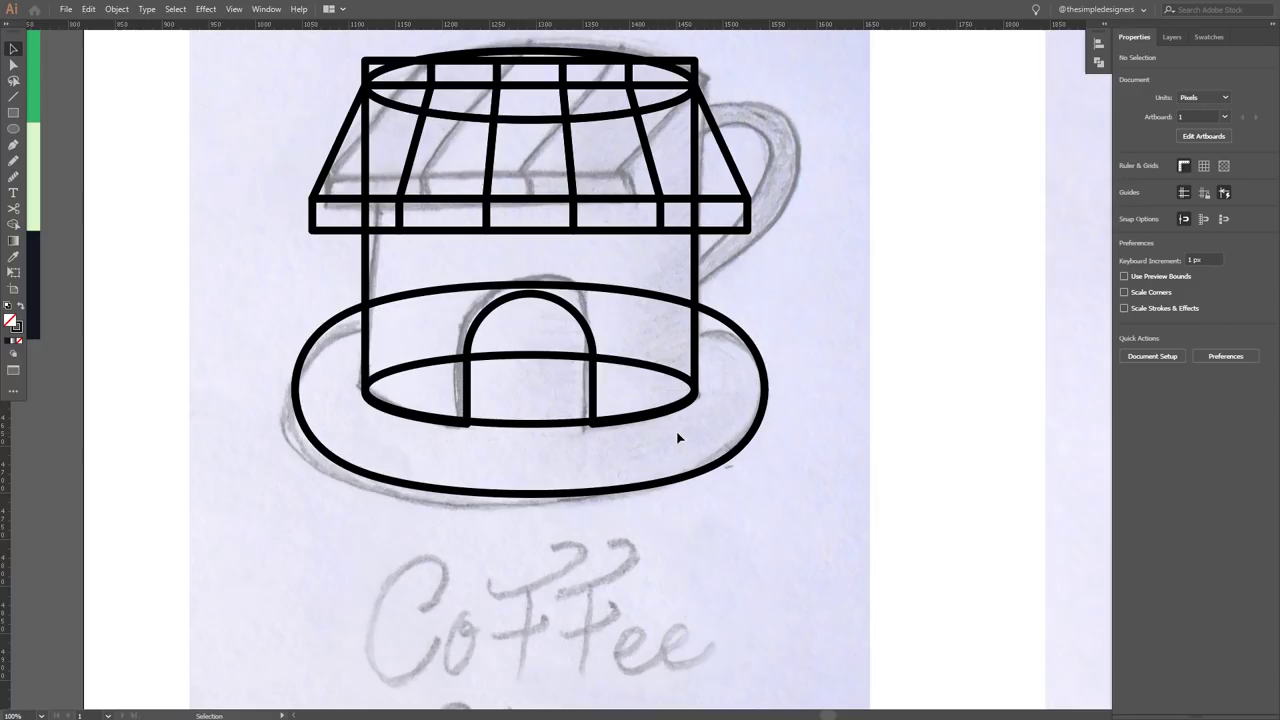
{"action": "left_click", "coordinate": [540, 360]}
{"action": "key", "text": "Delete"}
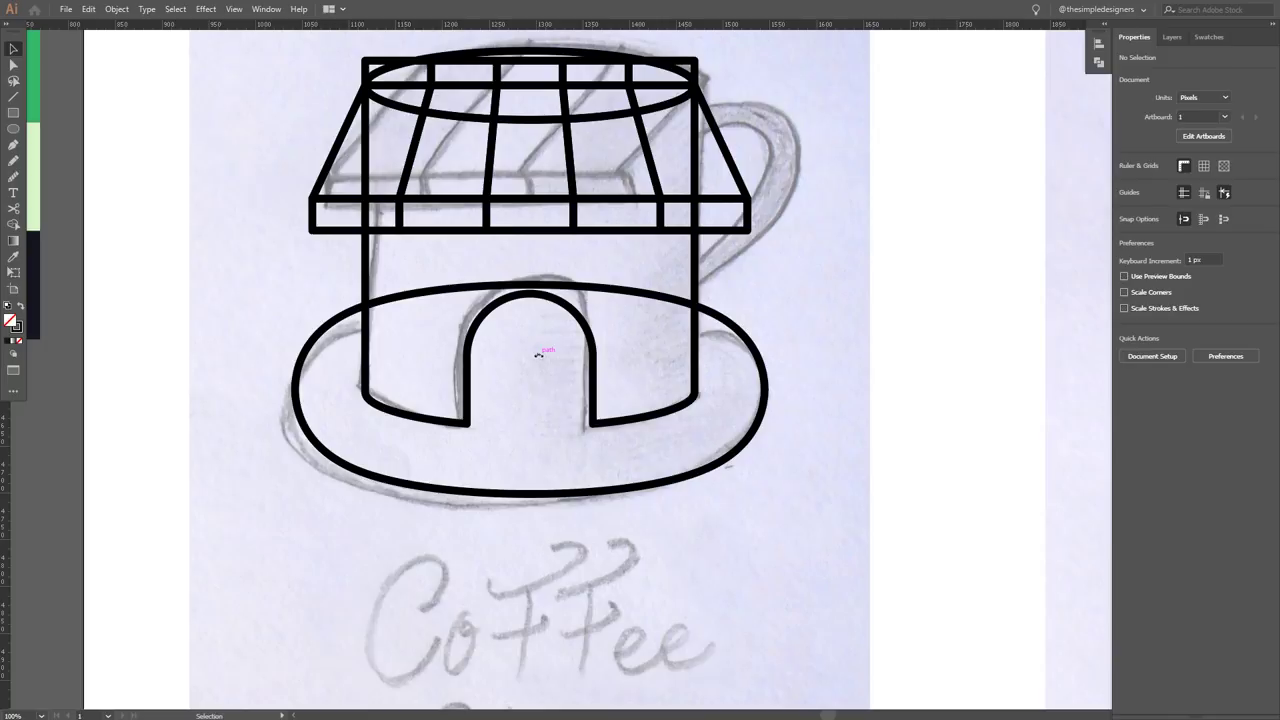
{"action": "left_click", "coordinate": [578, 292]}
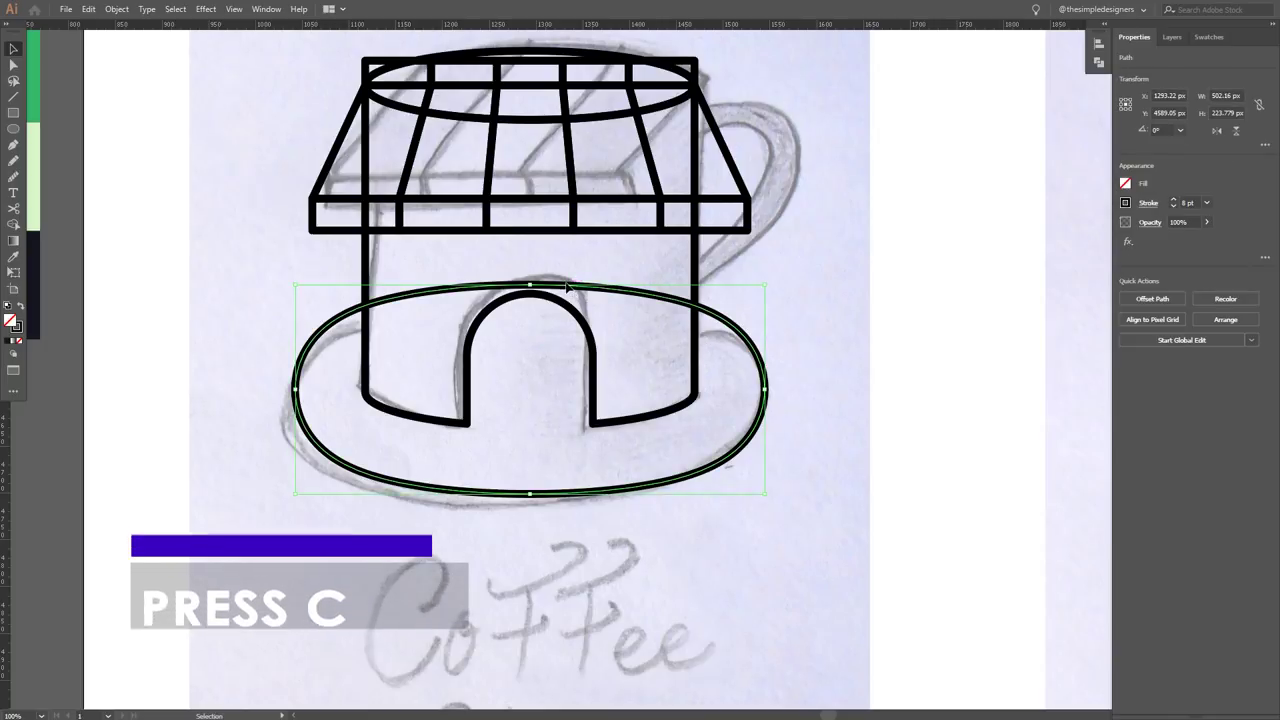
{"action": "key", "text": "c"}
{"action": "left_click", "coordinate": [365, 302]}
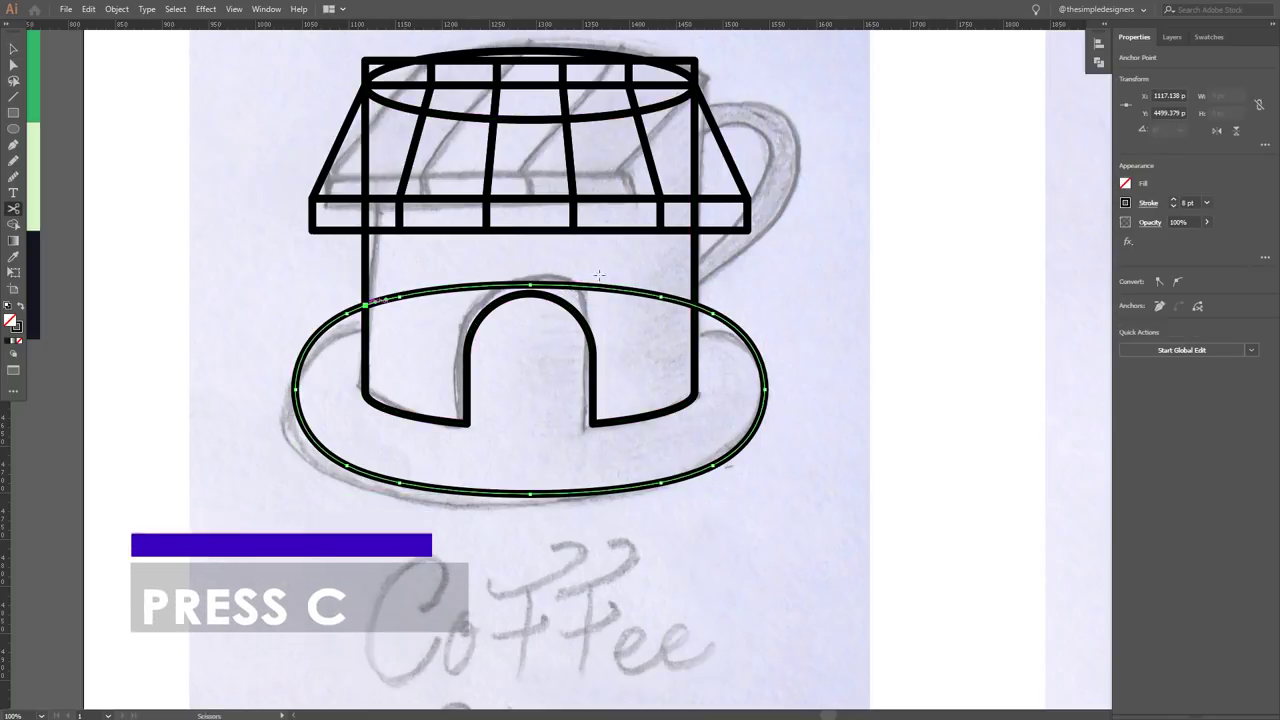
{"action": "key", "text": "v"}
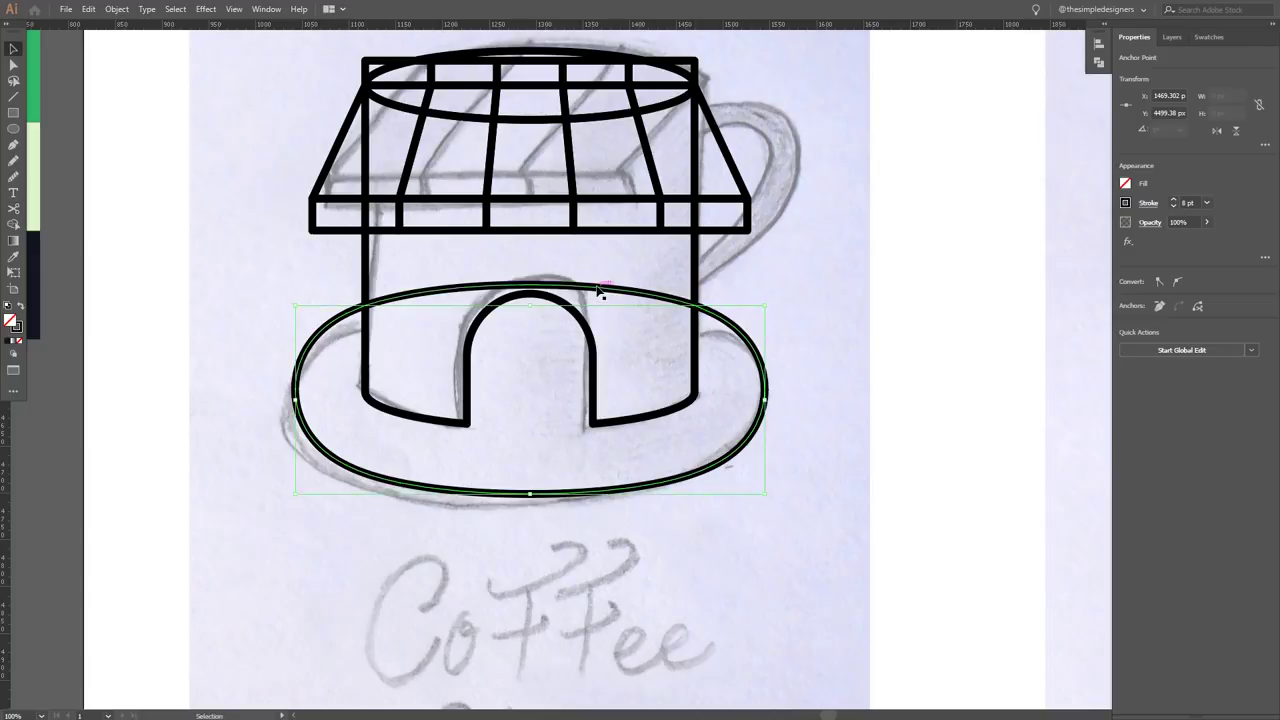
{"action": "left_click", "coordinate": [600, 287]}
{"action": "key", "text": "Delete"}
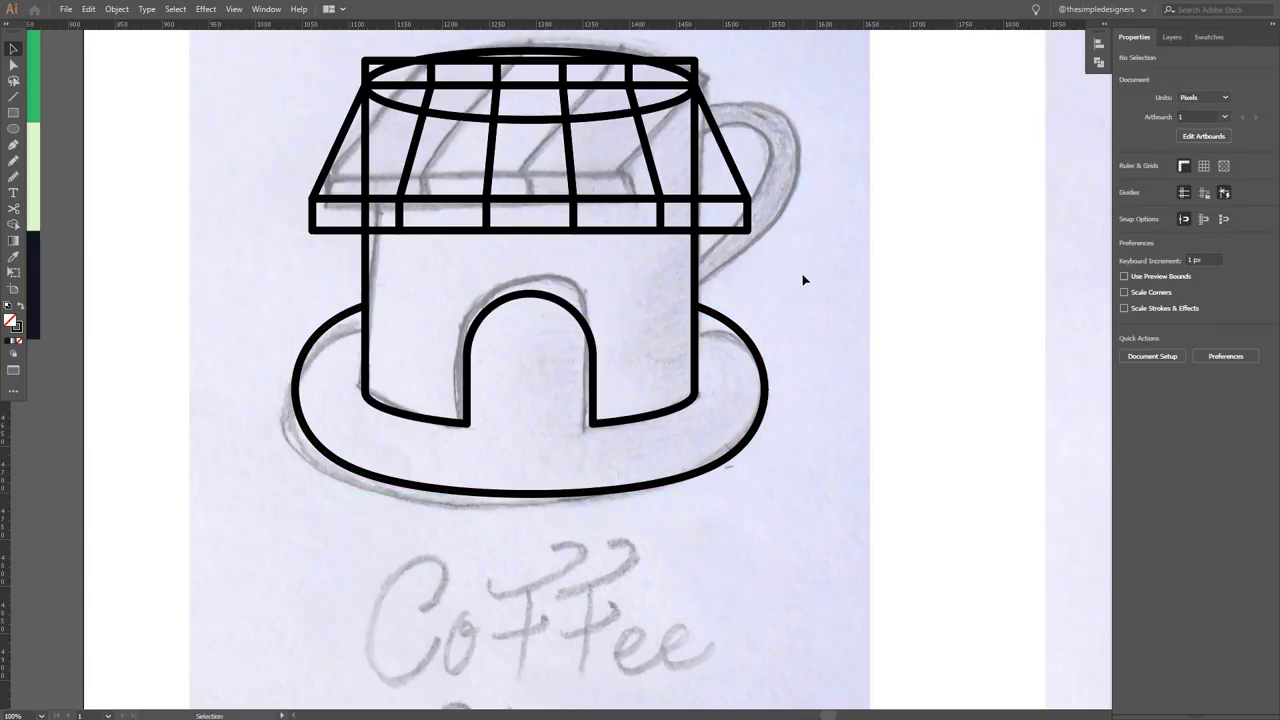
{"action": "scroll", "coordinate": [803, 280], "scroll_direction": "down", "scroll_amount": 2}
{"action": "scroll", "coordinate": [803, 278], "scroll_direction": "down", "scroll_amount": 1}
{"action": "scroll", "coordinate": [750, 320], "scroll_direction": "down", "scroll_amount": 1}
{"action": "scroll", "coordinate": [700, 343], "scroll_direction": "down", "scroll_amount": 1}
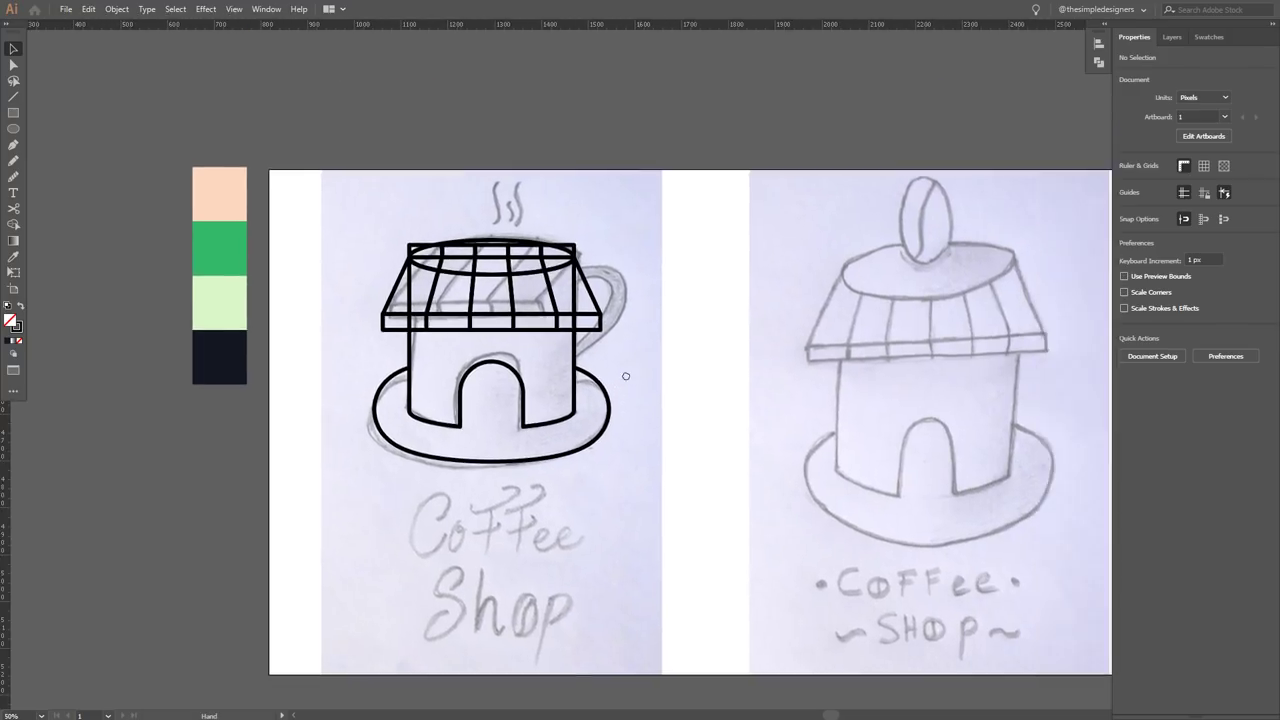
- Duplicate the whole cup-house drawing to the right side of the page
{"action": "left_click_drag", "start_coordinate": [625, 375], "coordinate": [609, 377]}
{"action": "left_click_drag", "start_coordinate": [395, 305], "coordinate": [344, 212]}
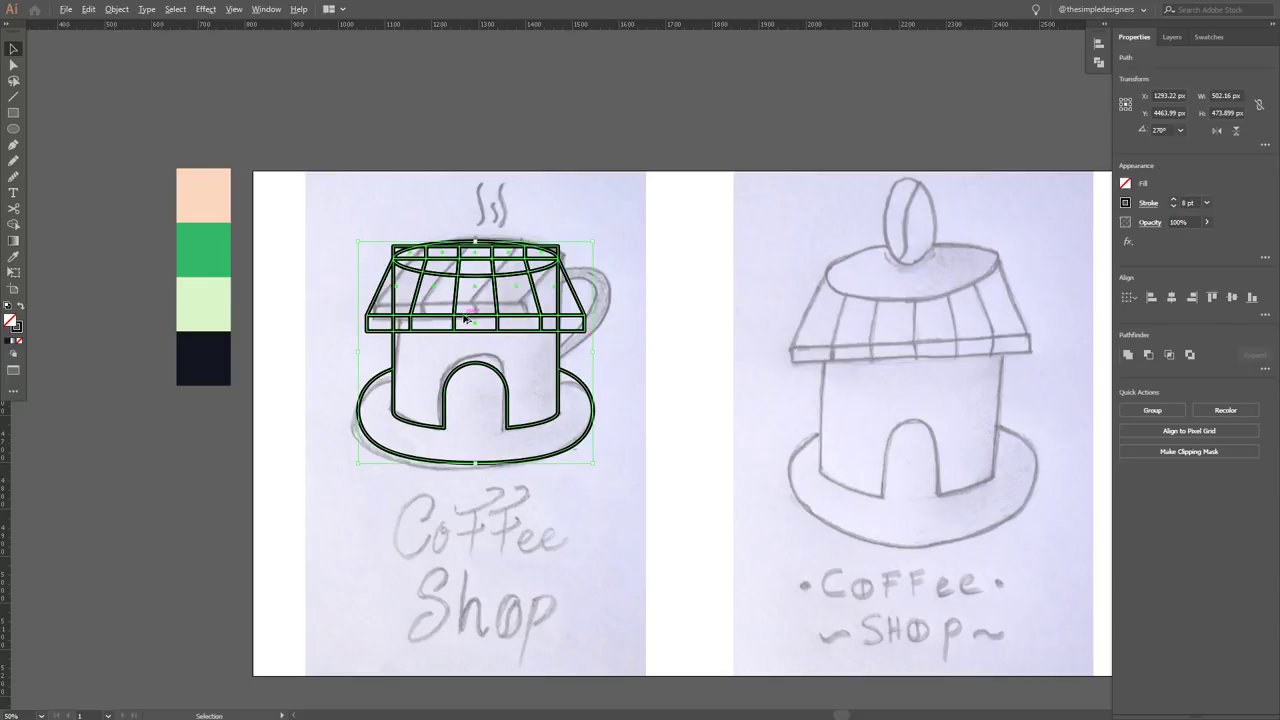
{"action": "mouse_move", "coordinate": [441, 350]}
{"action": "left_mouse_down"}
{"action": "mouse_move", "coordinate": [922, 350]}
{"action": "mouse_move", "coordinate": [882, 356]}
{"action": "left_mouse_up"}
{"action": "left_click", "coordinate": [632, 339]}
- Erase the ellipse curve segments from the original's roof panels with Shape Builder
{"action": "key", "text": "ctrl+plus"}
{"action": "left_click_drag", "start_coordinate": [336, 500], "coordinate": [285, 212]}
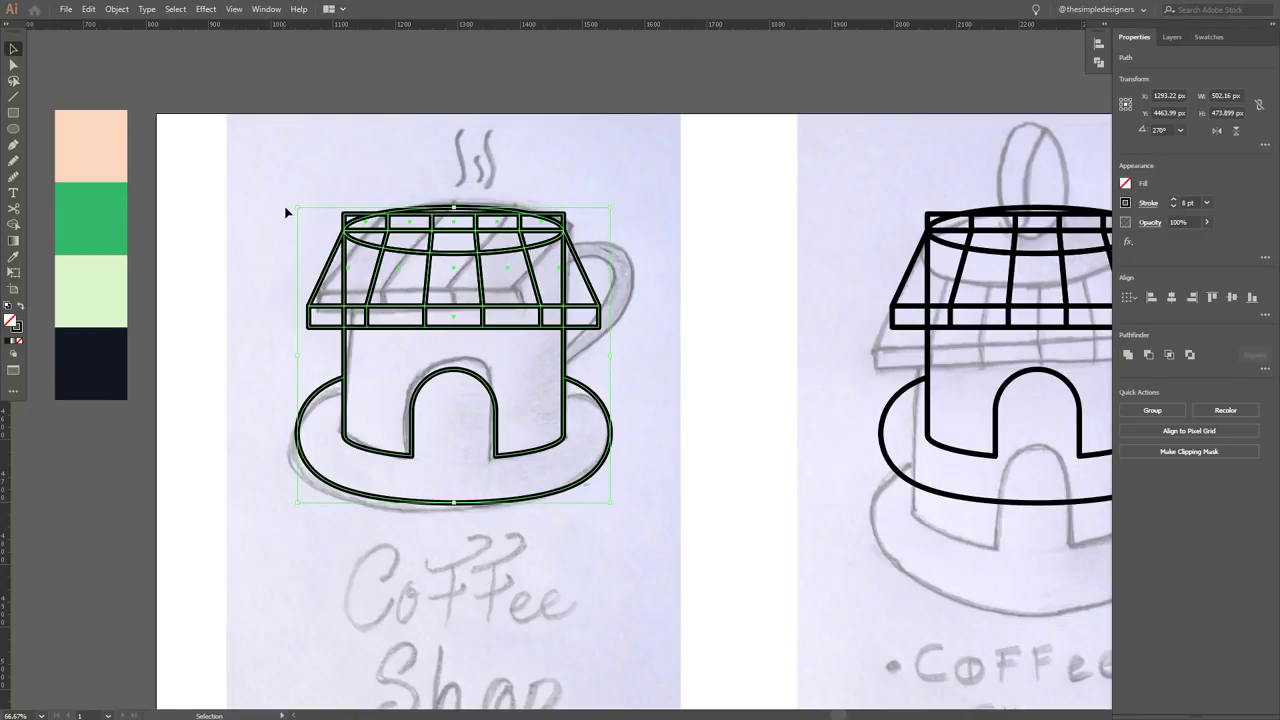
{"action": "key", "text": "ctrl+plus"}
{"action": "key", "text": "ctrl+plus"}
{"action": "key", "text": "ctrl+plus"}
{"action": "key", "text": "shift+m"}
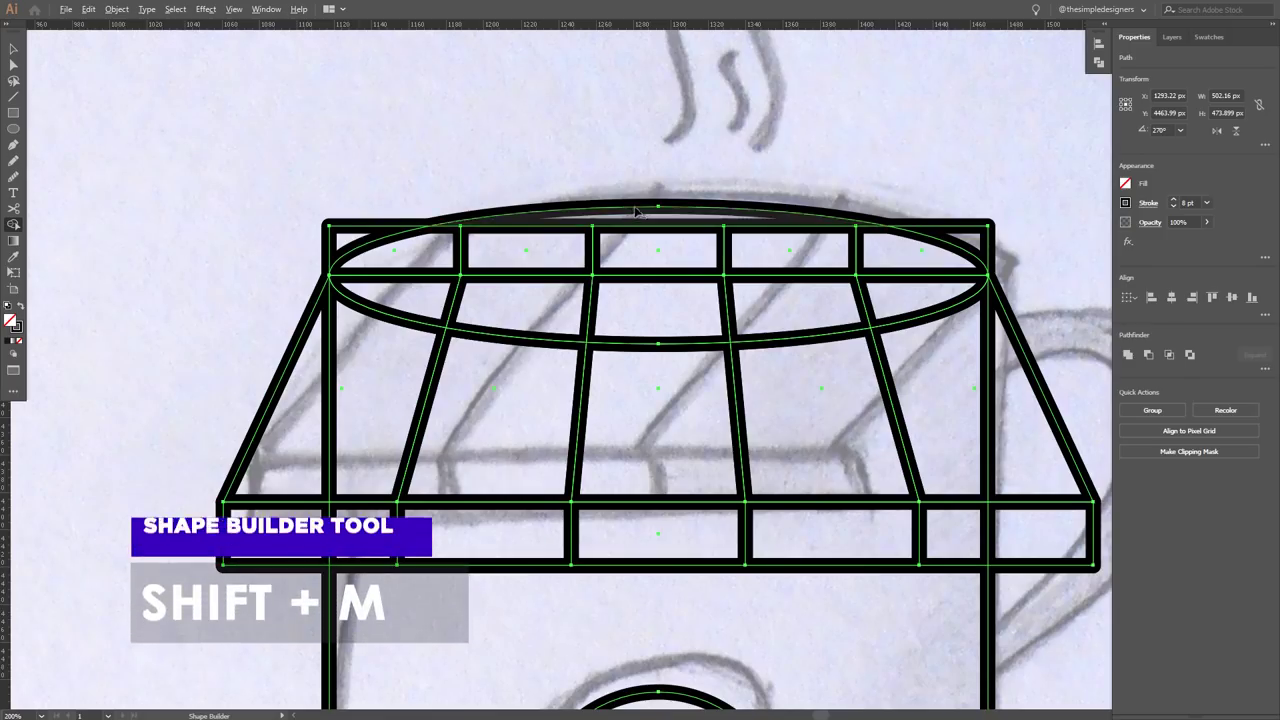
{"action": "left_click", "coordinate": [635, 210], "text": "alt"}
{"action": "left_click", "coordinate": [950, 240], "text": "alt"}
{"action": "left_click", "coordinate": [365, 245], "text": "alt"}
{"action": "left_click", "coordinate": [392, 305], "text": "alt"}
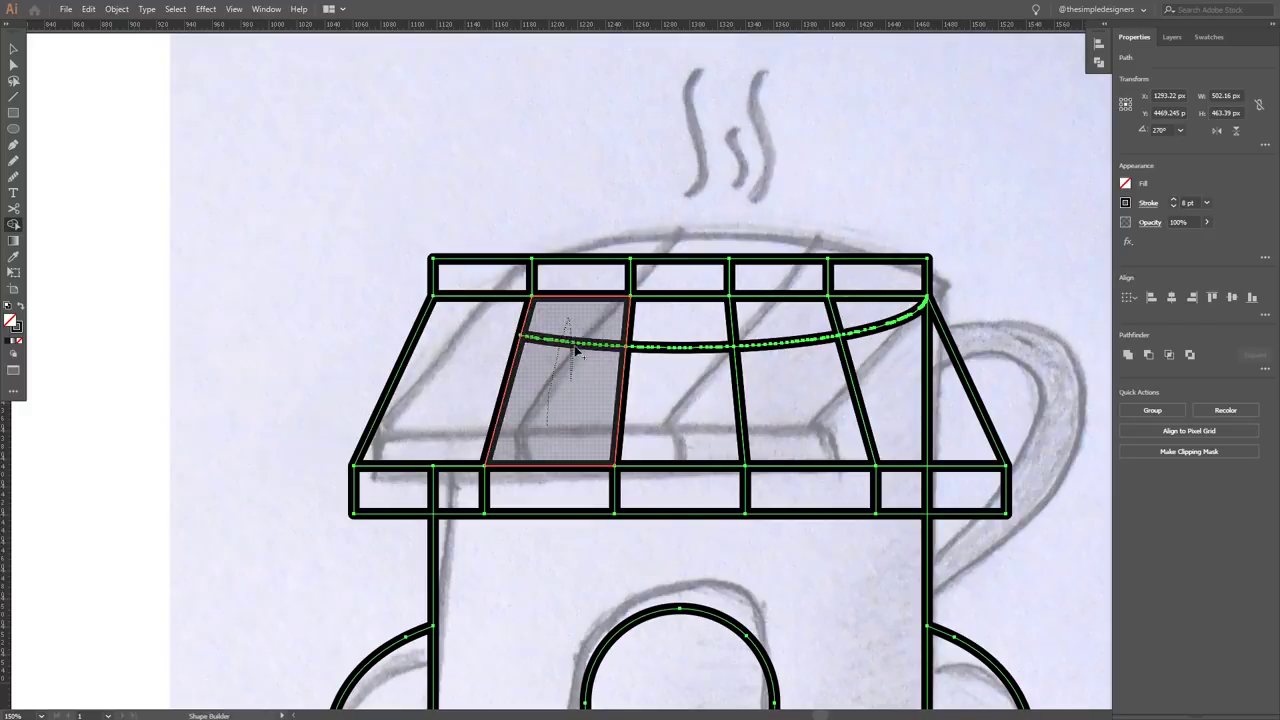
{"action": "left_click", "coordinate": [572, 387], "text": "alt"}
{"action": "left_click", "coordinate": [680, 395], "text": "alt"}
{"action": "left_click", "coordinate": [777, 403], "text": "alt"}
{"action": "left_click", "coordinate": [903, 330], "text": "alt"}
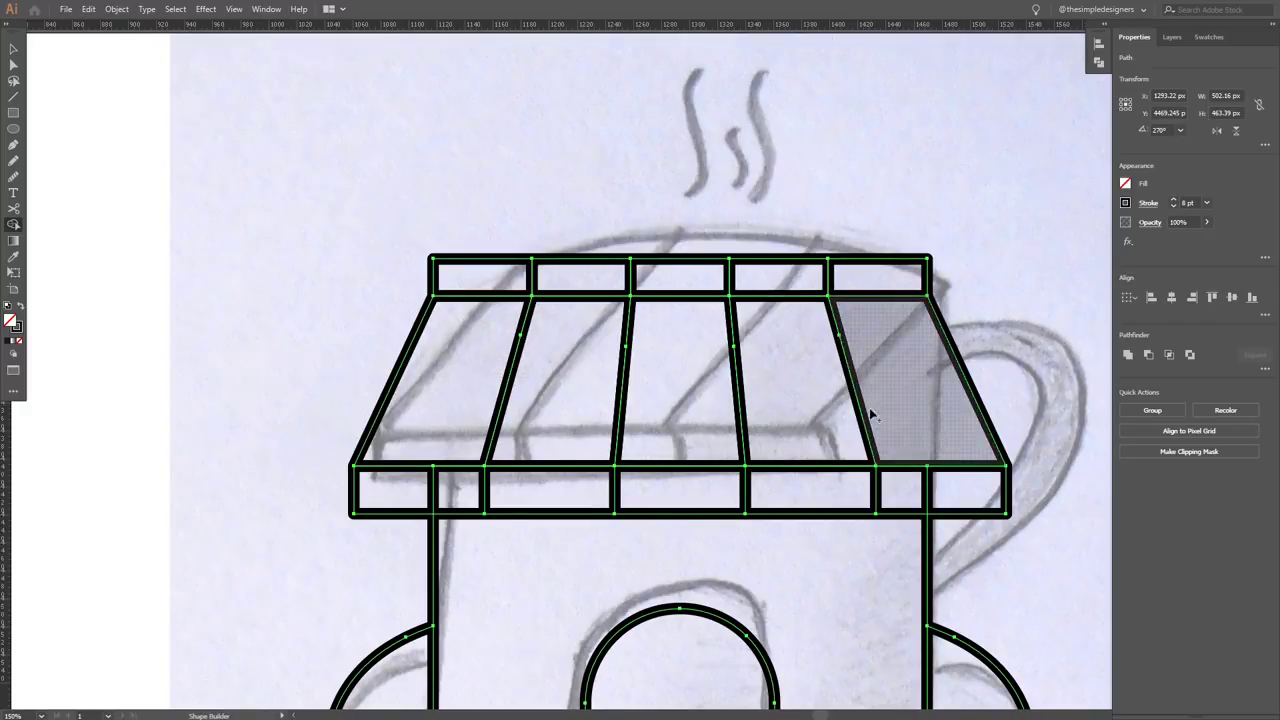
- Merge the house body regions into a single shape
{"action": "key", "text": "ctrl+minus"}
{"action": "left_click_drag", "start_coordinate": [637, 553], "coordinate": [757, 508]}
{"action": "key", "text": "v"}
{"action": "left_click", "coordinate": [1020, 449]}
{"action": "mouse_move", "coordinate": [1018, 433]}
{"action": "left_mouse_down"}
{"action": "mouse_move", "coordinate": [884, 397]}
{"action": "mouse_move", "coordinate": [818, 403]}
{"action": "left_mouse_up"}
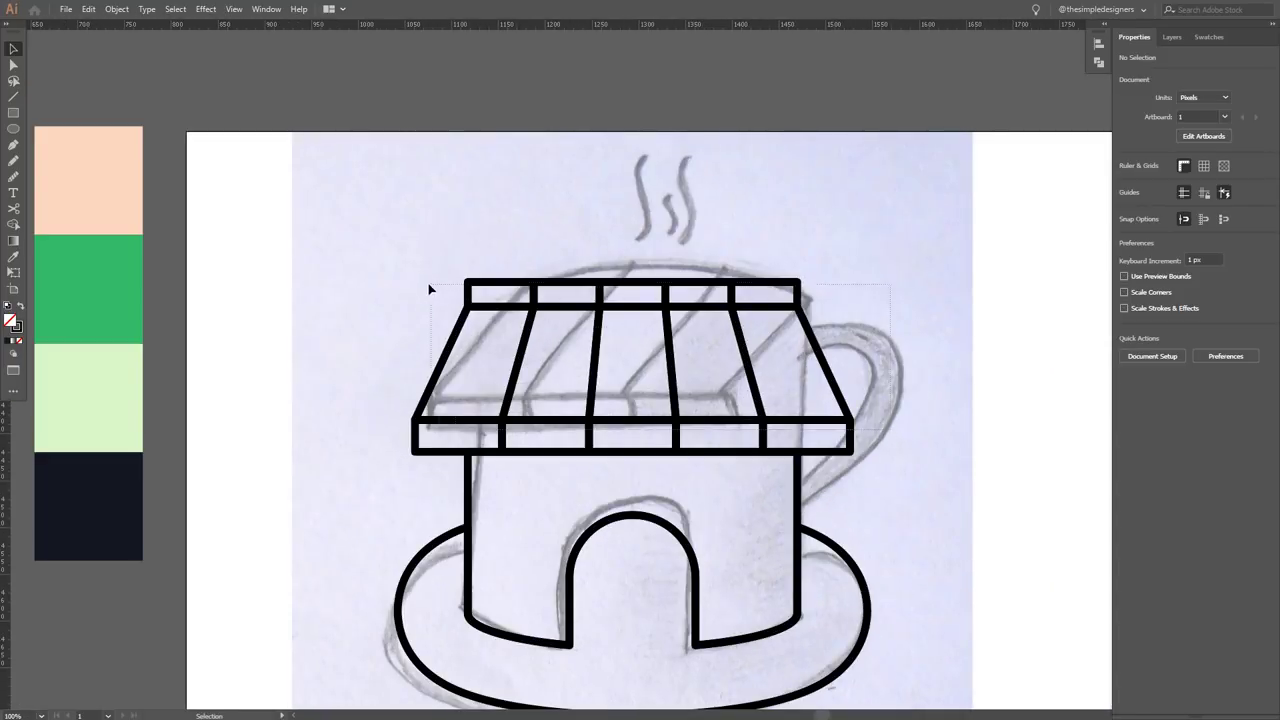
- Group all the roof pieces together
{"action": "left_click_drag", "start_coordinate": [888, 432], "coordinate": [429, 289]}
{"action": "right_click", "coordinate": [540, 333]}
{"action": "left_click", "coordinate": [560, 409]}
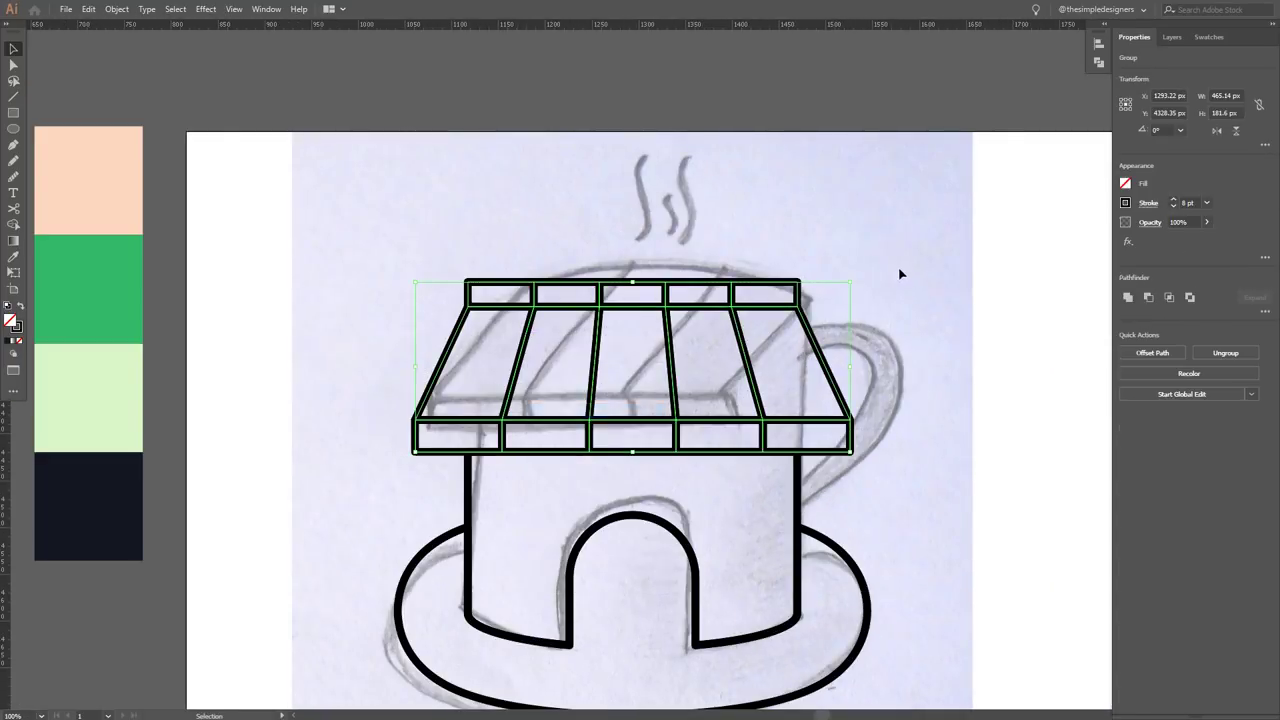
{"action": "left_click", "coordinate": [899, 273]}
- Pencil three steam wisps above the roof, redrawing the left one
{"action": "left_click", "coordinate": [13, 162]}
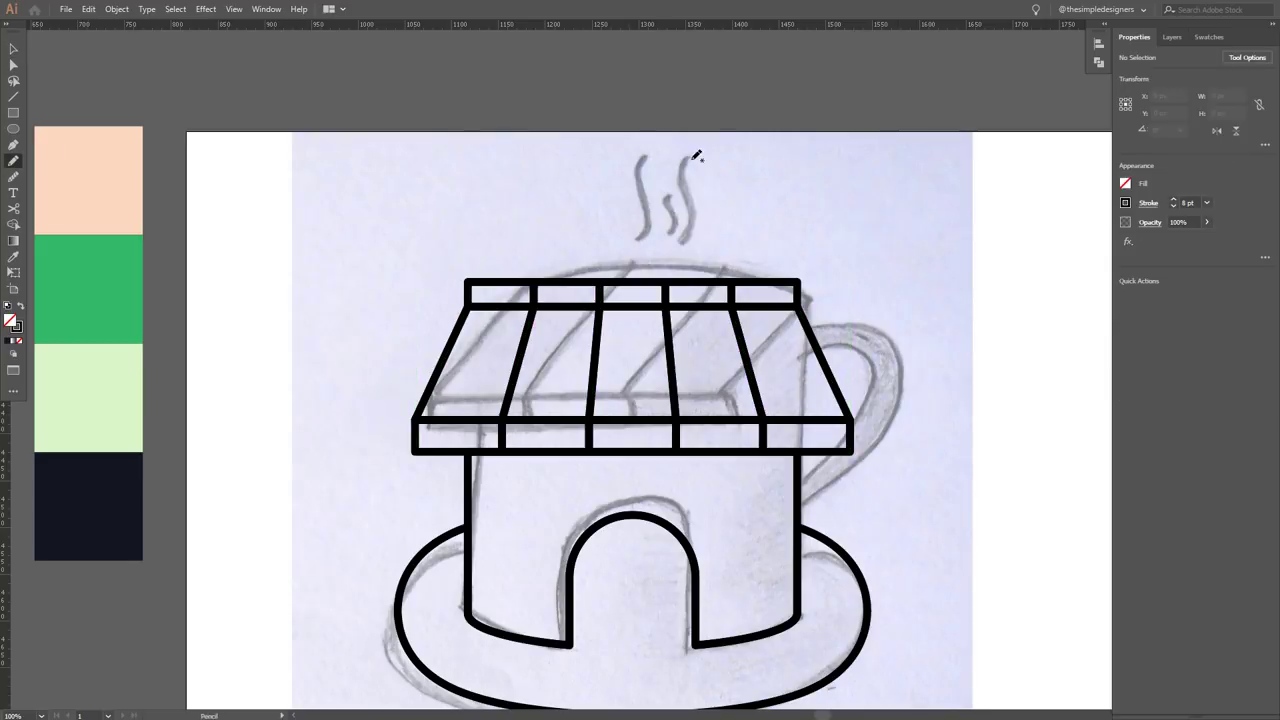
{"action": "left_click_drag", "start_coordinate": [683, 238], "coordinate": [684, 242]}
{"action": "left_click_drag", "start_coordinate": [662, 192], "coordinate": [665, 240]}
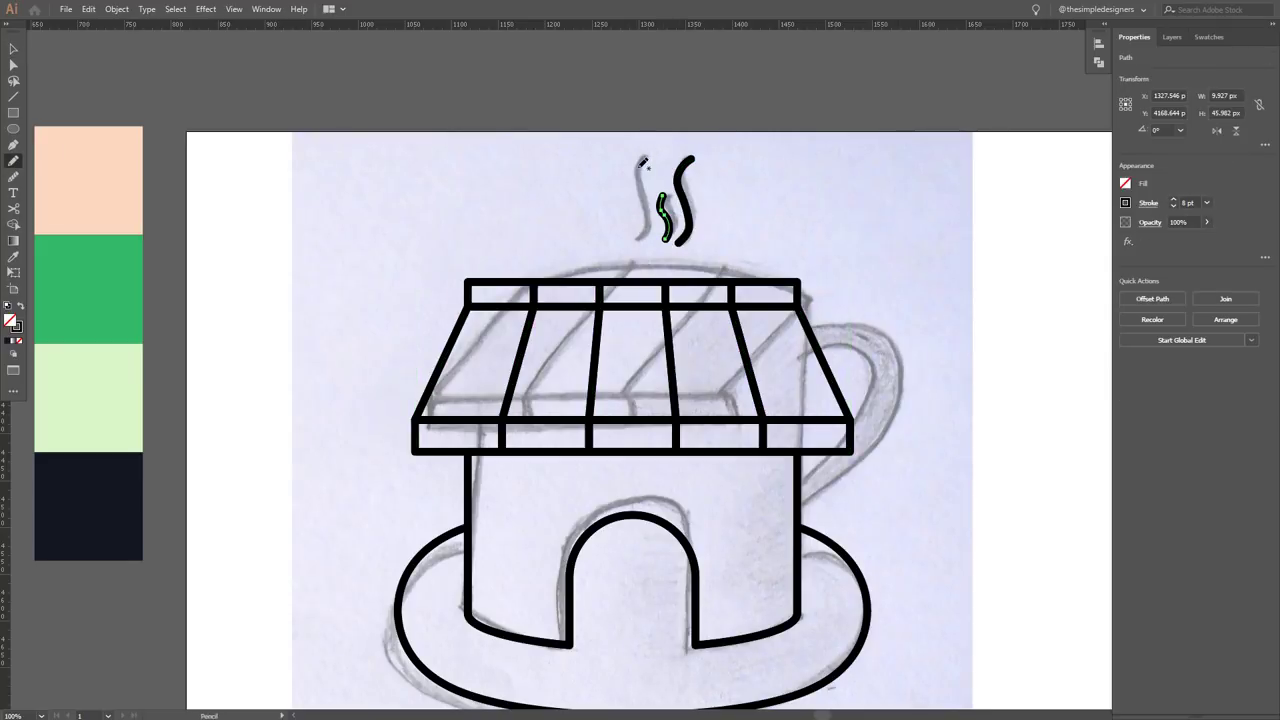
{"action": "left_click_drag", "start_coordinate": [648, 152], "coordinate": [632, 240]}
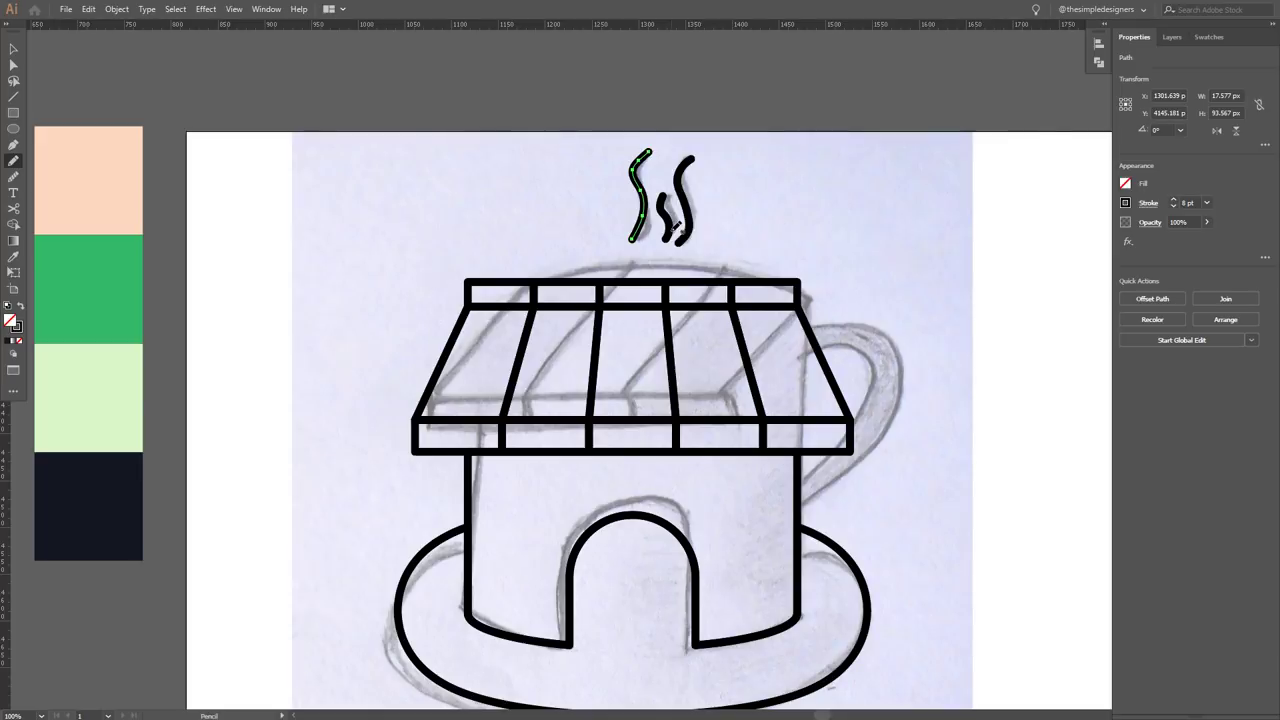
{"action": "key", "text": "Delete"}
{"action": "left_click_drag", "start_coordinate": [648, 212], "coordinate": [638, 240]}
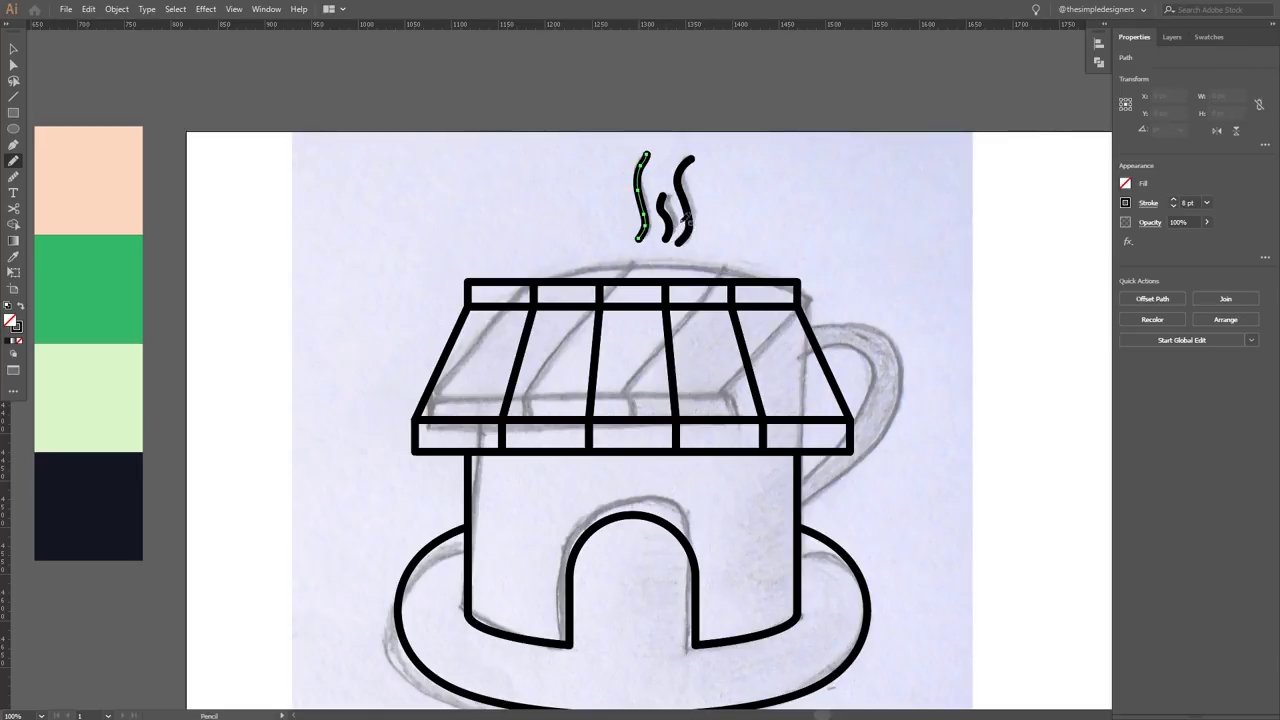
{"action": "key", "text": "v"}
{"action": "left_click_drag", "start_coordinate": [735, 205], "coordinate": [601, 169]}
- Smooth the left and right steam wisps with the Smooth tool
{"action": "left_click", "coordinate": [12, 179]}
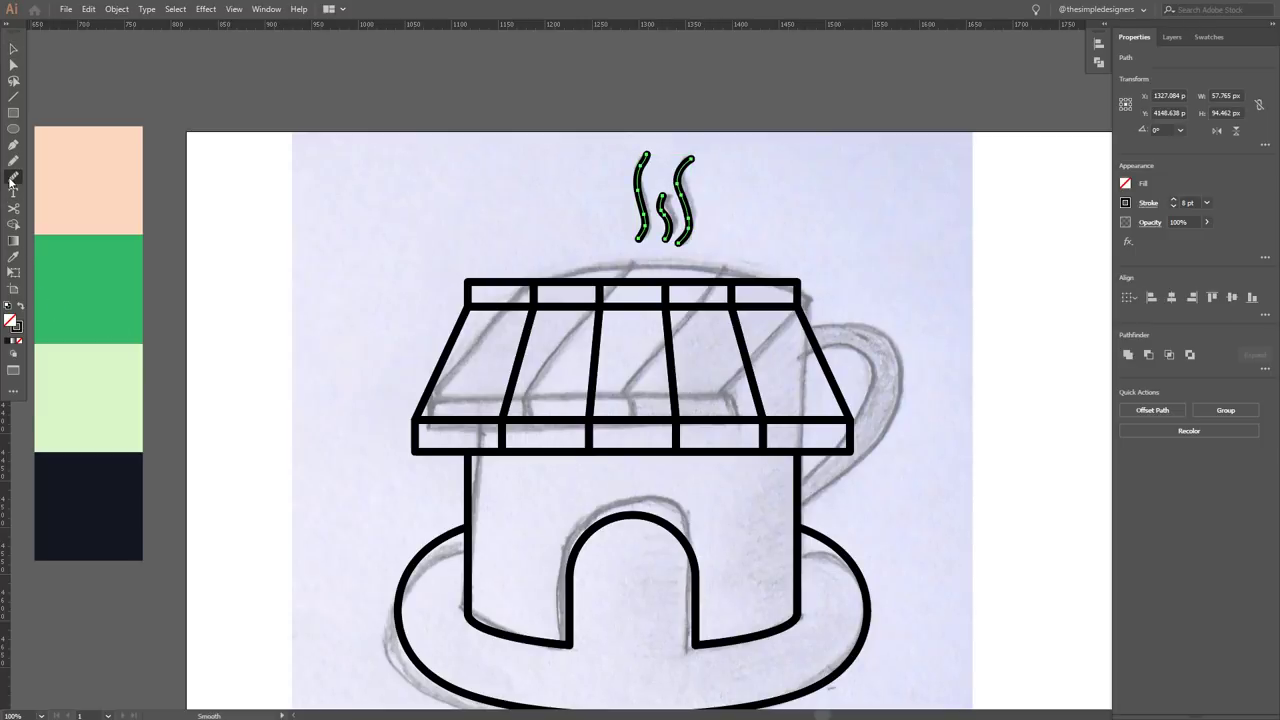
{"action": "left_click", "coordinate": [640, 200], "text": "ctrl"}
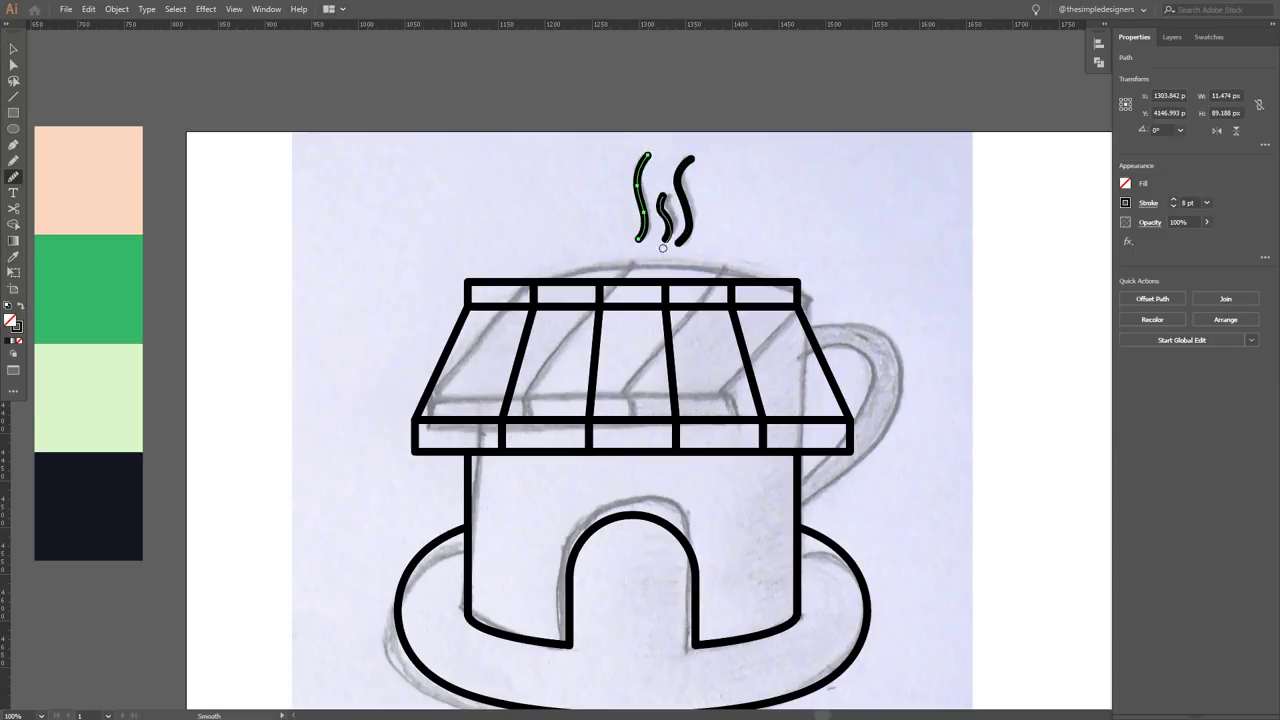
{"action": "key", "text": "v"}
{"action": "left_click", "coordinate": [686, 200]}
{"action": "left_click", "coordinate": [12, 176]}
{"action": "left_click_drag", "start_coordinate": [692, 159], "coordinate": [680, 240]}
- Smooth the middle steam wisp and check the finished strokes
{"action": "key", "text": "v"}
{"action": "left_click", "coordinate": [662, 215]}
{"action": "left_click", "coordinate": [12, 176]}
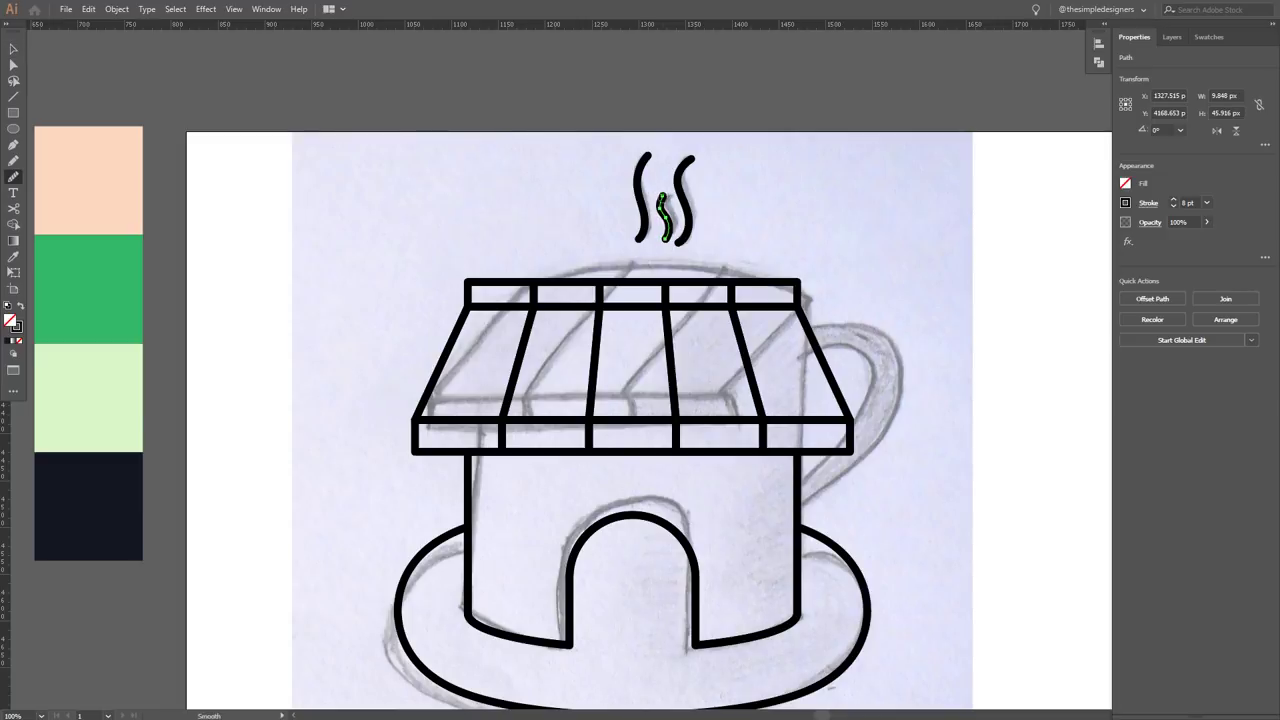
{"action": "key", "text": "v"}
{"action": "left_click", "coordinate": [748, 230]}
{"action": "left_click_drag", "start_coordinate": [748, 230], "coordinate": [577, 210]}
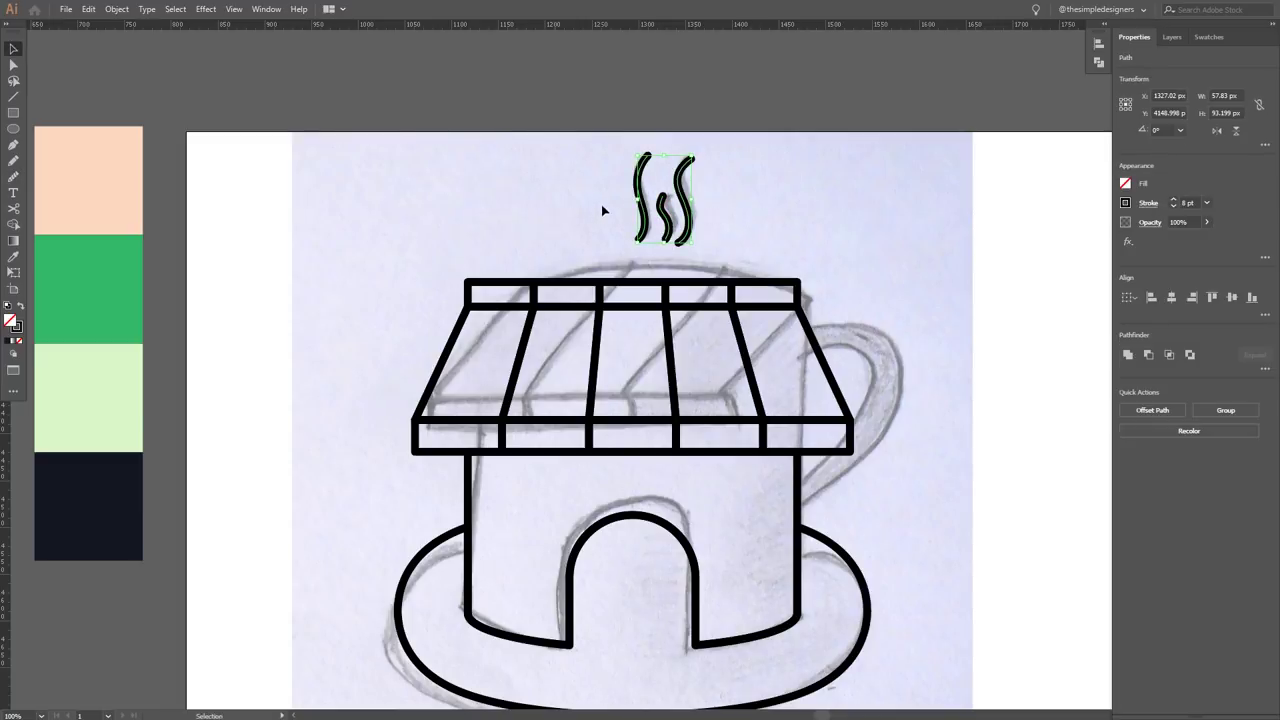
{"action": "left_click", "coordinate": [766, 214]}
{"action": "scroll", "coordinate": [766, 214], "scroll_direction": "down", "scroll_amount": 2}
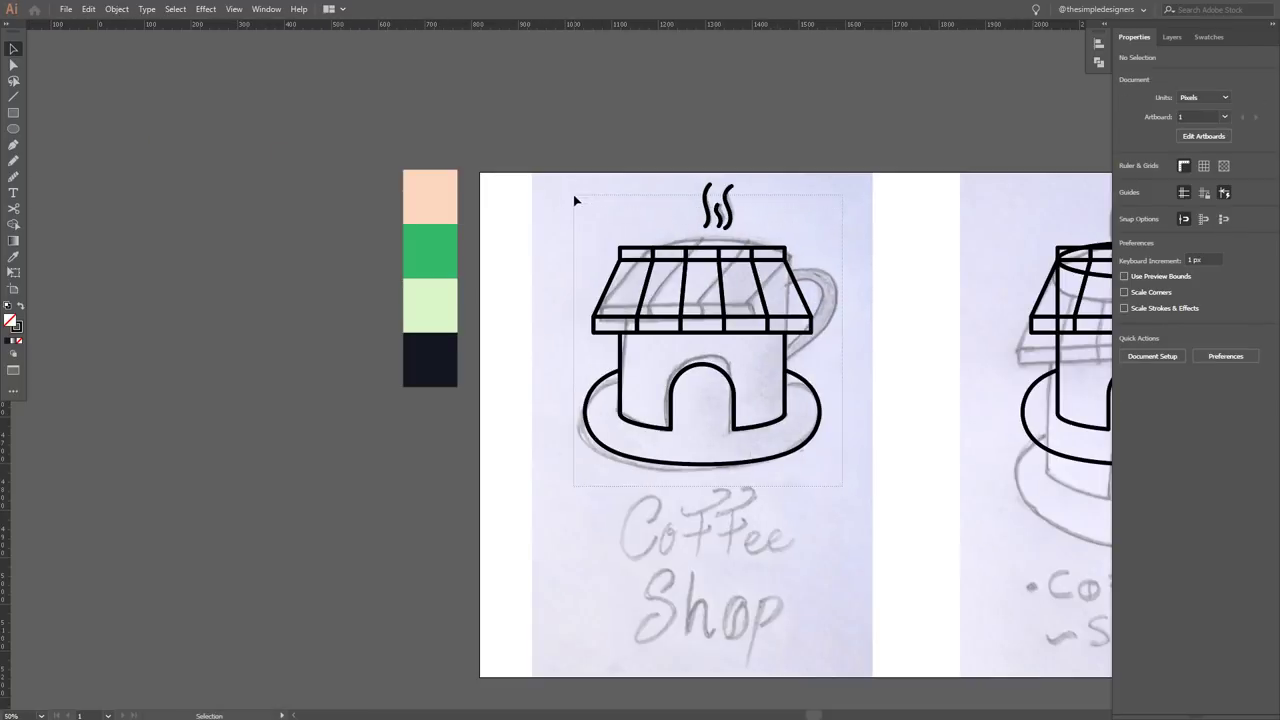
- Centre the steam wisps horizontally over the first house drawing
{"action": "left_click_drag", "start_coordinate": [576, 197], "coordinate": [835, 478]}
{"action": "left_click", "coordinate": [1171, 297]}
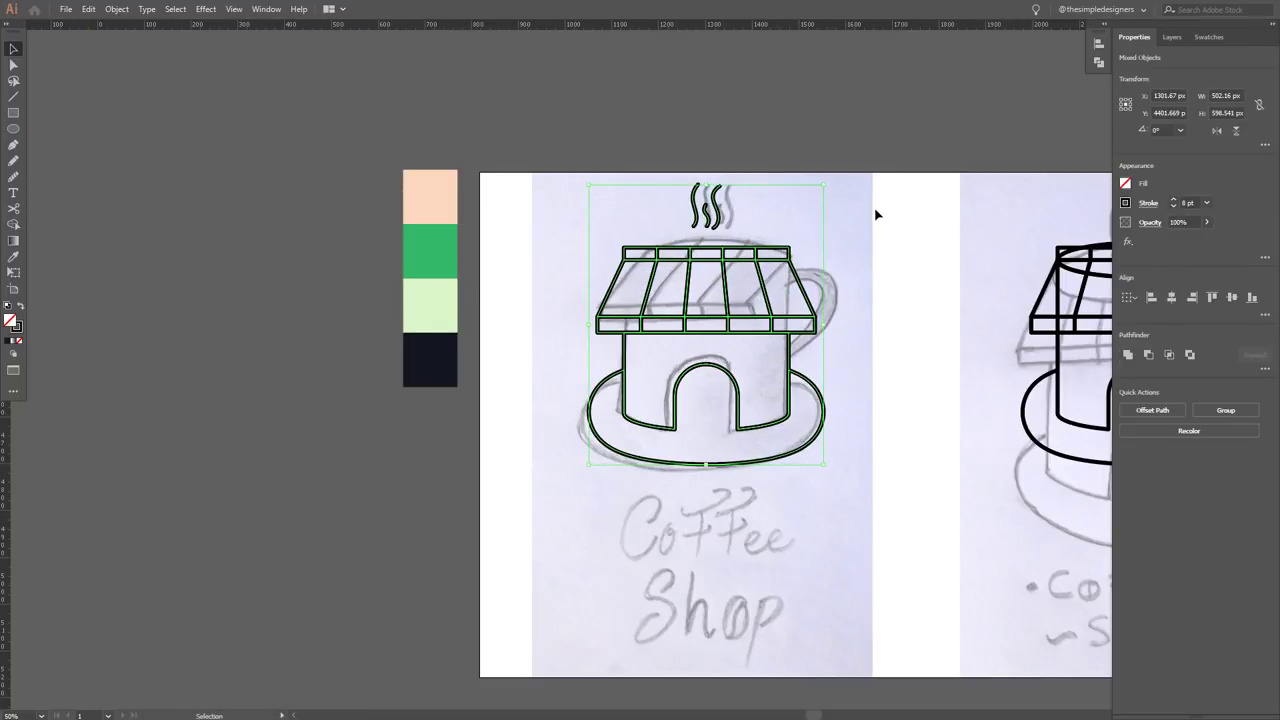
{"action": "left_click", "coordinate": [833, 224]}
- Shrink the house-and-steam icon to about 60% and move it slightly lower
{"action": "left_click_drag", "start_coordinate": [777, 473], "coordinate": [671, 436]}
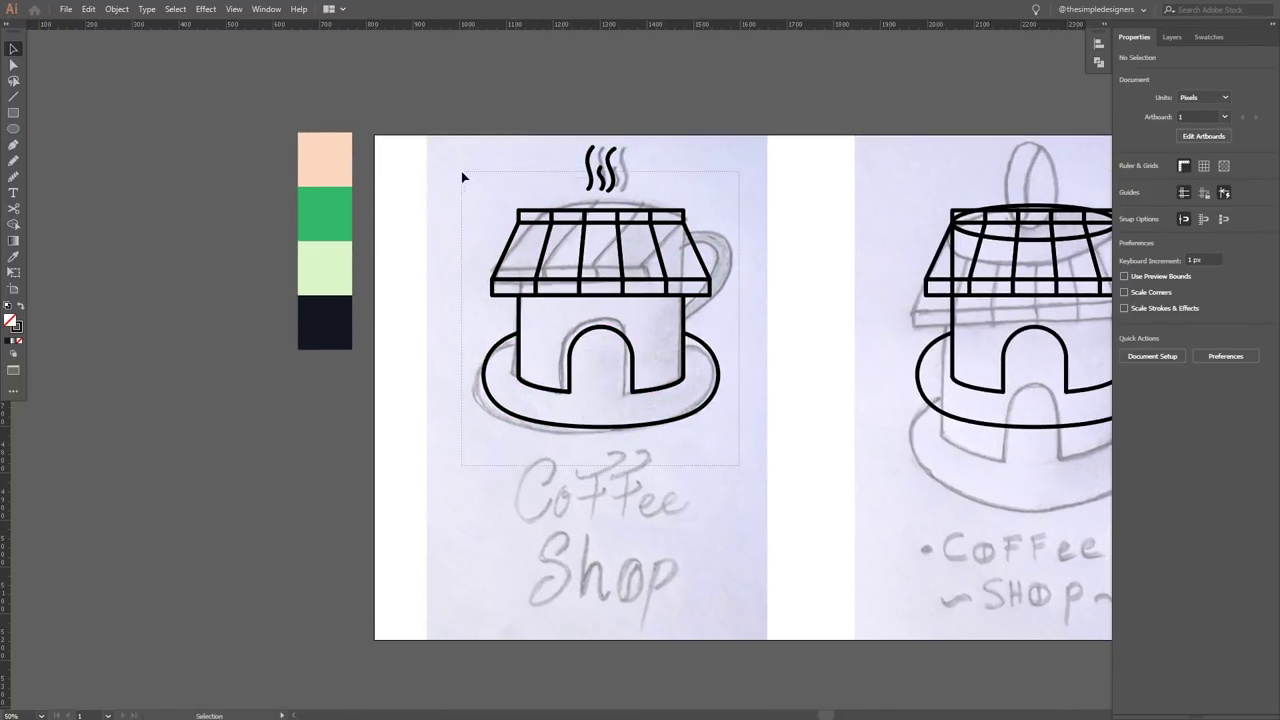
{"action": "left_click_drag", "start_coordinate": [461, 171], "coordinate": [540, 215]}
{"action": "left_click_drag", "start_coordinate": [717, 149], "coordinate": [670, 207]}
{"action": "left_click_drag", "start_coordinate": [605, 285], "coordinate": [605, 343]}
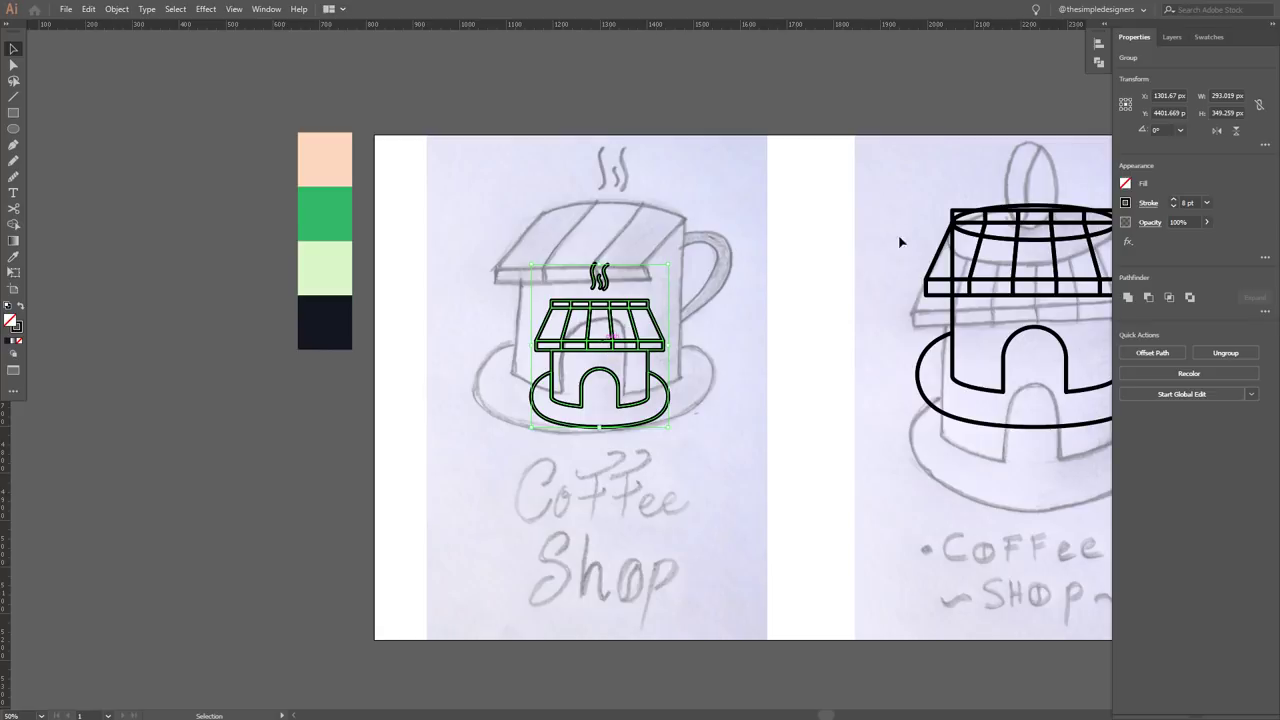
- Hide the pencil sketch behind the first icon in Layer 3
{"action": "left_click", "coordinate": [1193, 37]}
{"action": "left_click", "coordinate": [1172, 37]}
{"action": "left_click", "coordinate": [1153, 84]}
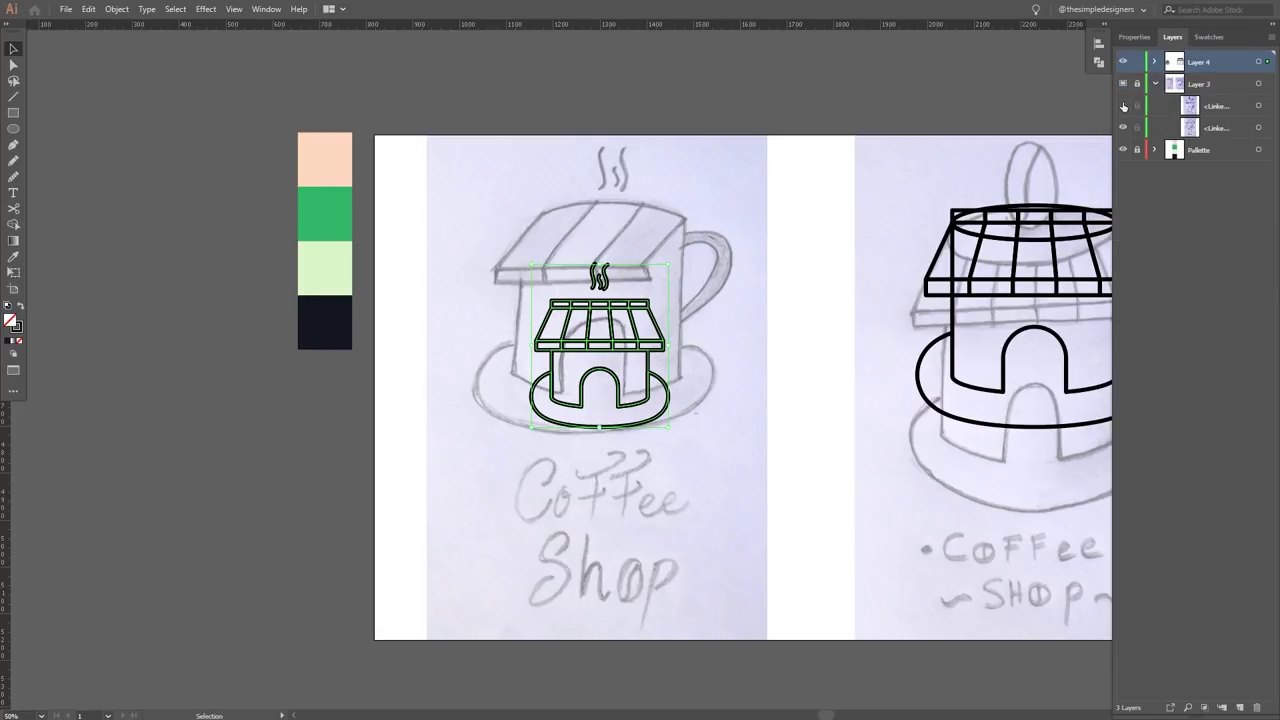
{"action": "left_click", "coordinate": [1122, 105]}
{"action": "left_click", "coordinate": [1122, 105]}
{"action": "left_click", "coordinate": [1123, 127]}
- Enter Isolation Mode on the steam group, then return to the full artwork
{"action": "left_click", "coordinate": [782, 202]}
{"action": "scroll", "coordinate": [606, 300], "scroll_direction": "up", "scroll_amount": 2}
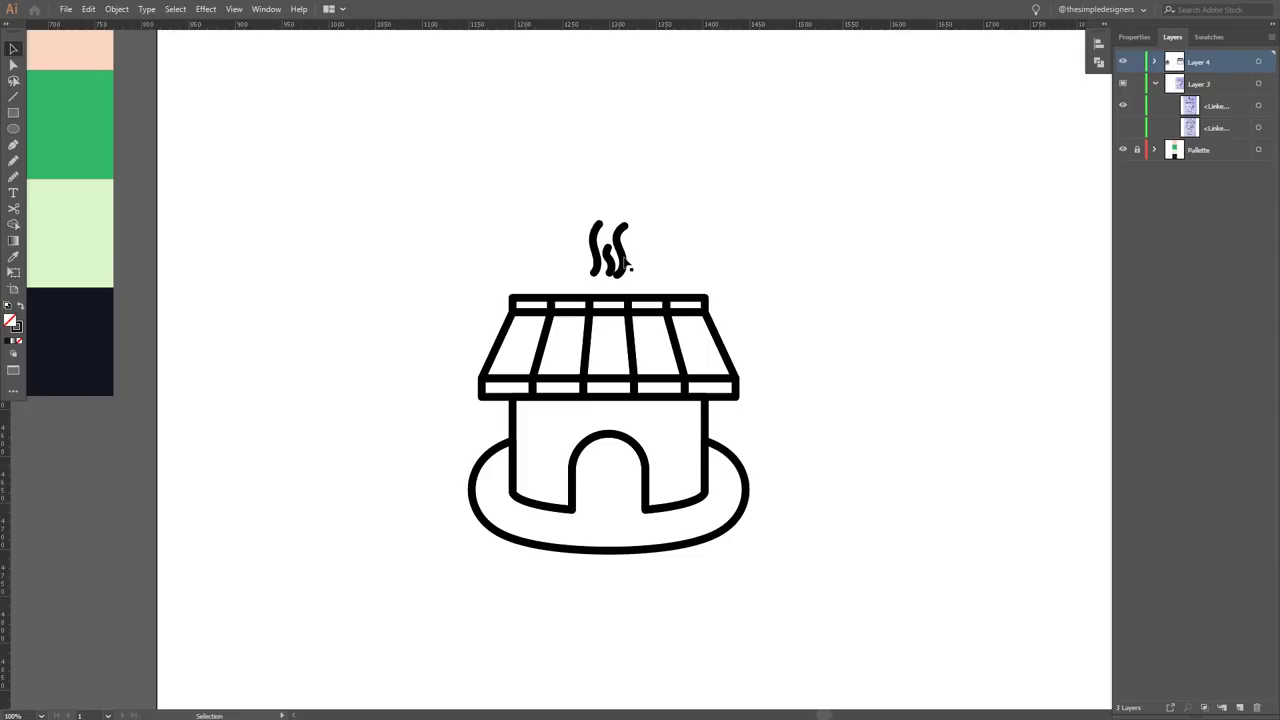
{"action": "double_click", "coordinate": [624, 262]}
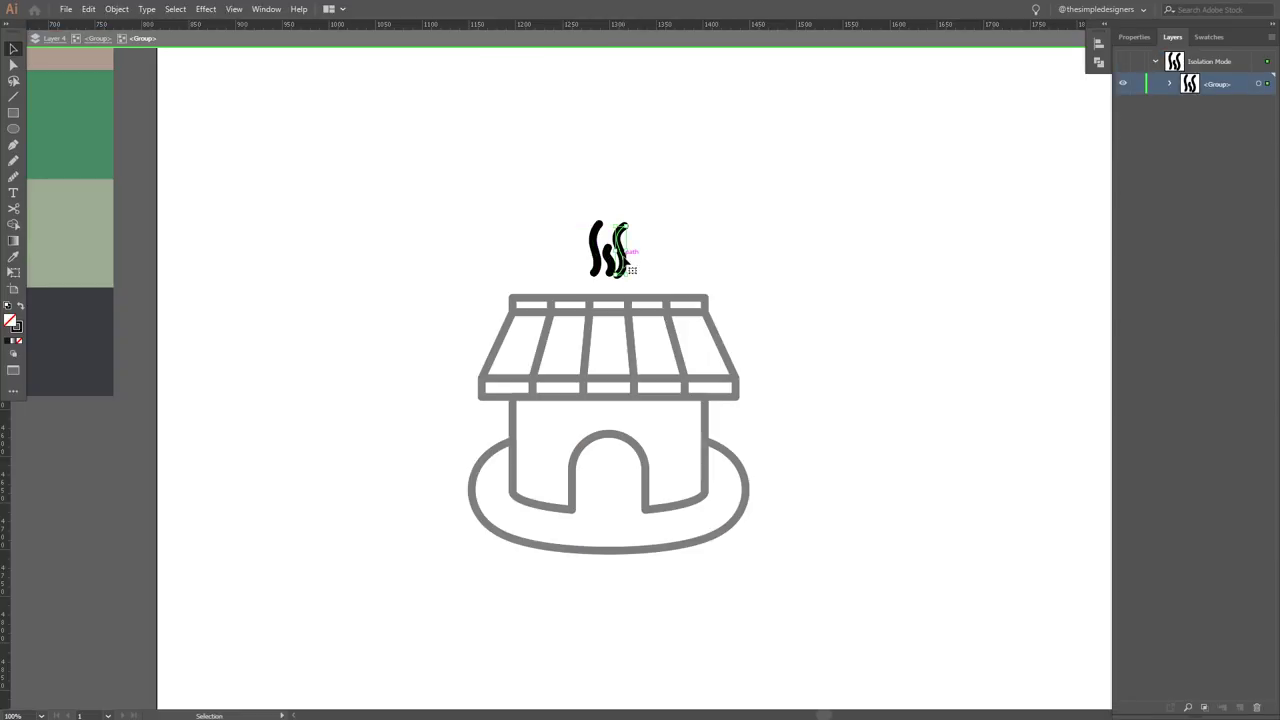
{"action": "double_click", "coordinate": [702, 232]}
{"action": "scroll", "coordinate": [702, 232], "scroll_direction": "down", "scroll_amount": 2}
{"action": "scroll", "coordinate": [629, 300], "scroll_direction": "up", "scroll_amount": 1}
- Move the second house's awning top anchors onto the top oval
{"action": "scroll", "coordinate": [862, 450], "scroll_direction": "up", "scroll_amount": 1}
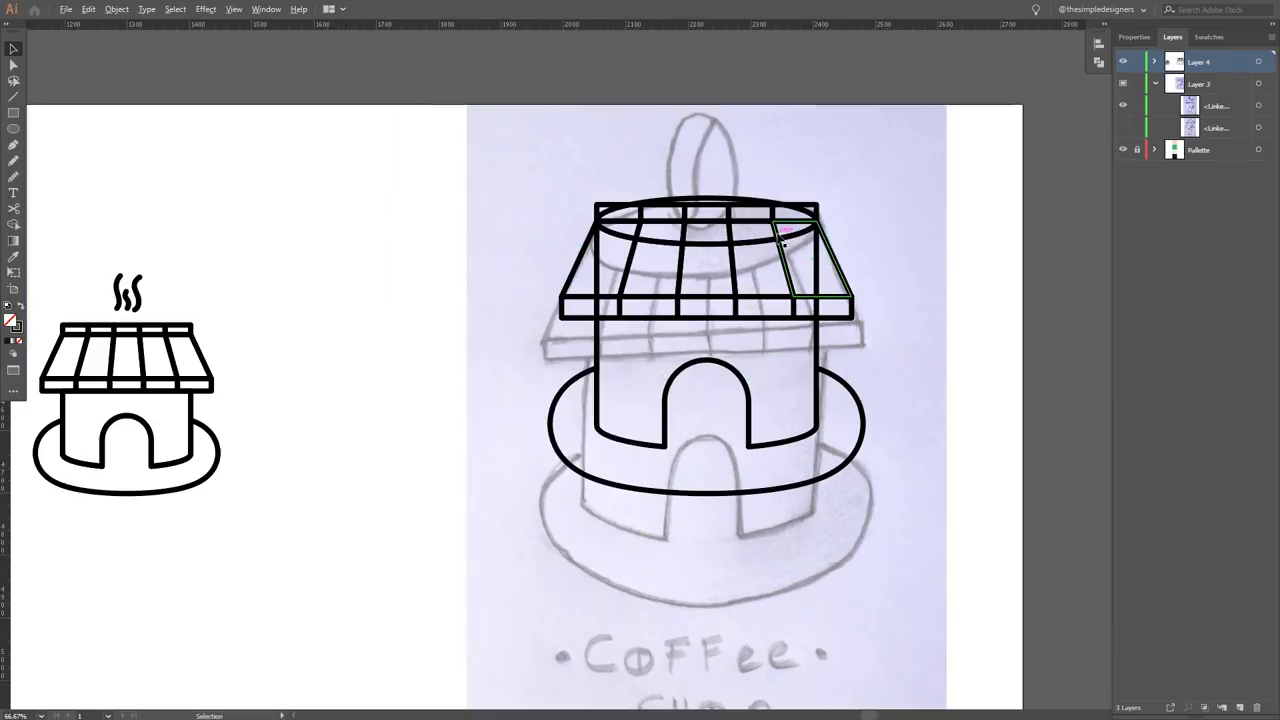
{"action": "left_click_drag", "start_coordinate": [822, 207], "coordinate": [730, 213]}
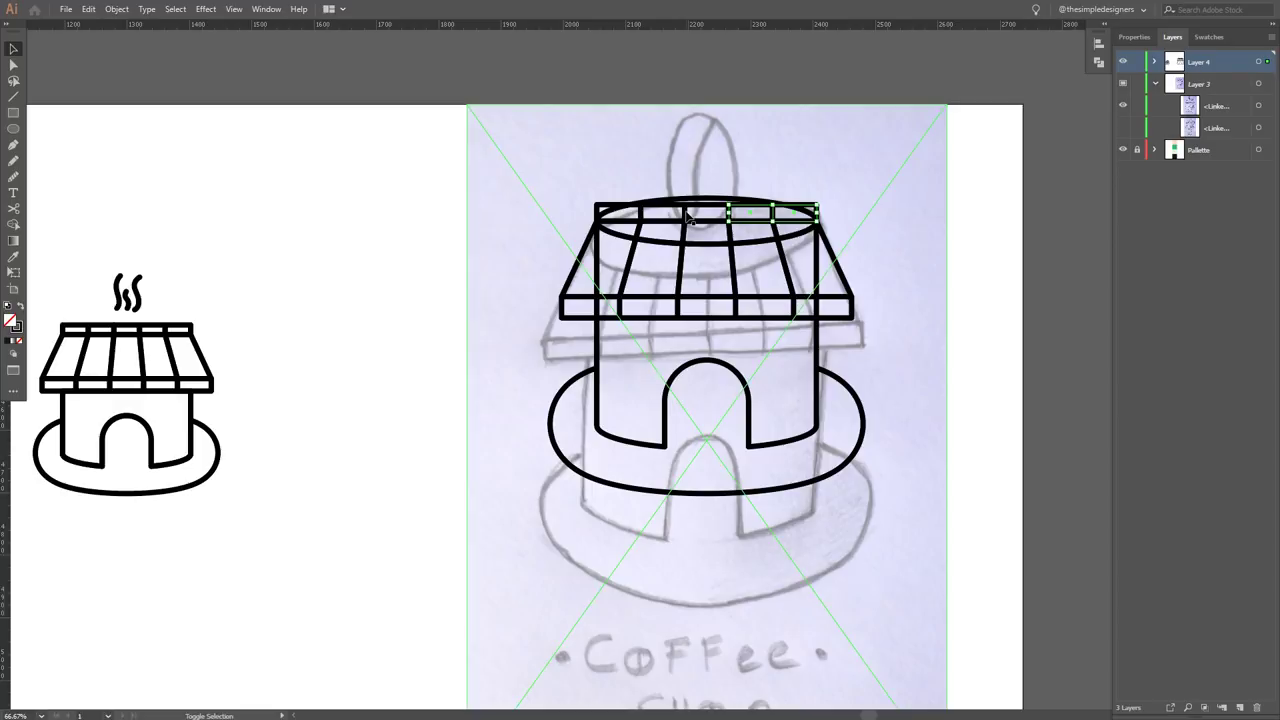
{"action": "left_click_drag", "start_coordinate": [622, 215], "coordinate": [600, 210]}
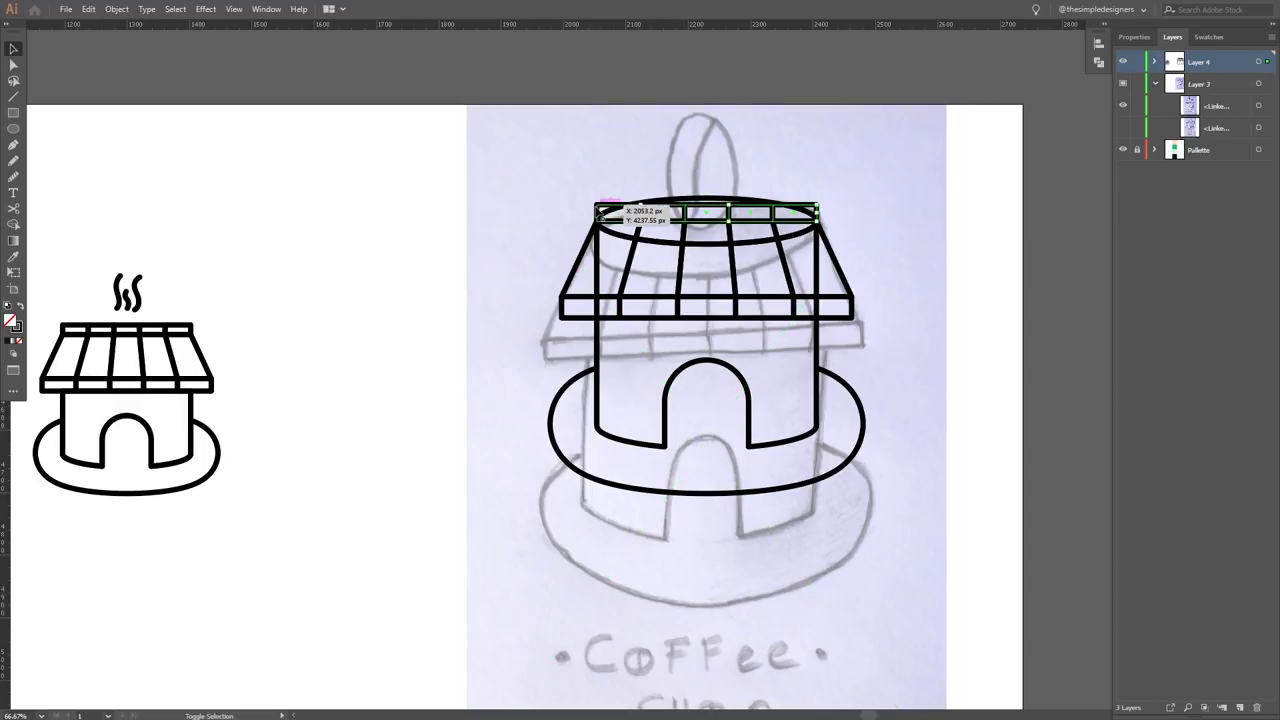
{"action": "scroll", "coordinate": [1003, 500], "scroll_direction": "up", "scroll_amount": 1}
- Select all the second house's paths and clean up the roof with Shape Builder
{"action": "left_click", "coordinate": [577, 245]}
{"action": "key", "text": "ctrl+a"}
{"action": "key", "text": "shift+m"}
{"action": "key", "text": "ctrl+equal"}
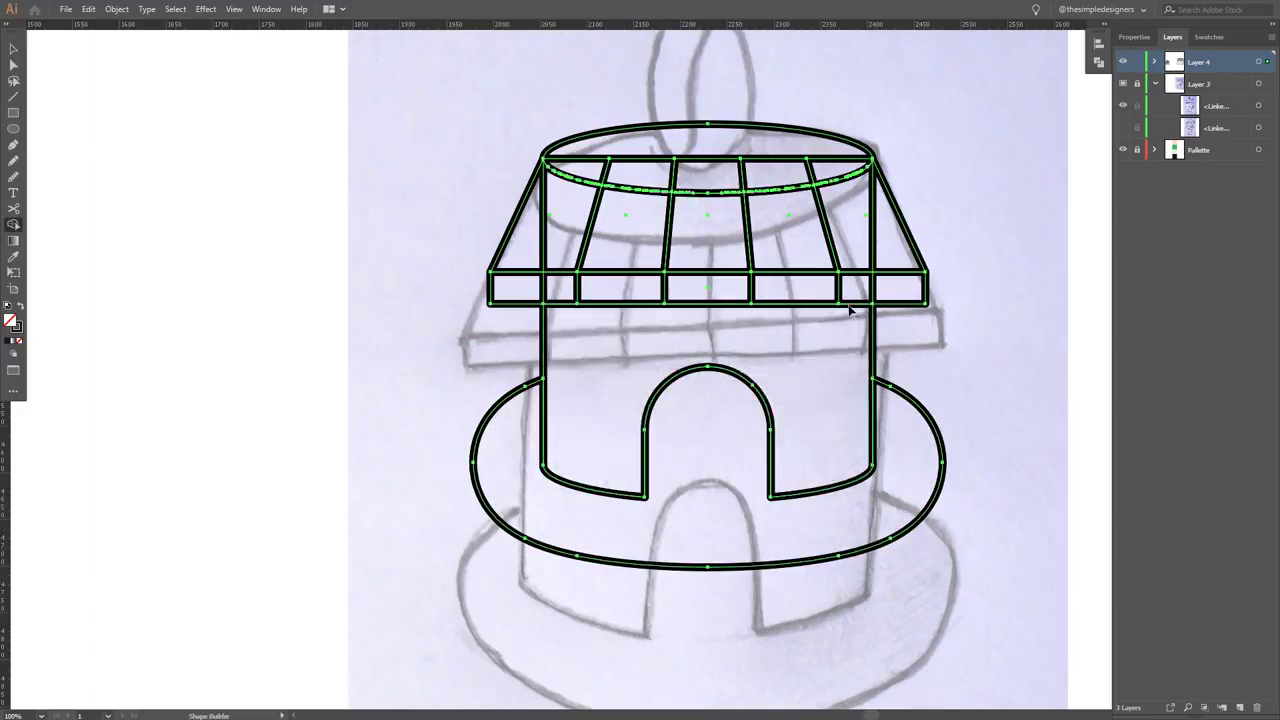
{"action": "key", "text": "ctrl+equal"}
{"action": "key", "text": "ctrl+equal"}
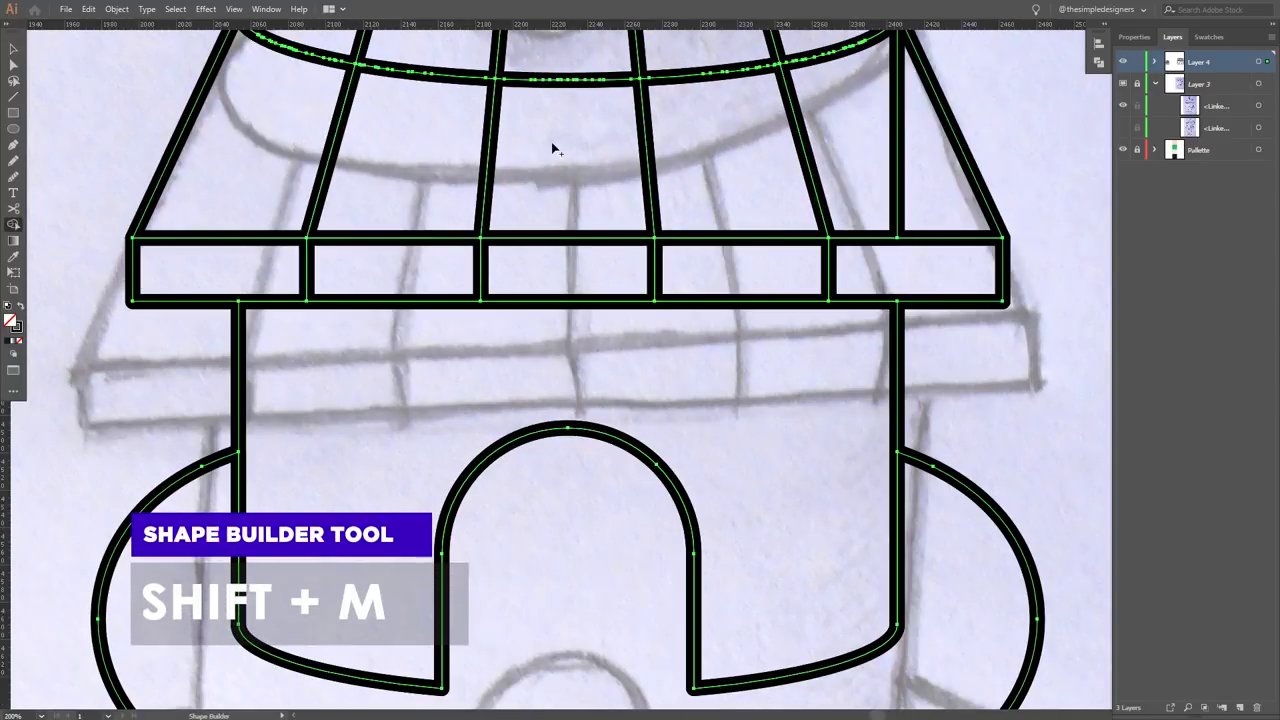
{"action": "scroll", "coordinate": [905, 172], "scroll_direction": "up", "scroll_amount": 5}
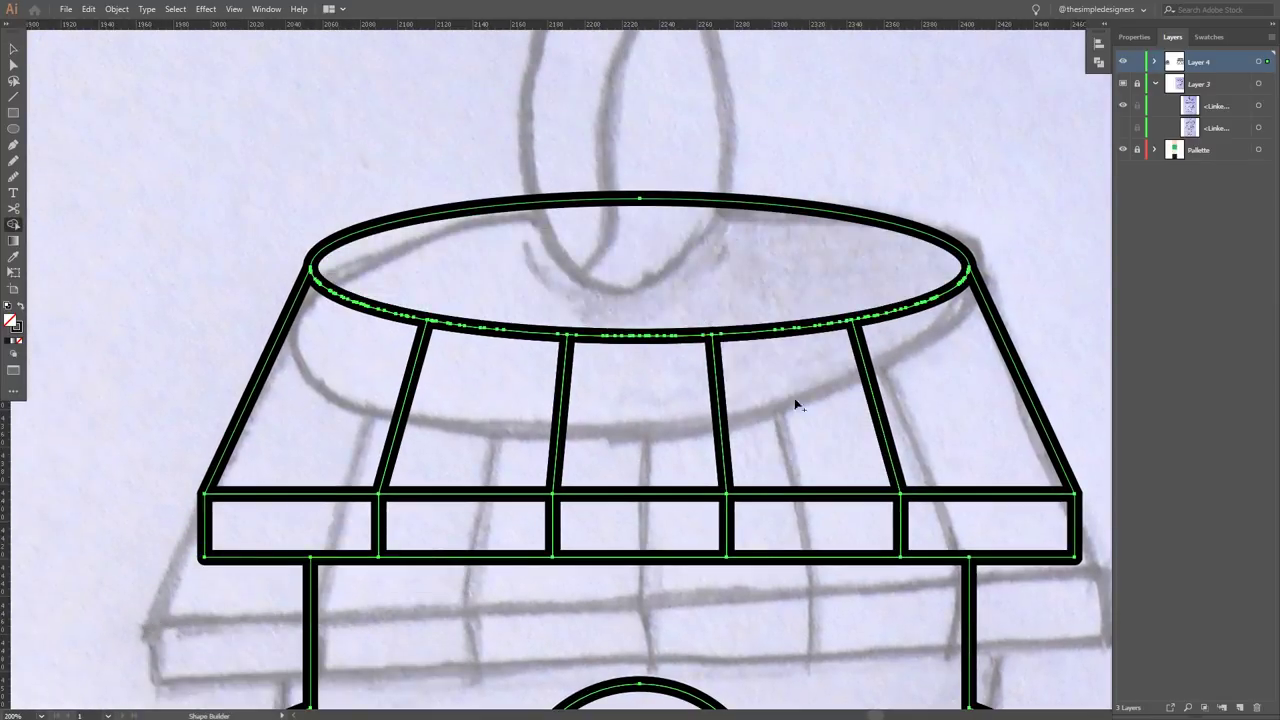
{"action": "key", "text": "v"}
{"action": "key", "text": "ctrl+minus"}
{"action": "key", "text": "ctrl+minus"}
{"action": "key", "text": "ctrl+minus"}
{"action": "left_click", "coordinate": [757, 343]}
{"action": "scroll", "coordinate": [571, 323], "scroll_direction": "up", "scroll_amount": 1}
{"action": "scroll", "coordinate": [575, 310], "scroll_direction": "up", "scroll_amount": 2}
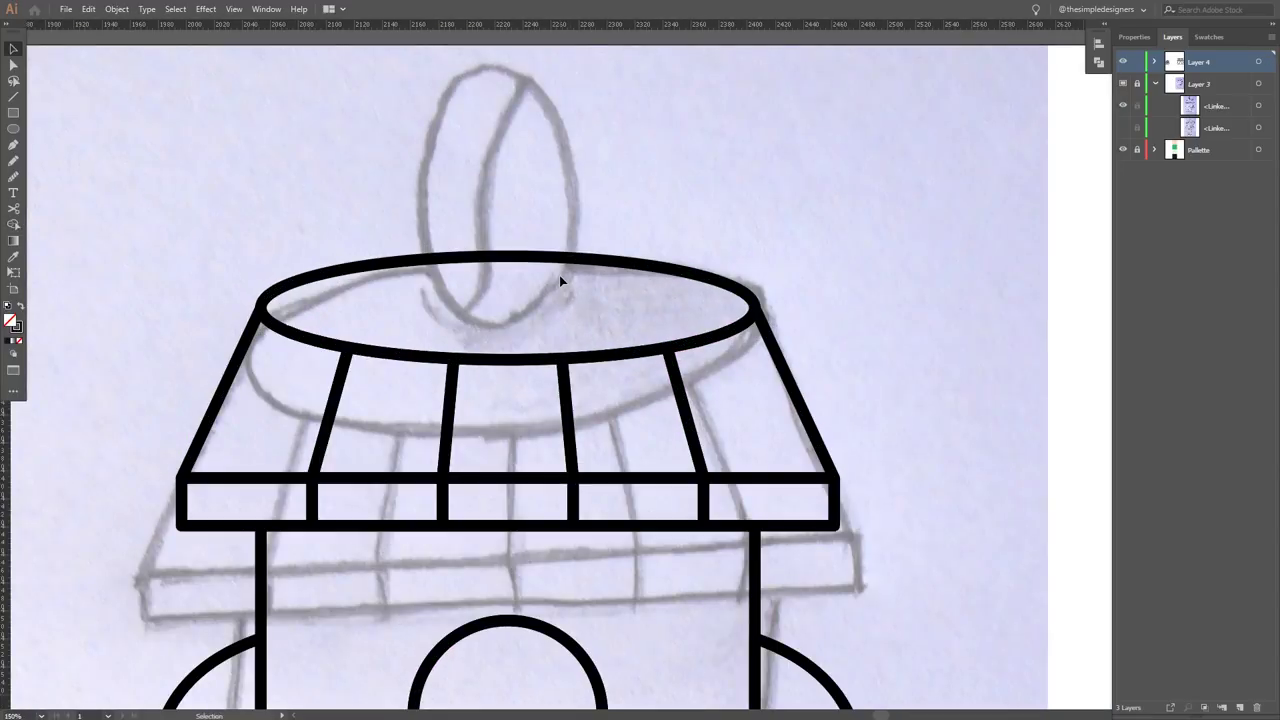
- Draw a tall oval above the roof and adjust it into the bean shape
{"action": "left_click", "coordinate": [13, 130]}
{"action": "left_click_drag", "start_coordinate": [475, 68], "coordinate": [563, 313]}
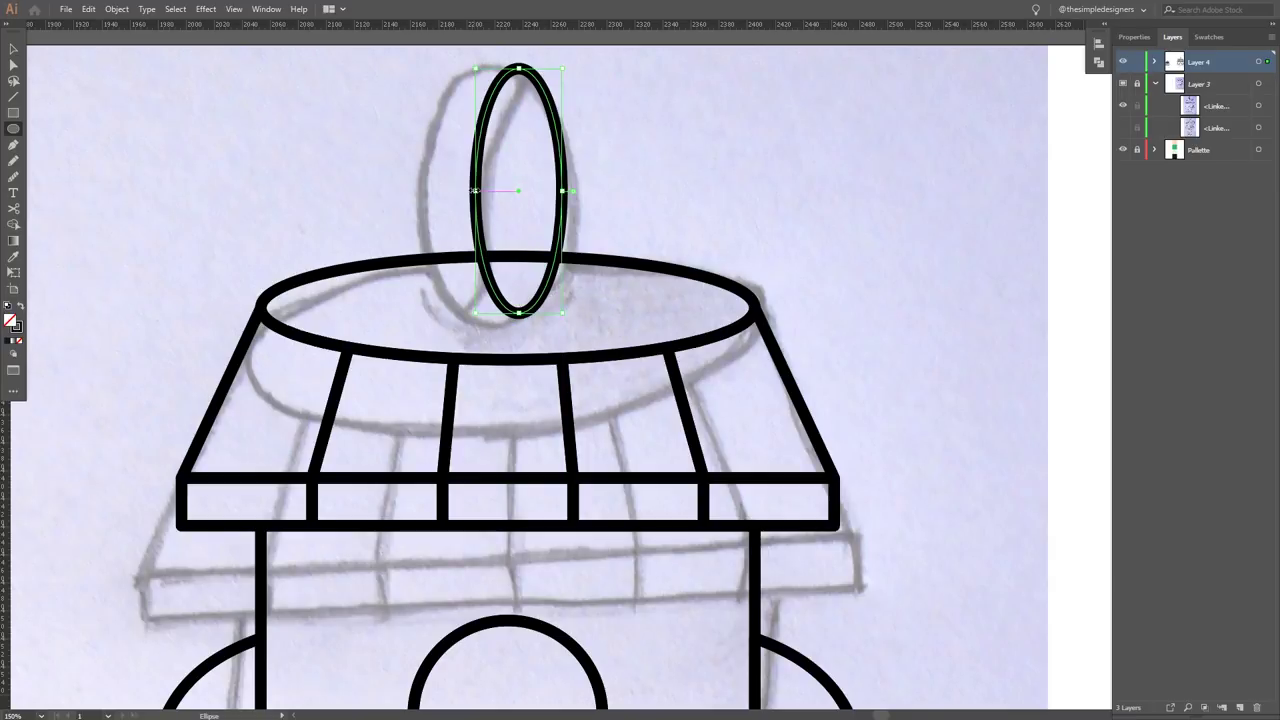
{"action": "left_click_drag", "start_coordinate": [474, 190], "coordinate": [408, 192]}
{"action": "left_click_drag", "start_coordinate": [566, 190], "coordinate": [573, 192]}
{"action": "left_click_drag", "start_coordinate": [486, 68], "coordinate": [490, 73]}
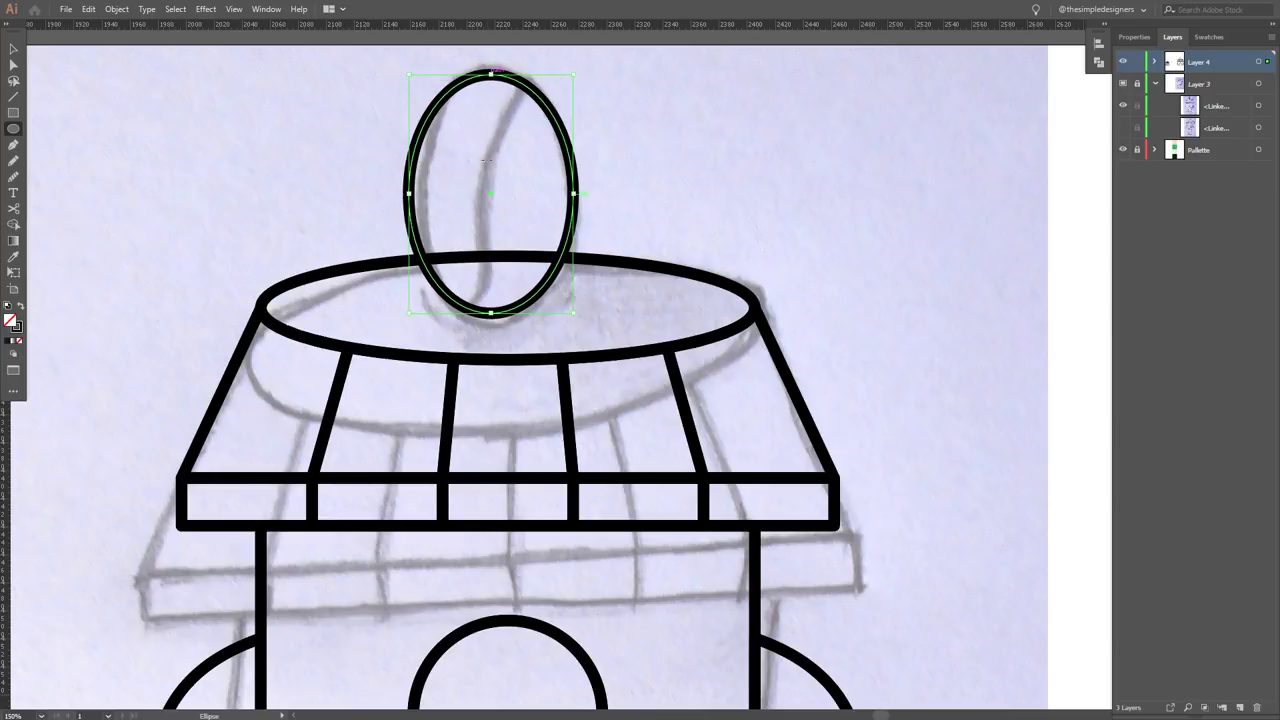
{"action": "left_click_drag", "start_coordinate": [491, 313], "coordinate": [491, 320]}
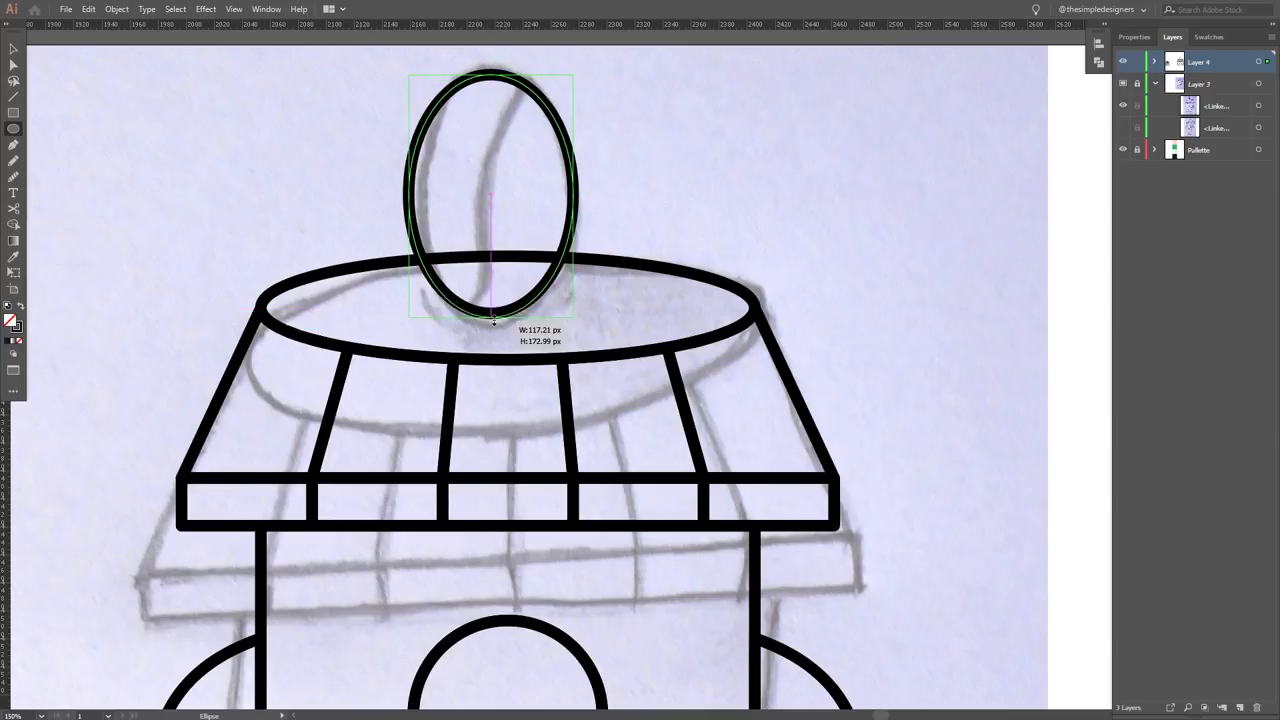
- Try sketching the bean's centre crease freehand, then undo it
{"action": "key", "text": "v"}
{"action": "left_click", "coordinate": [621, 131]}
{"action": "left_click", "coordinate": [12, 160]}
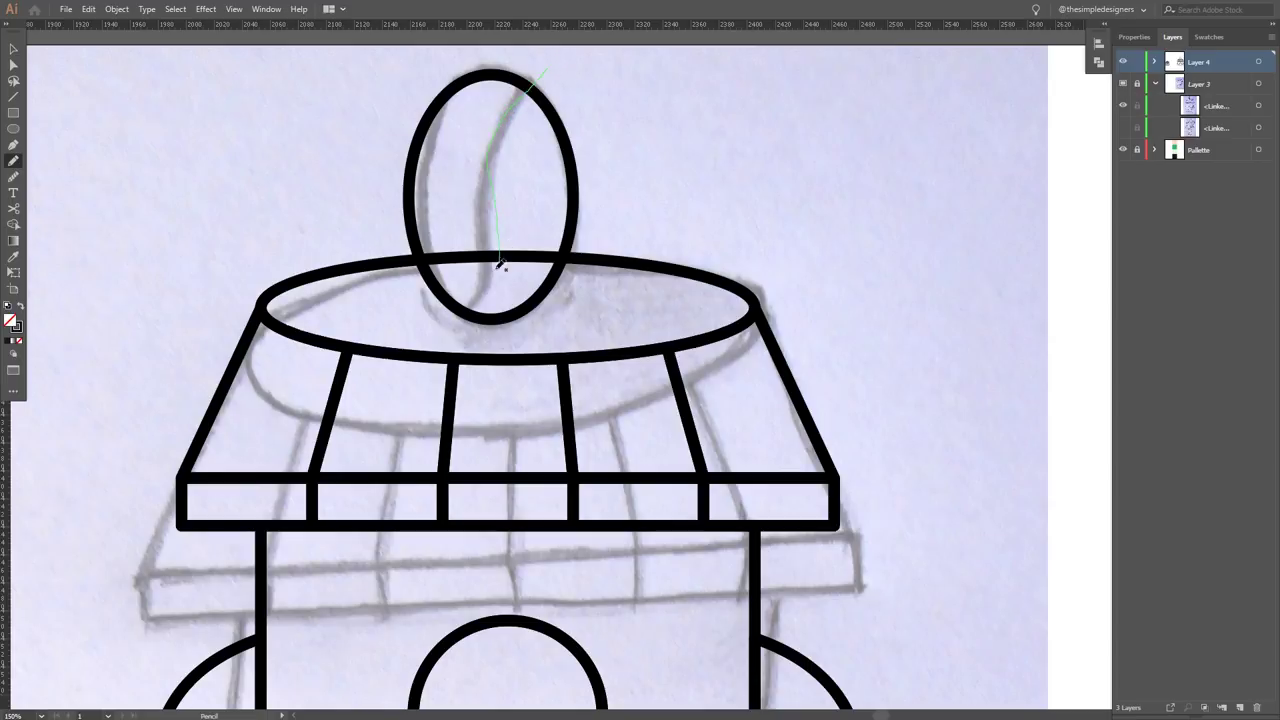
{"action": "left_click_drag", "start_coordinate": [433, 322], "coordinate": [430, 318]}
{"action": "key", "text": "ctrl+z"}
- Draw an S-curve crease through the oval with the Pen tool and adjust its middle anchor
{"action": "left_click", "coordinate": [14, 145]}
{"action": "left_click", "coordinate": [538, 67]}
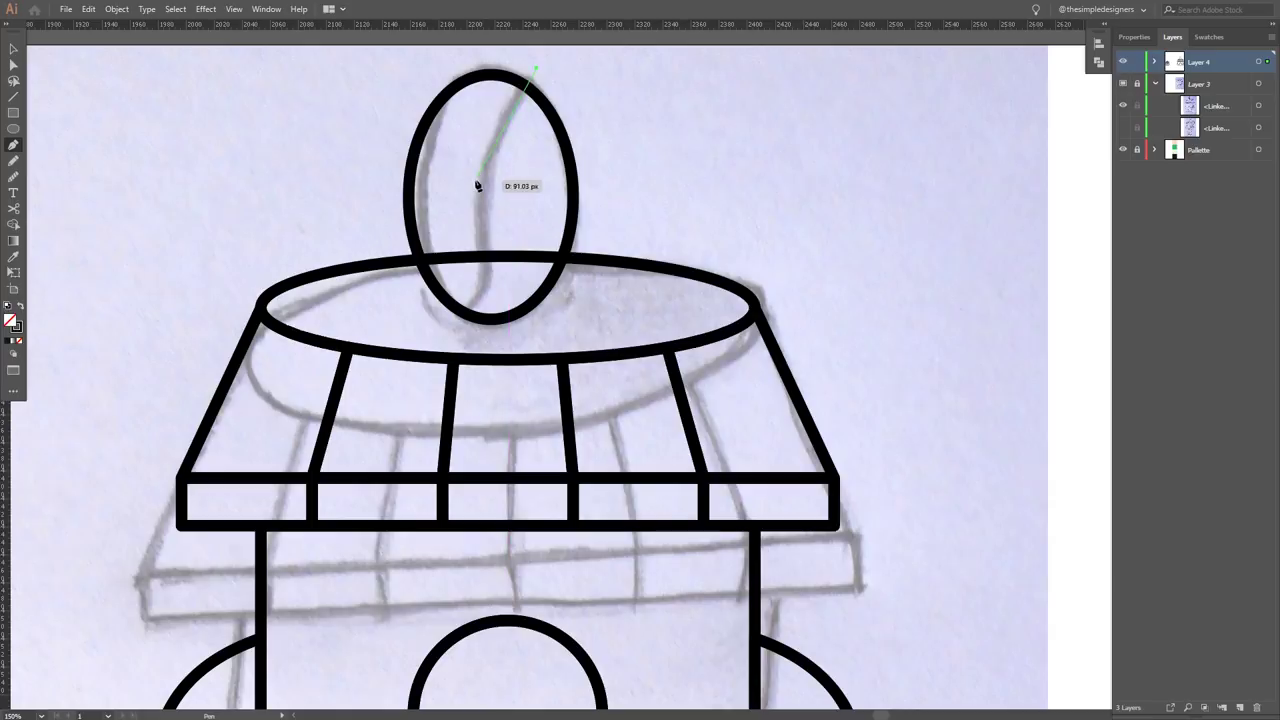
{"action": "left_click_drag", "start_coordinate": [474, 182], "coordinate": [514, 306]}
{"action": "left_click_drag", "start_coordinate": [438, 340], "coordinate": [388, 340]}
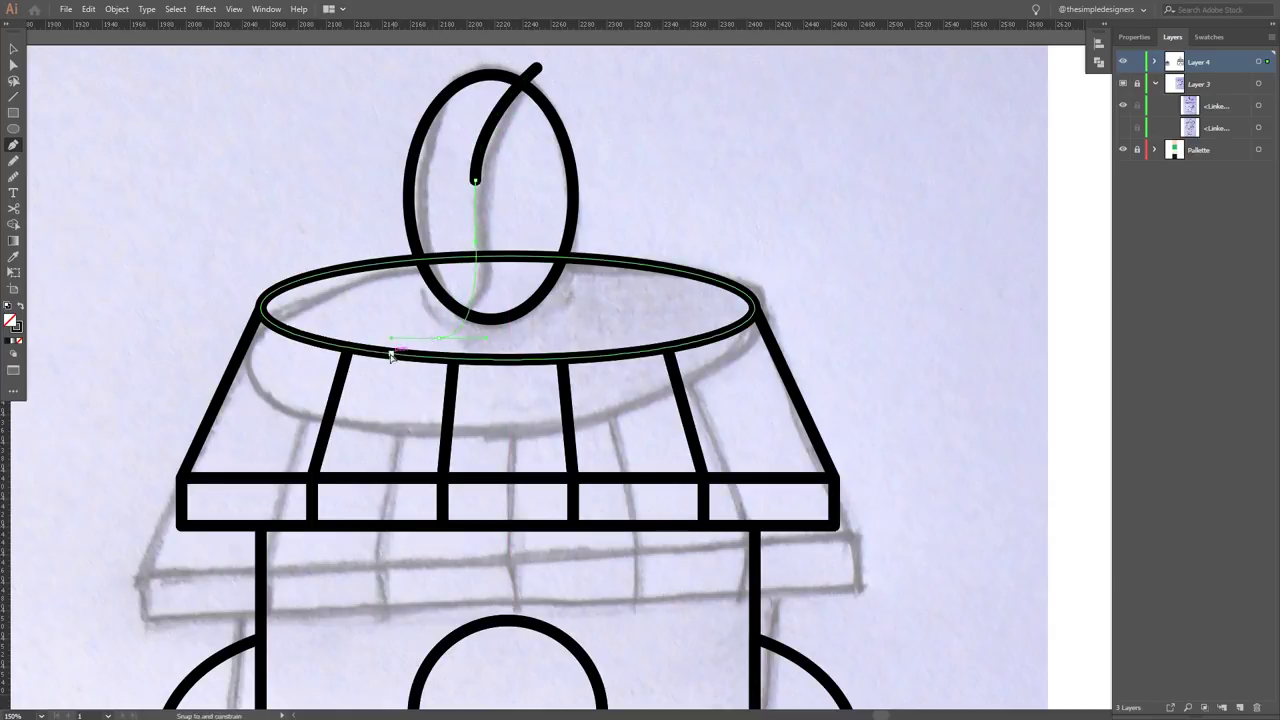
{"action": "key", "text": "a"}
{"action": "left_click_drag", "start_coordinate": [475, 181], "coordinate": [487, 186]}
{"action": "key", "text": "v"}
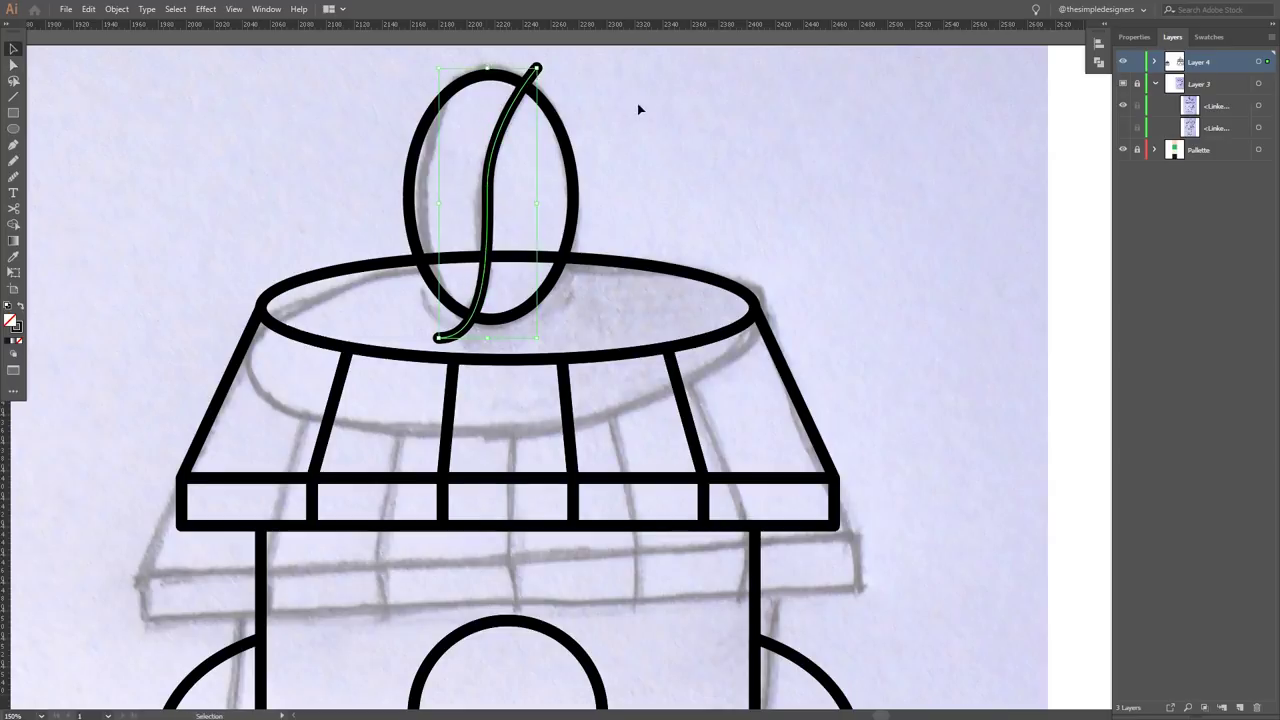
- Smooth out the bean's crease curve
{"action": "left_click", "coordinate": [13, 176]}
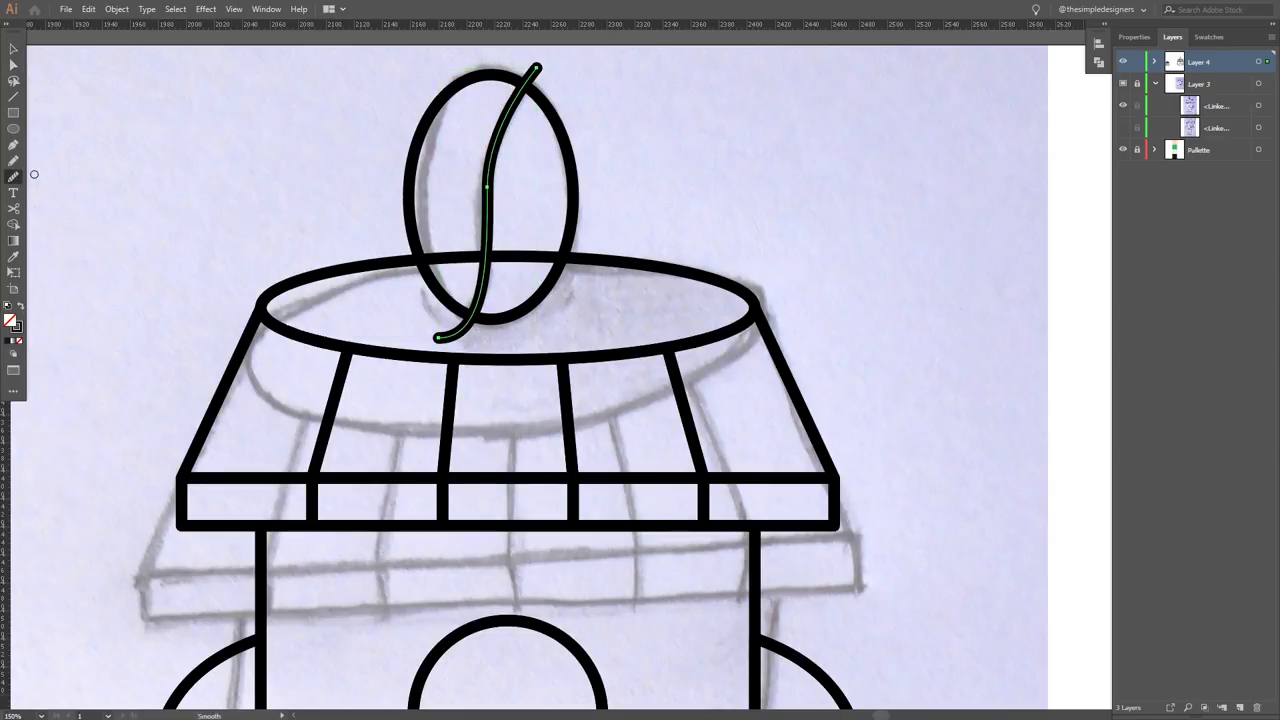
{"action": "left_click_drag", "start_coordinate": [495, 109], "coordinate": [489, 236]}
{"action": "left_click_drag", "start_coordinate": [488, 150], "coordinate": [455, 314]}
{"action": "key", "text": "v"}
{"action": "left_click", "coordinate": [365, 177]}
- Split the bean with Shape Builder and trim the crease tails above and below it
{"action": "key", "text": "ctrl+a"}
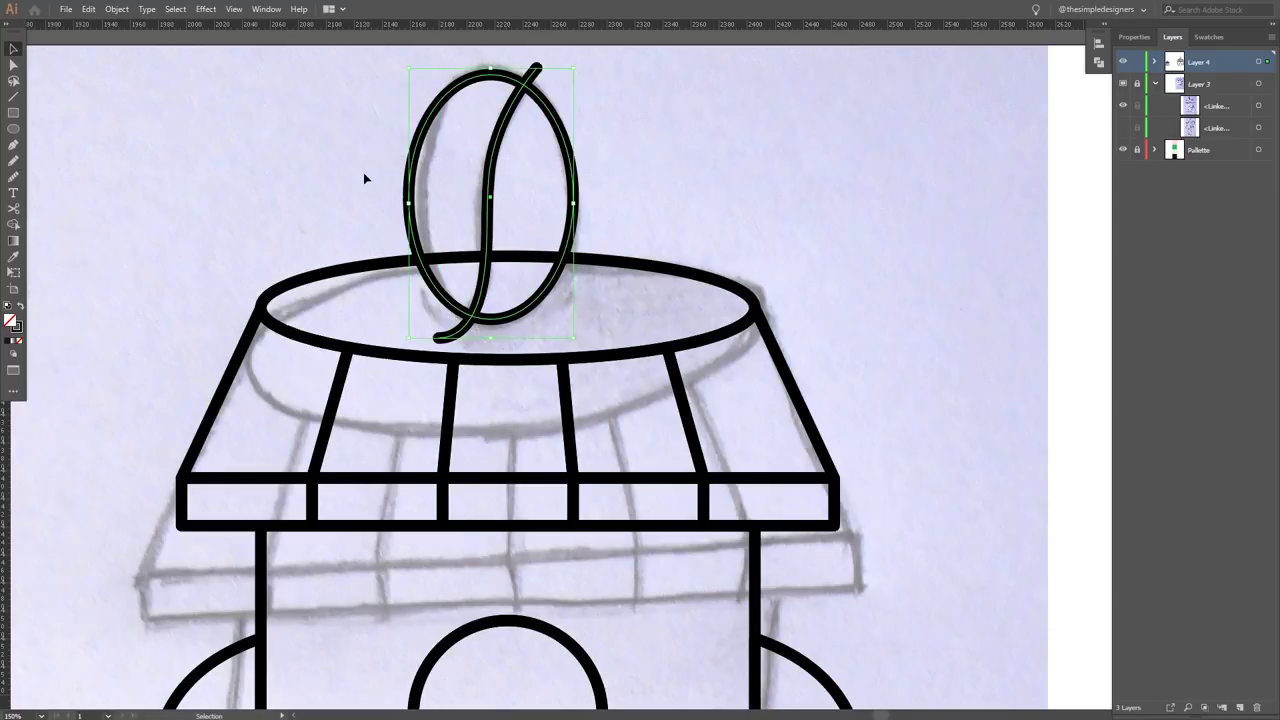
{"action": "key", "text": "shift+m"}
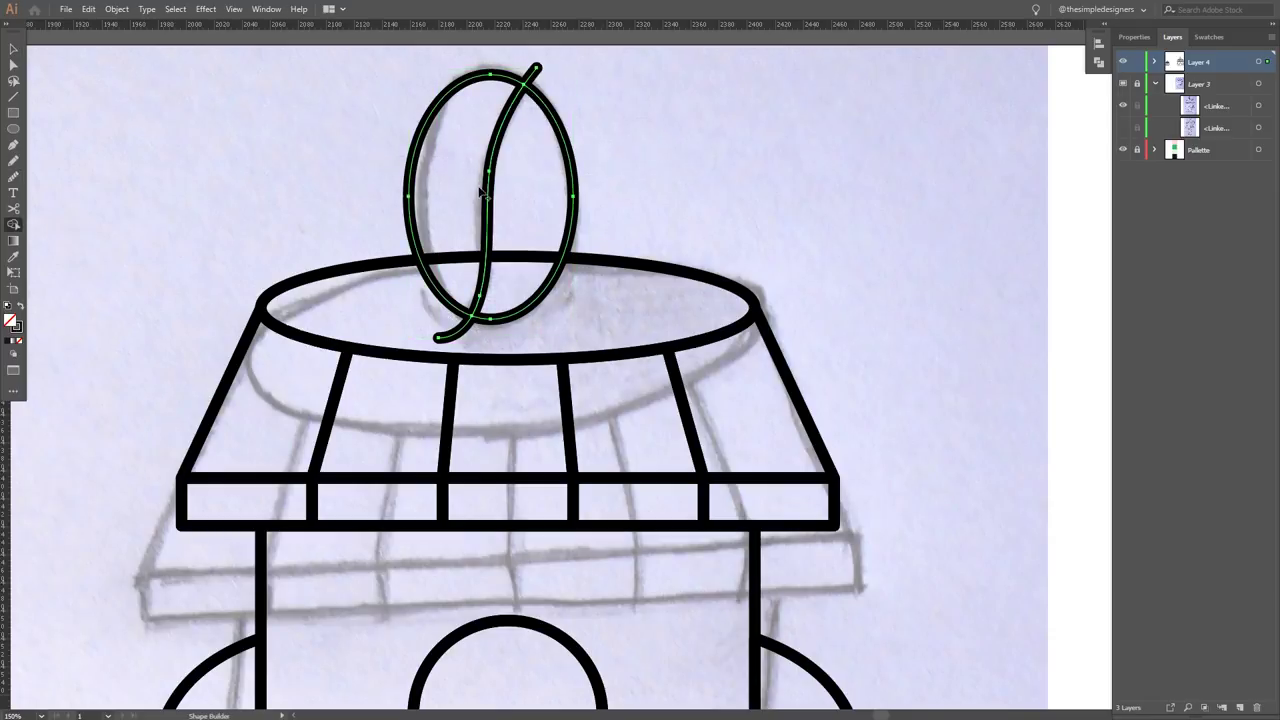
{"action": "left_click", "coordinate": [456, 200]}
{"action": "left_click", "coordinate": [458, 337], "text": "alt"}
{"action": "left_click", "coordinate": [535, 72], "text": "alt"}
{"action": "key", "text": "v"}
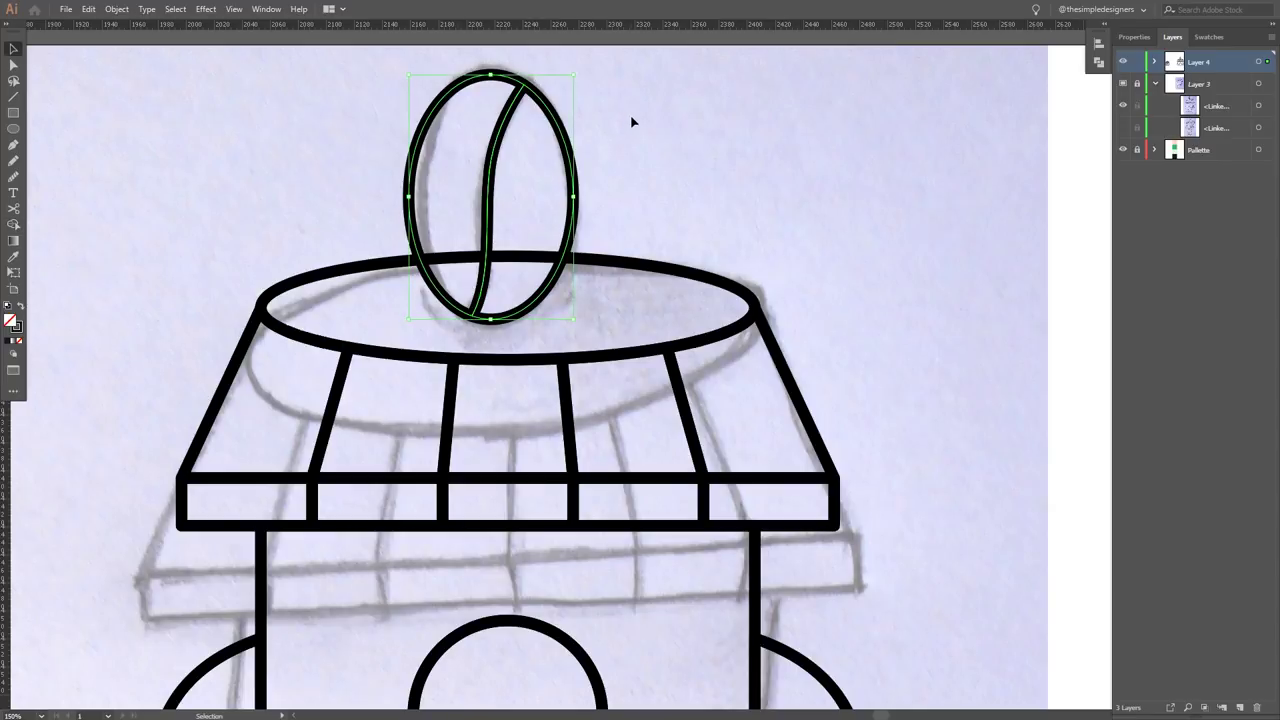
{"action": "left_click", "coordinate": [634, 121]}
{"action": "key", "text": "ctrl+minus"}
{"action": "key", "text": "ctrl+minus"}
{"action": "scroll", "coordinate": [650, 170], "scroll_direction": "up", "scroll_amount": 1, "text": "alt"}
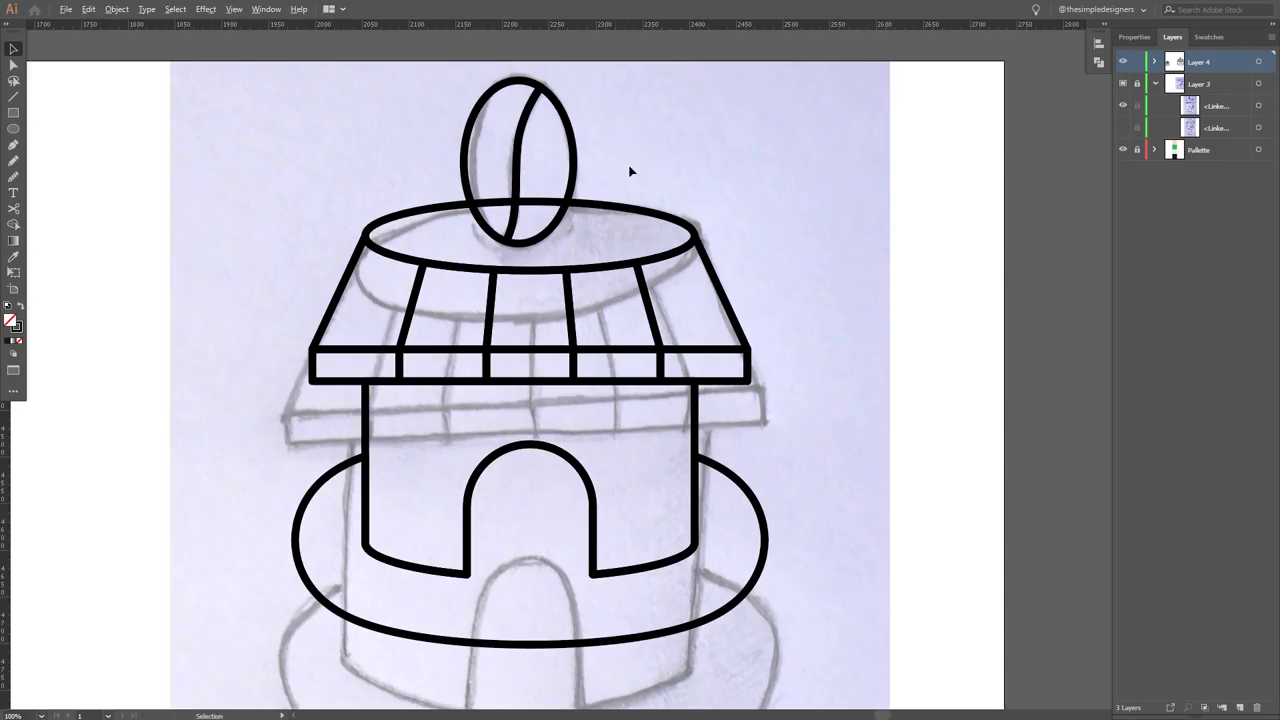
- Group the roof paths together
{"action": "scroll", "coordinate": [630, 171], "scroll_direction": "down", "scroll_amount": 1, "text": "alt"}
{"action": "left_click_drag", "start_coordinate": [412, 178], "coordinate": [540, 183]}
{"action": "left_click", "coordinate": [743, 268]}
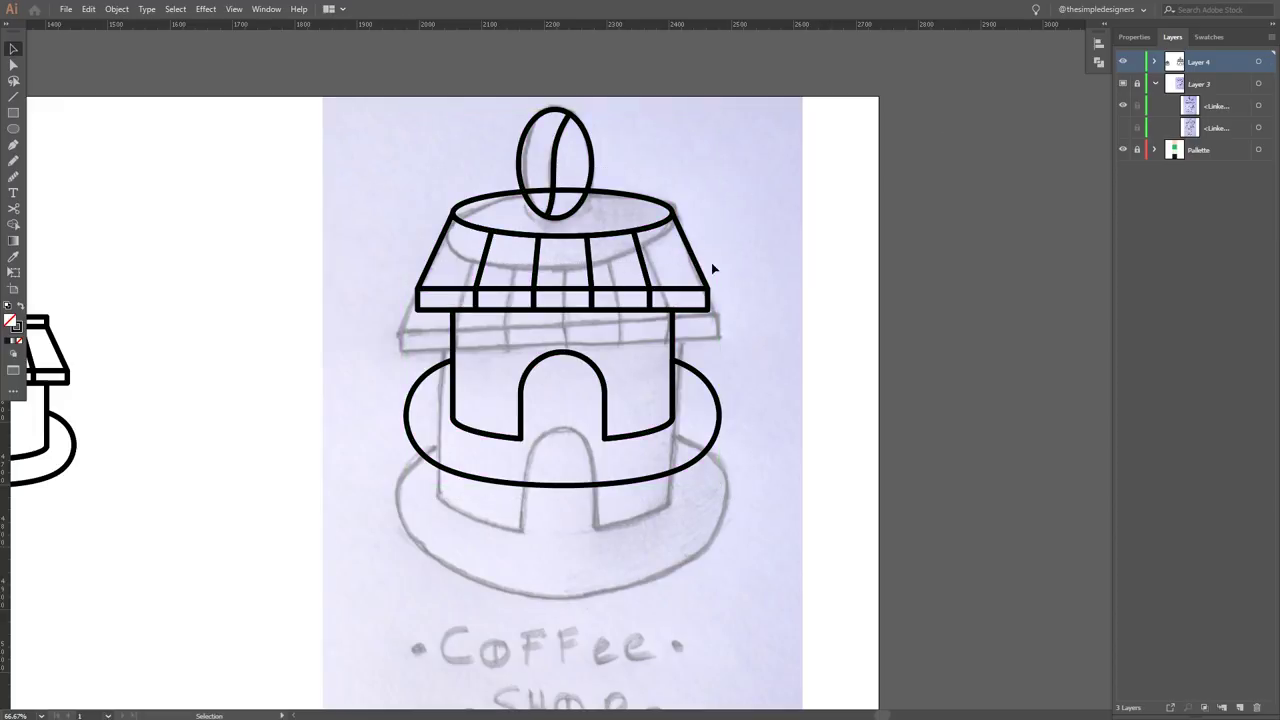
{"action": "left_click_drag", "start_coordinate": [392, 278], "coordinate": [396, 290]}
{"action": "key", "text": "ctrl+g"}
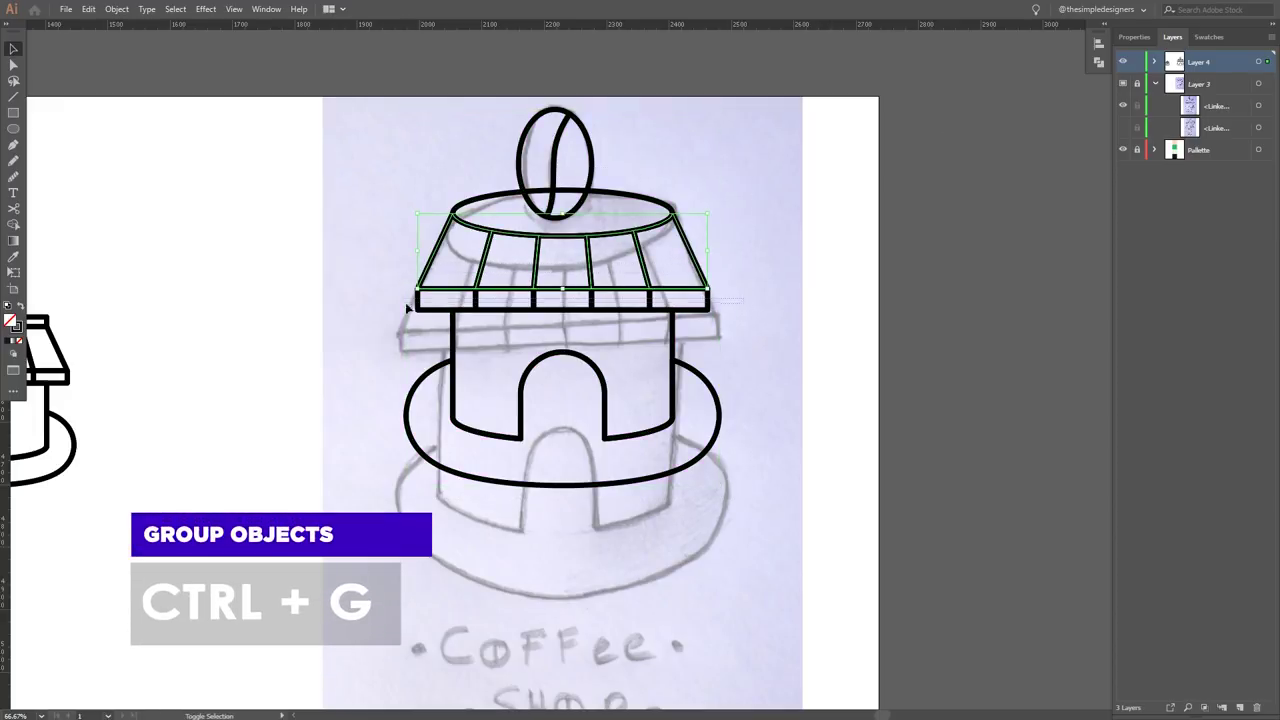
{"action": "left_click", "coordinate": [749, 428]}
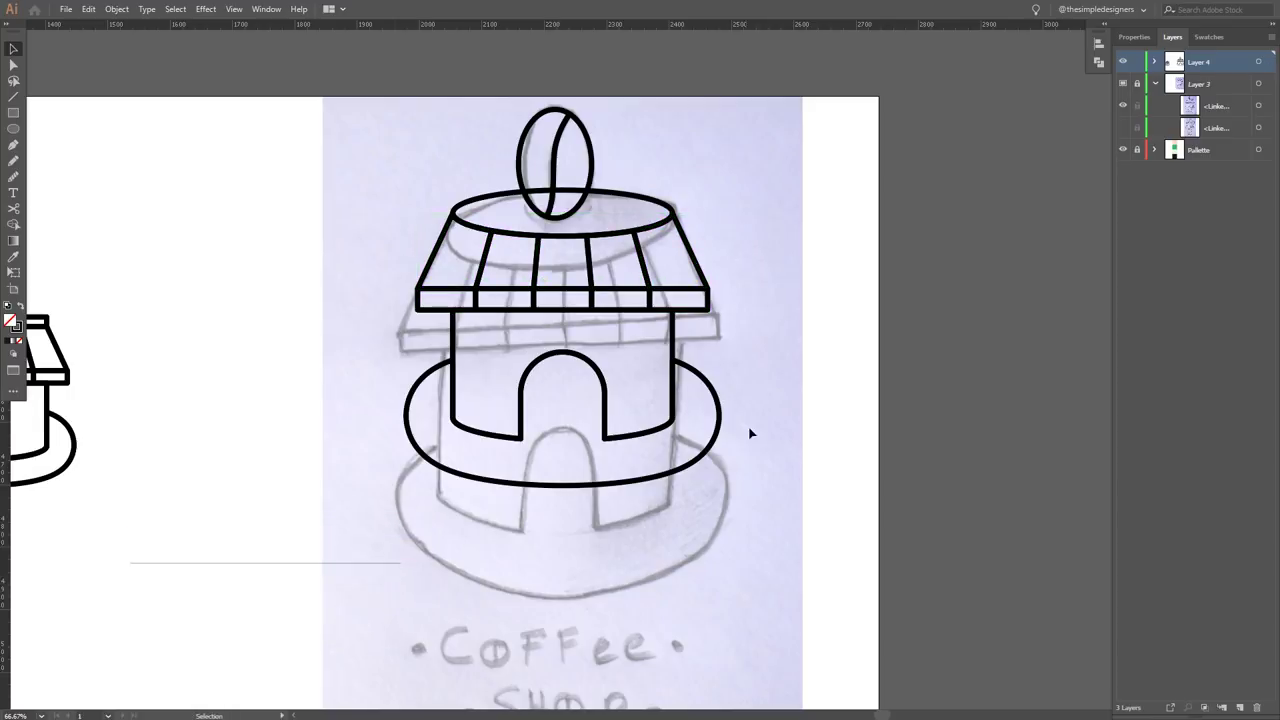
- Group the coffee bean paths together
{"action": "left_click_drag", "start_coordinate": [401, 168], "coordinate": [640, 450]}
{"action": "left_click", "coordinate": [673, 145]}
{"action": "left_click_drag", "start_coordinate": [451, 155], "coordinate": [640, 165]}
{"action": "key", "text": "ctrl+g"}
{"action": "left_click", "coordinate": [745, 502]}
- Centre the bean over the house with Horizontal Align Center
{"action": "left_click_drag", "start_coordinate": [396, 187], "coordinate": [650, 450]}
{"action": "left_click", "coordinate": [1100, 43]}
{"action": "left_click", "coordinate": [1100, 43]}
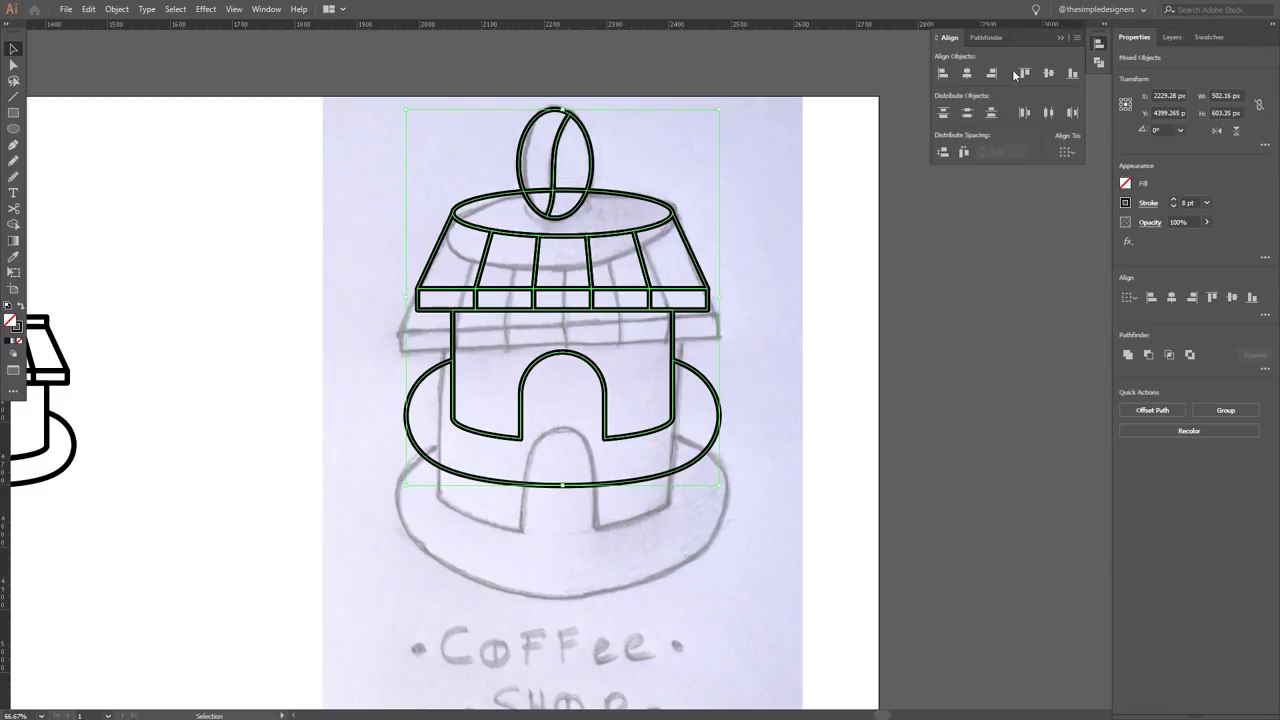
{"action": "left_click", "coordinate": [967, 73]}
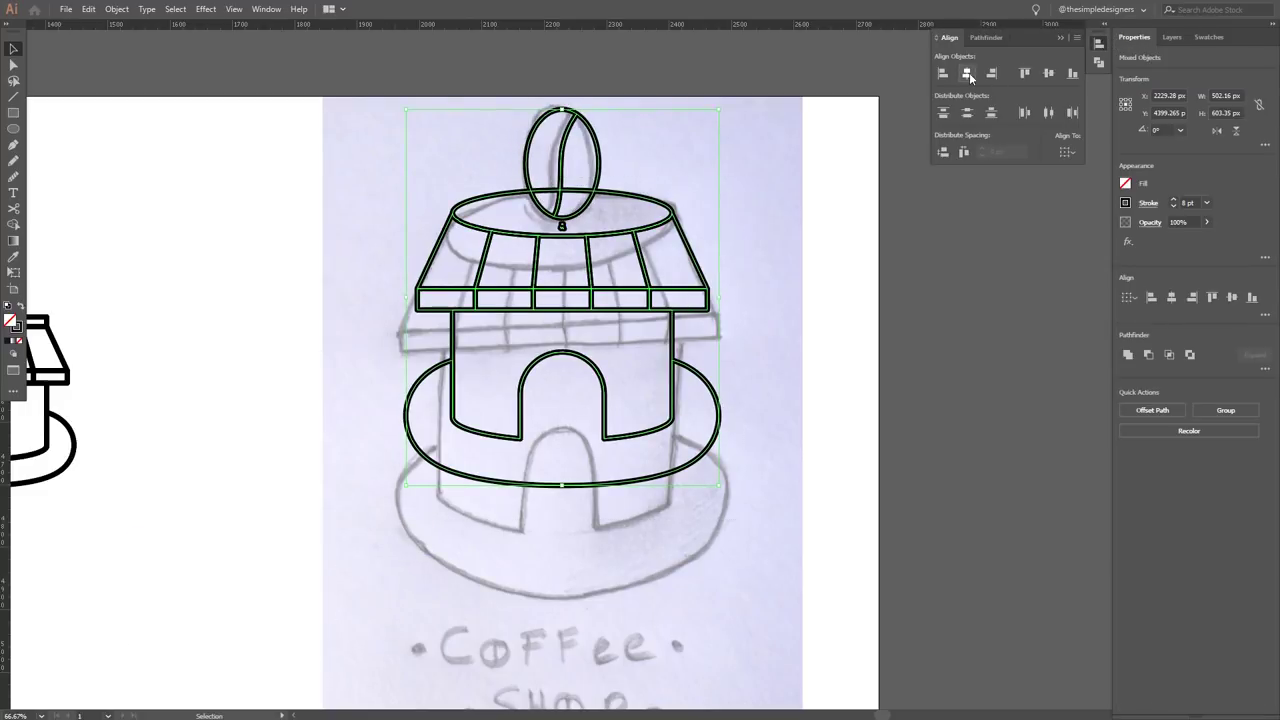
{"action": "left_click", "coordinate": [1062, 40]}
{"action": "left_click", "coordinate": [972, 148]}
- Locate the tiny stray paths under the bean using Outline view
{"action": "scroll", "coordinate": [550, 236], "scroll_direction": "up", "scroll_amount": 3}
{"action": "left_click", "coordinate": [583, 207]}
{"action": "left_click", "coordinate": [590, 216]}
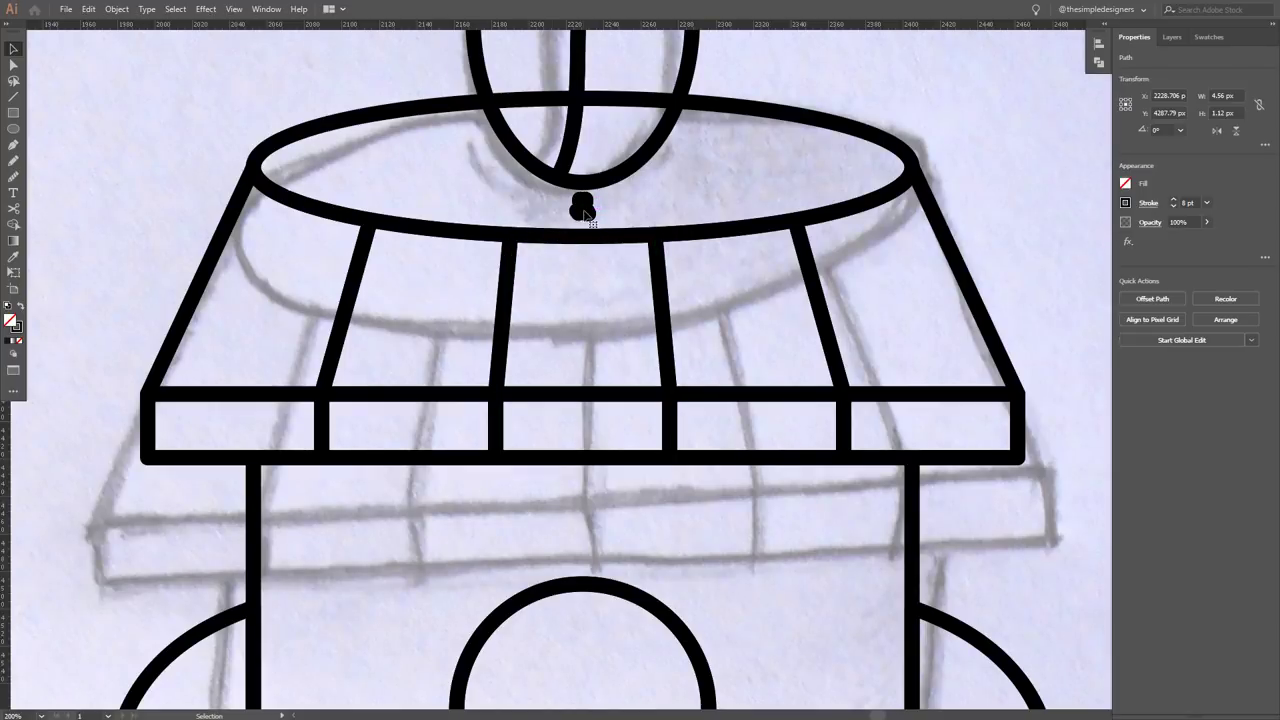
{"action": "key", "text": "ctrl+y"}
{"action": "scroll", "coordinate": [583, 210], "scroll_direction": "up", "scroll_amount": 3}
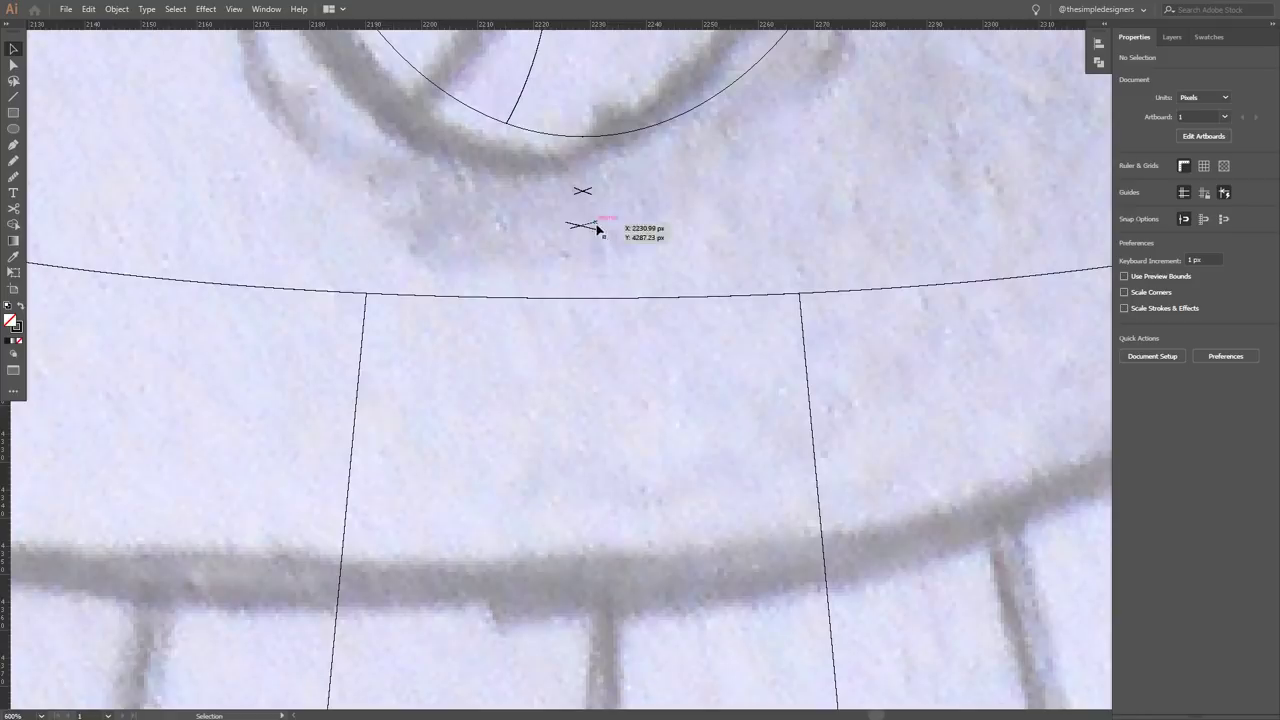
{"action": "left_click_drag", "start_coordinate": [597, 229], "coordinate": [537, 177]}
{"action": "left_click", "coordinate": [537, 179]}
{"action": "scroll", "coordinate": [493, 203], "scroll_direction": "down", "scroll_amount": 5}
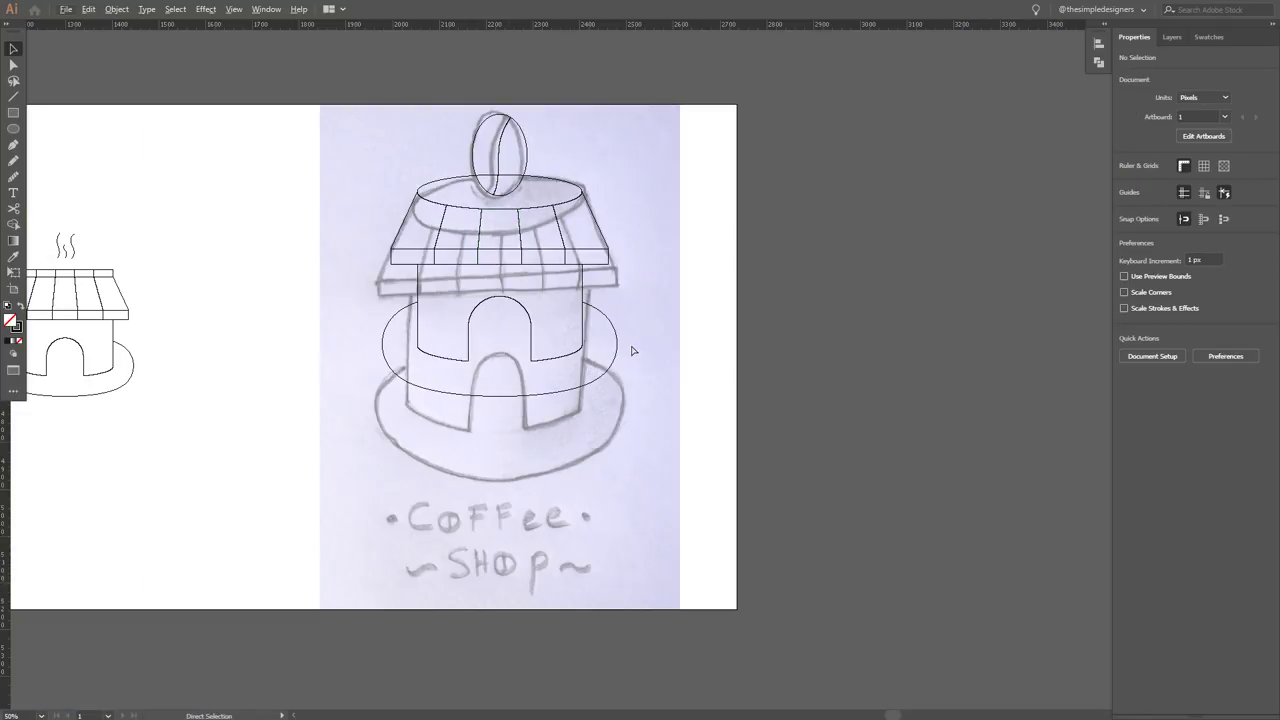
- Leave Outline view and scale the bean-topped coffee shop down, moving it lower
{"action": "key", "text": "ctrl+y"}
{"action": "left_click_drag", "start_coordinate": [351, 126], "coordinate": [620, 404]}
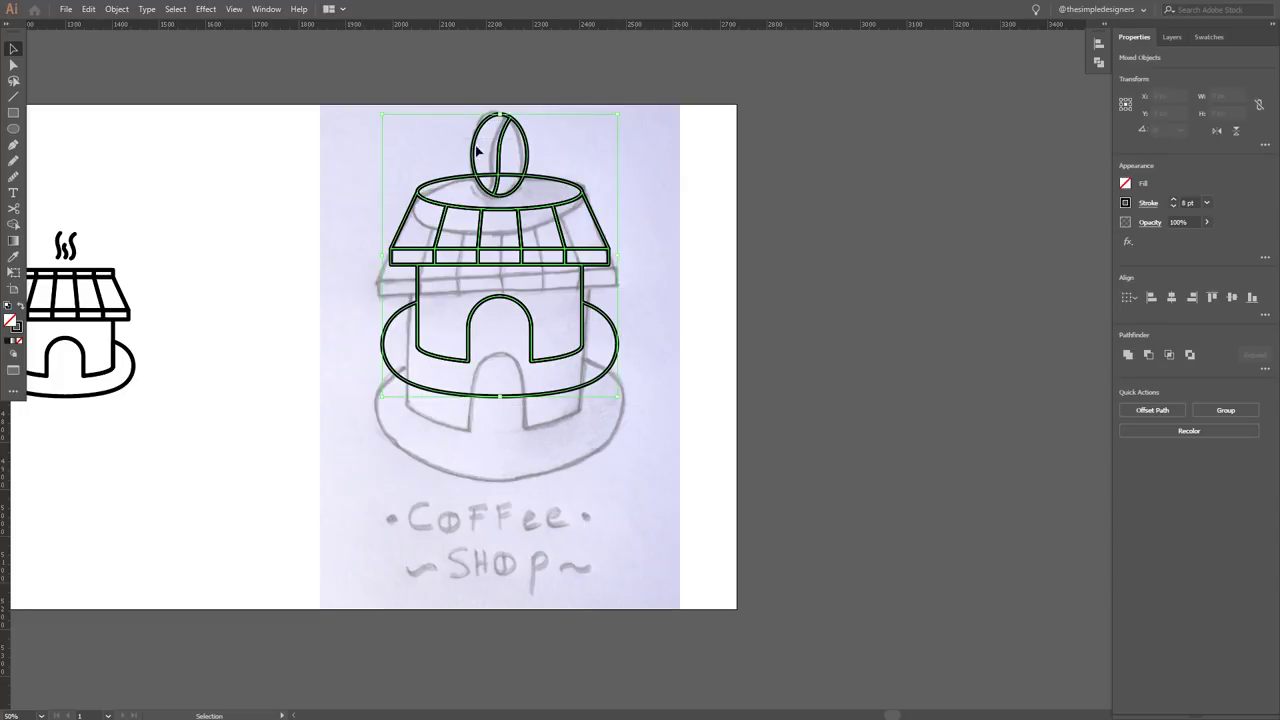
{"action": "mouse_move", "coordinate": [410, 362]}
{"action": "left_mouse_down"}
{"action": "mouse_move", "coordinate": [595, 153]}
{"action": "mouse_move", "coordinate": [568, 176]}
{"action": "left_mouse_up"}
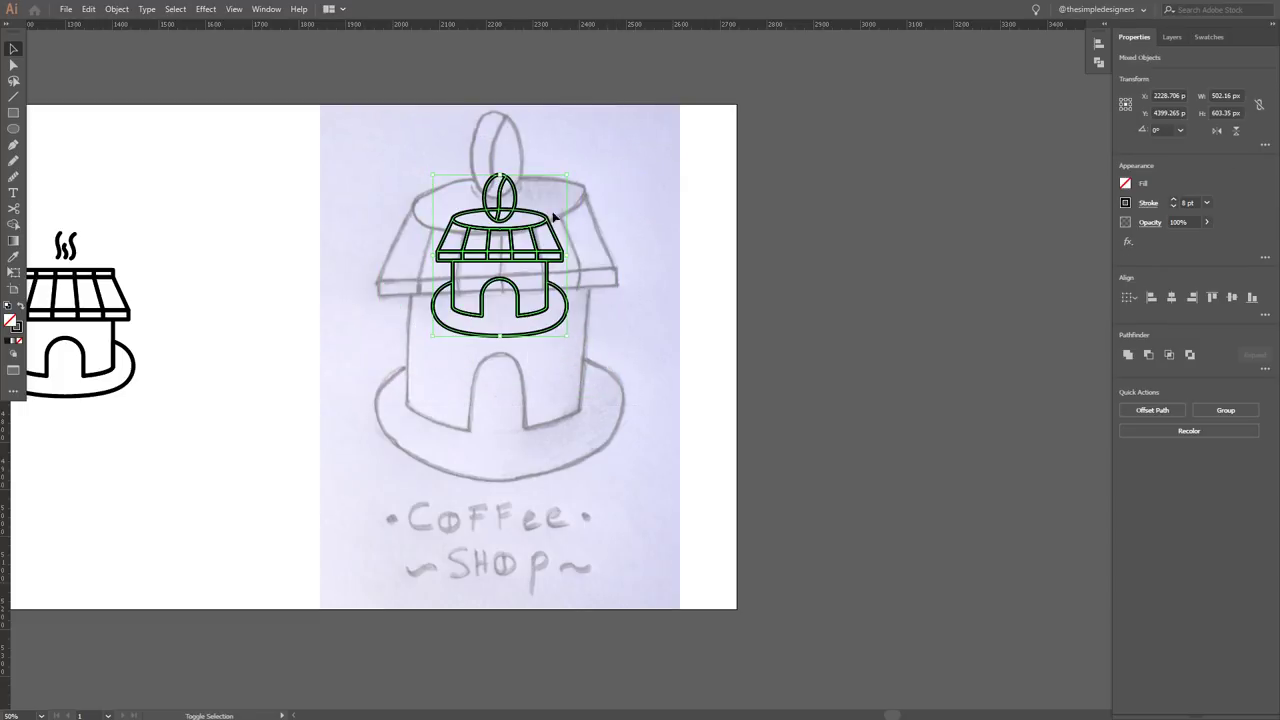
{"action": "mouse_move", "coordinate": [530, 225]}
{"action": "left_mouse_down"}
{"action": "mouse_move", "coordinate": [536, 272]}
{"action": "mouse_move", "coordinate": [507, 286]}
{"action": "left_mouse_up"}
- Erase the rim lines crossing inside the bean with Shape Builder
{"action": "key", "text": "ctrl+plus"}
{"action": "key", "text": "ctrl+plus"}
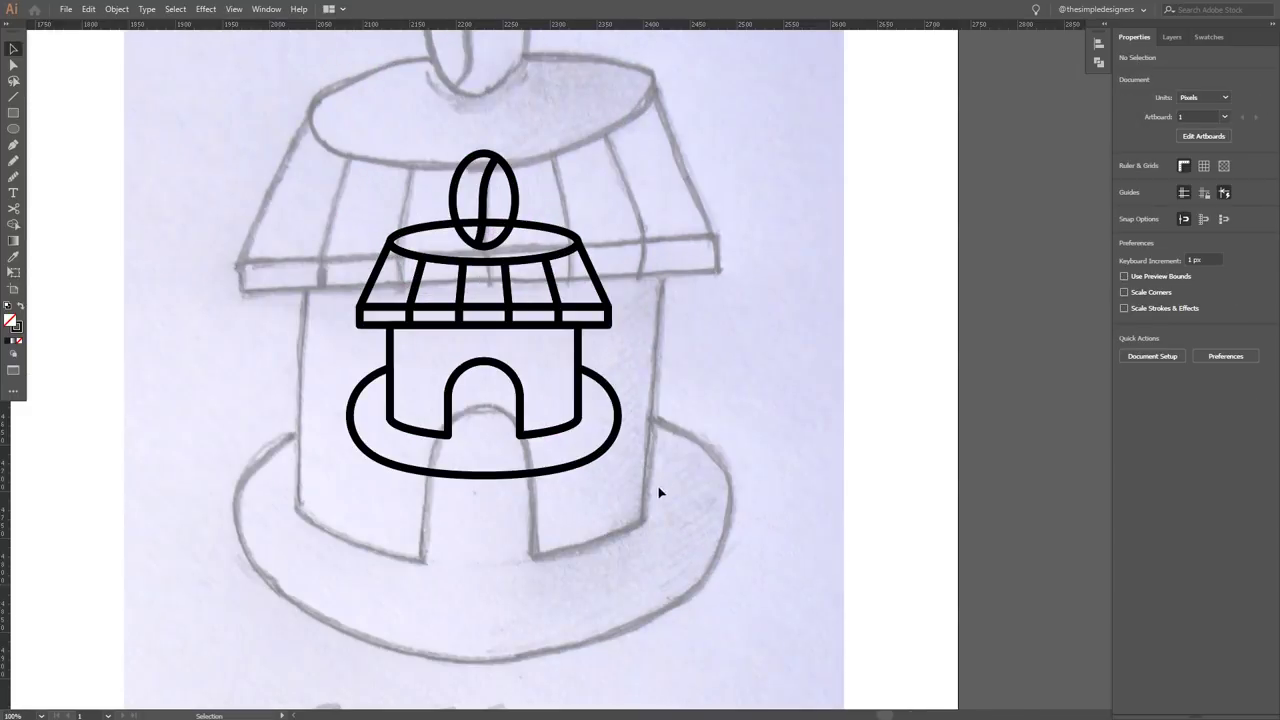
{"action": "key", "text": "shift+m"}
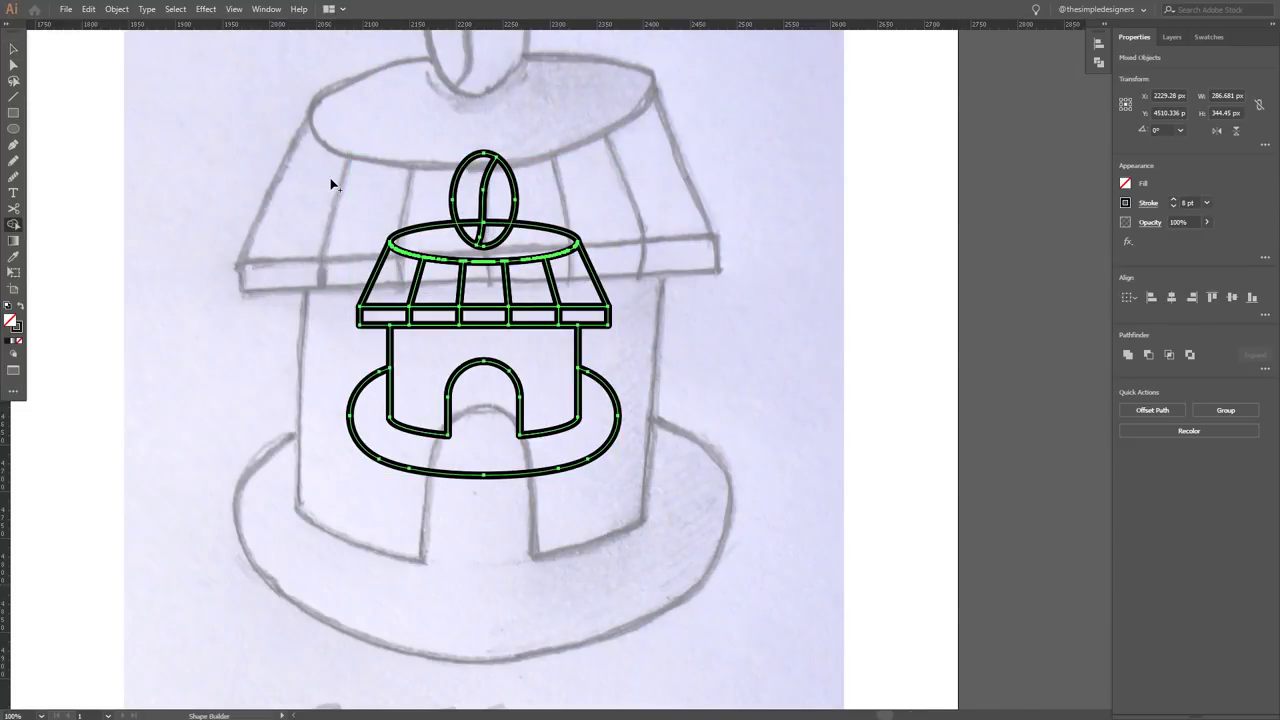
{"action": "scroll", "coordinate": [486, 229], "scroll_direction": "up", "scroll_amount": 2}
{"action": "mouse_move", "coordinate": [494, 243]}
{"action": "left_mouse_down"}
{"action": "mouse_move", "coordinate": [508, 212]}
{"action": "mouse_move", "coordinate": [474, 234]}
{"action": "left_mouse_up"}
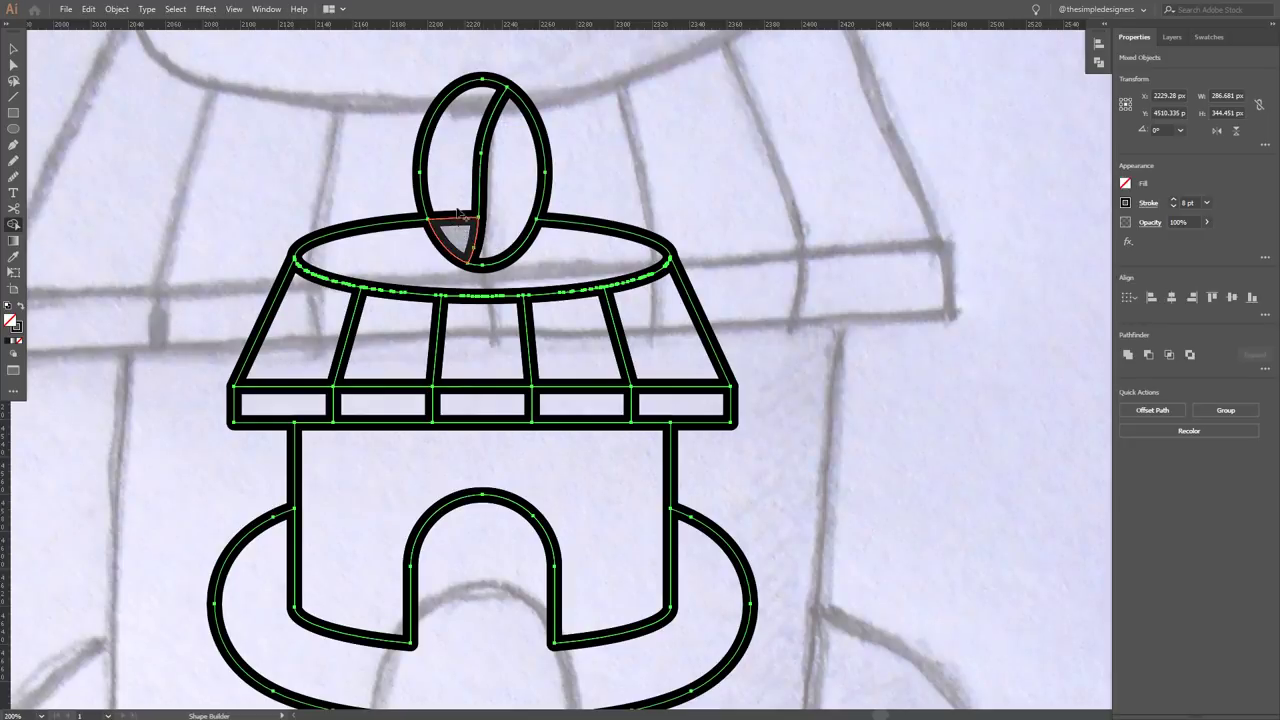
{"action": "key", "text": "ctrl+shift+a"}
{"action": "key", "text": "v"}
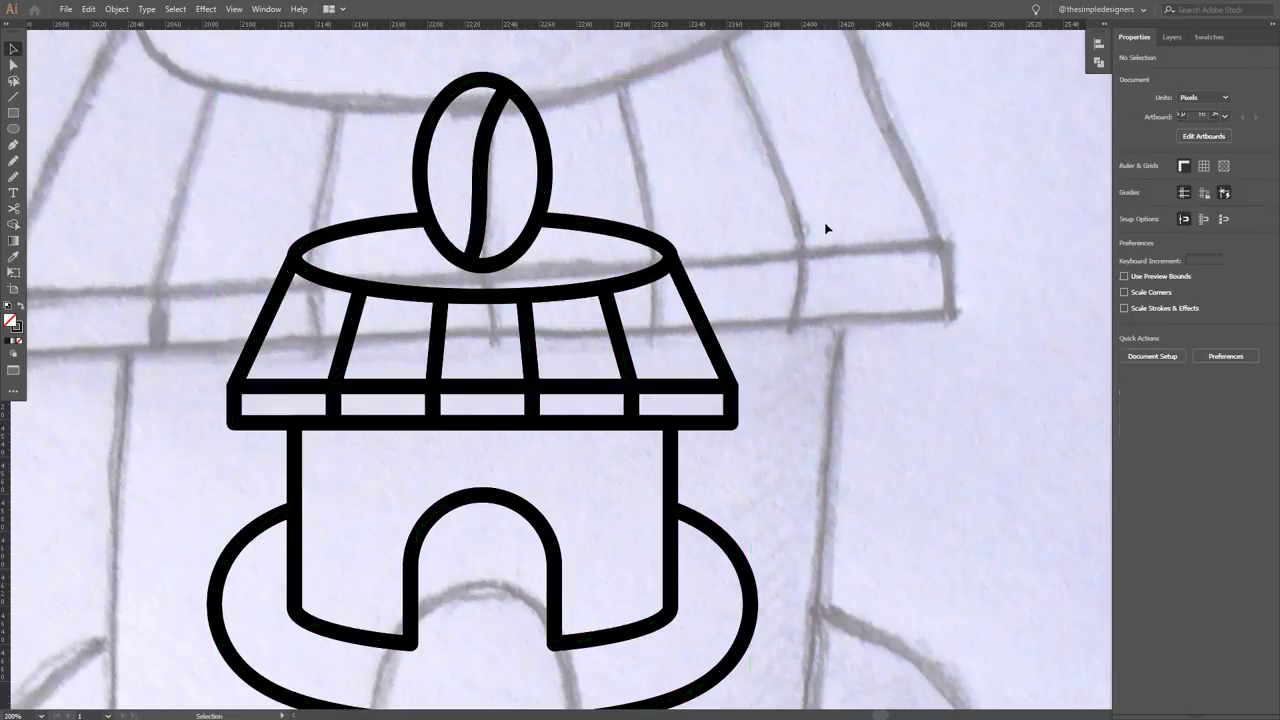
- Hide the pencil sketch layer in the Layers panel
{"action": "key", "text": "ctrl+0"}
{"action": "left_click_drag", "start_coordinate": [745, 263], "coordinate": [743, 249]}
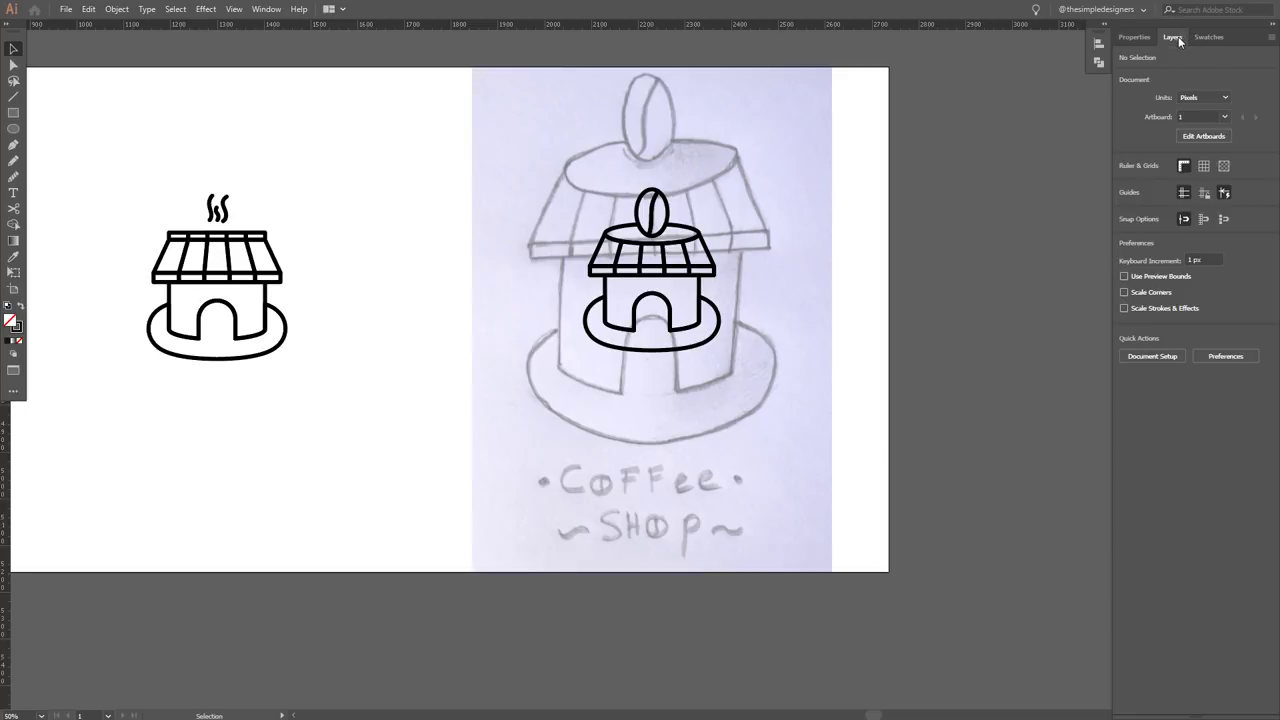
{"action": "left_click", "coordinate": [1172, 37]}
{"action": "left_click", "coordinate": [1122, 84]}
- Draw a rectangle over the artboard's right half filled with the light-green swatch
{"action": "left_click", "coordinate": [1154, 83]}
{"action": "key", "text": "m"}
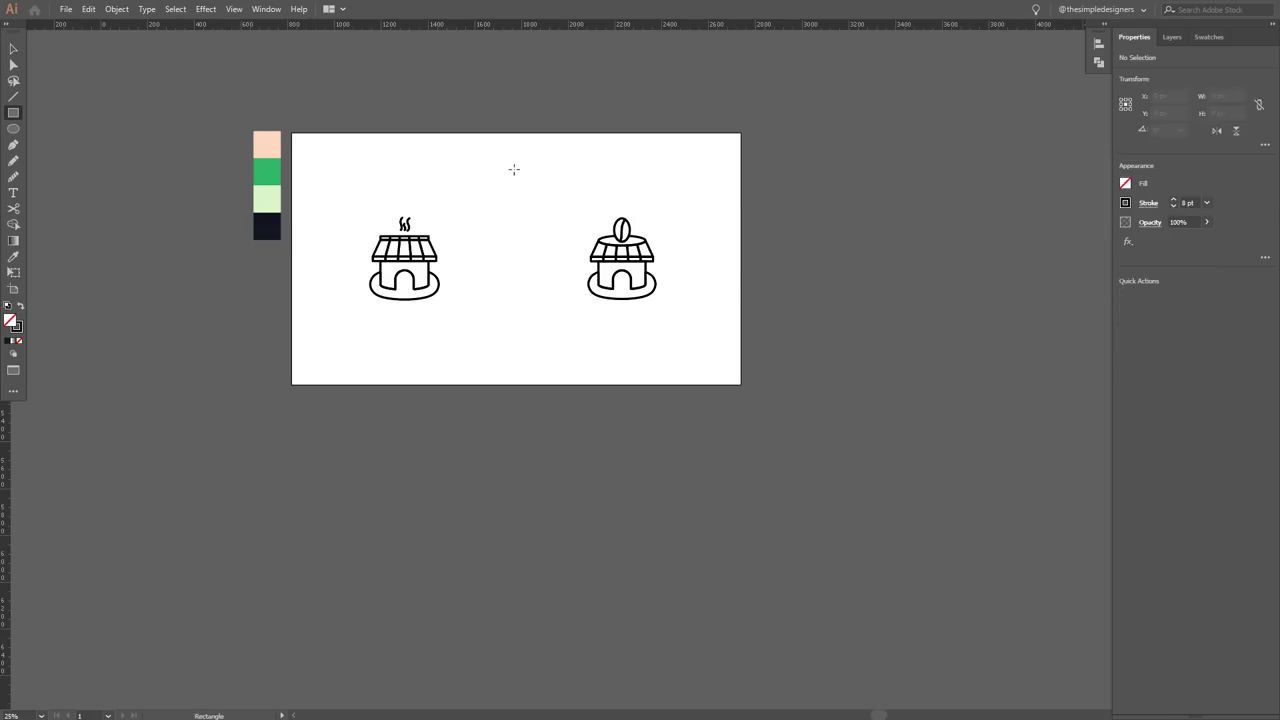
{"action": "left_click_drag", "start_coordinate": [516, 132], "coordinate": [740, 384]}
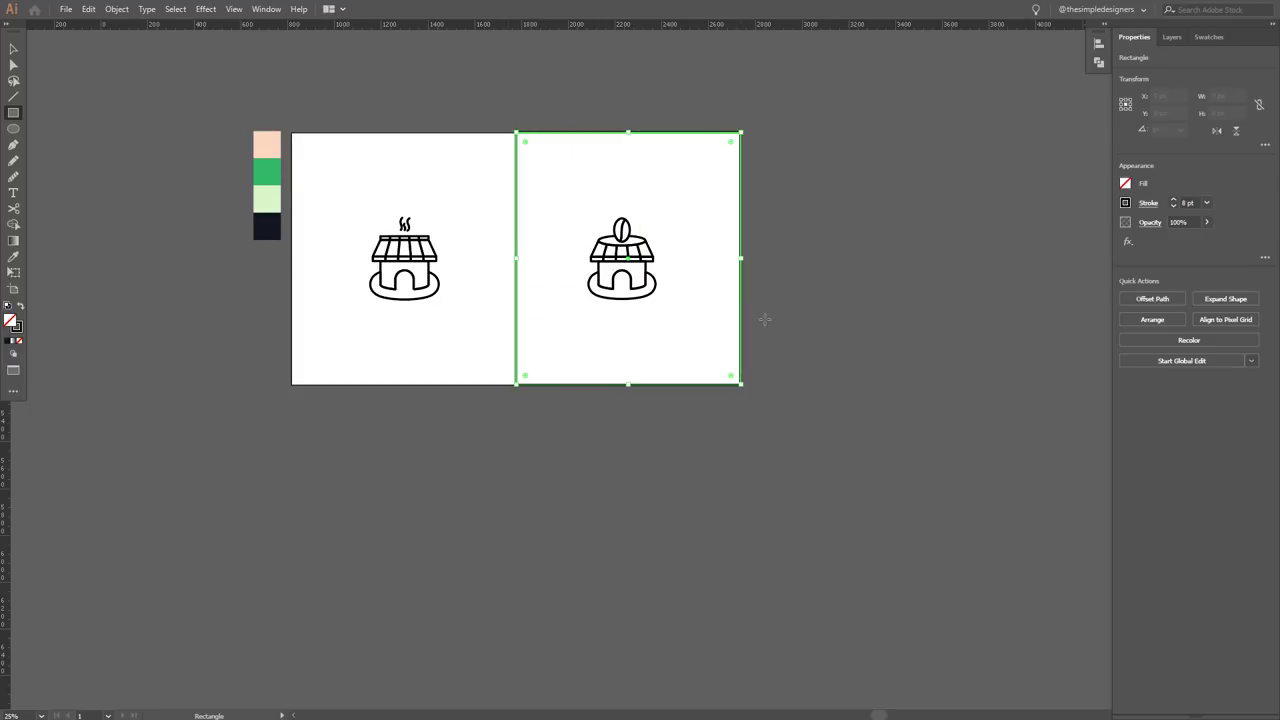
{"action": "key", "text": "i"}
{"action": "left_click", "coordinate": [270, 188]}
- Send the light-green rectangle behind the coffee shop icon
{"action": "key", "text": "v"}
{"action": "key", "text": "ctrl"}
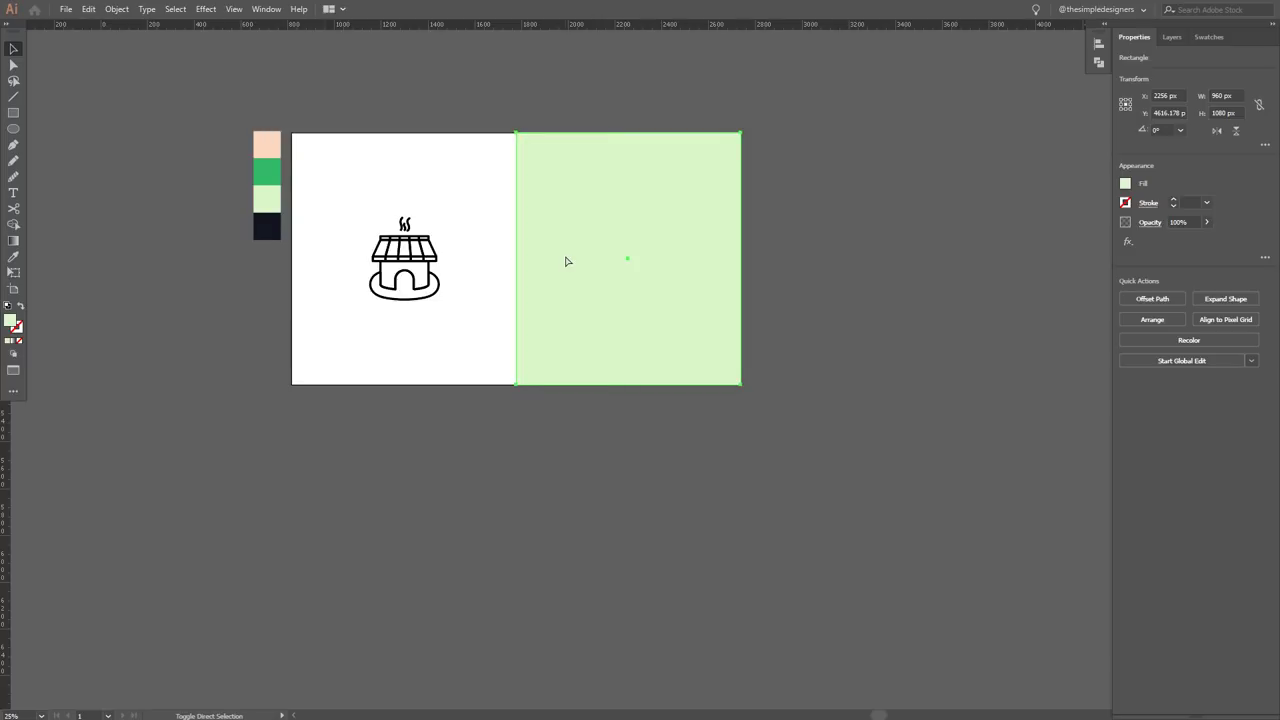
{"action": "key", "text": "ctrl+shift+bracketleft"}
{"action": "left_click", "coordinate": [887, 262]}
{"action": "scroll", "coordinate": [720, 278], "scroll_direction": "up", "scroll_amount": 1}
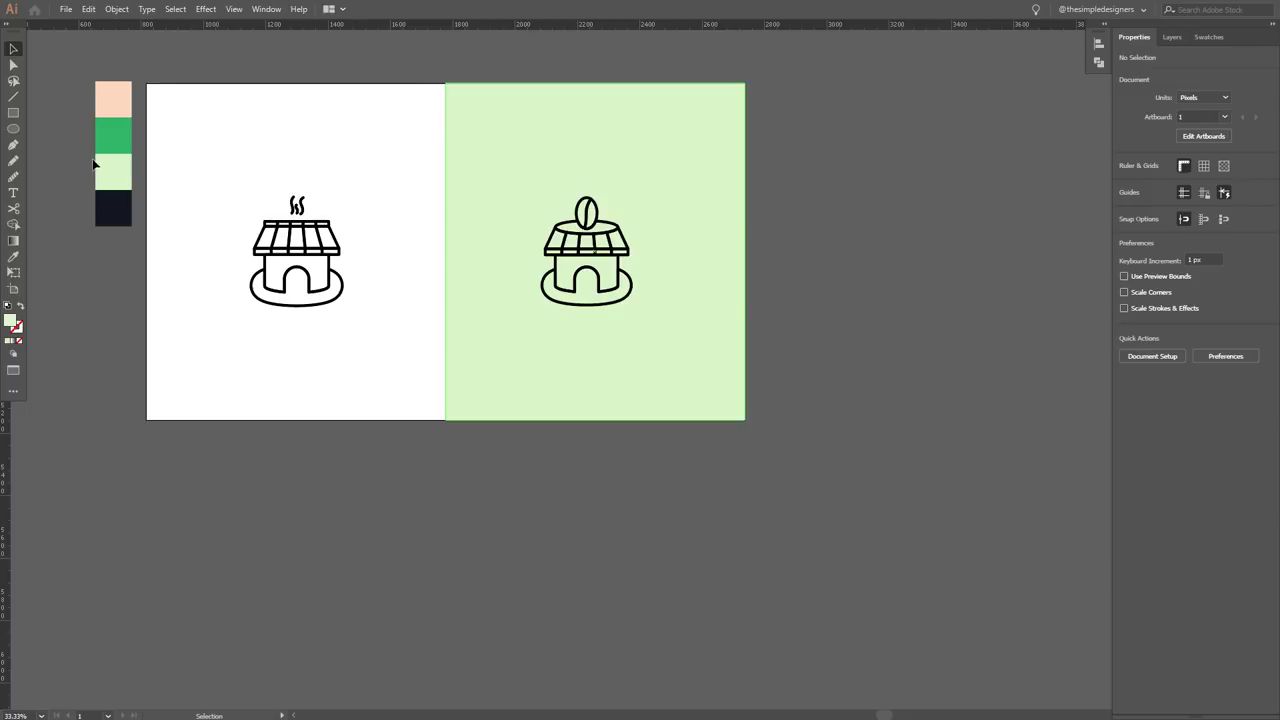
{"action": "left_click", "coordinate": [13, 128]}
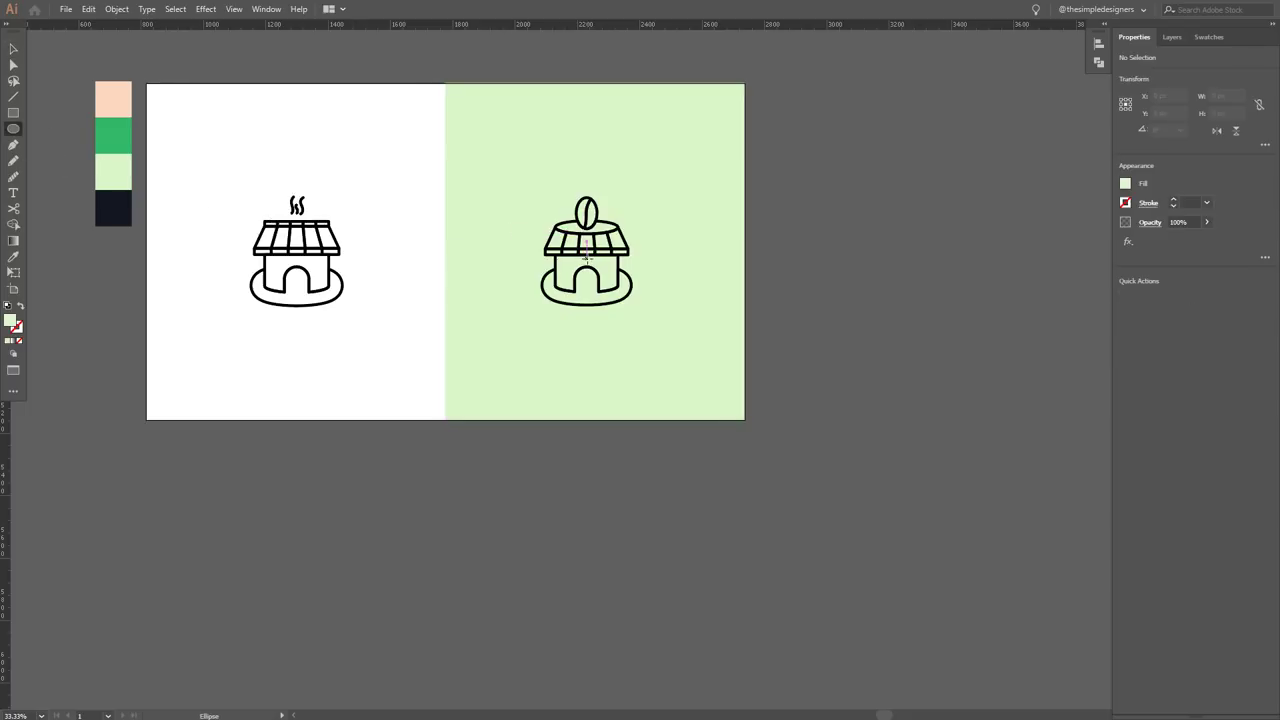
- Draw a dark green circle centred on the right icon and send it to the back
{"action": "mouse_move", "coordinate": [587, 258]}
{"action": "left_mouse_down"}
{"action": "mouse_move", "coordinate": [506, 200]}
{"action": "mouse_move", "coordinate": [498, 171]}
{"action": "left_mouse_up"}
{"action": "key", "text": "i"}
{"action": "left_click", "coordinate": [117, 127]}
{"action": "key", "text": "v"}
{"action": "left_click", "coordinate": [782, 246]}
{"action": "left_click", "coordinate": [643, 238]}
{"action": "key", "text": "ctrl+shift+bracketleft"}
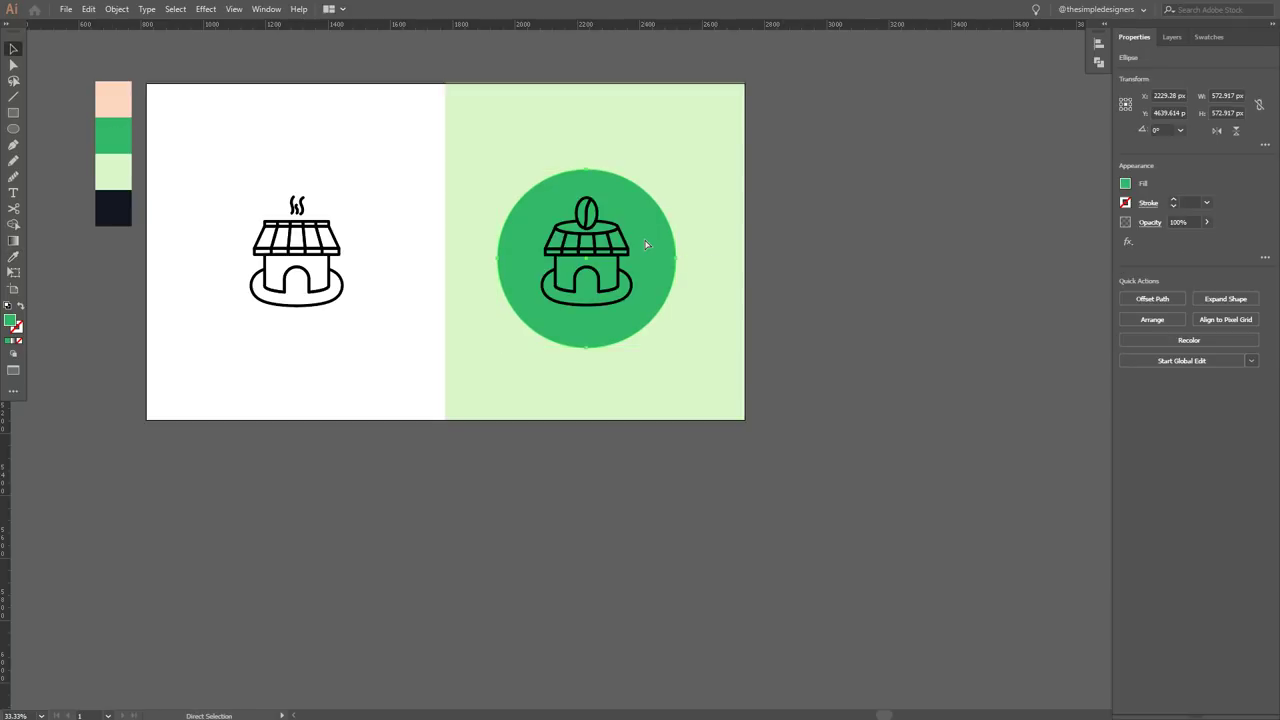
{"action": "left_click", "coordinate": [808, 196]}
- Scale a smaller concentric copy of the circle, about 506 px
{"action": "scroll", "coordinate": [665, 240], "scroll_direction": "up", "scroll_amount": 1, "text": "alt"}
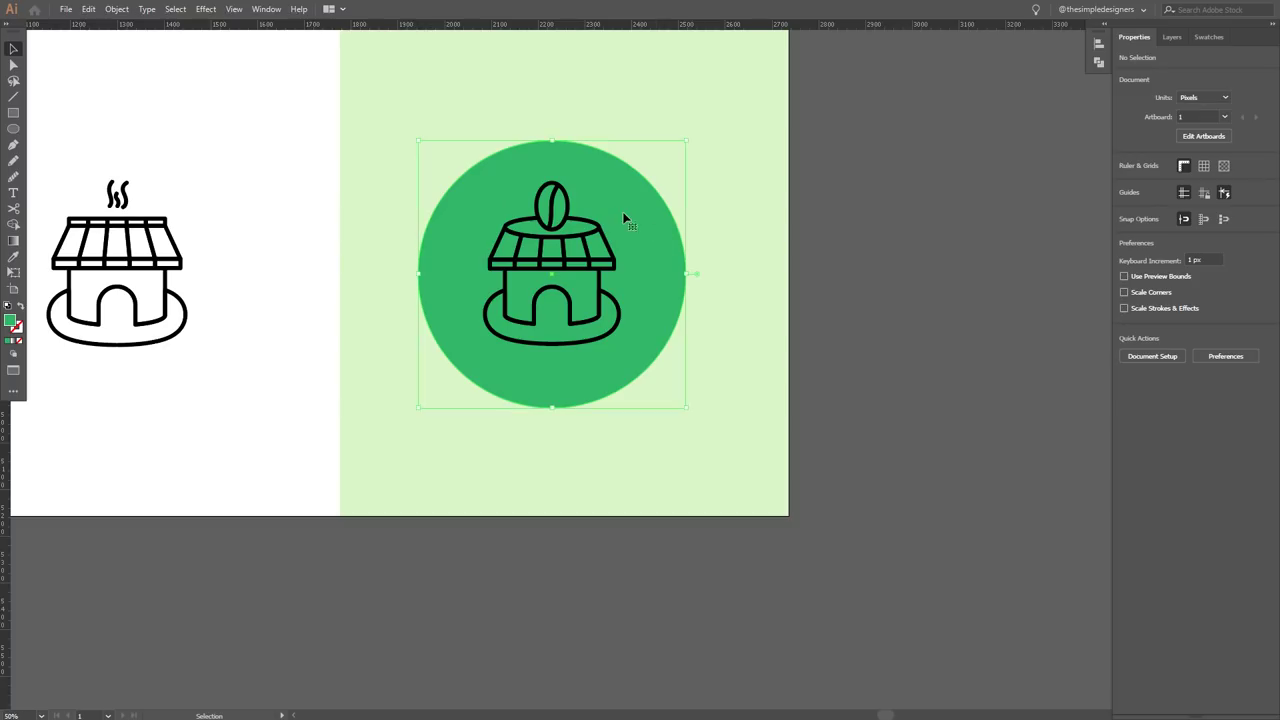
{"action": "left_click", "coordinate": [626, 218]}
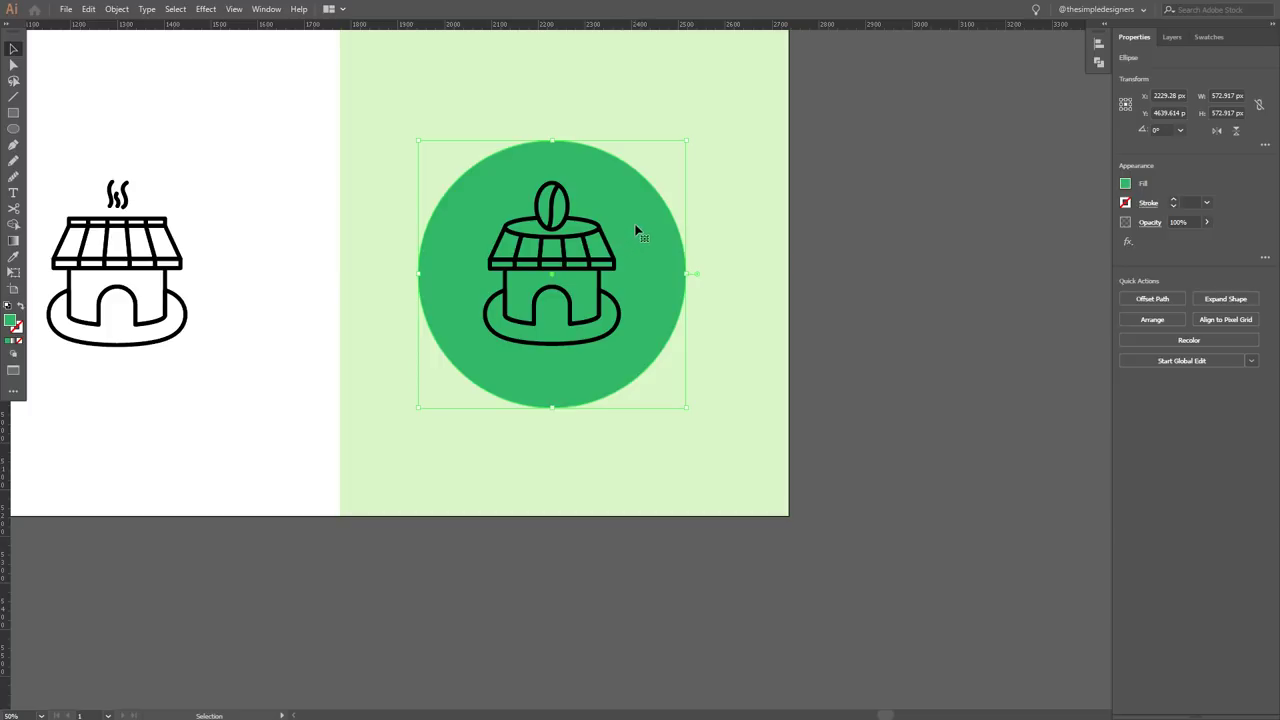
{"action": "left_click_drag", "start_coordinate": [686, 141], "coordinate": [679, 158]}
- Swap the inner circle's fill to stroke and give the stroke the light-green swatch colour
{"action": "left_click", "coordinate": [20, 306]}
{"action": "left_click", "coordinate": [17, 328]}
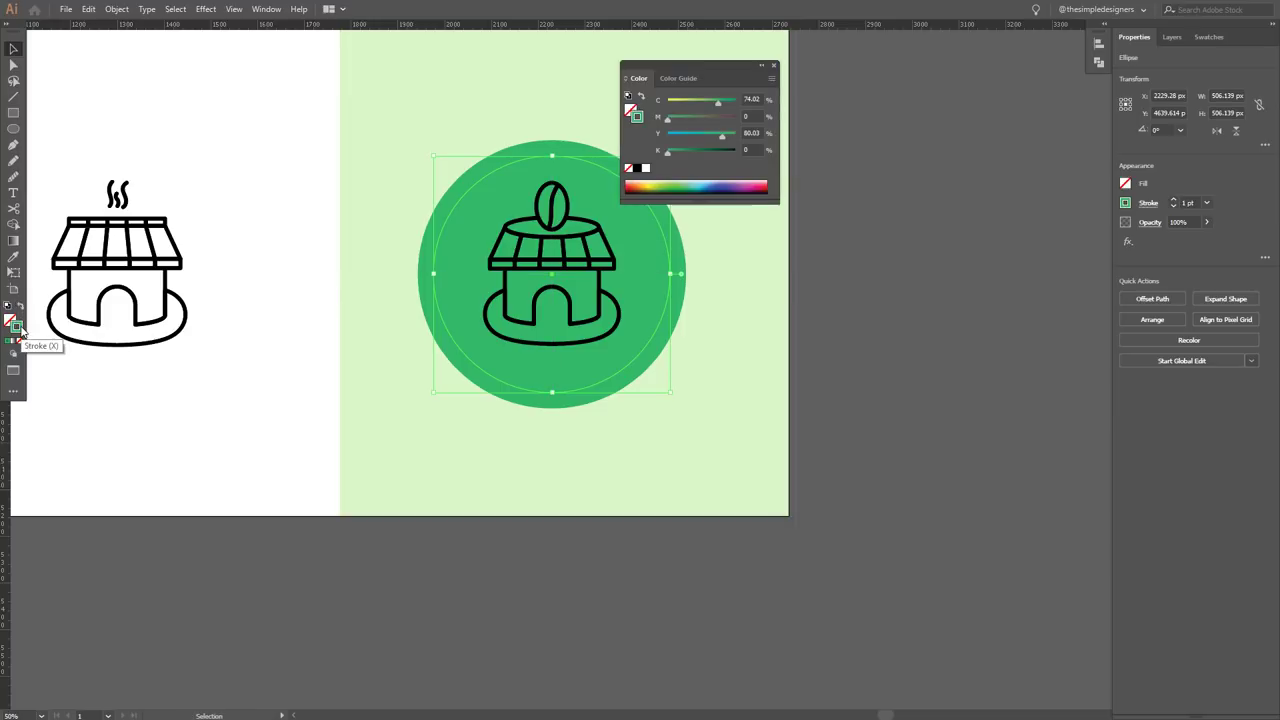
{"action": "left_click_drag", "start_coordinate": [340, 143], "coordinate": [619, 232]}
{"action": "key", "text": "i"}
{"action": "left_click", "coordinate": [166, 196]}
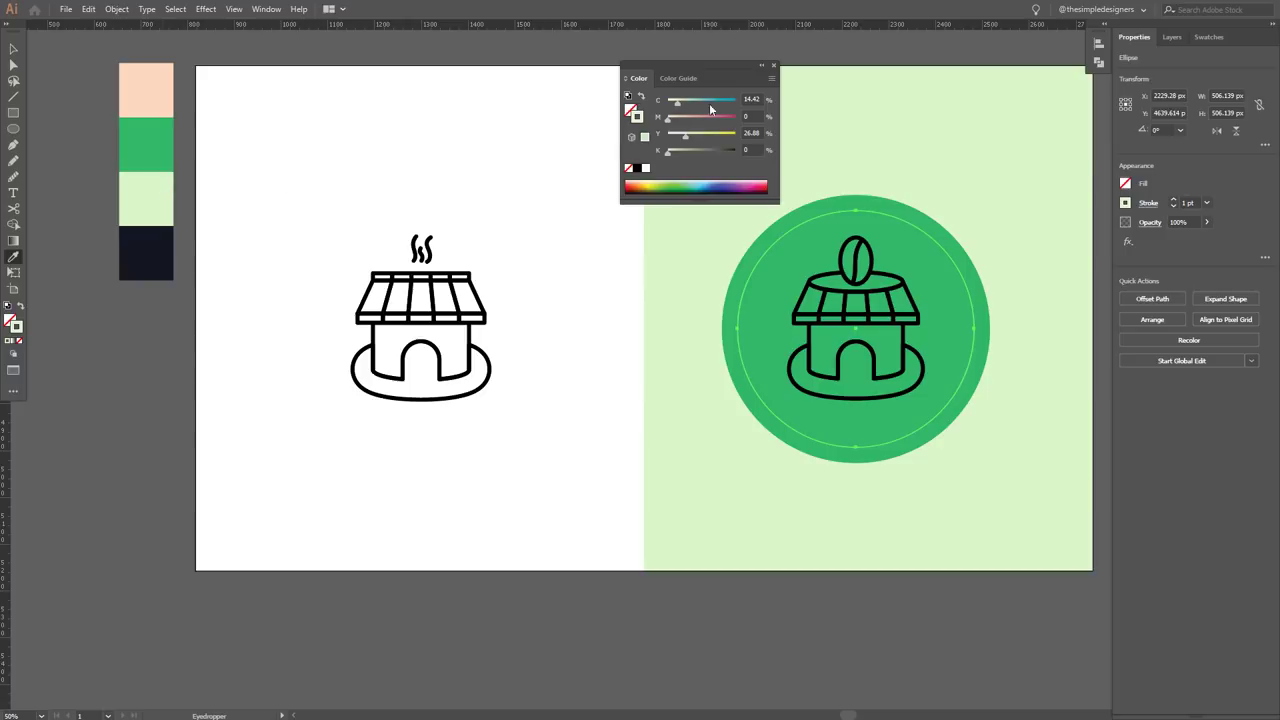
{"action": "left_click", "coordinate": [759, 67]}
- Set the ring's stroke weight to 12 pt
{"action": "left_click", "coordinate": [1173, 200]}
{"action": "left_click", "coordinate": [1184, 202]}
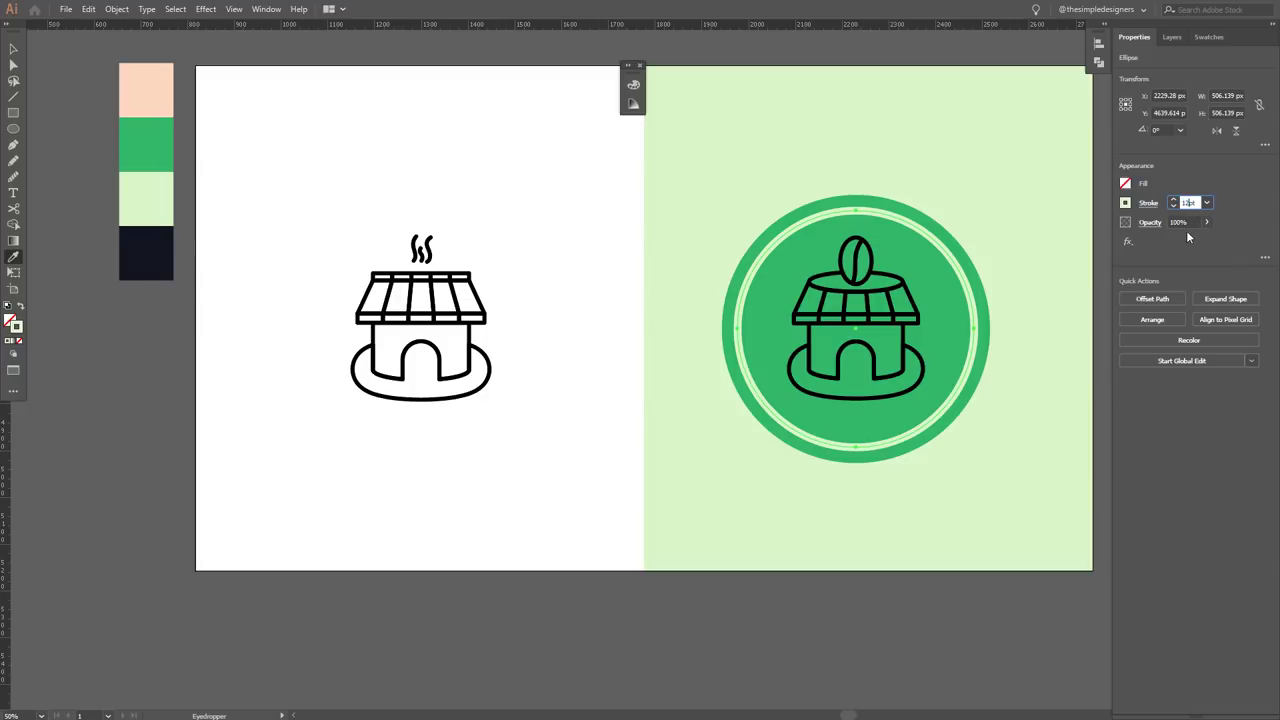
{"action": "left_click", "coordinate": [1192, 221]}
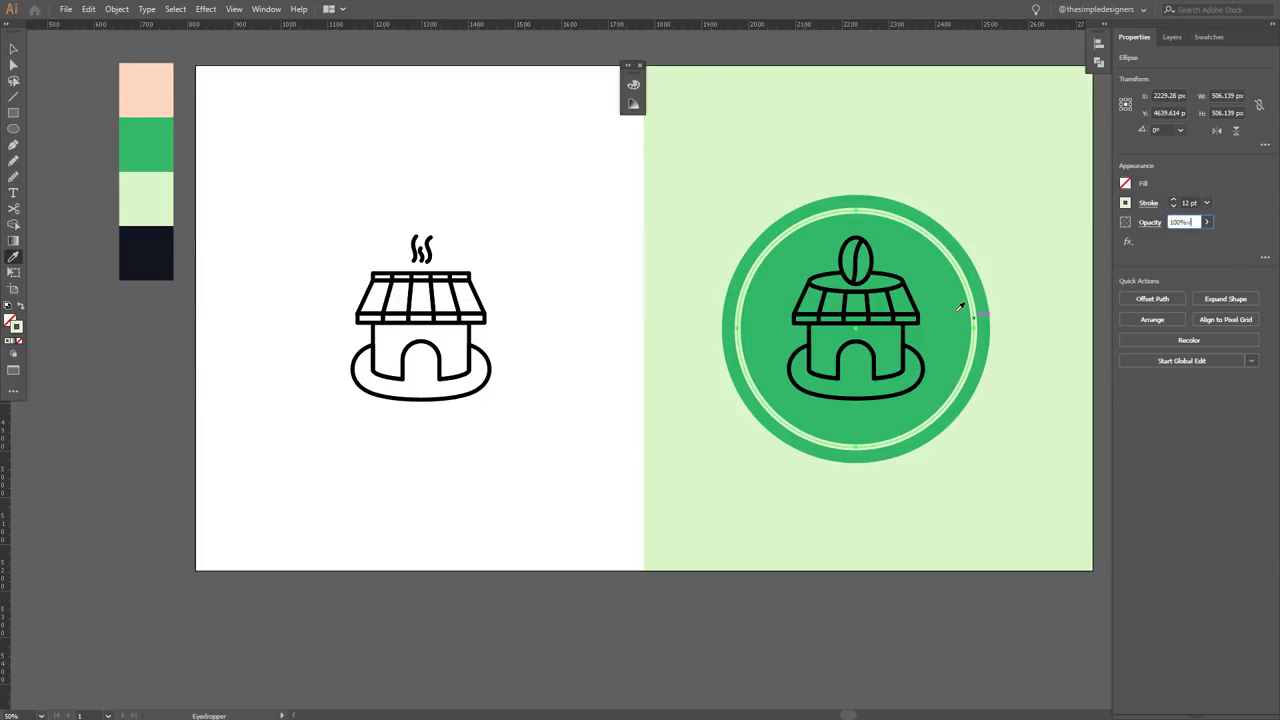
{"action": "type", "text": "vvv"}
{"action": "left_click", "coordinate": [642, 68]}
{"action": "left_click", "coordinate": [642, 67]}
- Recolour the right coffee shop icon's lines with the ring's light green
{"action": "left_click", "coordinate": [13, 49]}
{"action": "scroll", "coordinate": [697, 271], "scroll_direction": "right", "scroll_amount": 3}
{"action": "left_click", "coordinate": [794, 514]}
{"action": "scroll", "coordinate": [757, 341], "scroll_direction": "up", "scroll_amount": 2}
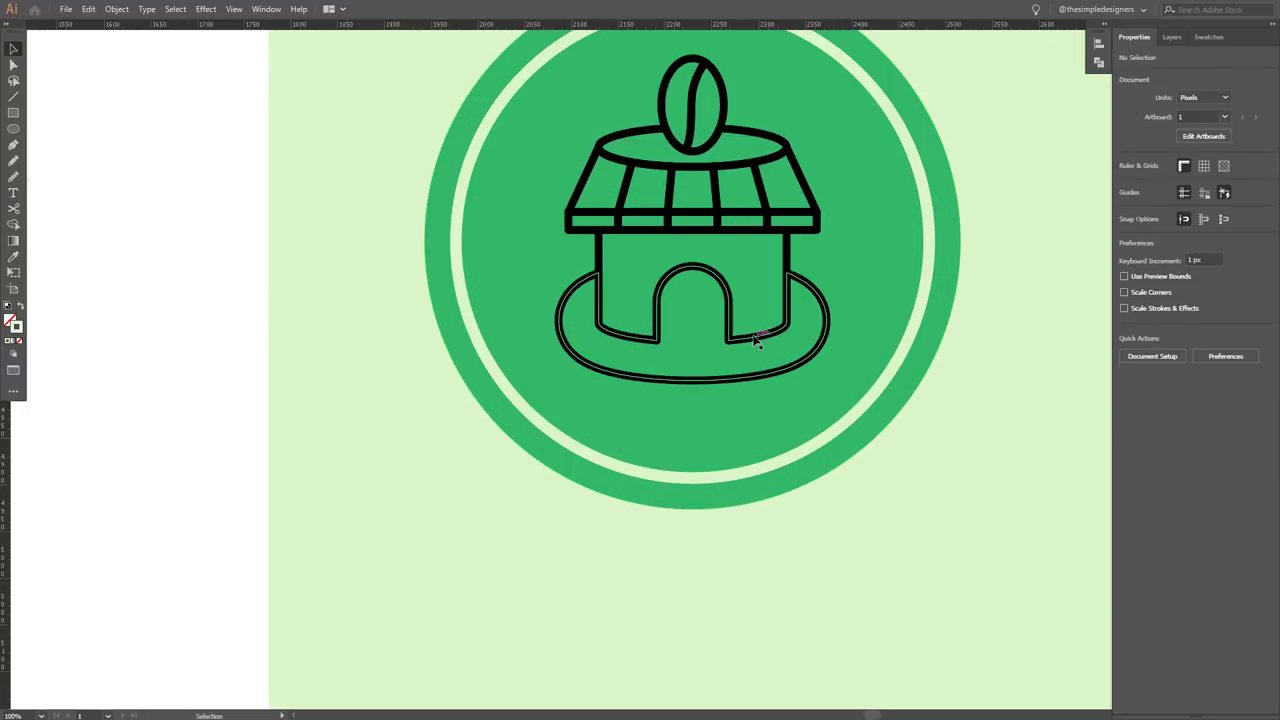
{"action": "left_click", "coordinate": [755, 338]}
{"action": "key", "text": "i"}
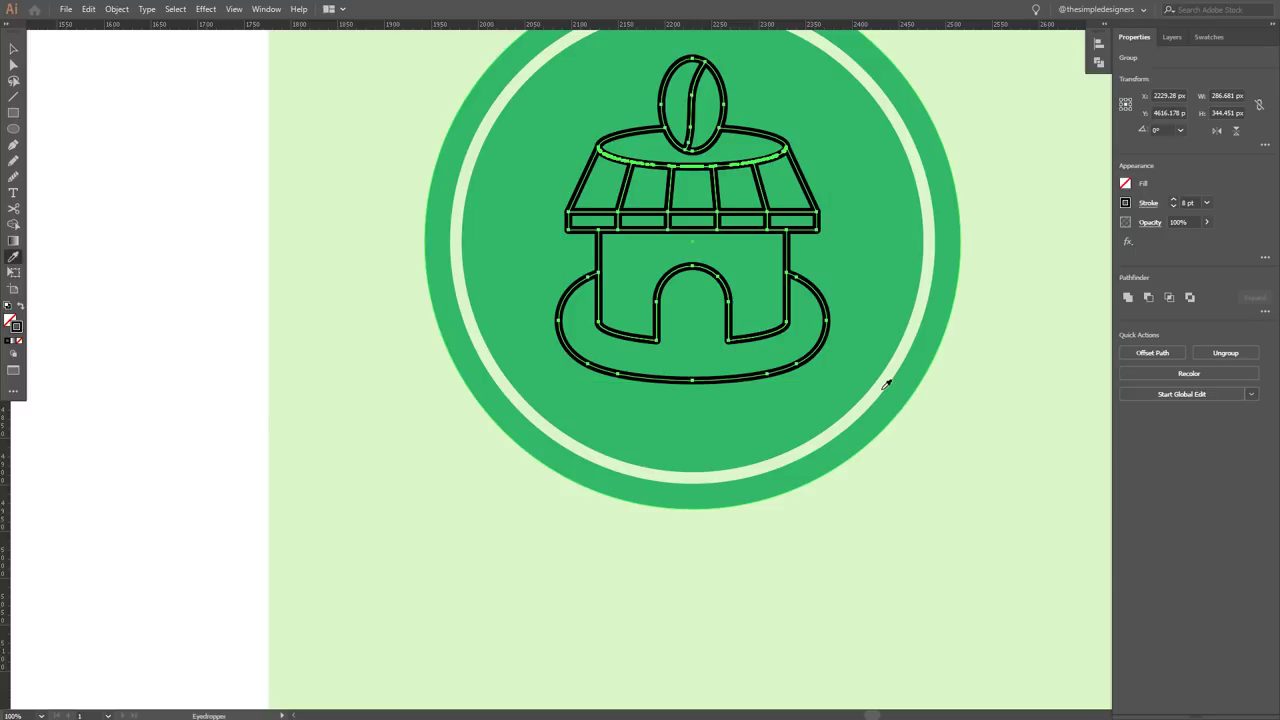
{"action": "left_click", "coordinate": [884, 385]}
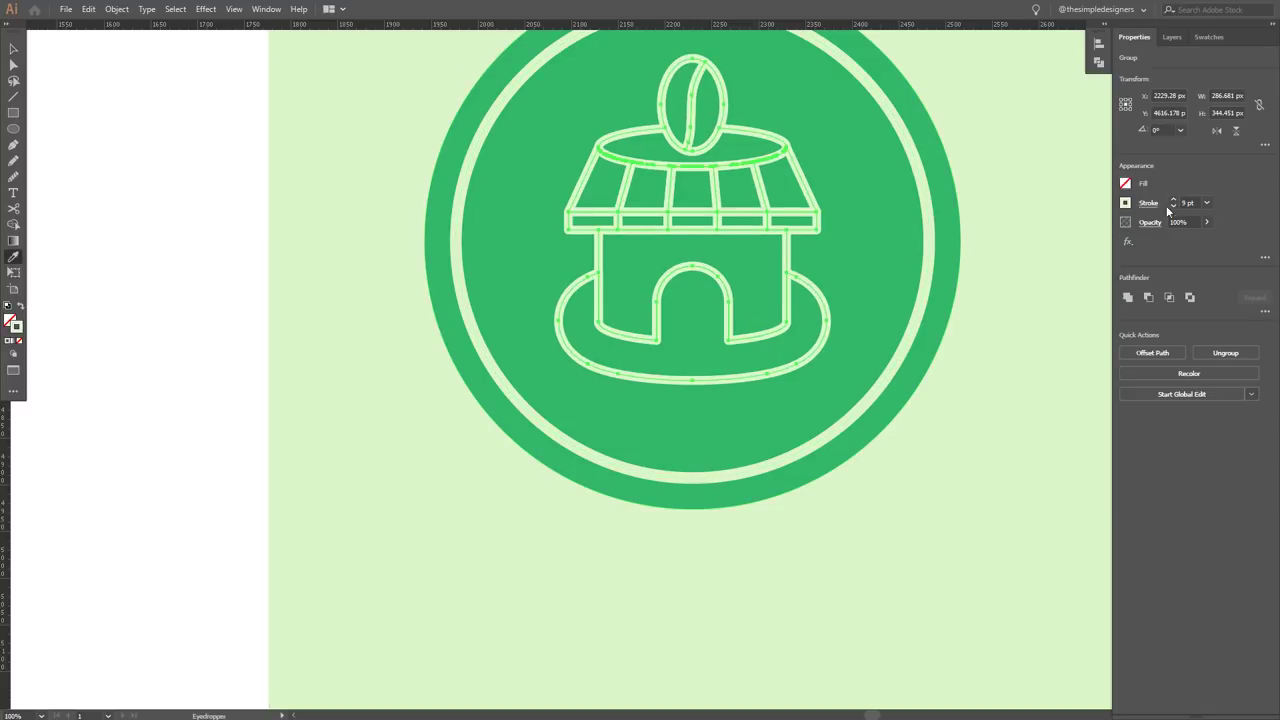
{"action": "scroll", "coordinate": [731, 297], "scroll_direction": "down", "scroll_amount": 3}
{"action": "left_click", "coordinate": [934, 255]}
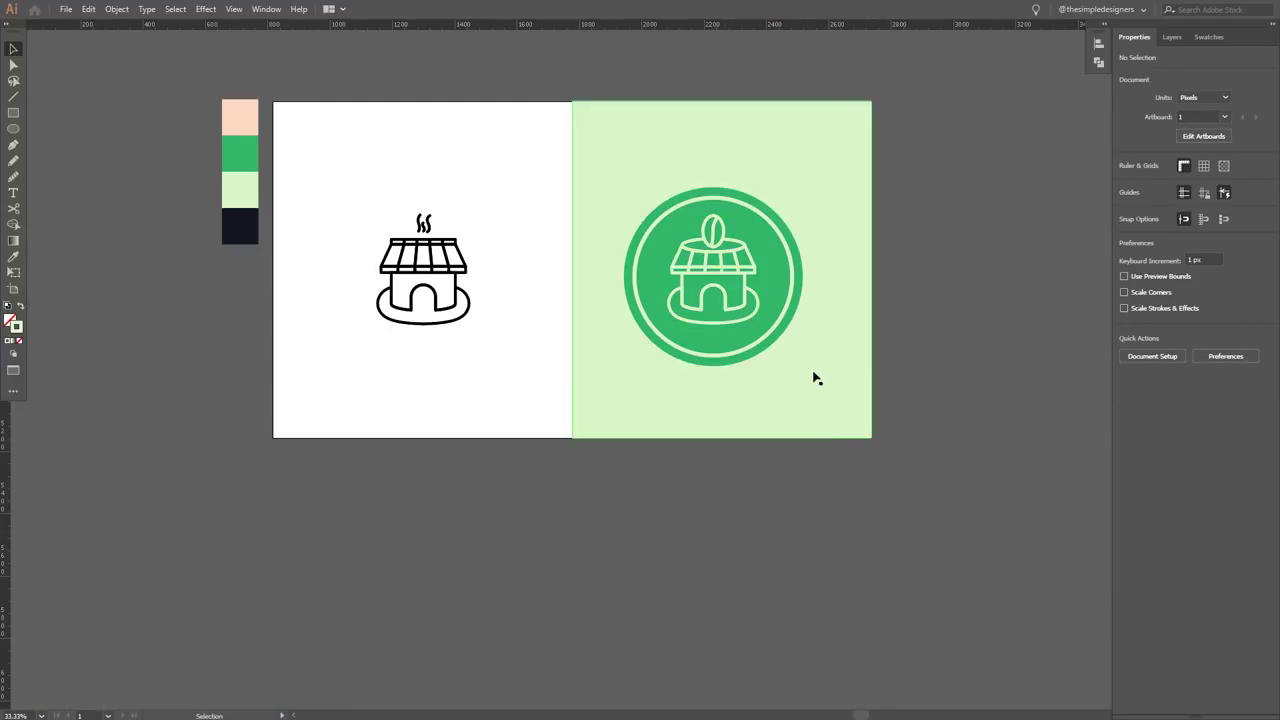
- Centre the green panel and badge together and move them to the right half
{"action": "left_click_drag", "start_coordinate": [893, 363], "coordinate": [639, 193]}
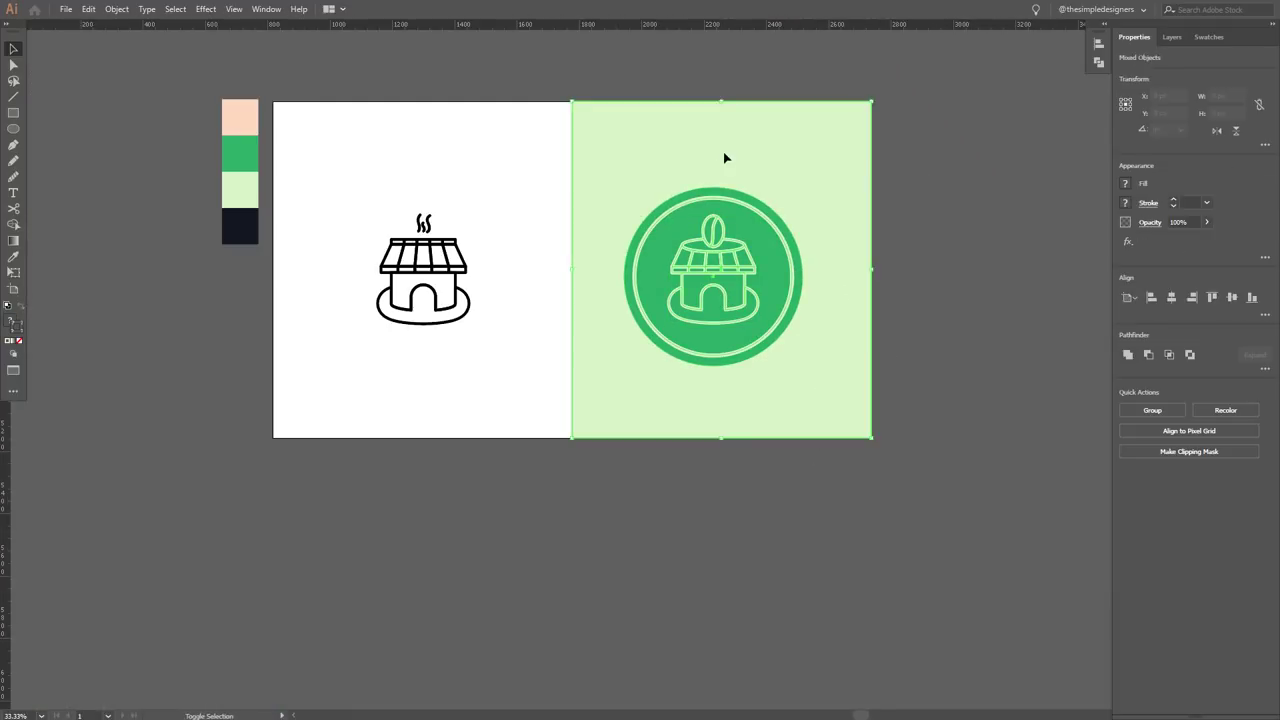
{"action": "left_click", "coordinate": [900, 200]}
{"action": "left_click", "coordinate": [674, 149]}
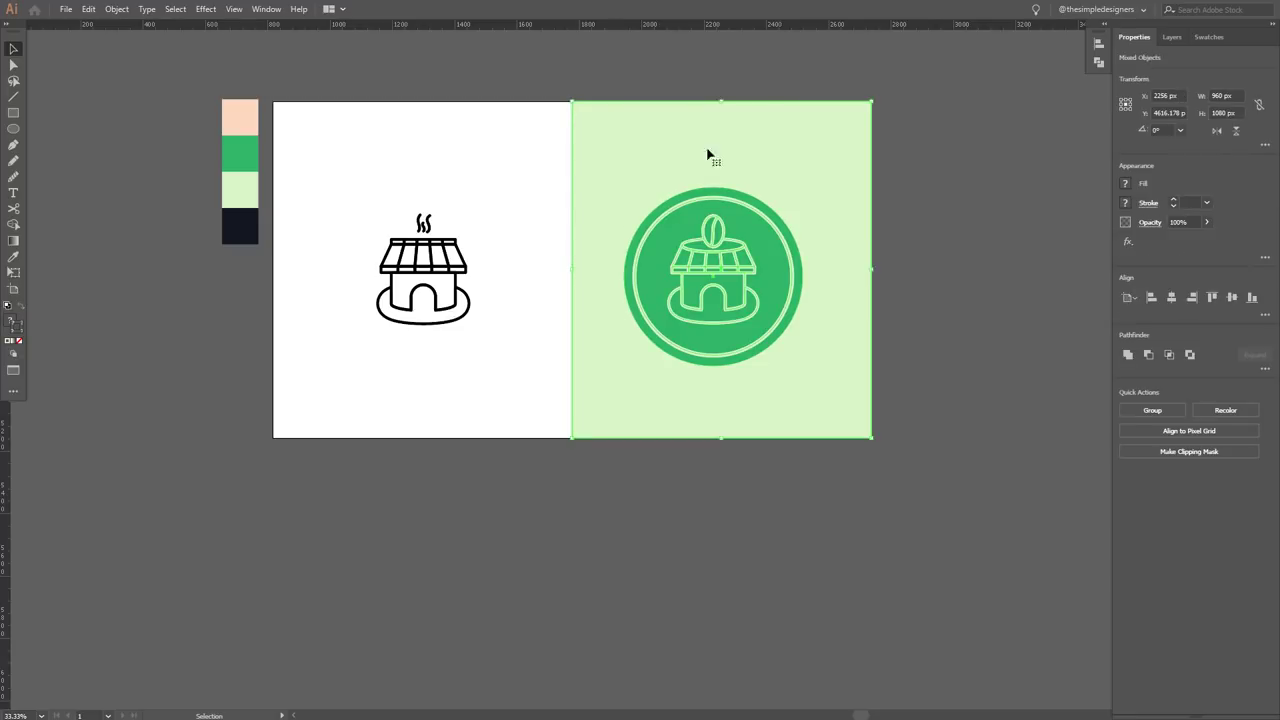
{"action": "left_click", "coordinate": [1171, 300]}
{"action": "left_click_drag", "start_coordinate": [663, 171], "coordinate": [811, 180]}
{"action": "left_click", "coordinate": [915, 263]}
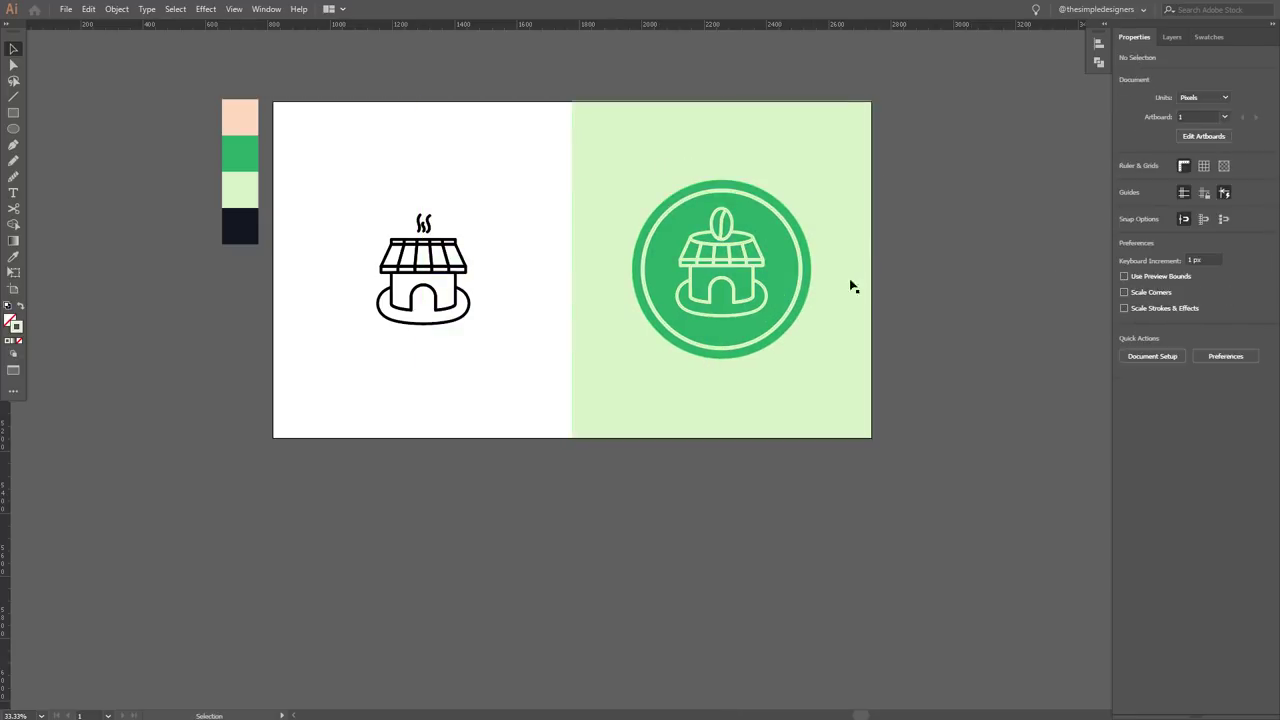
- Duplicate the green panel over the left half and fill it peach
{"action": "key", "text": "ctrl+equal"}
{"action": "key", "text": "ctrl+equal"}
{"action": "scroll", "coordinate": [952, 256], "scroll_direction": "down", "scroll_amount": 1}
{"action": "scroll", "coordinate": [952, 256], "scroll_direction": "down", "scroll_amount": 1}
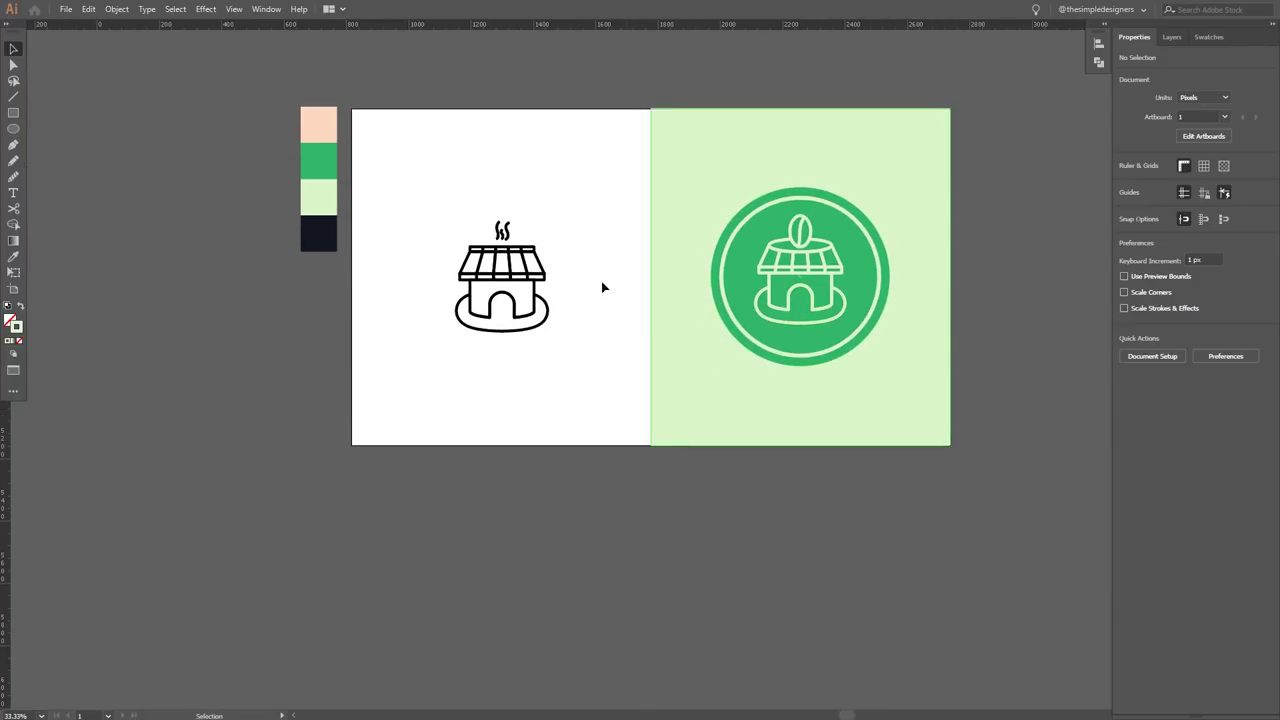
{"action": "left_click_drag", "start_coordinate": [729, 183], "coordinate": [589, 190]}
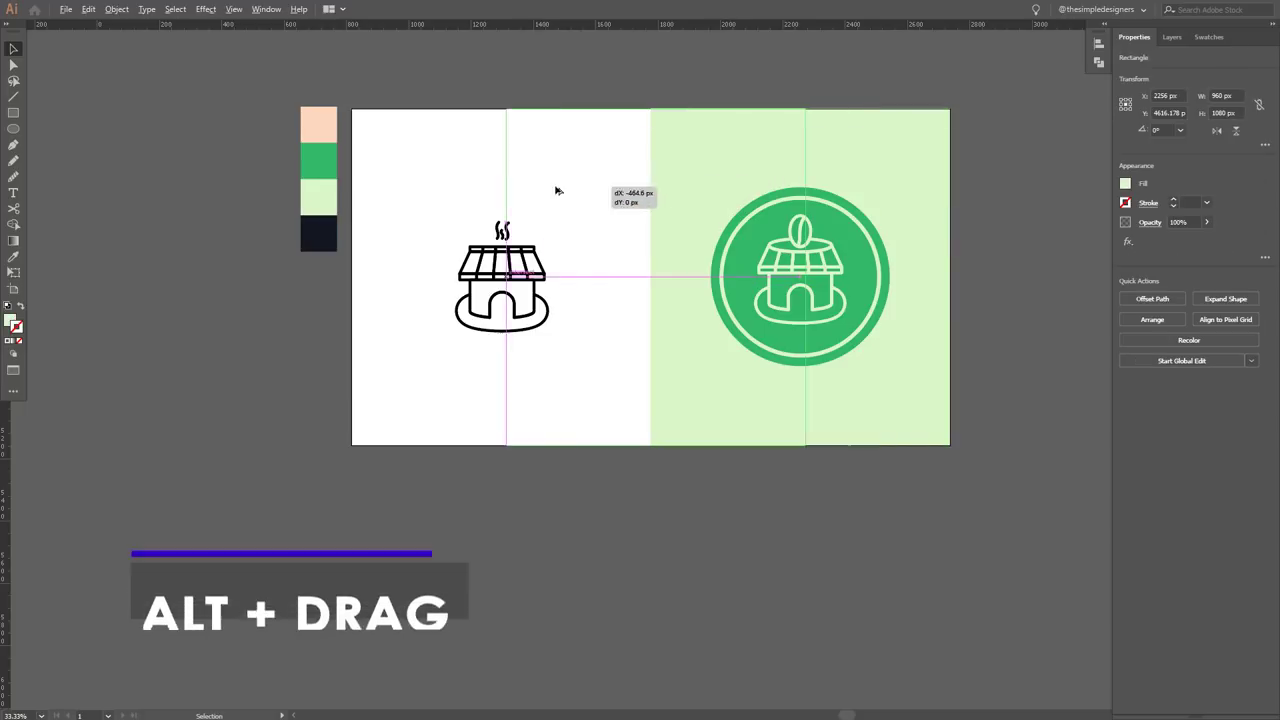
{"action": "left_click_drag", "start_coordinate": [589, 190], "coordinate": [446, 195]}
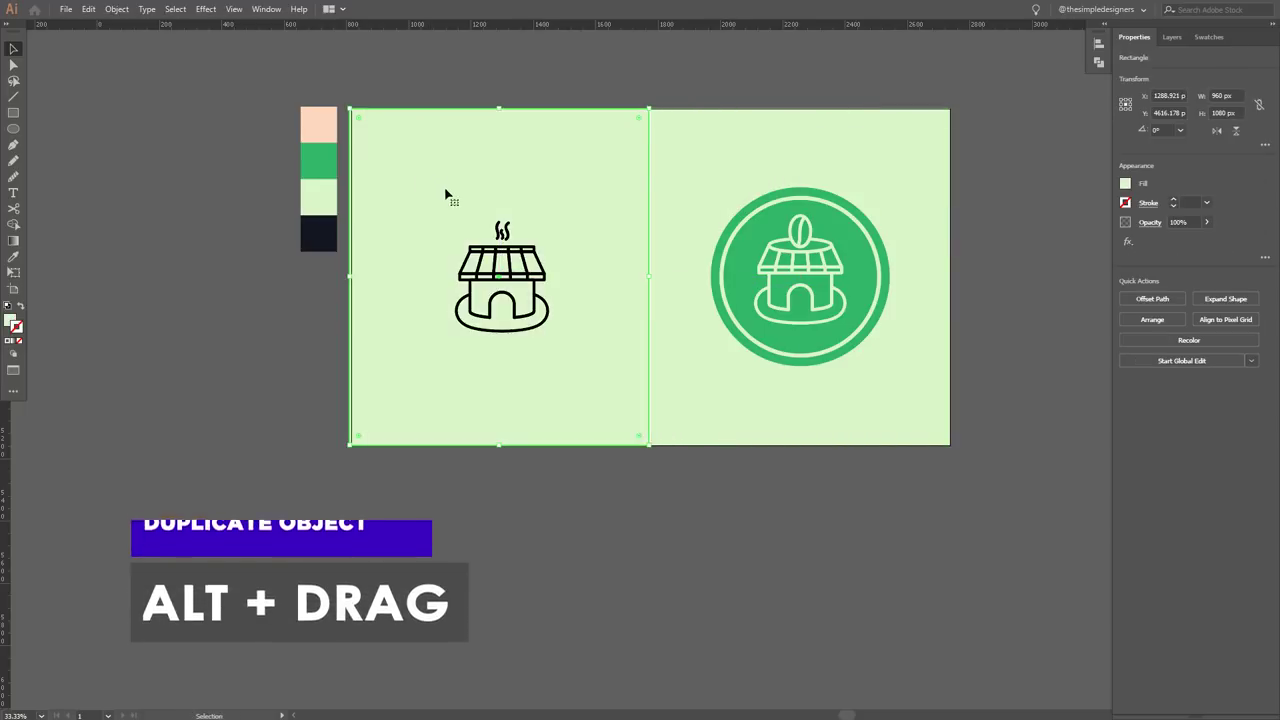
{"action": "key", "text": "i"}
{"action": "left_click", "coordinate": [322, 120]}
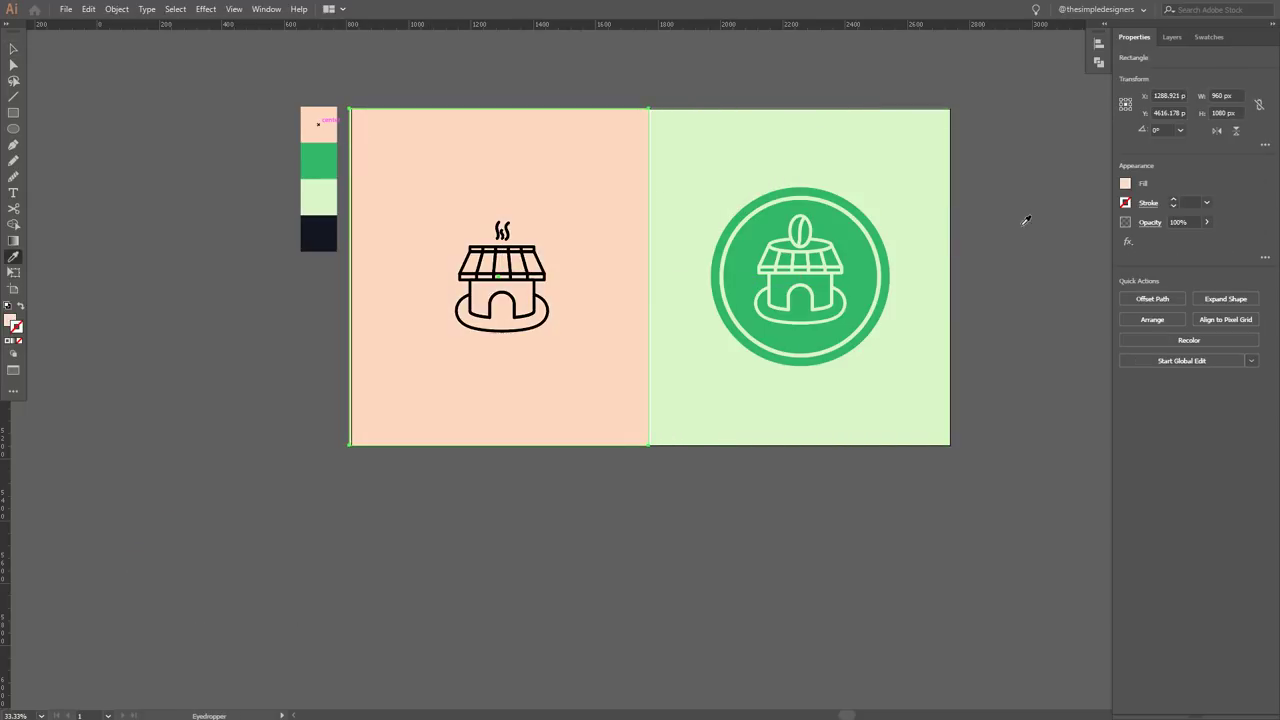
- Align the peach panel to the artboard's left edge
{"action": "left_click", "coordinate": [1097, 46]}
{"action": "left_click", "coordinate": [940, 75]}
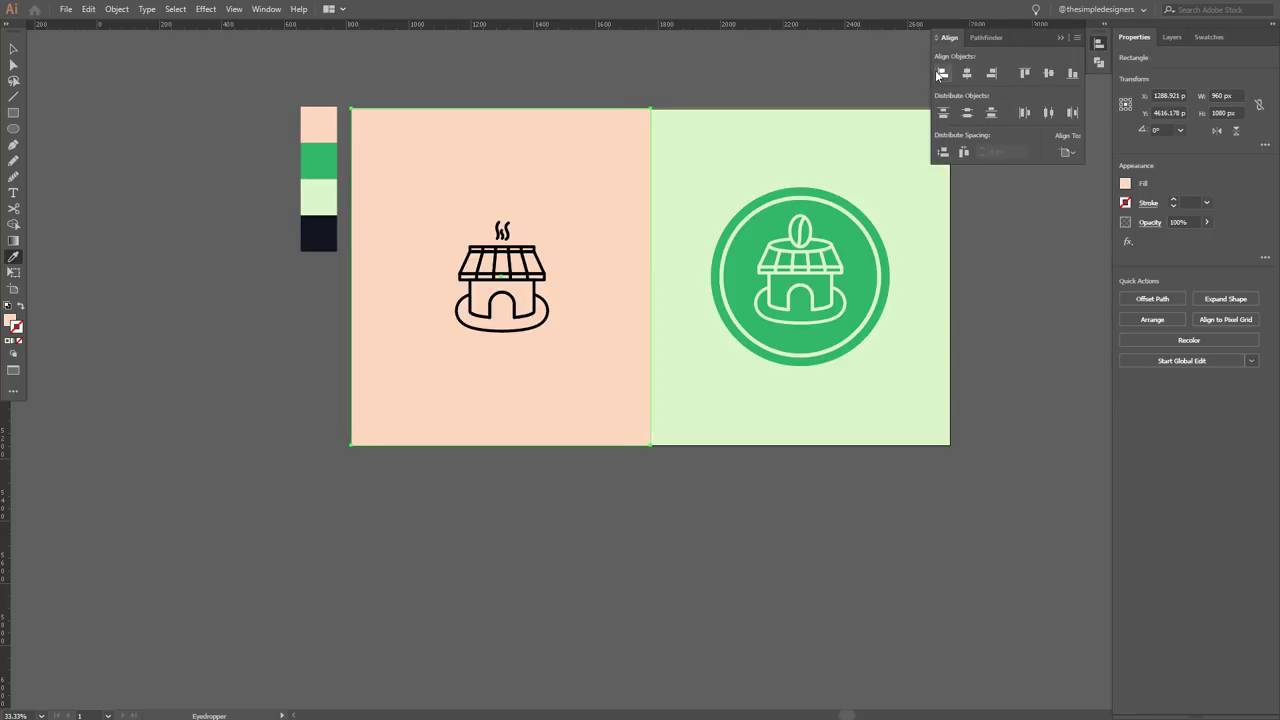
{"action": "left_click", "coordinate": [1061, 38]}
{"action": "key", "text": "v"}
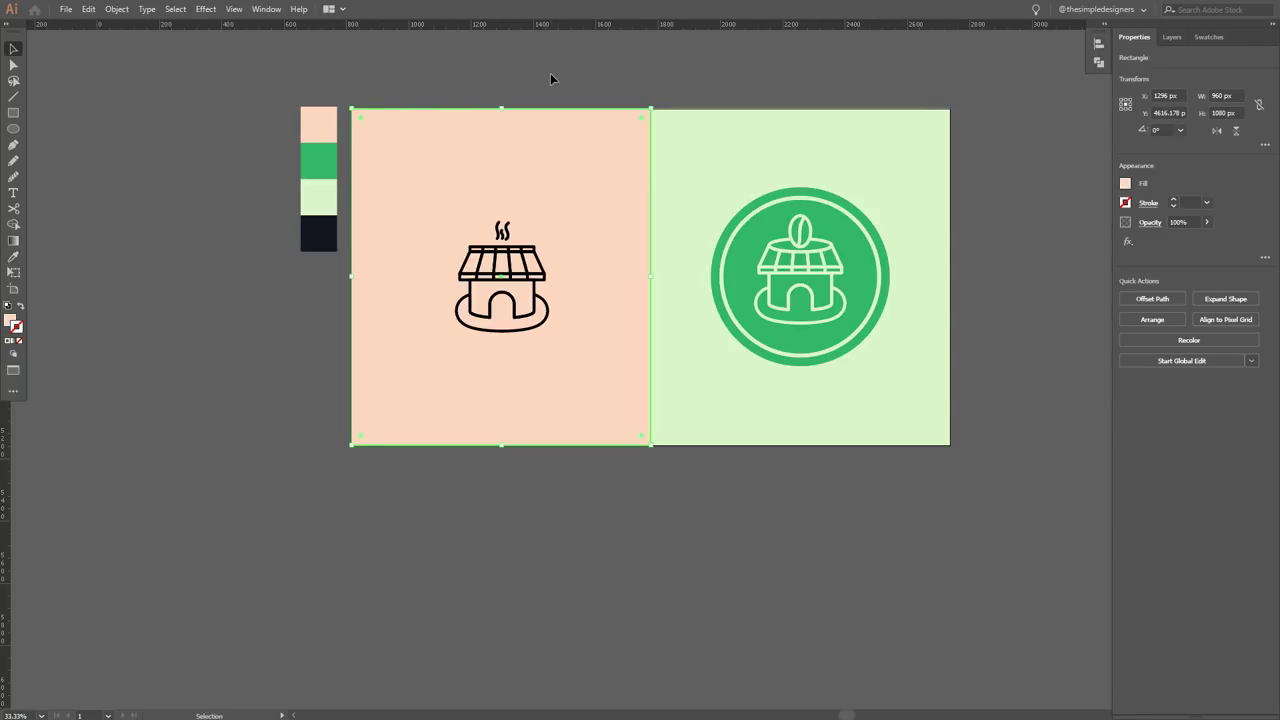
{"action": "left_click", "coordinate": [551, 74]}
- Delete the oval base under the left house icon
{"action": "scroll", "coordinate": [540, 234], "scroll_direction": "up", "scroll_amount": 3}
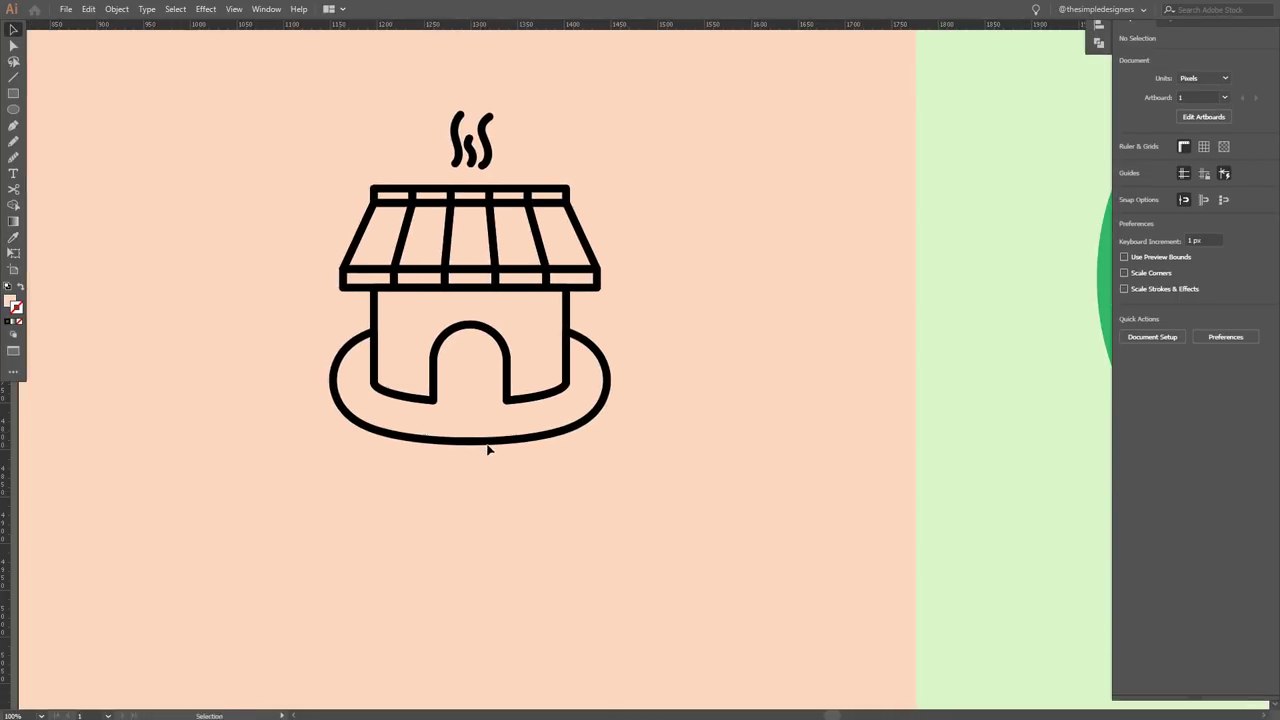
{"action": "left_click", "coordinate": [490, 441]}
{"action": "key", "text": "Delete"}
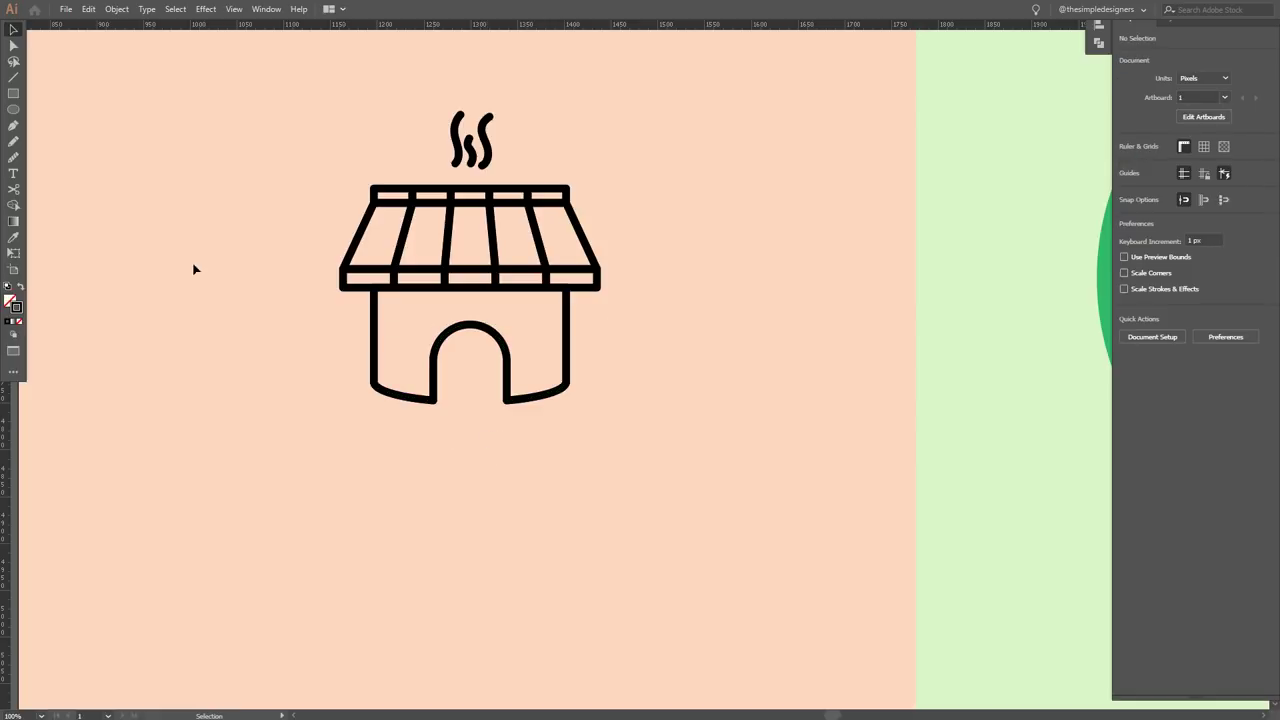
{"action": "left_click", "coordinate": [13, 93]}
- Draw a square and size it to surround the left house icon
{"action": "mouse_move", "coordinate": [95, 197]}
{"action": "left_mouse_down"}
{"action": "mouse_move", "coordinate": [211, 370]}
{"action": "mouse_move", "coordinate": [224, 366]}
{"action": "left_mouse_up"}
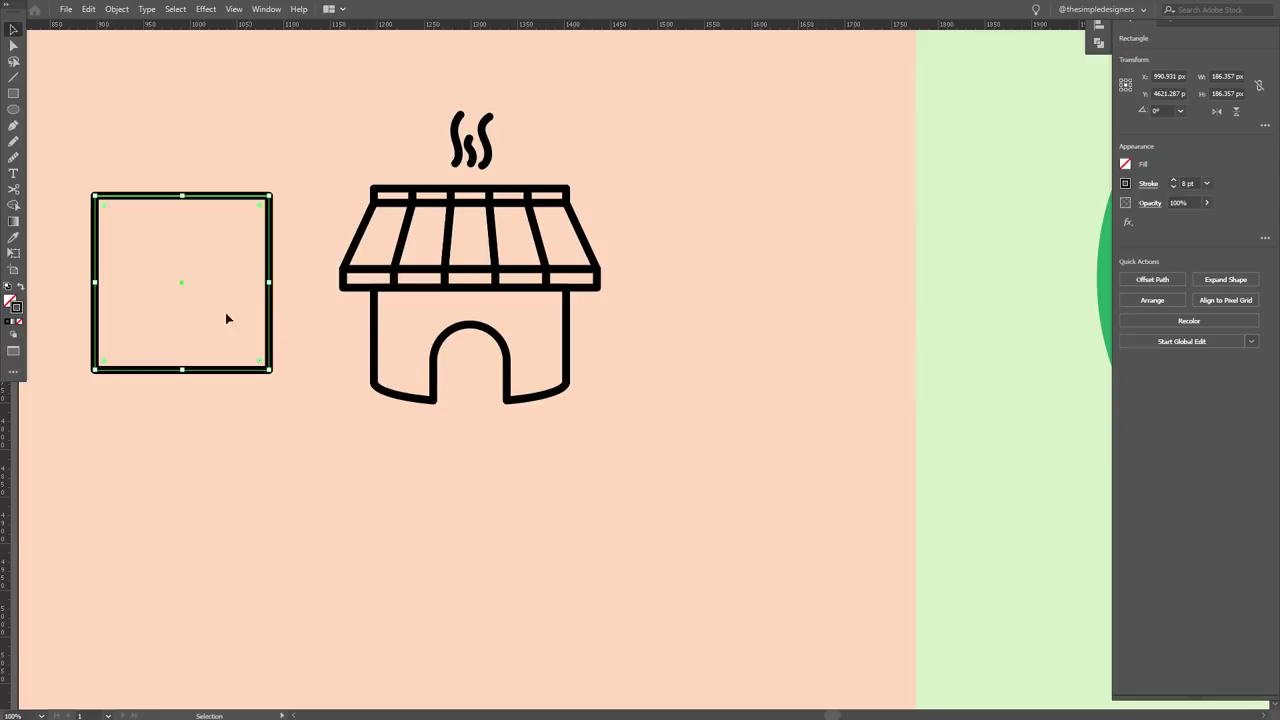
{"action": "left_click_drag", "start_coordinate": [181, 289], "coordinate": [473, 290]}
{"action": "left_click_drag", "start_coordinate": [566, 378], "coordinate": [697, 493]}
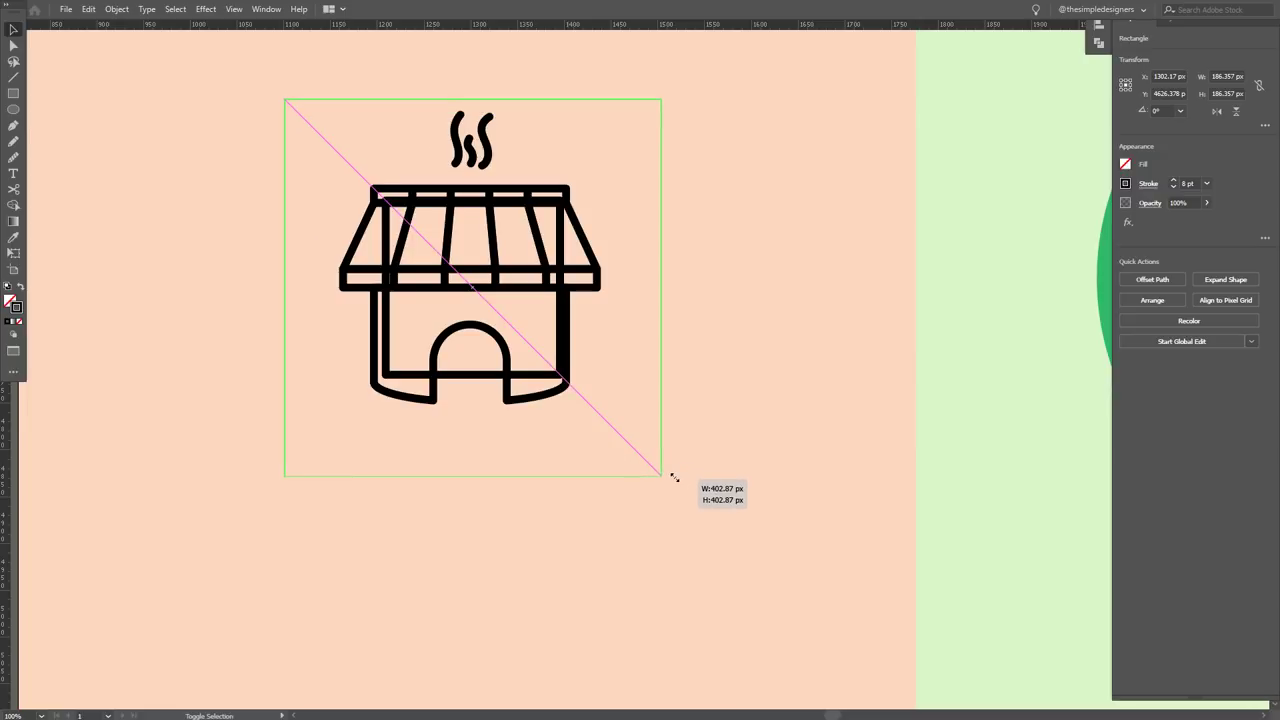
{"action": "left_click_drag", "start_coordinate": [697, 493], "coordinate": [697, 493]}
{"action": "scroll", "coordinate": [640, 457], "scroll_direction": "down", "scroll_amount": 2}
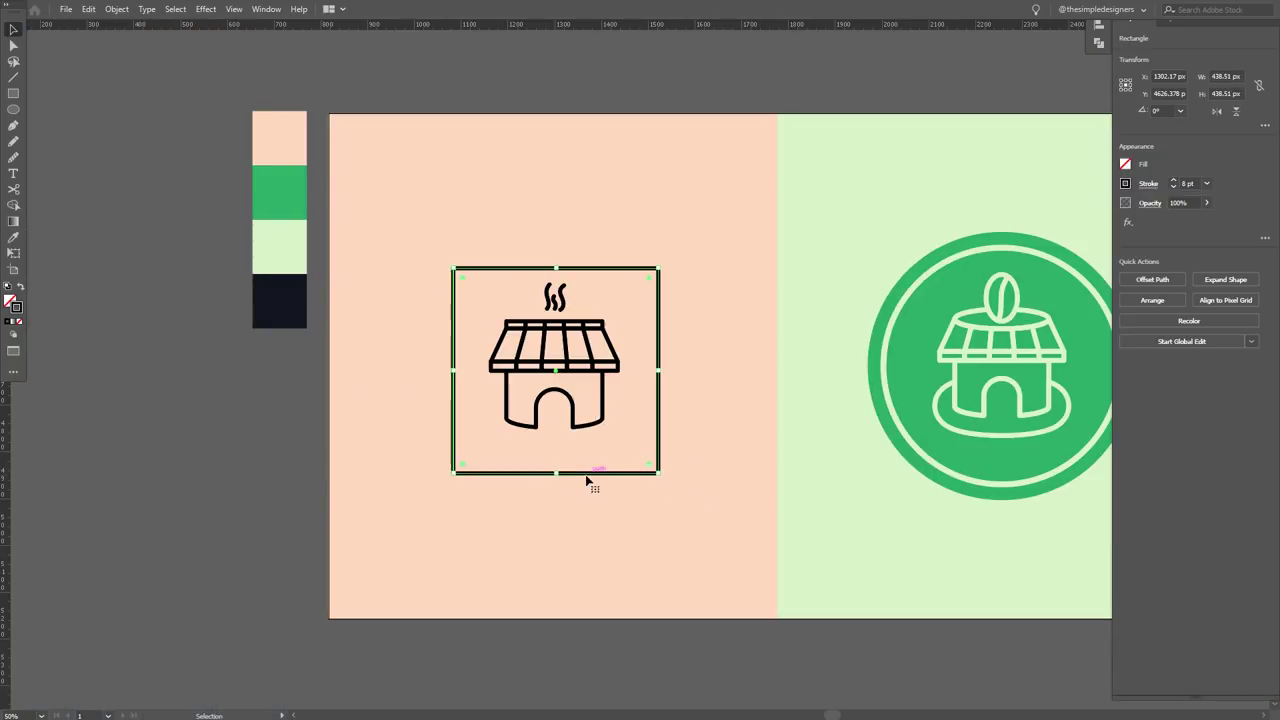
{"action": "left_click_drag", "start_coordinate": [584, 479], "coordinate": [587, 461]}
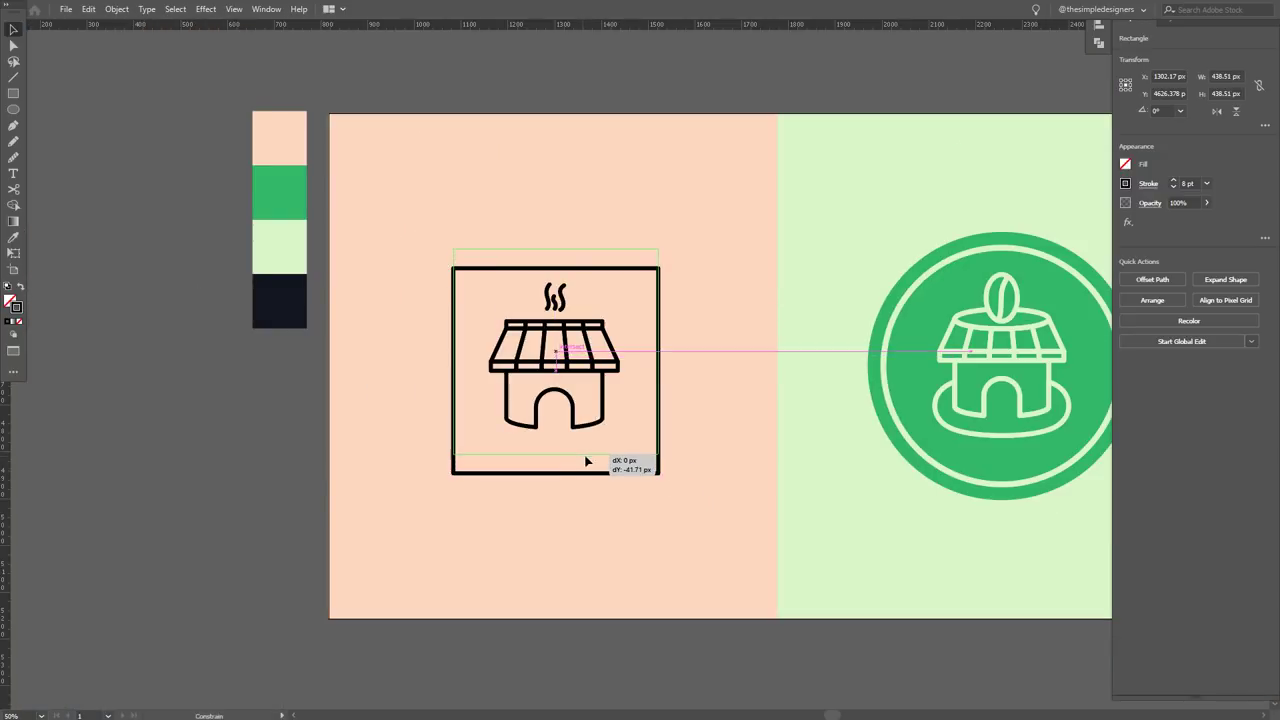
{"action": "left_click_drag", "start_coordinate": [587, 461], "coordinate": [585, 454]}
{"action": "left_click", "coordinate": [726, 406]}
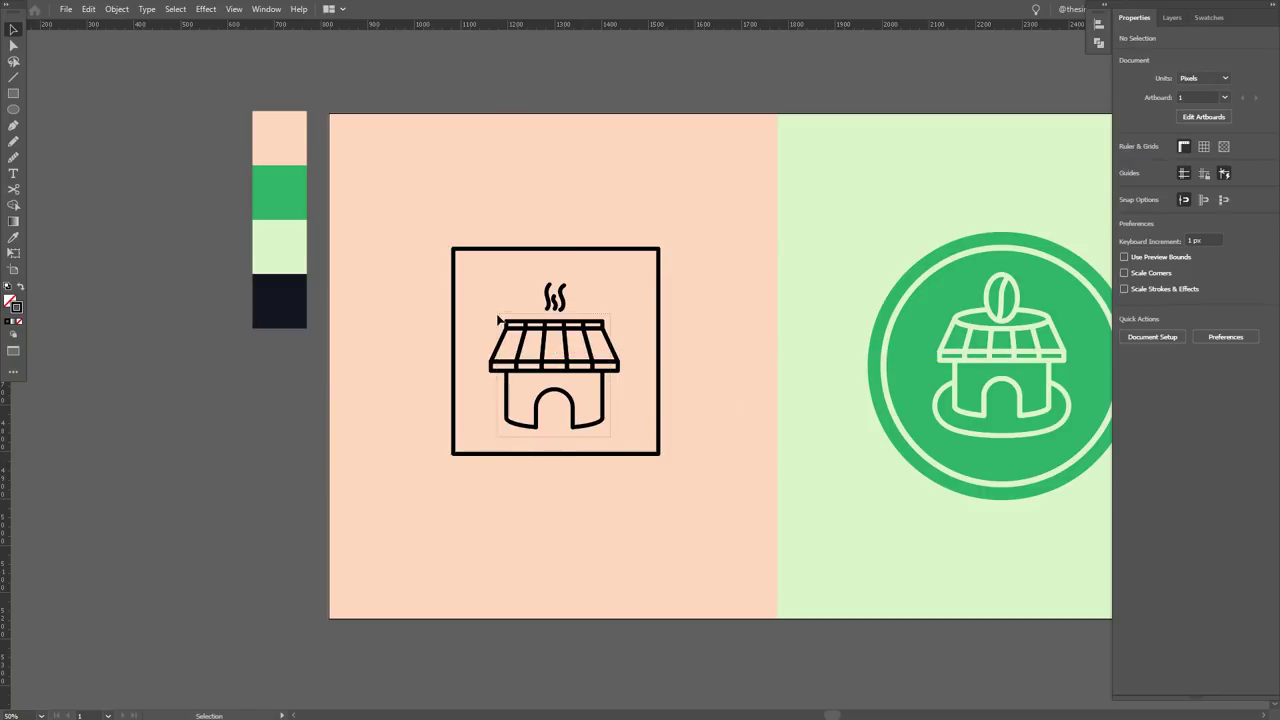
- Horizontally centre the house inside the square and keep both on the peach panel
{"action": "left_click", "coordinate": [494, 293]}
{"action": "left_click", "coordinate": [555, 345]}
{"action": "left_click", "coordinate": [661, 313], "text": "shift"}
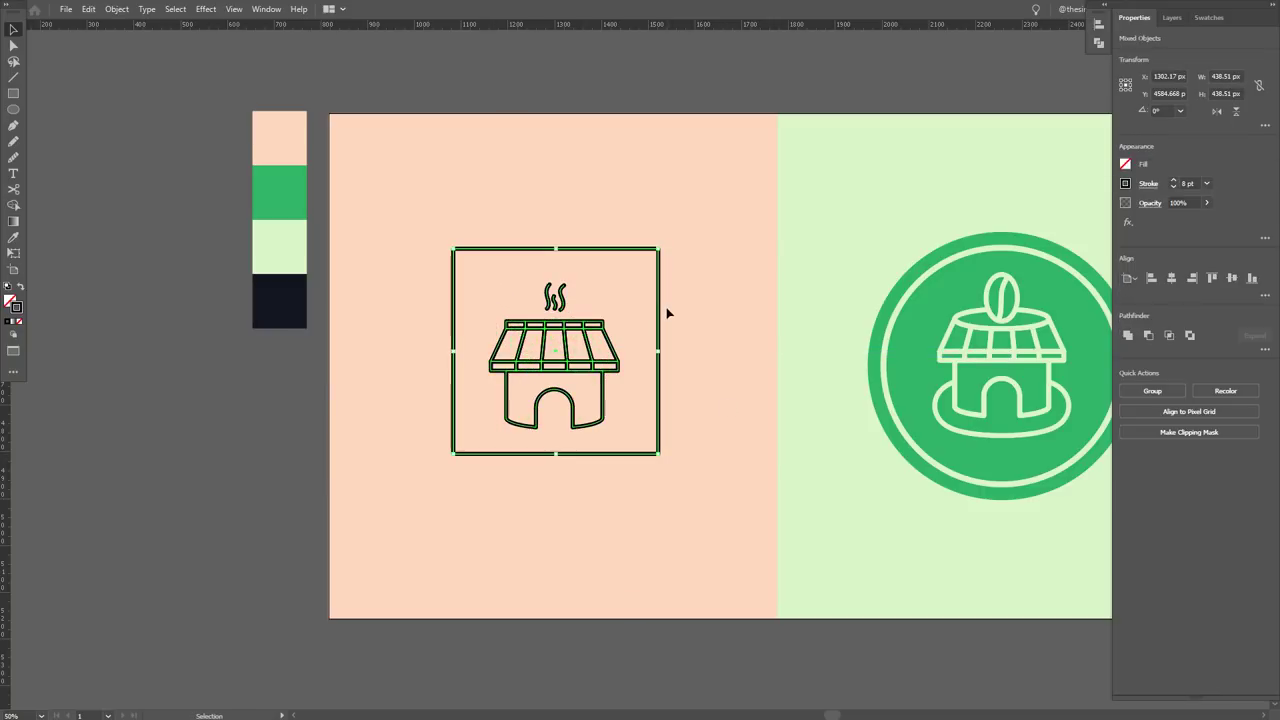
{"action": "left_click", "coordinate": [662, 312], "text": "shift"}
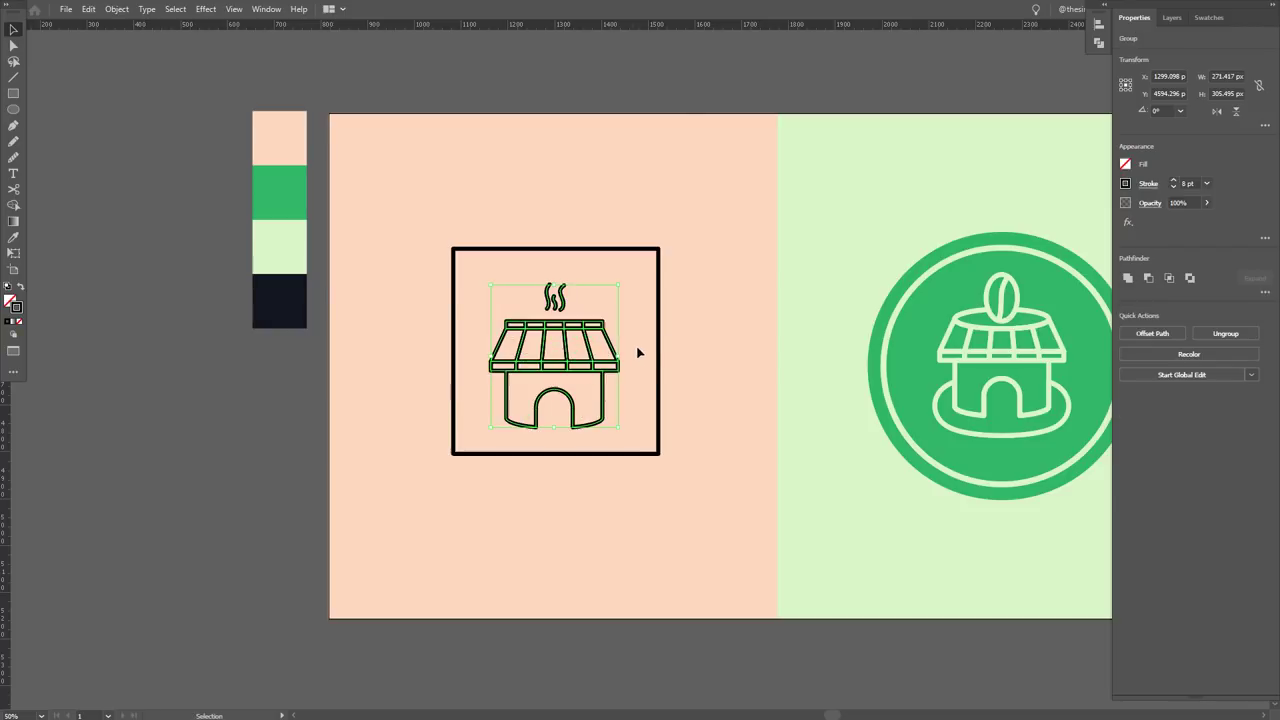
{"action": "left_click", "coordinate": [692, 457]}
{"action": "left_click_drag", "start_coordinate": [693, 481], "coordinate": [450, 262]}
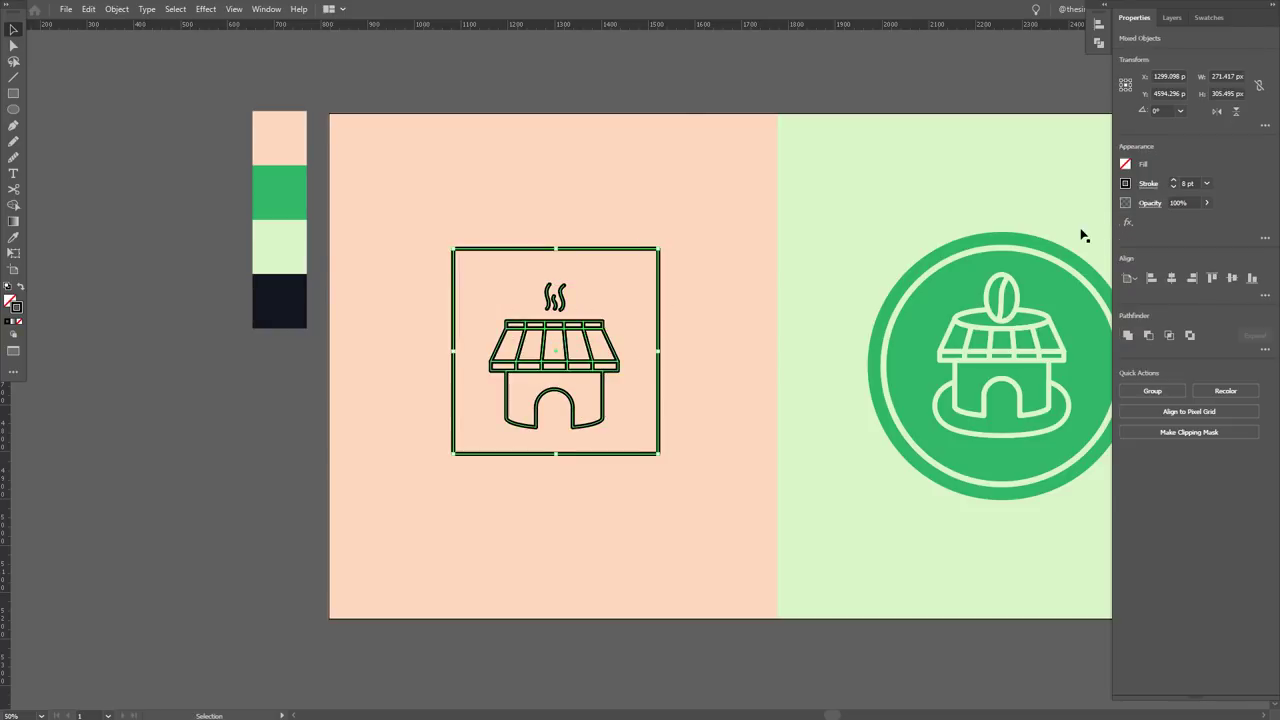
{"action": "left_click", "coordinate": [1170, 281]}
{"action": "left_click_drag", "start_coordinate": [776, 349], "coordinate": [553, 377]}
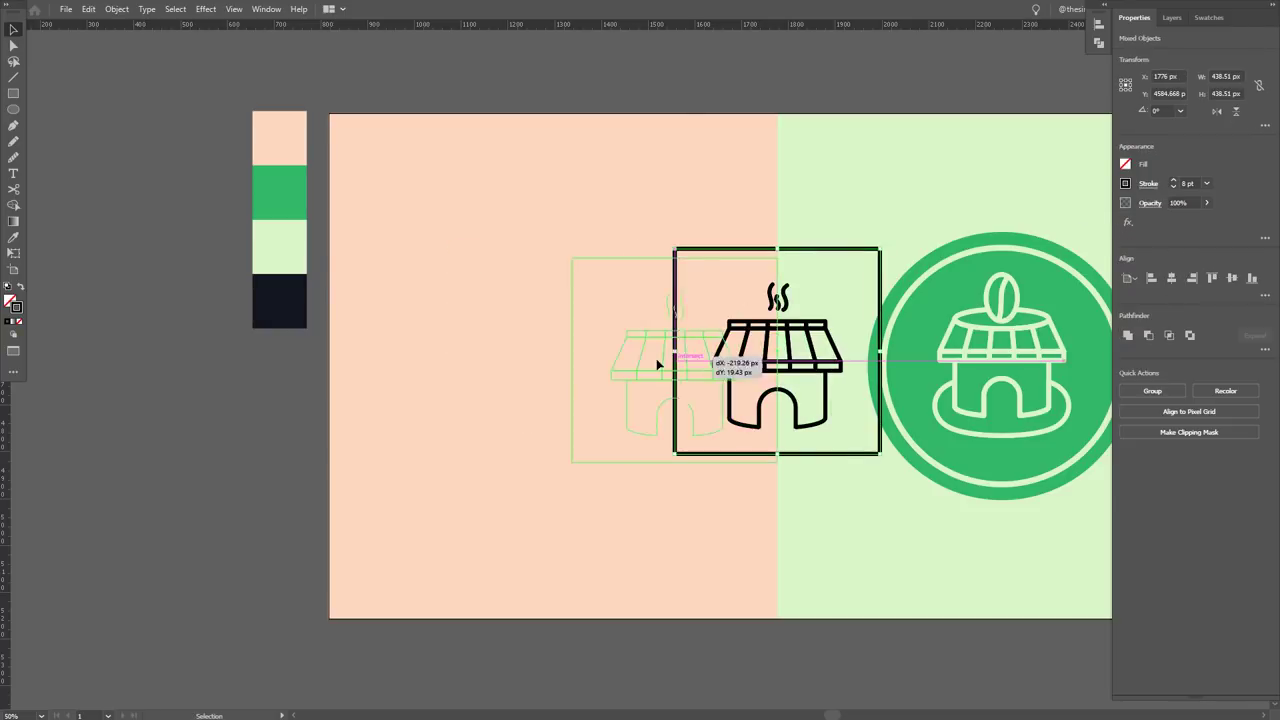
{"action": "left_click", "coordinate": [1130, 279]}
{"action": "left_click", "coordinate": [1171, 277]}
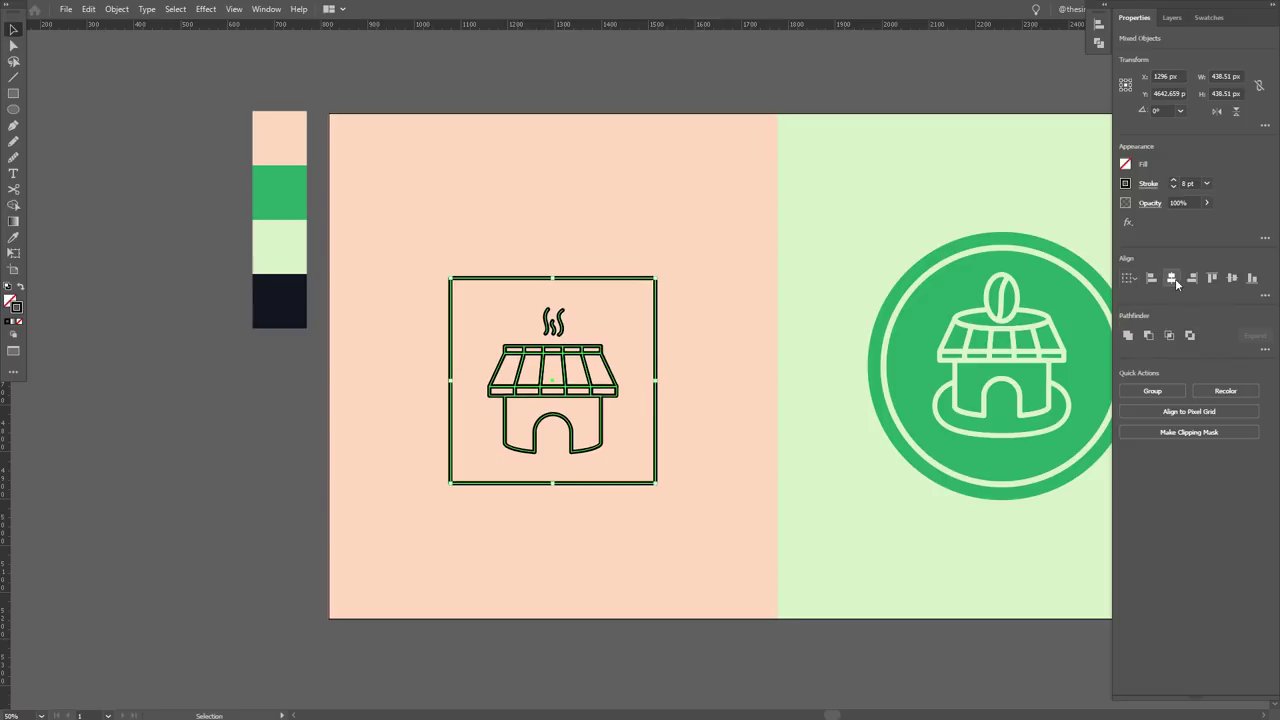
{"action": "left_click", "coordinate": [616, 408]}
- Nudge the house icon into place and narrow the square frame
{"action": "scroll", "coordinate": [561, 400], "scroll_direction": "up", "scroll_amount": 1}
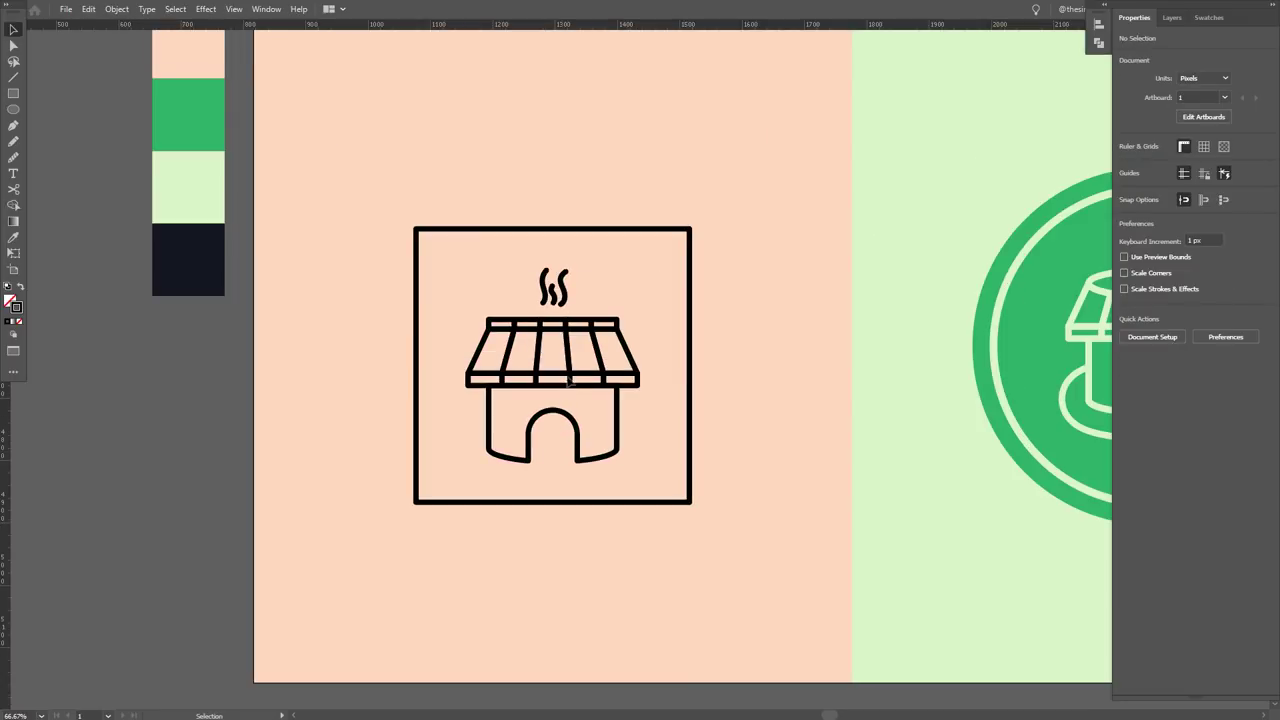
{"action": "left_click", "coordinate": [568, 382]}
{"action": "key", "text": "shift+Up"}
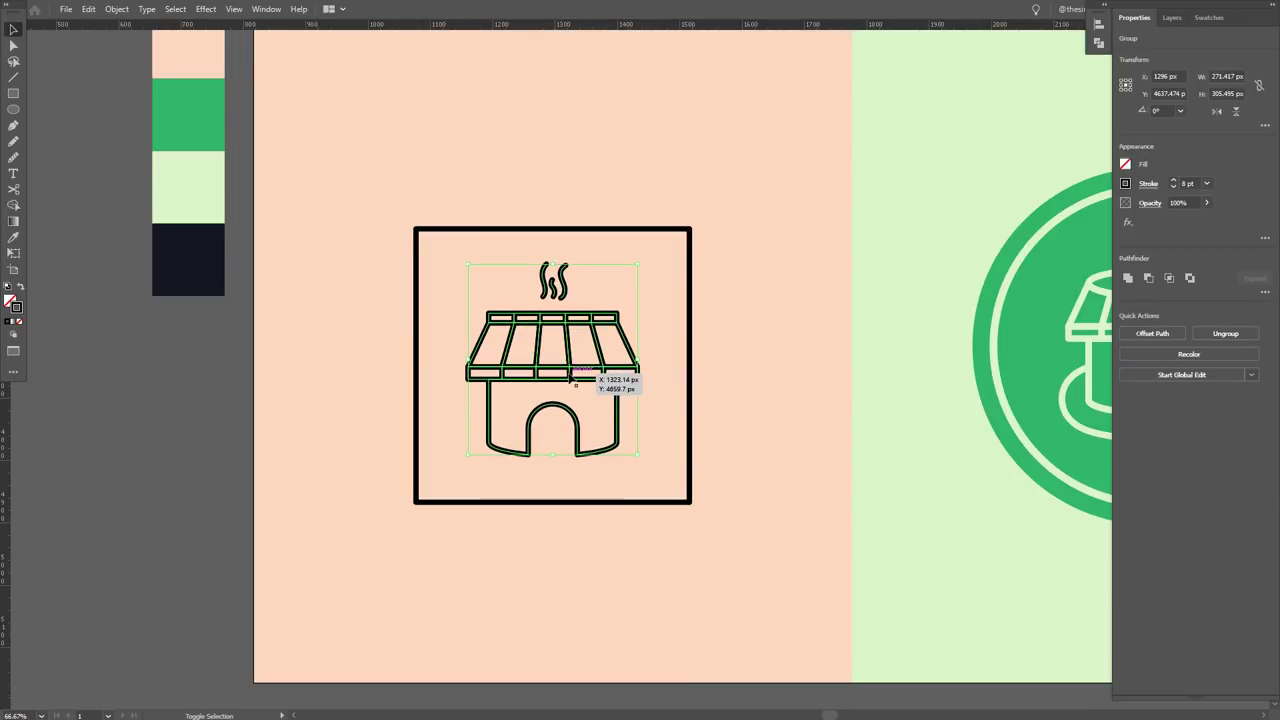
{"action": "key", "text": "shift+Down"}
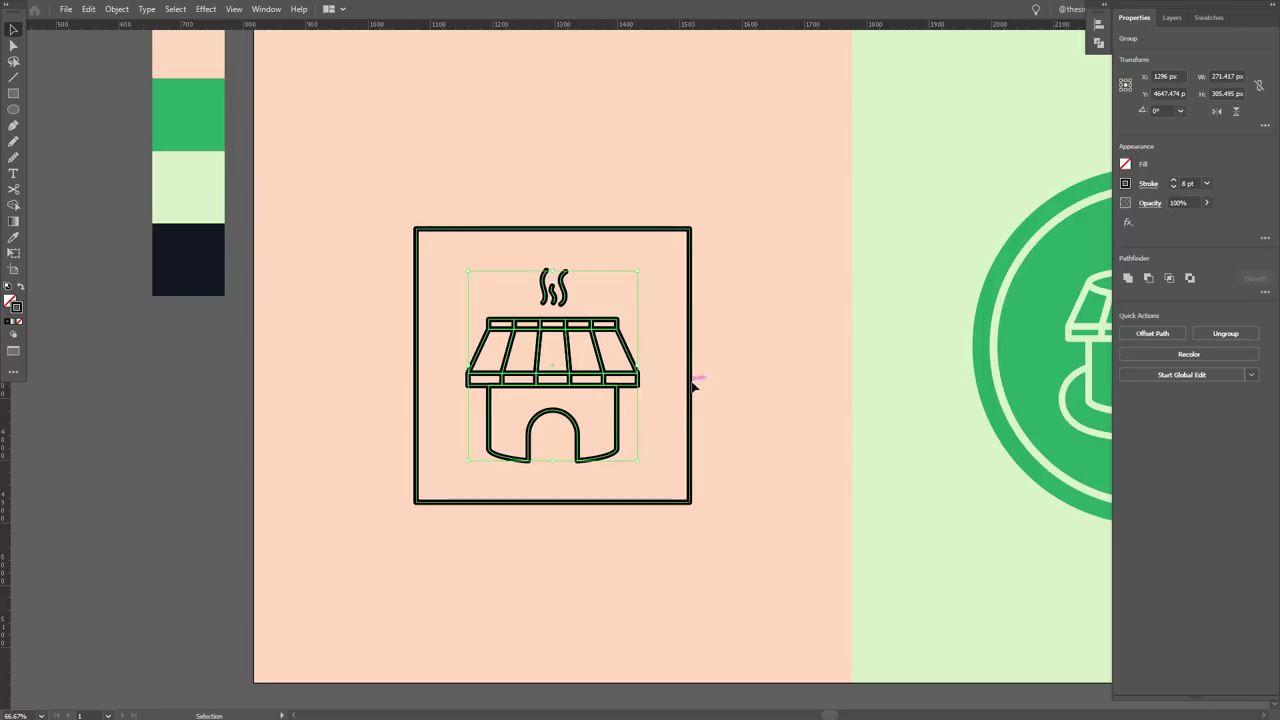
{"action": "left_click", "coordinate": [689, 376]}
{"action": "left_click_drag", "start_coordinate": [690, 365], "coordinate": [674, 363]}
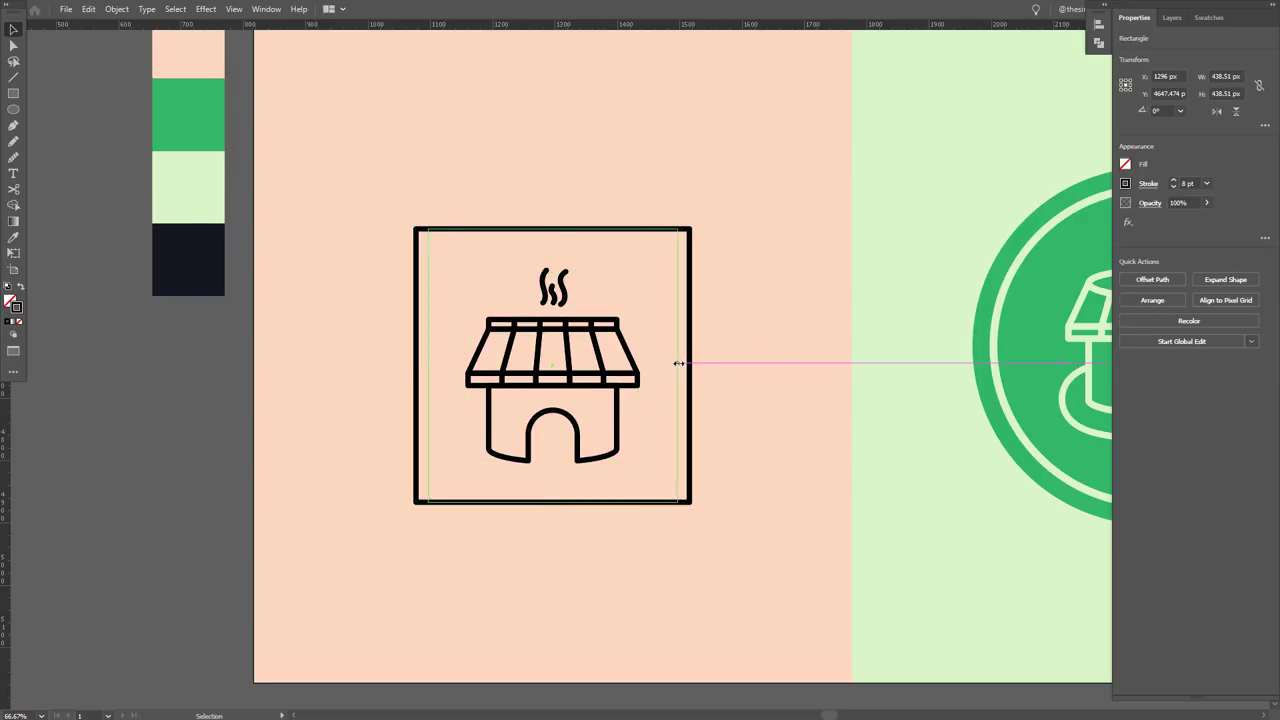
- Copy the frame downward and shorten the copy into a lower band
{"action": "left_click_drag", "start_coordinate": [567, 504], "coordinate": [560, 604]}
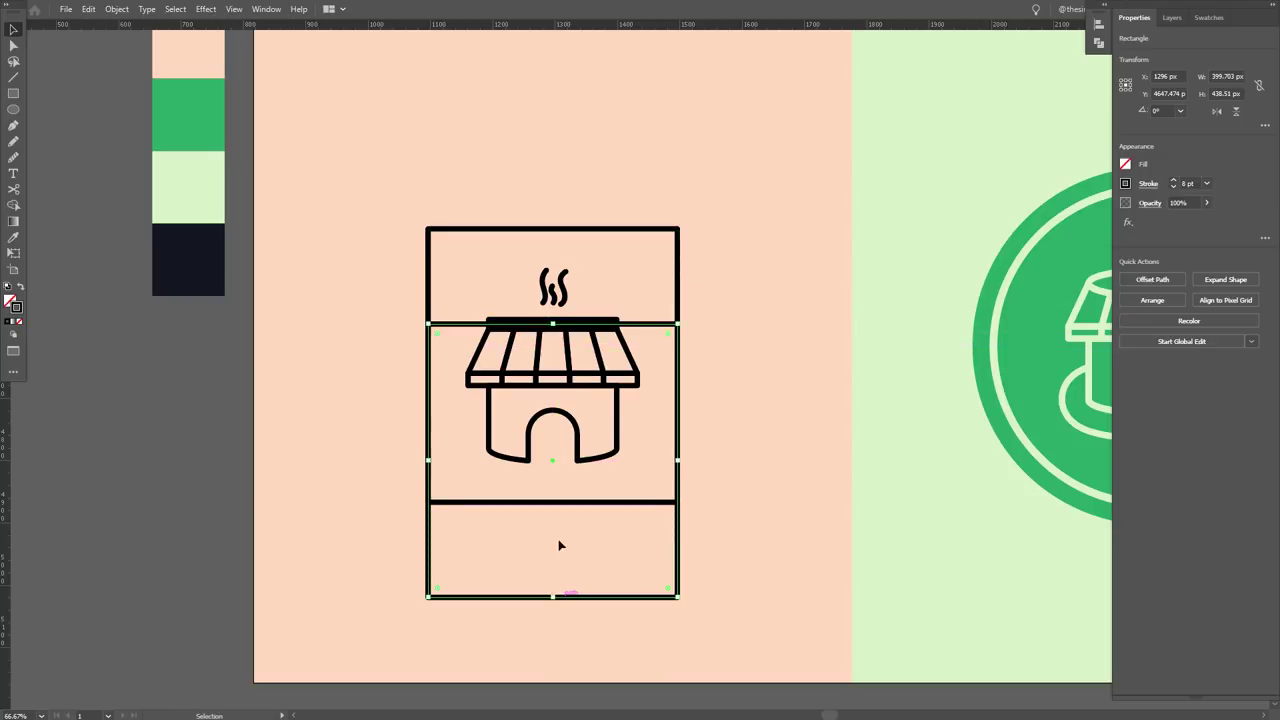
{"action": "left_click_drag", "start_coordinate": [553, 325], "coordinate": [553, 500]}
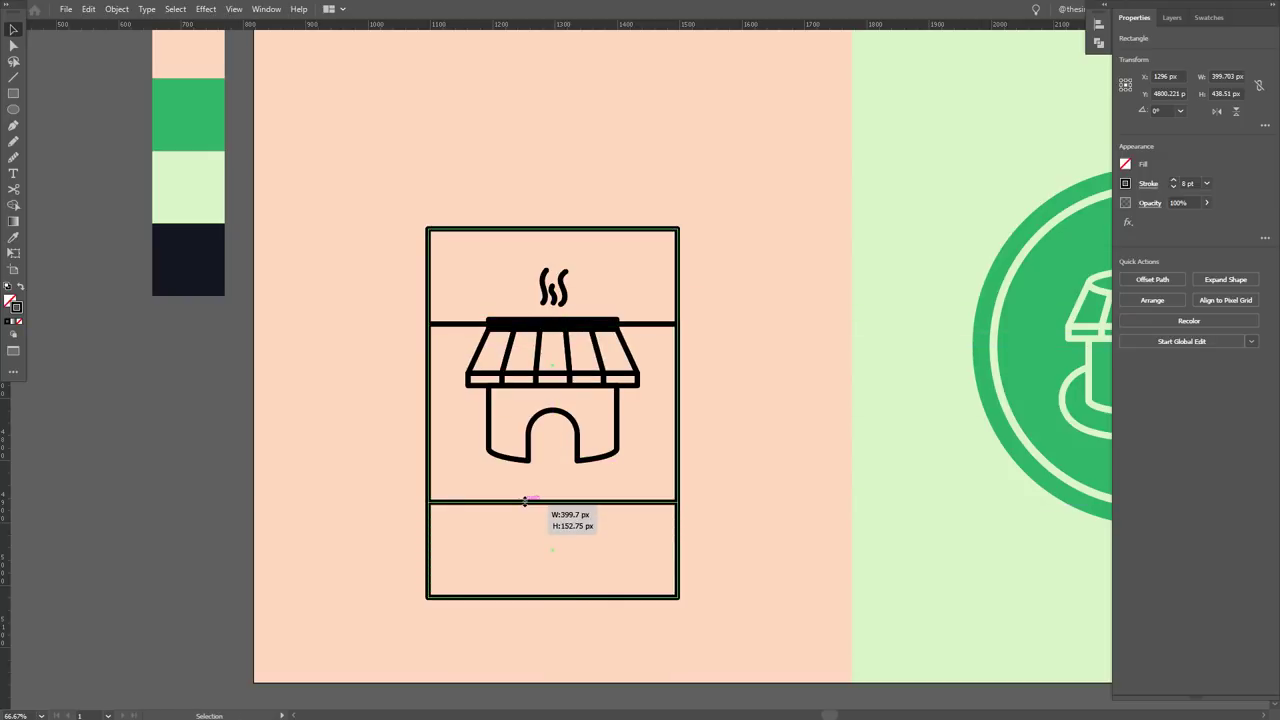
{"action": "left_click", "coordinate": [726, 456]}
- Arch the upper frame's top and round the band's bottom corners
{"action": "key", "text": "a"}
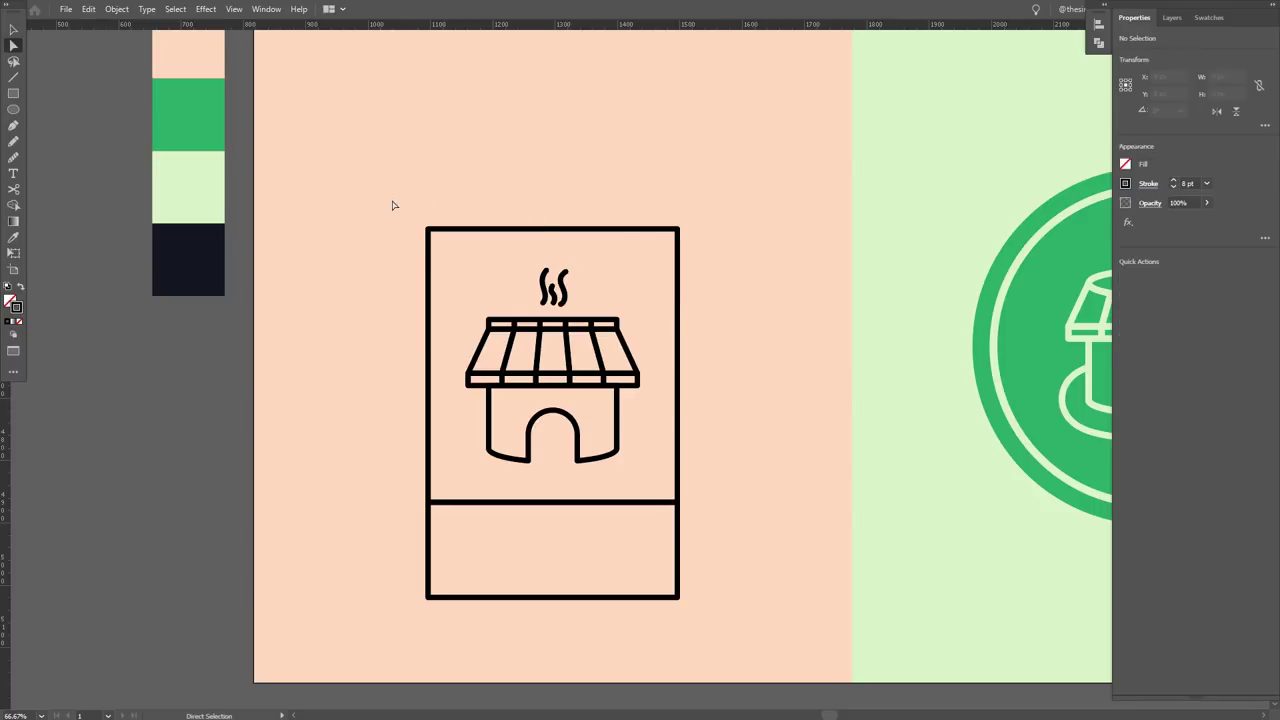
{"action": "left_click_drag", "start_coordinate": [702, 253], "coordinate": [580, 528]}
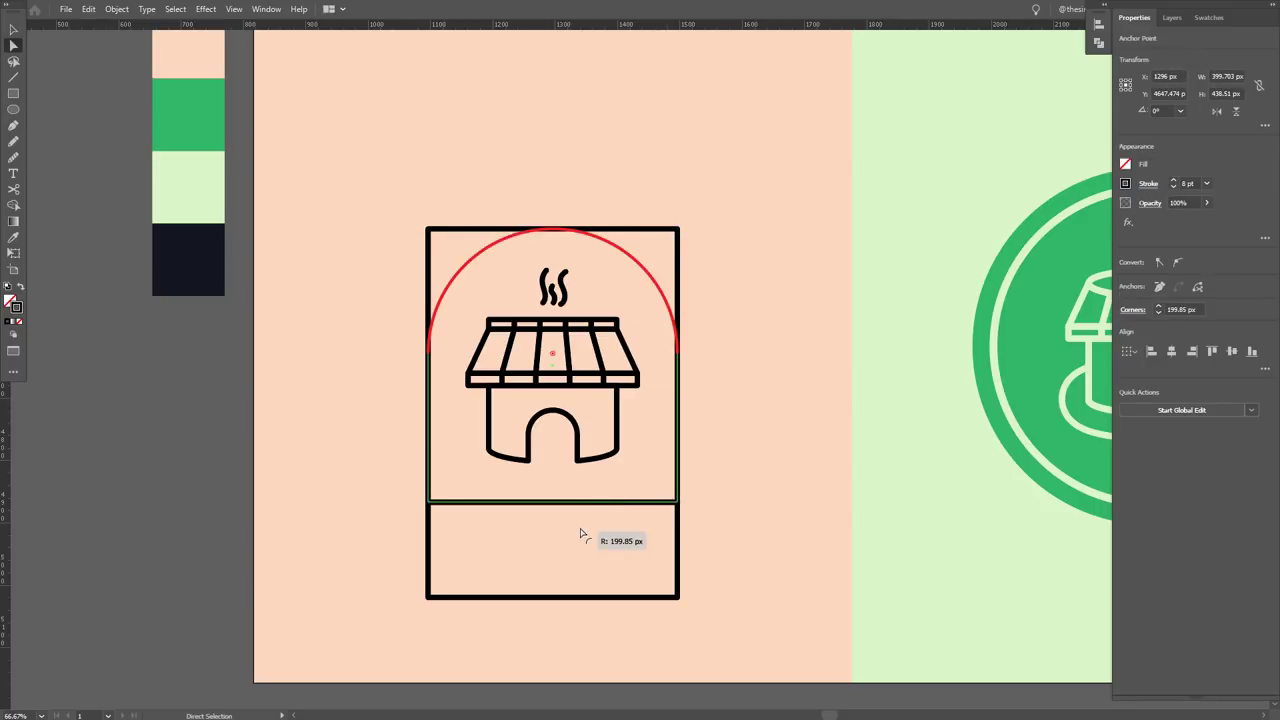
{"action": "left_click", "coordinate": [703, 626]}
{"action": "left_click_drag", "start_coordinate": [378, 556], "coordinate": [379, 557]}
{"action": "left_click_drag", "start_coordinate": [448, 582], "coordinate": [440, 586]}
{"action": "left_click", "coordinate": [791, 429]}
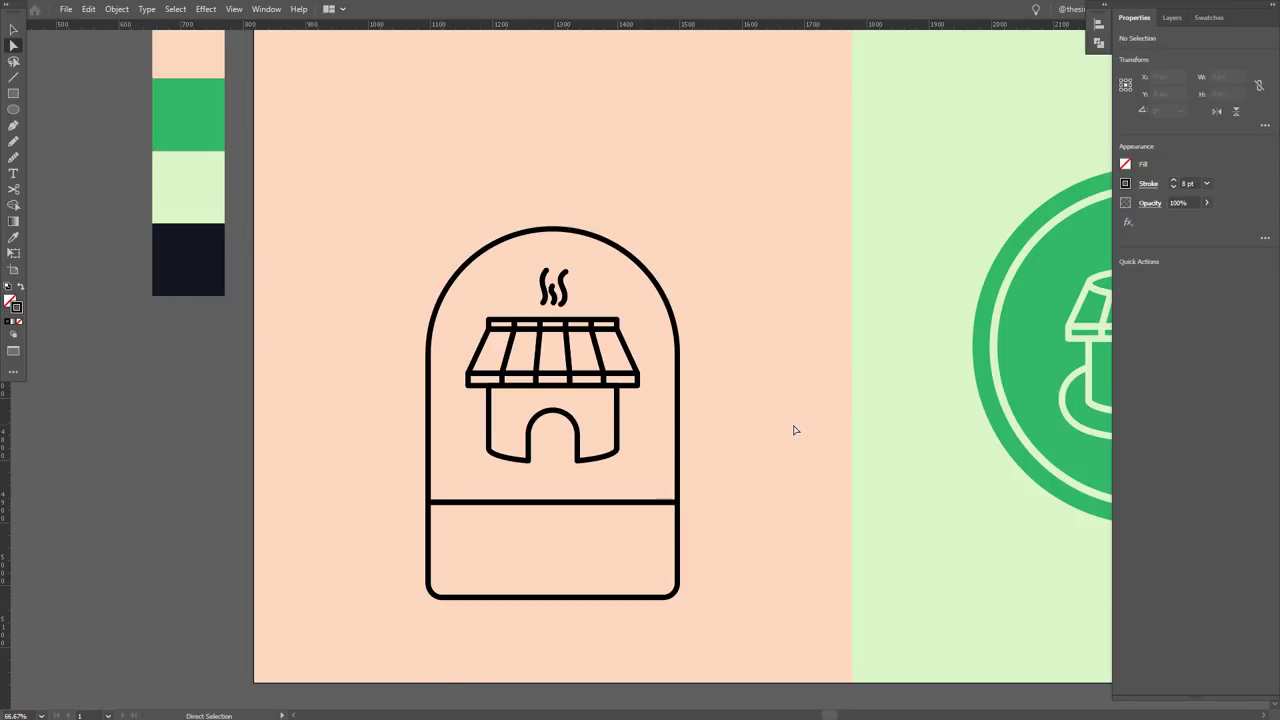
- Nudge the house icon upward inside the arched frame
{"action": "left_click", "coordinate": [586, 455]}
{"action": "scroll", "coordinate": [586, 463], "scroll_direction": "down", "scroll_amount": 3}
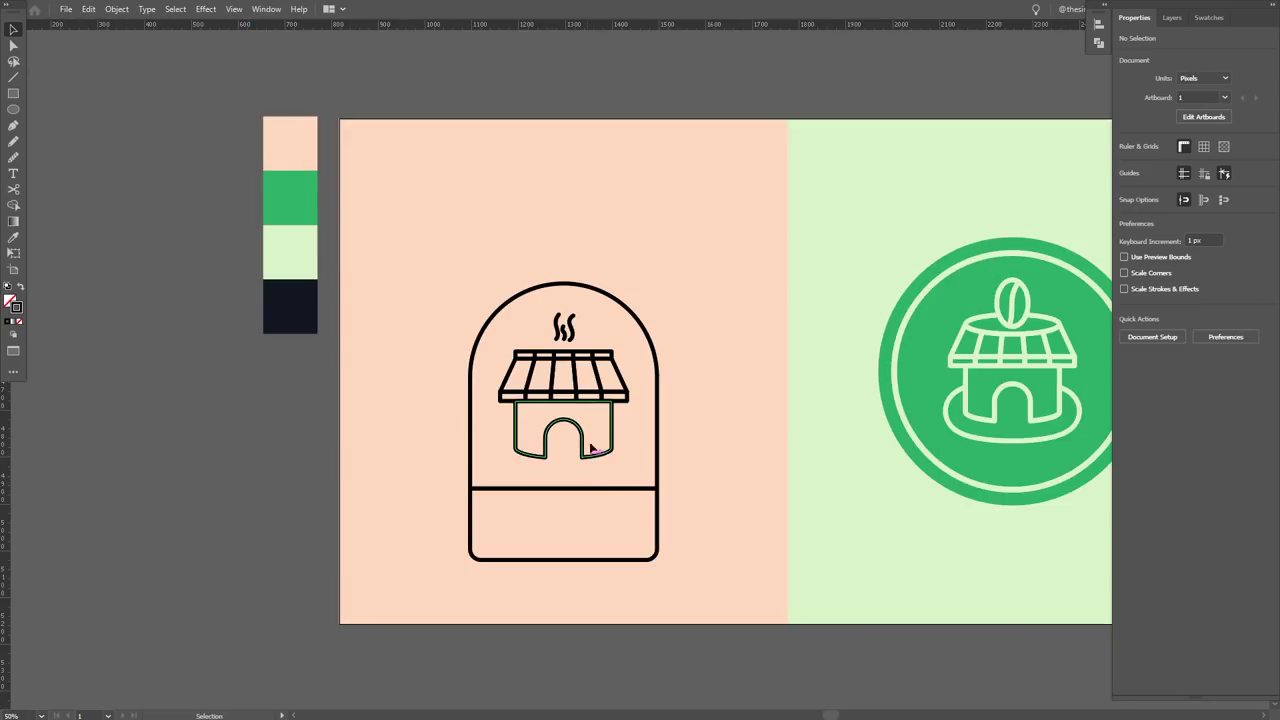
{"action": "key", "text": "Up"}
{"action": "key", "text": "Up"}
{"action": "key", "text": "Up"}
{"action": "key", "text": "Up"}
{"action": "key", "text": "Up"}
{"action": "key", "text": "Up"}
{"action": "key", "text": "Up"}
{"action": "key", "text": "Up"}
{"action": "key", "text": "Up"}
{"action": "left_click", "coordinate": [703, 481]}
{"action": "scroll", "coordinate": [703, 481], "scroll_direction": "up", "scroll_amount": 3}
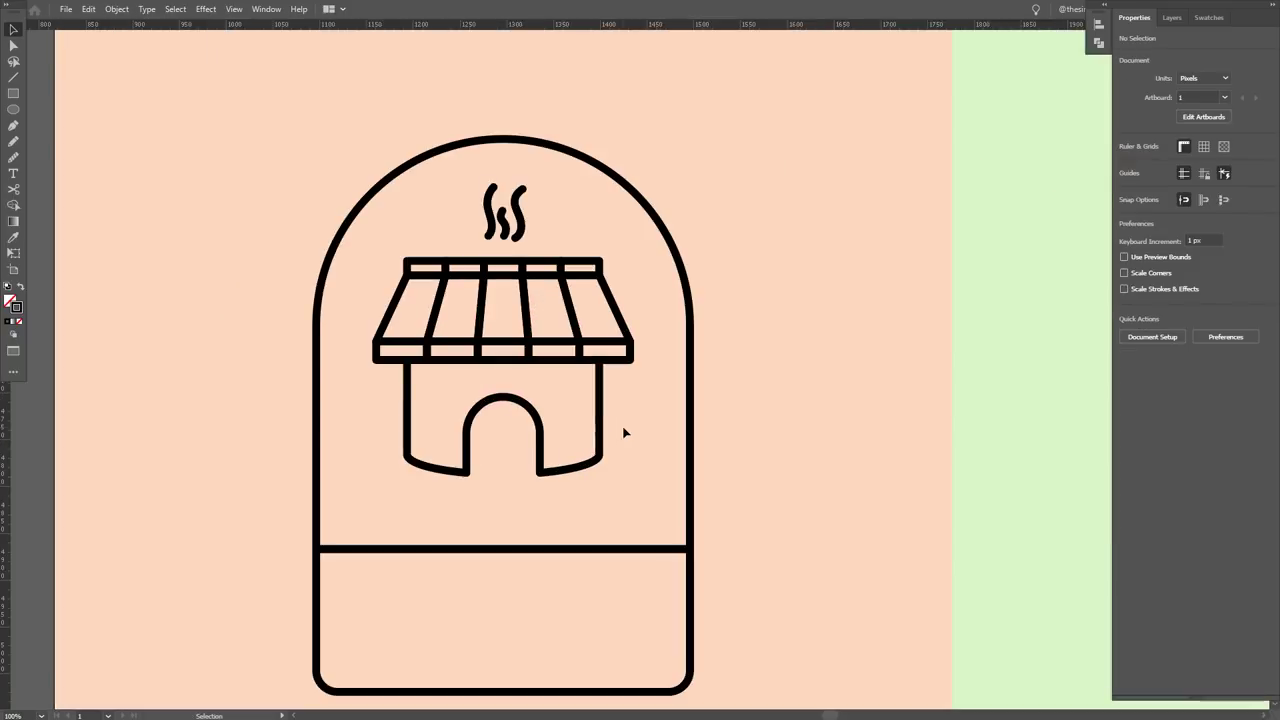
- Draw a diagonal ground line and a door path edge below the house
{"action": "scroll", "coordinate": [480, 526], "scroll_direction": "up", "scroll_amount": 1}
{"action": "left_click", "coordinate": [13, 77]}
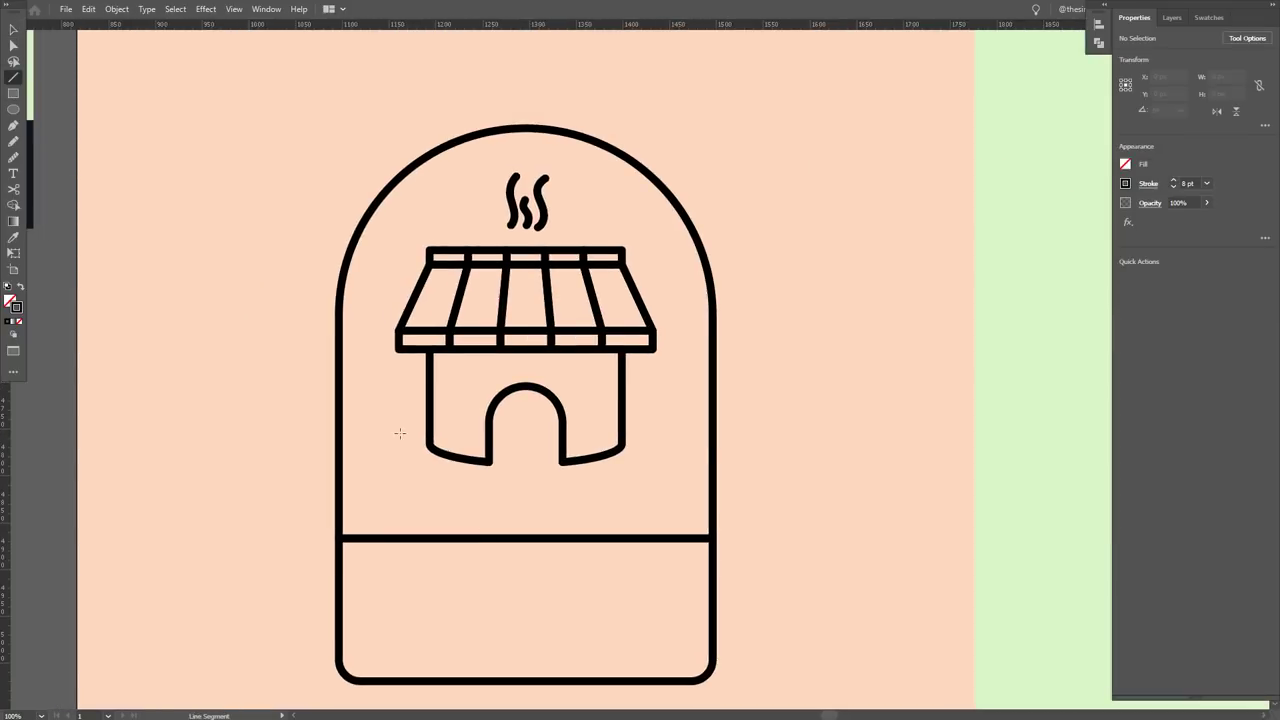
{"action": "left_click_drag", "start_coordinate": [428, 447], "coordinate": [338, 538]}
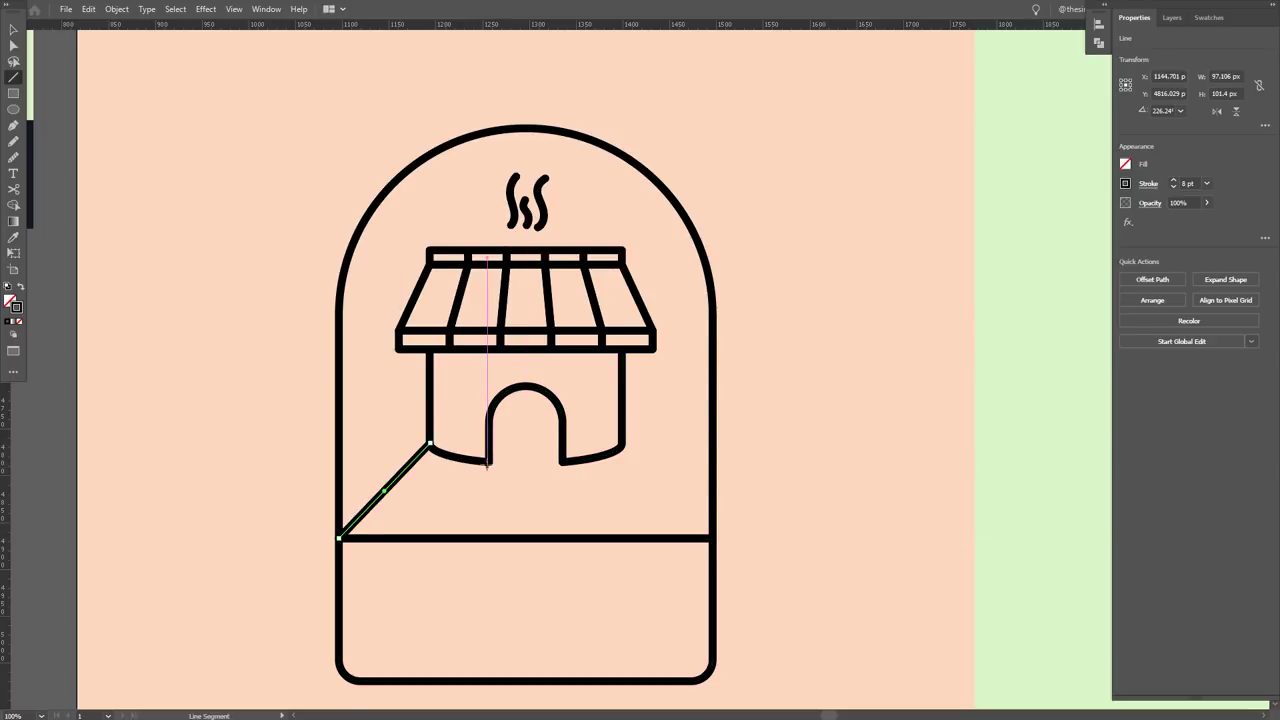
{"action": "left_click_drag", "start_coordinate": [487, 462], "coordinate": [475, 537]}
{"action": "key", "text": "v"}
{"action": "left_click", "coordinate": [848, 451]}
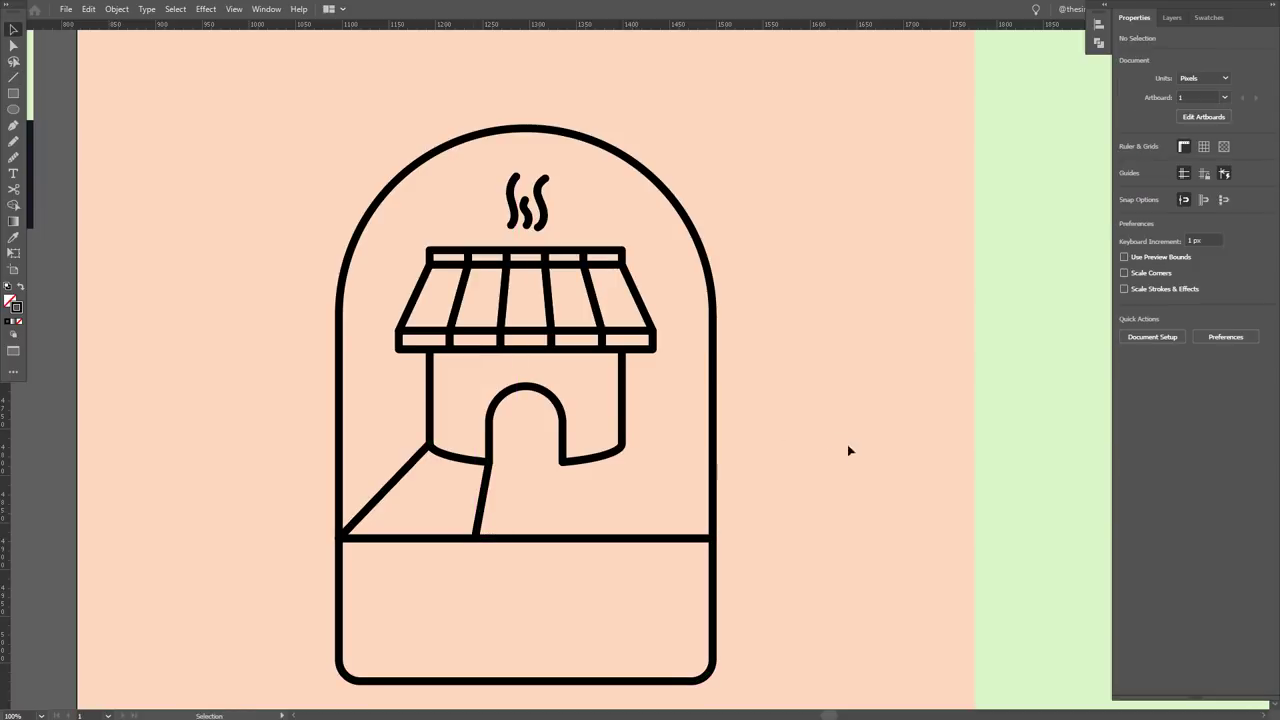
- Reflect a vertical copy of both lines to the other side
{"action": "left_click_drag", "start_coordinate": [397, 481], "coordinate": [386, 491]}
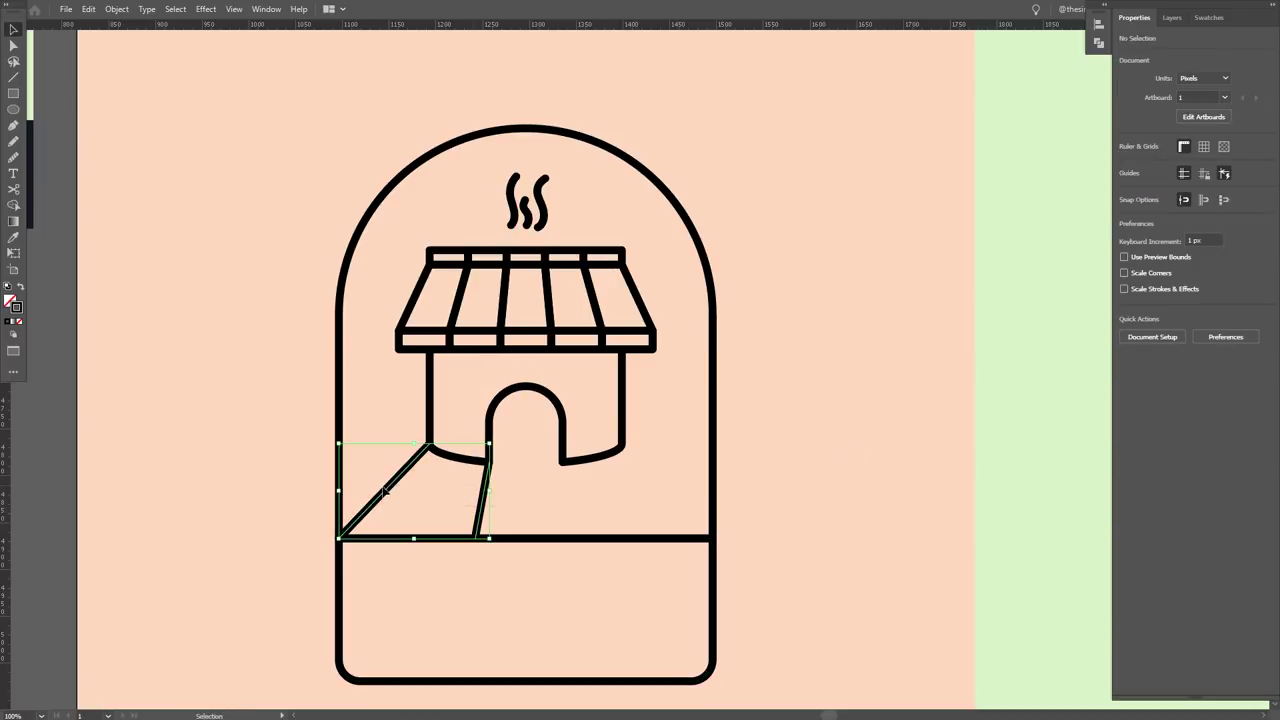
{"action": "key", "text": "o"}
{"action": "left_click", "coordinate": [525, 383], "text": "alt"}
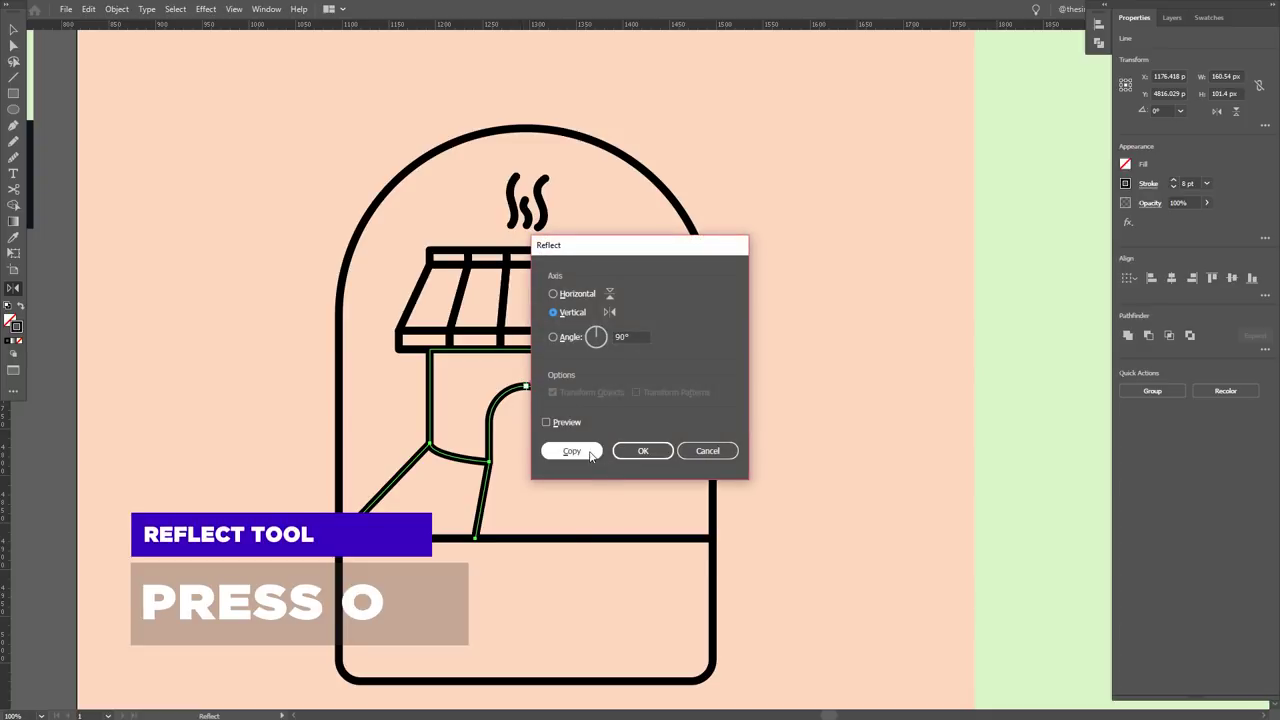
{"action": "left_click", "coordinate": [571, 449]}
{"action": "key", "text": "v"}
{"action": "left_click", "coordinate": [605, 504]}
{"action": "scroll", "coordinate": [380, 513], "scroll_direction": "up", "scroll_amount": 1}
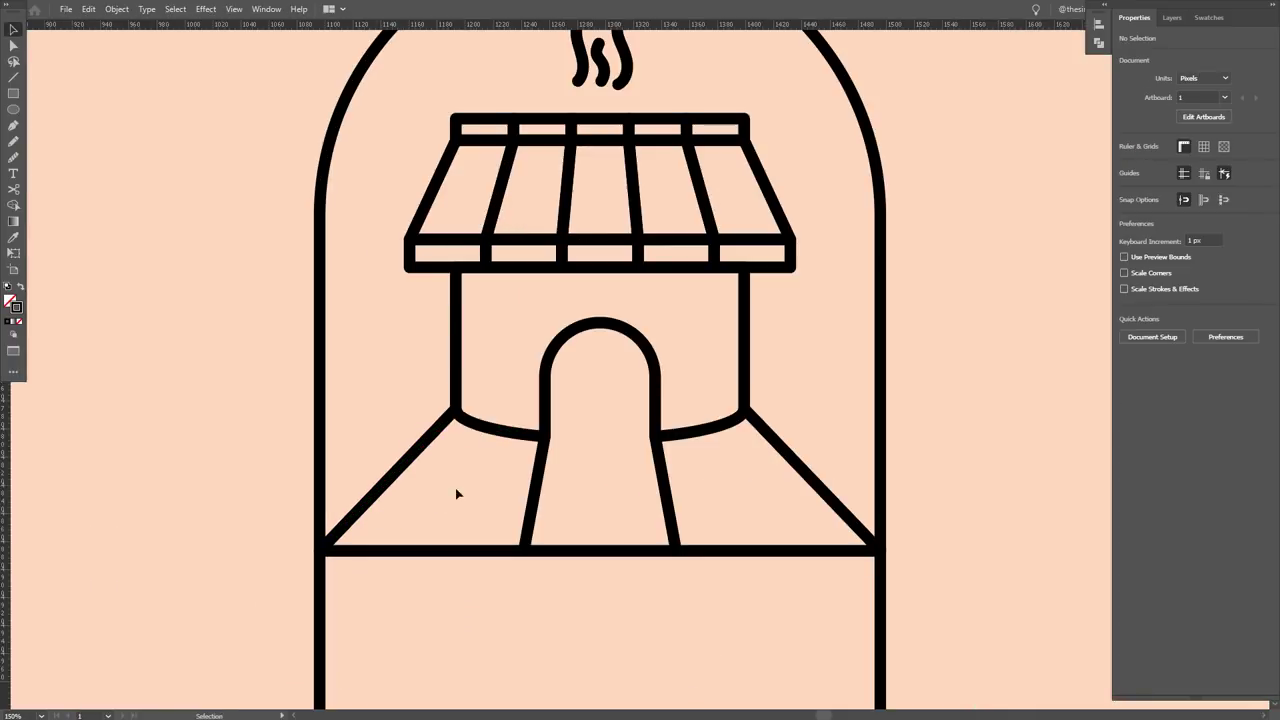
- Copy the building's bottom outline and delete its vertical sides, leaving only the curve
{"action": "scroll", "coordinate": [501, 464], "scroll_direction": "up", "scroll_amount": 1}
{"action": "key", "text": "a"}
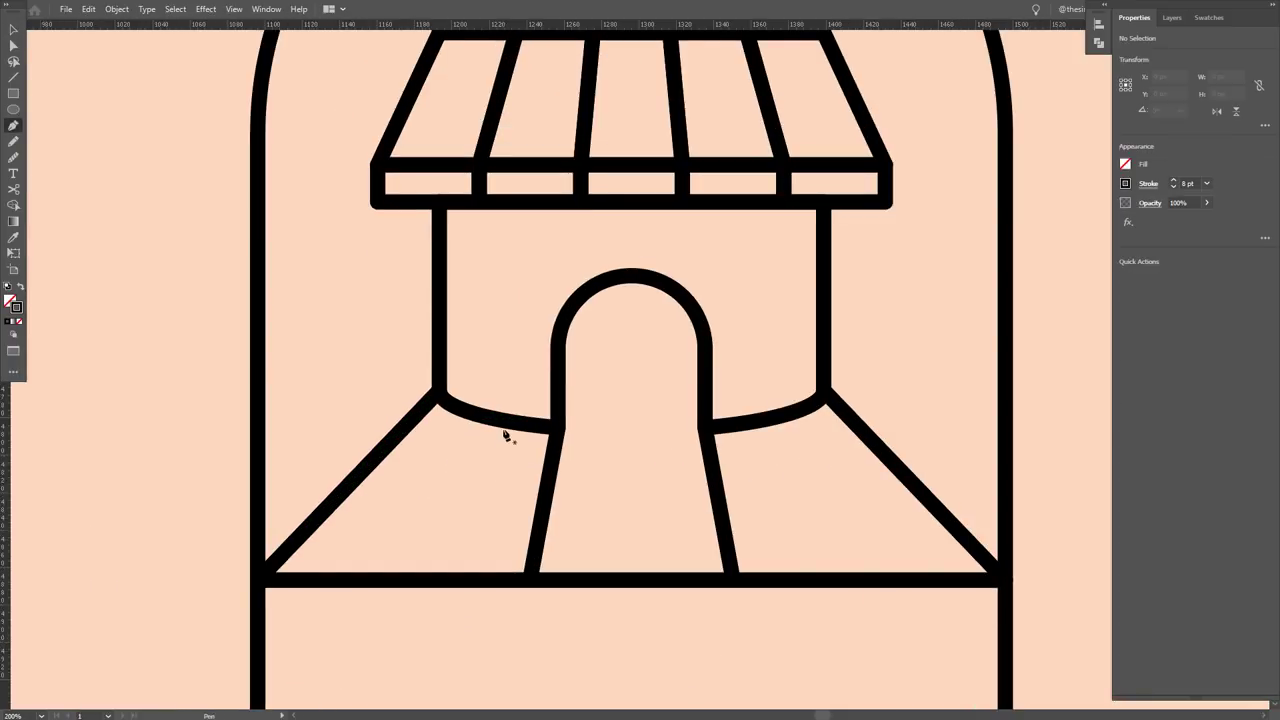
{"action": "left_click", "coordinate": [556, 425]}
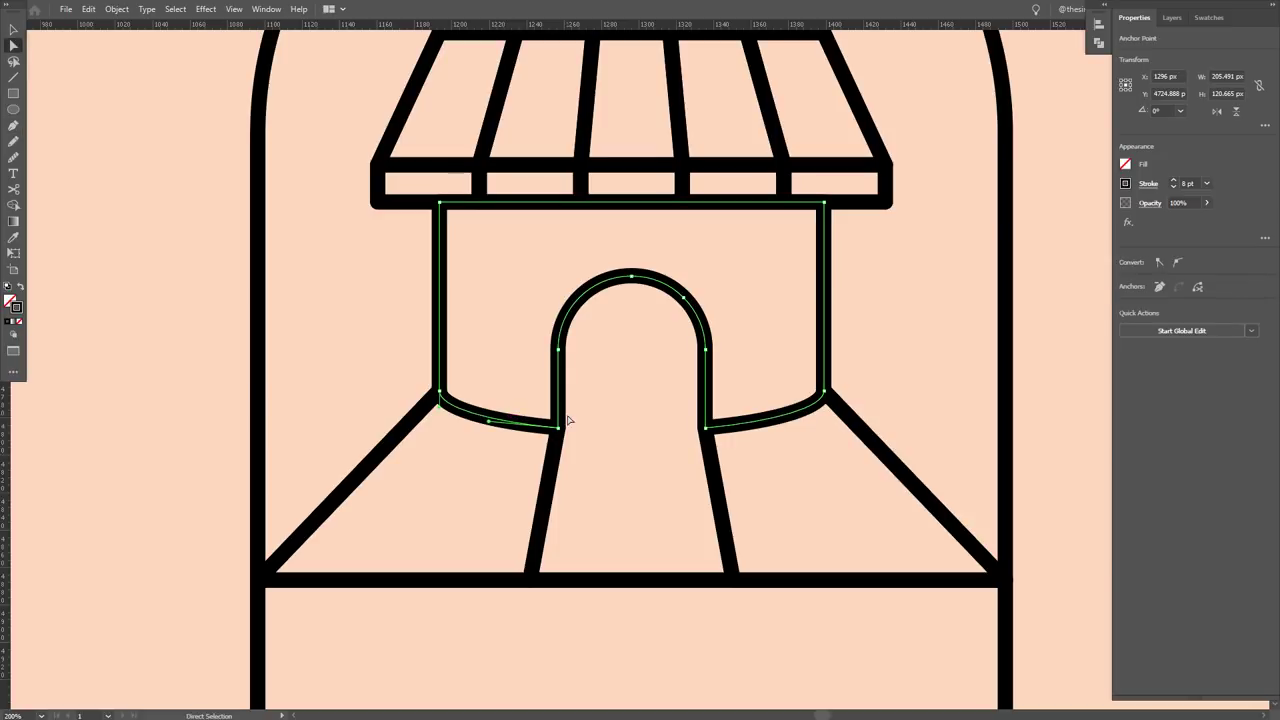
{"action": "left_click", "coordinate": [442, 395]}
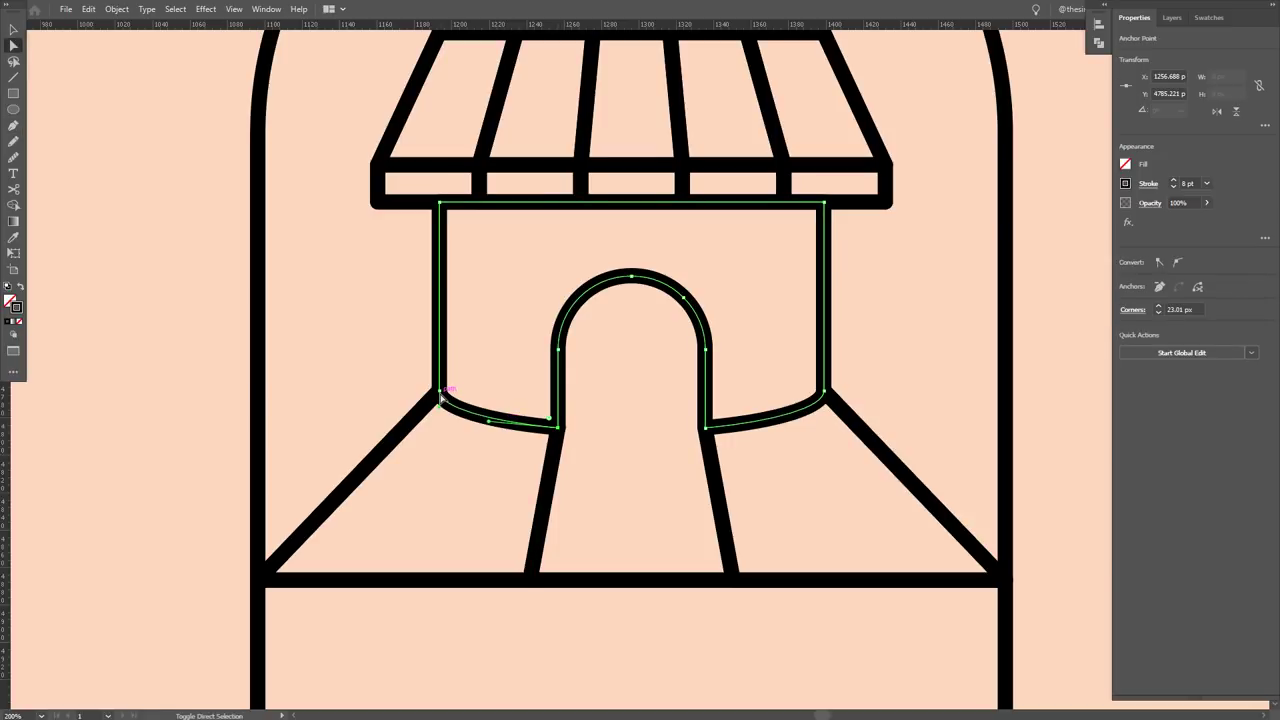
{"action": "key", "text": "v"}
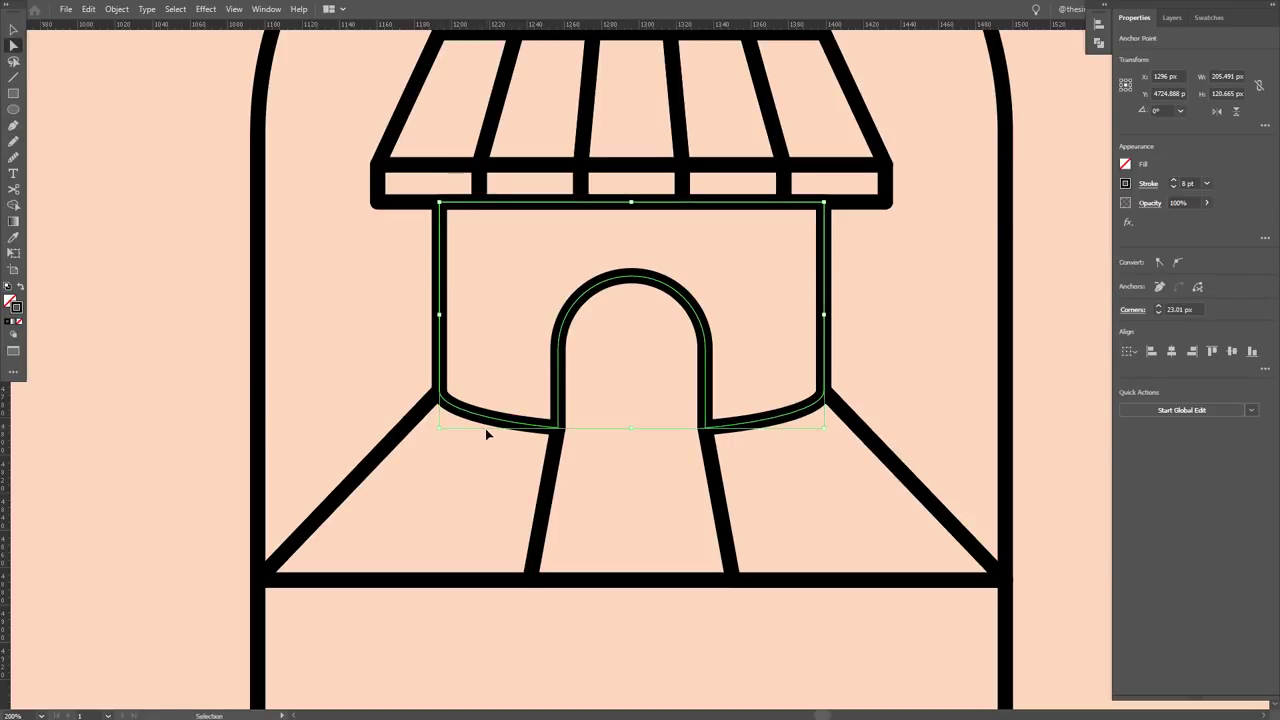
{"action": "key", "text": "a"}
{"action": "left_click_drag", "start_coordinate": [485, 430], "coordinate": [640, 473]}
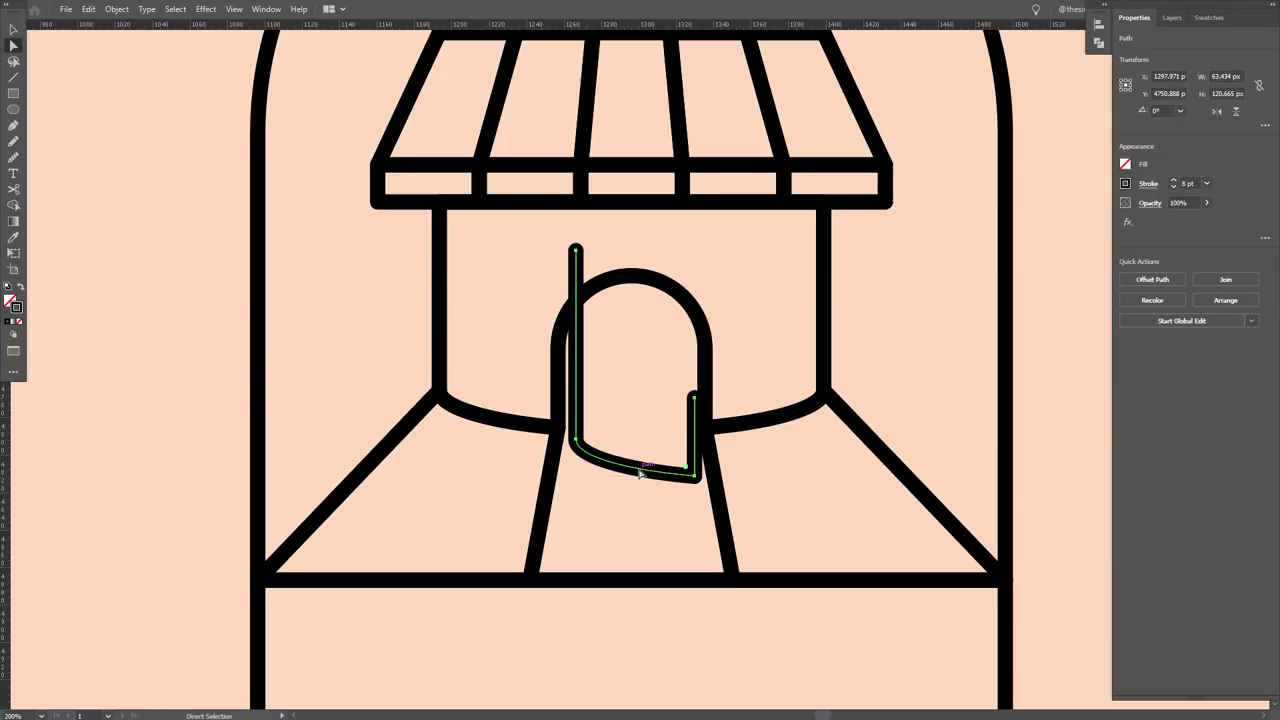
{"action": "left_click", "coordinate": [576, 251]}
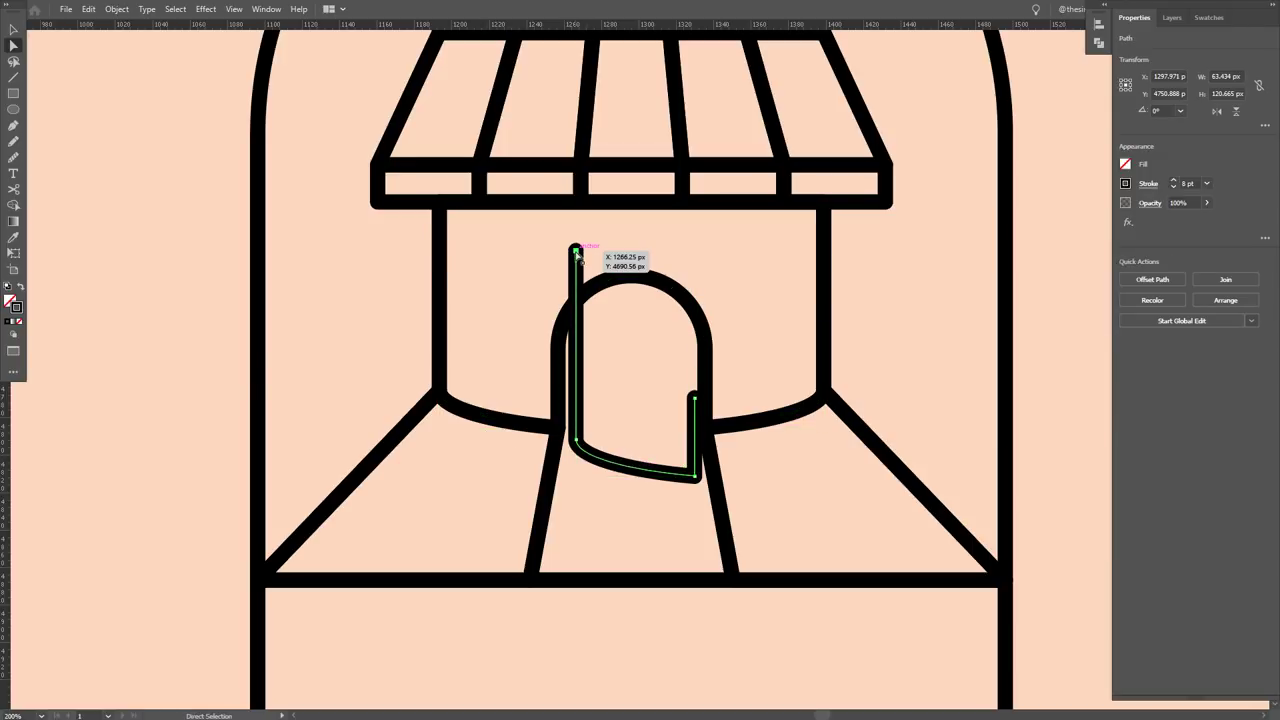
{"action": "key", "text": "Delete"}
{"action": "left_click", "coordinate": [695, 398]}
{"action": "key", "text": "Delete"}
- Move the curve left below the building base and raise its left end
{"action": "key", "text": "v"}
{"action": "left_click", "coordinate": [645, 462]}
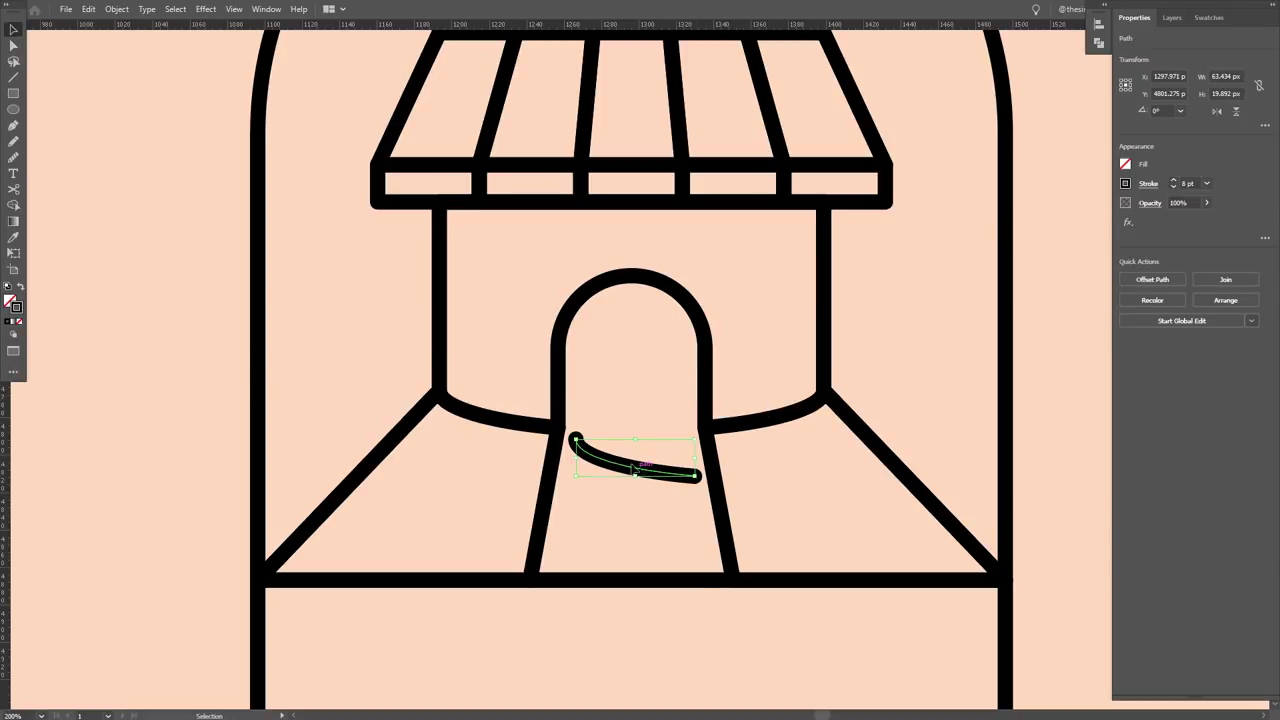
{"action": "mouse_move", "coordinate": [638, 469]}
{"action": "left_mouse_down"}
{"action": "mouse_move", "coordinate": [483, 446]}
{"action": "mouse_move", "coordinate": [530, 462]}
{"action": "left_mouse_up"}
{"action": "left_click", "coordinate": [470, 470]}
{"action": "left_click", "coordinate": [522, 434]}
{"action": "key", "text": "a"}
{"action": "left_click_drag", "start_coordinate": [428, 438], "coordinate": [428, 428]}
{"action": "key", "text": "v"}
{"action": "left_click", "coordinate": [408, 463]}
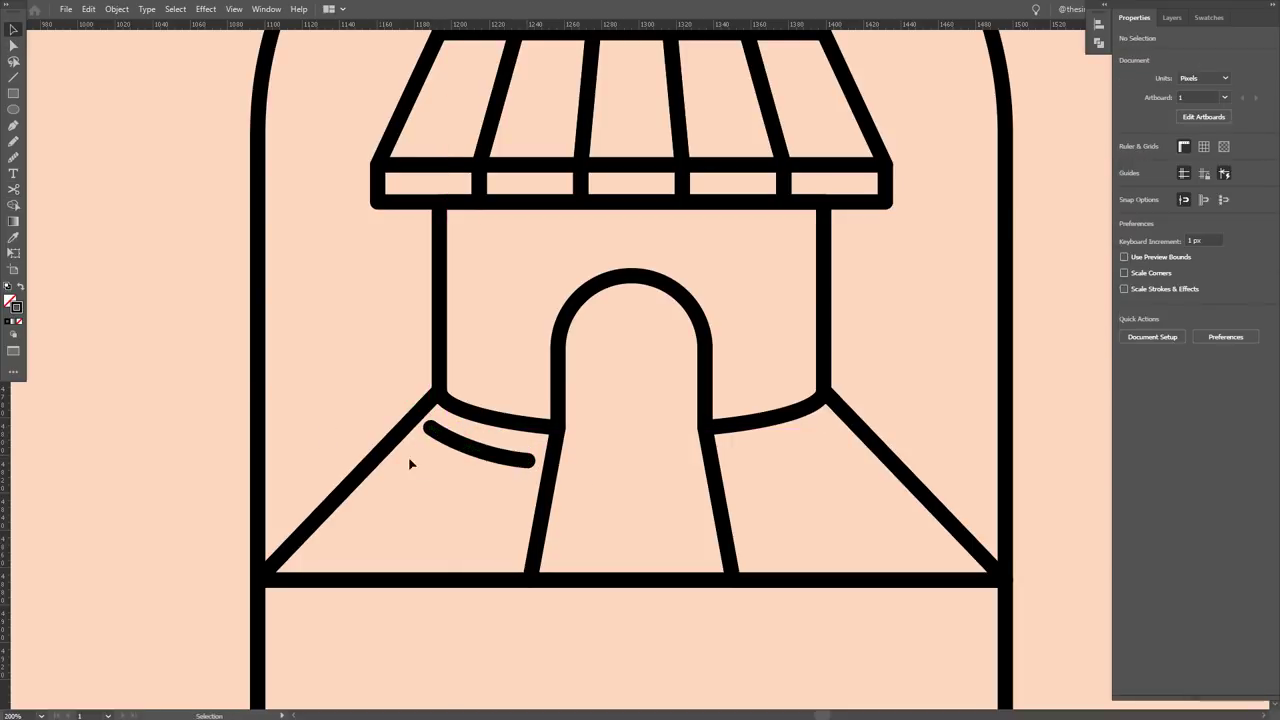
- Remove a stray curve copy and draw a horizontal line near the bottom left
{"action": "left_click_drag", "start_coordinate": [477, 452], "coordinate": [410, 554]}
{"action": "key", "text": "Delete"}
{"action": "left_click", "coordinate": [12, 78]}
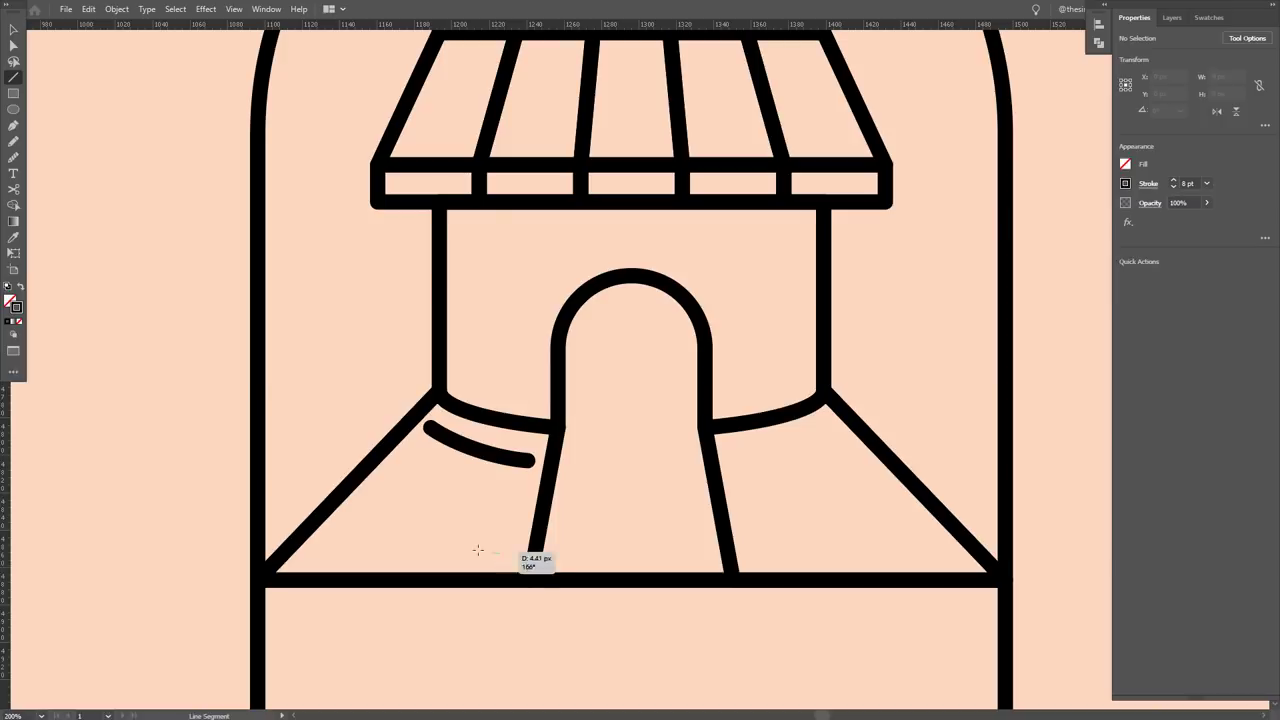
{"action": "left_click_drag", "start_coordinate": [478, 550], "coordinate": [321, 555]}
- Blend the short curve into the horizontal line to form stair strokes
{"action": "key", "text": "v"}
{"action": "left_click", "coordinate": [487, 455], "text": "shift"}
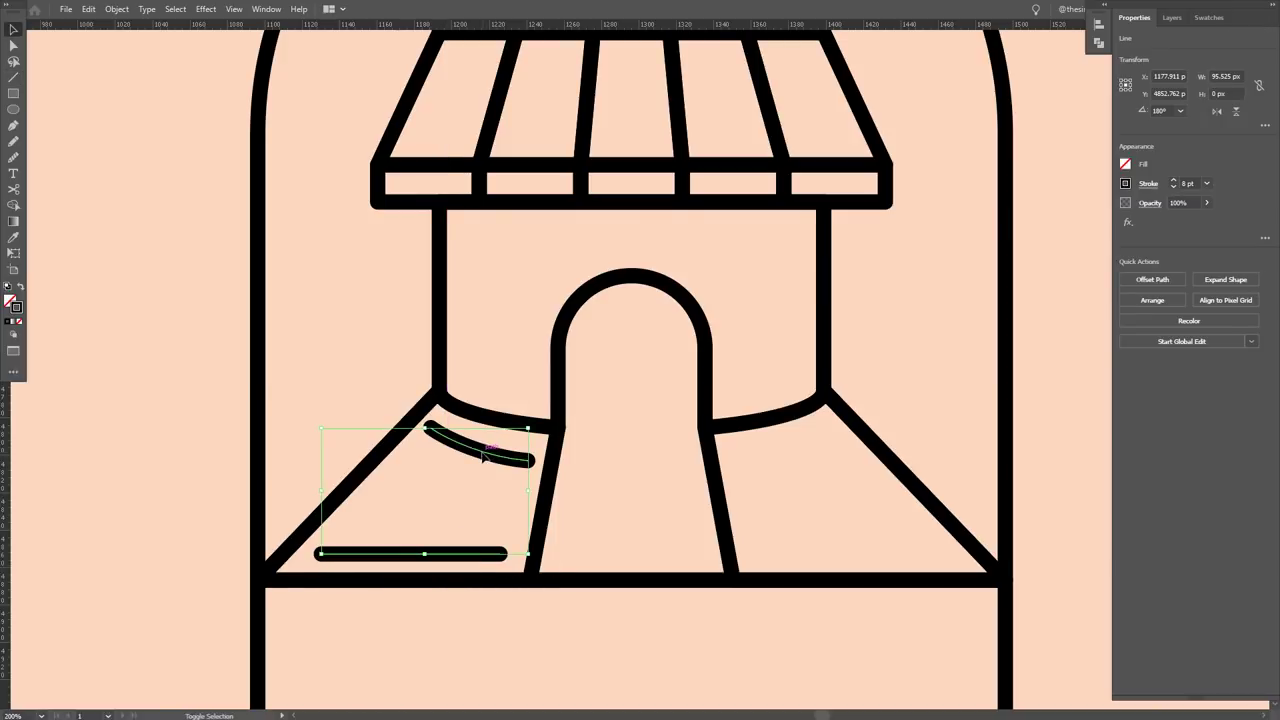
{"action": "left_click", "coordinate": [117, 9]}
{"action": "mouse_move", "coordinate": [190, 356]}
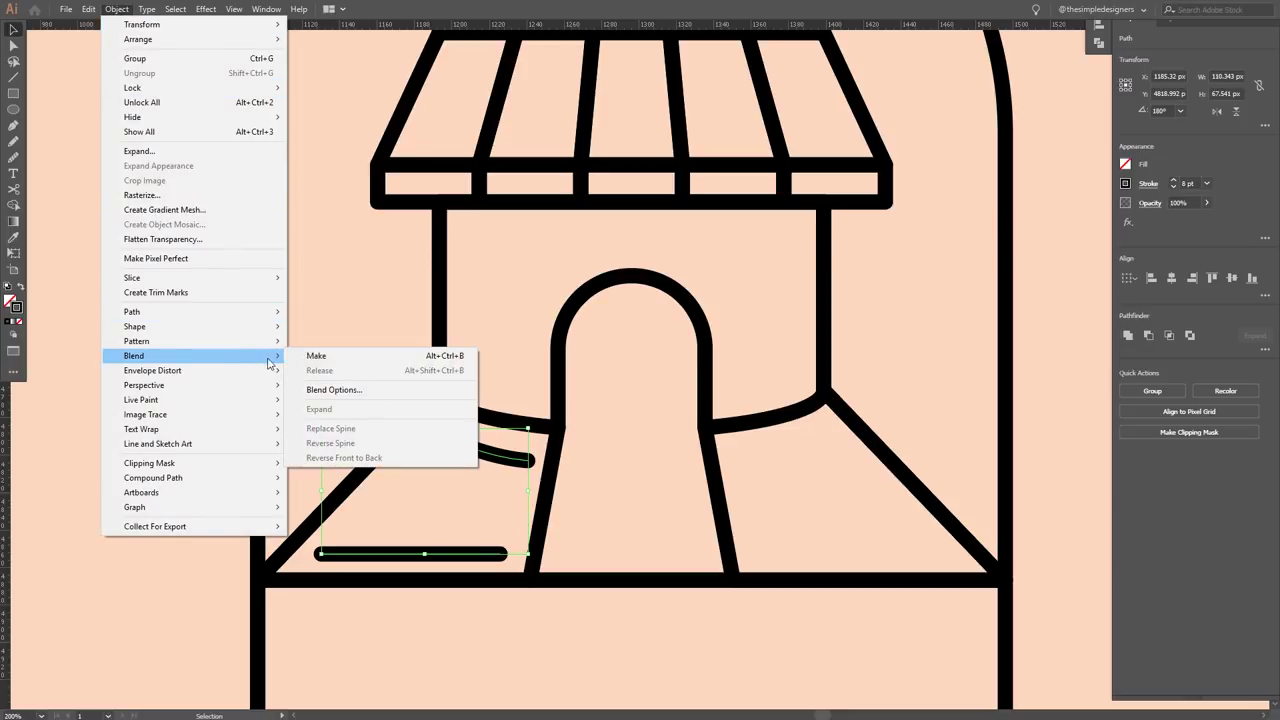
{"action": "left_click", "coordinate": [375, 389]}
{"action": "left_click", "coordinate": [689, 332]}
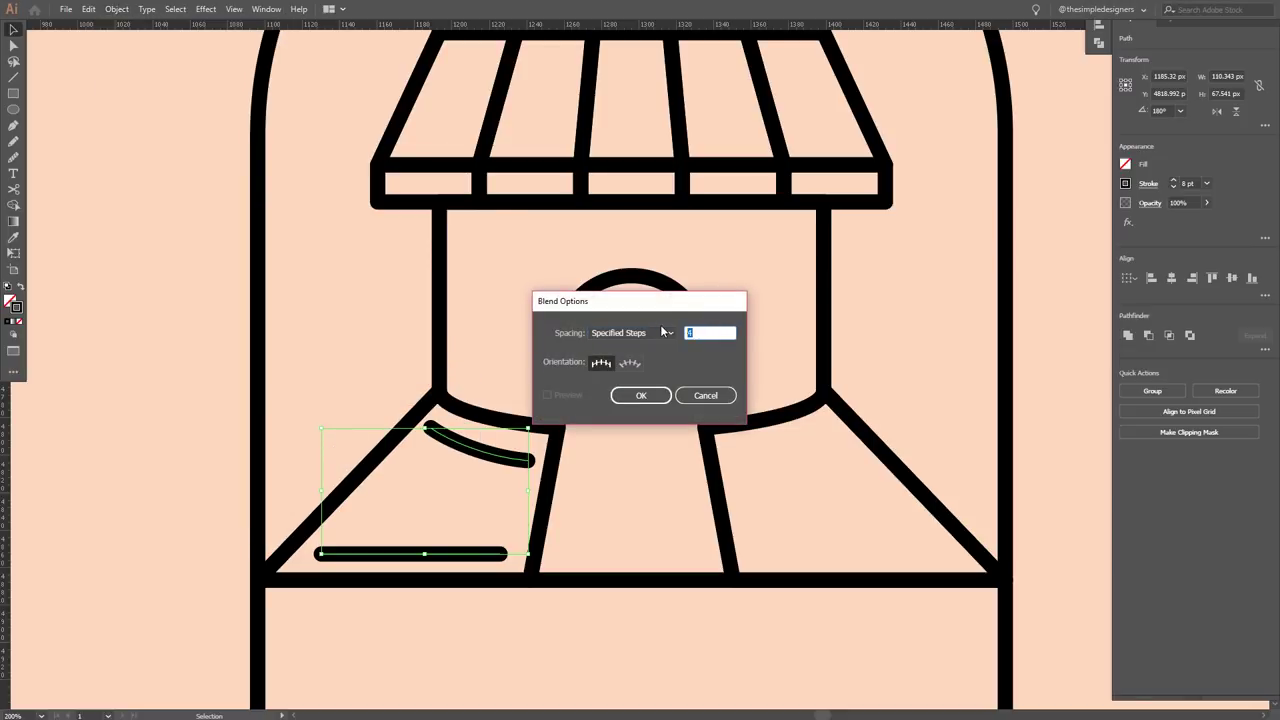
{"action": "left_click", "coordinate": [641, 395]}
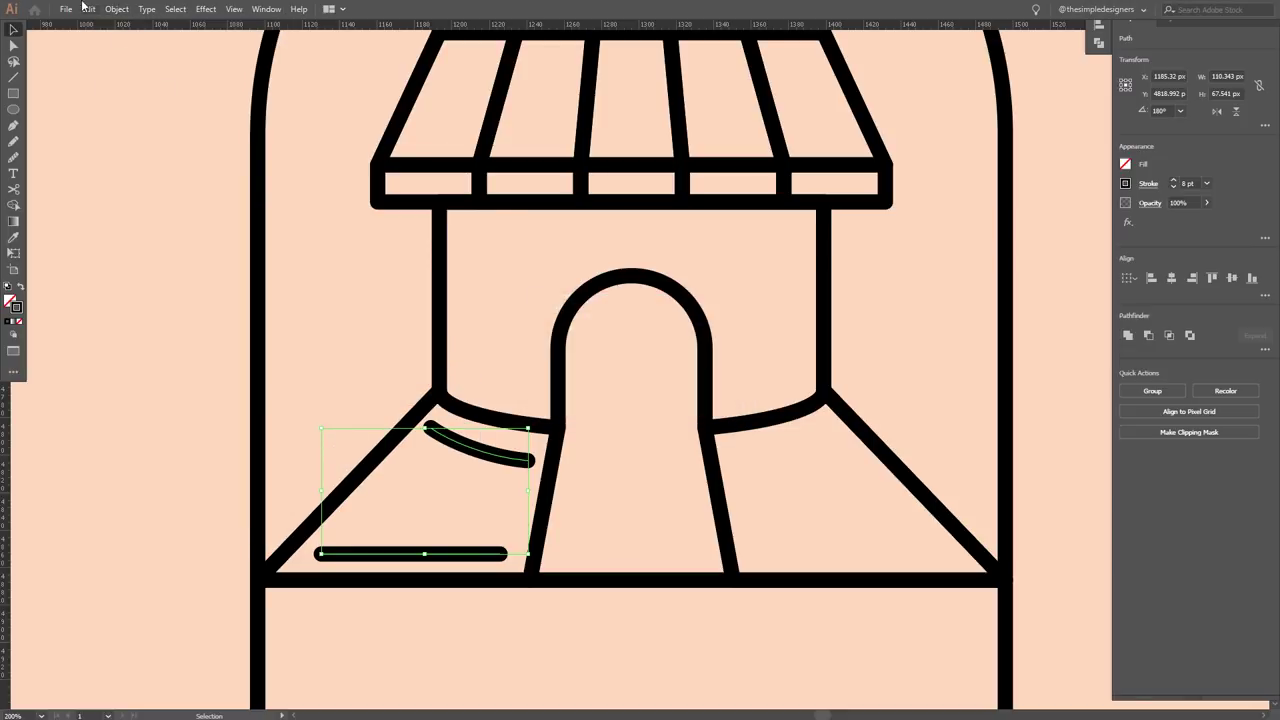
{"action": "left_click", "coordinate": [116, 9]}
{"action": "mouse_move", "coordinate": [134, 356]}
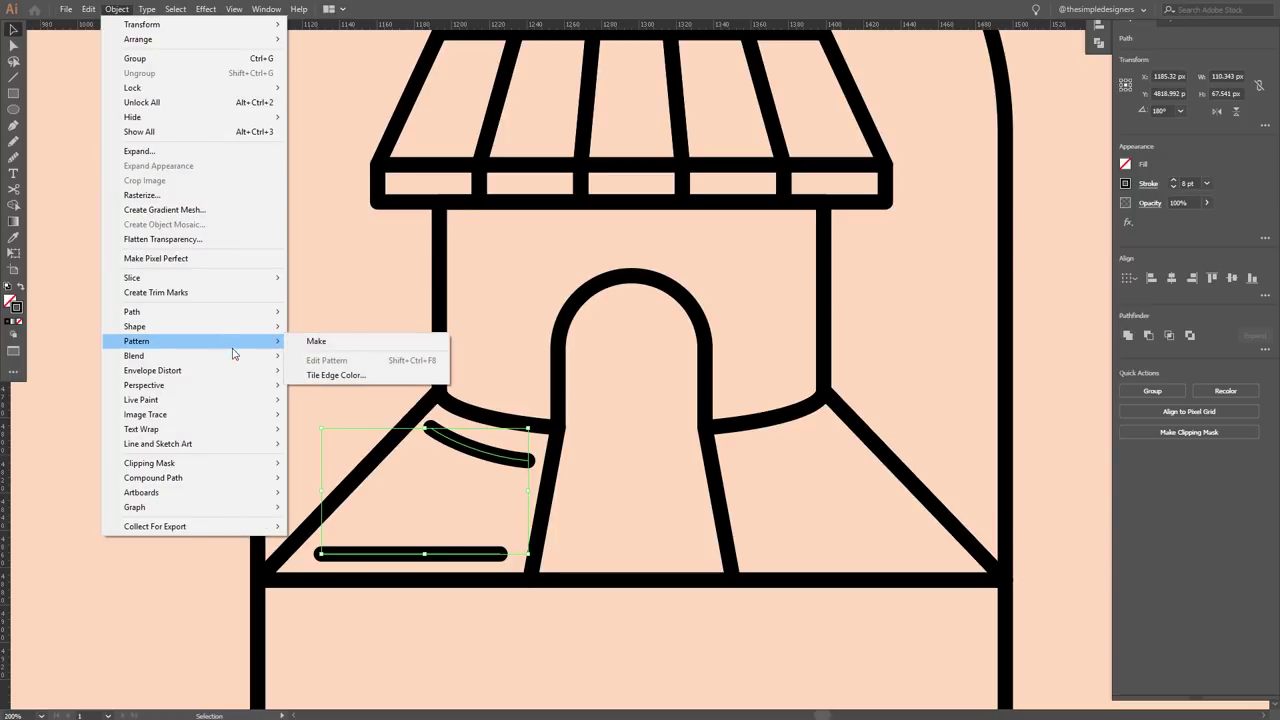
{"action": "left_click", "coordinate": [310, 356]}
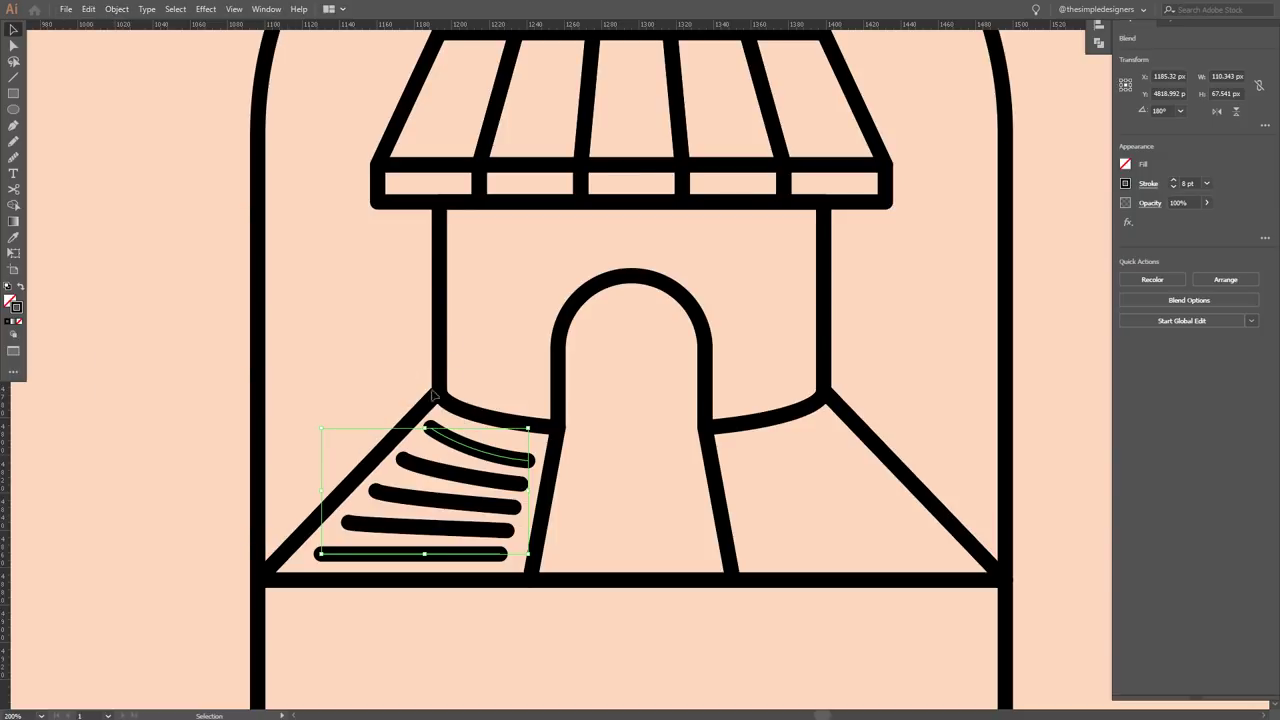
- Set the blend's top curve stroke weight to 6 pt
{"action": "double_click", "coordinate": [489, 450]}
{"action": "left_click", "coordinate": [482, 444]}
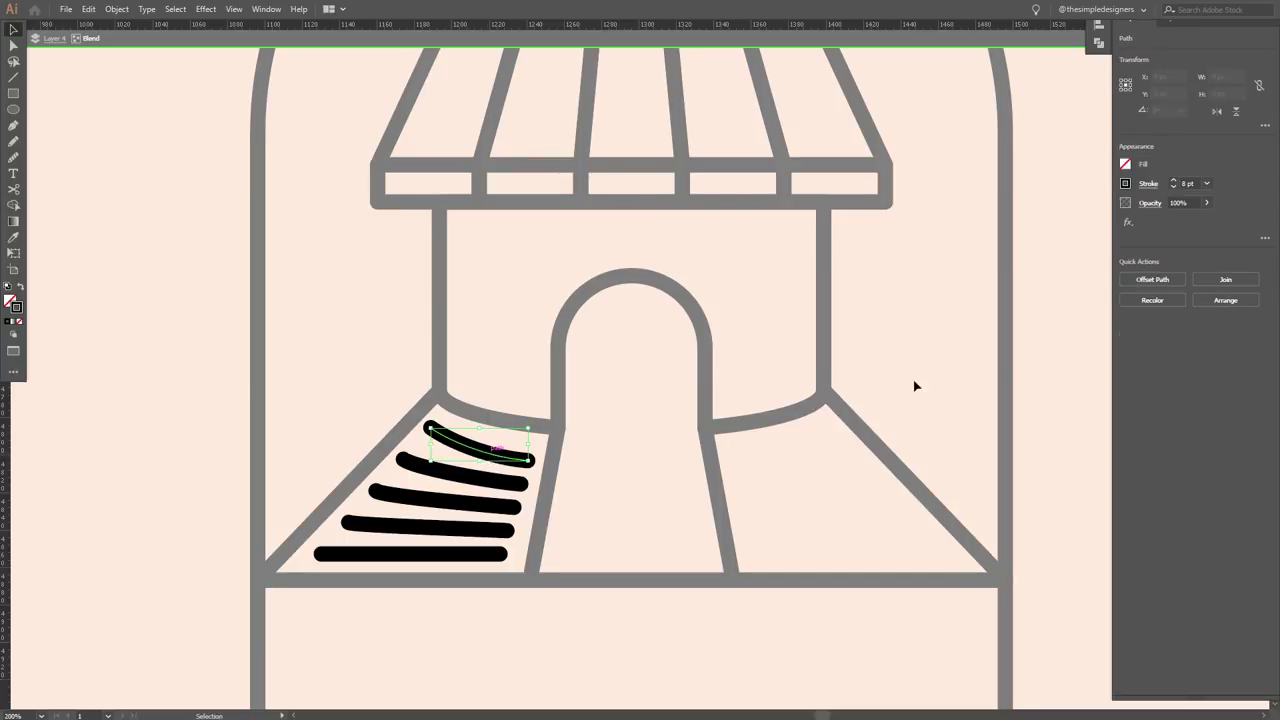
{"action": "left_click", "coordinate": [1173, 181]}
{"action": "left_click", "coordinate": [1174, 187]}
{"action": "left_click", "coordinate": [1174, 187]}
{"action": "left_click", "coordinate": [1174, 187]}
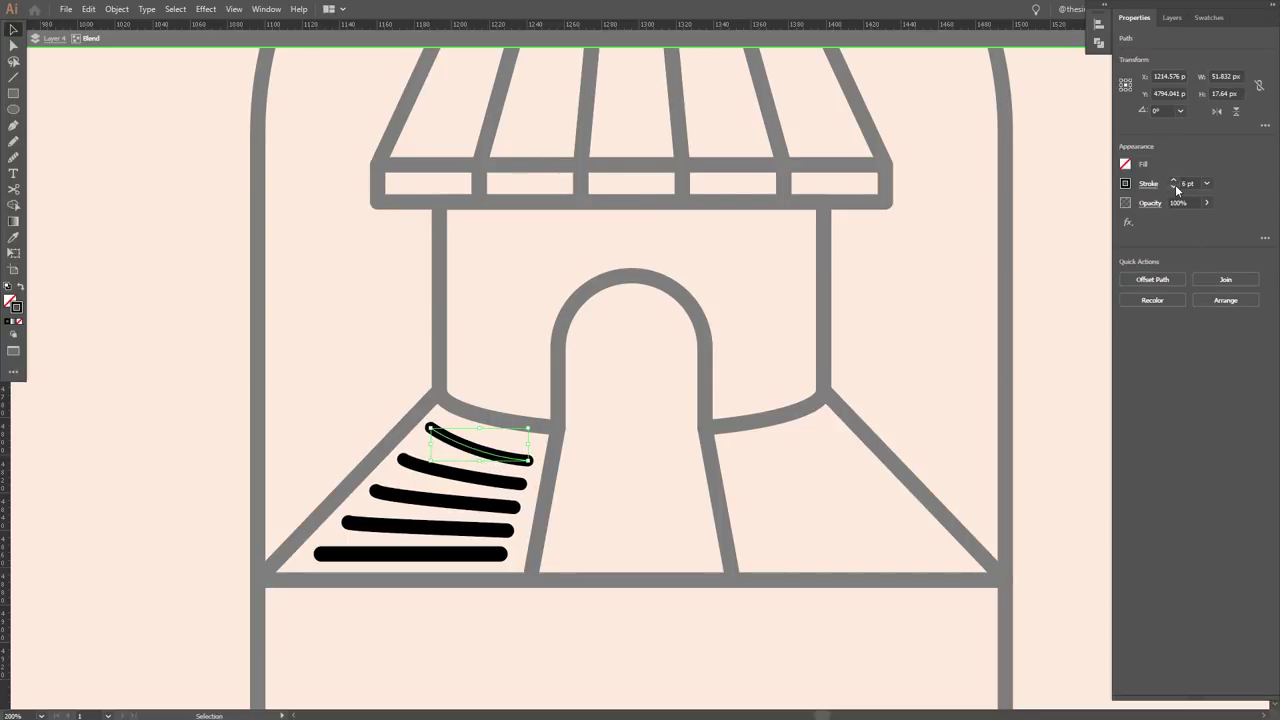
{"action": "double_click", "coordinate": [175, 367]}
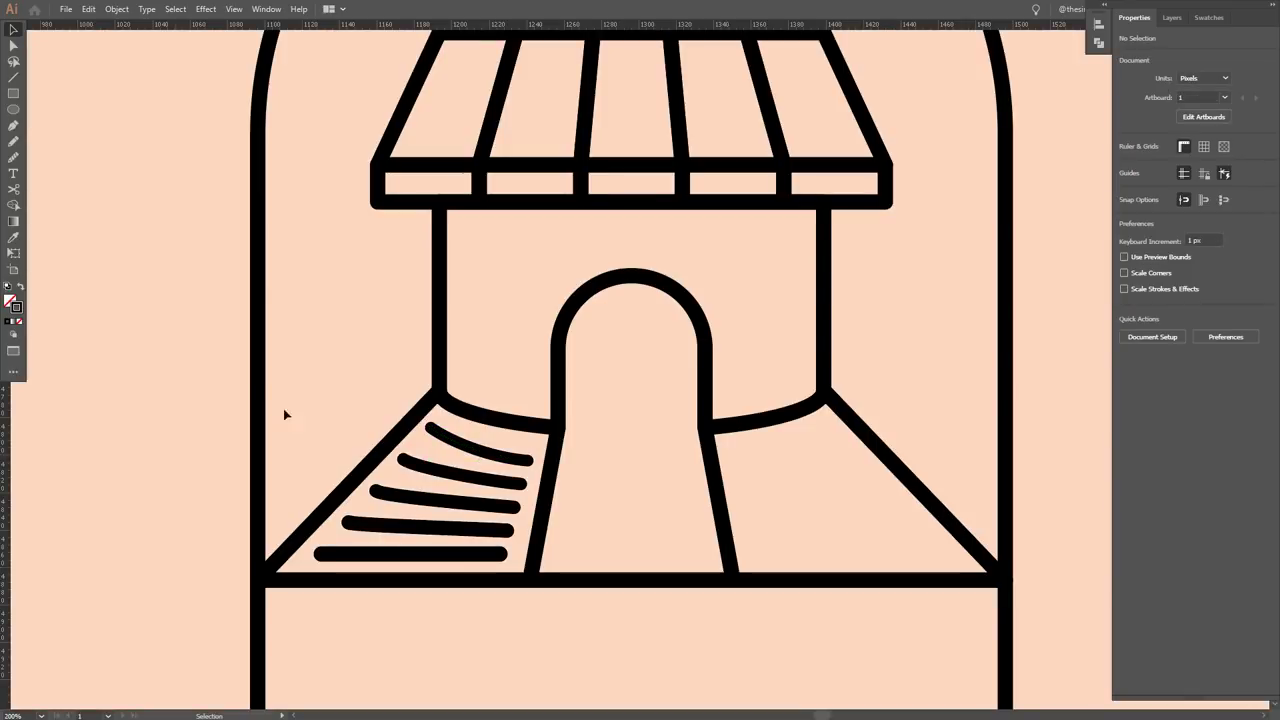
- Reflect a vertical copy of the stair blend to the right side
{"action": "left_click", "coordinate": [518, 460]}
{"action": "key", "text": "o"}
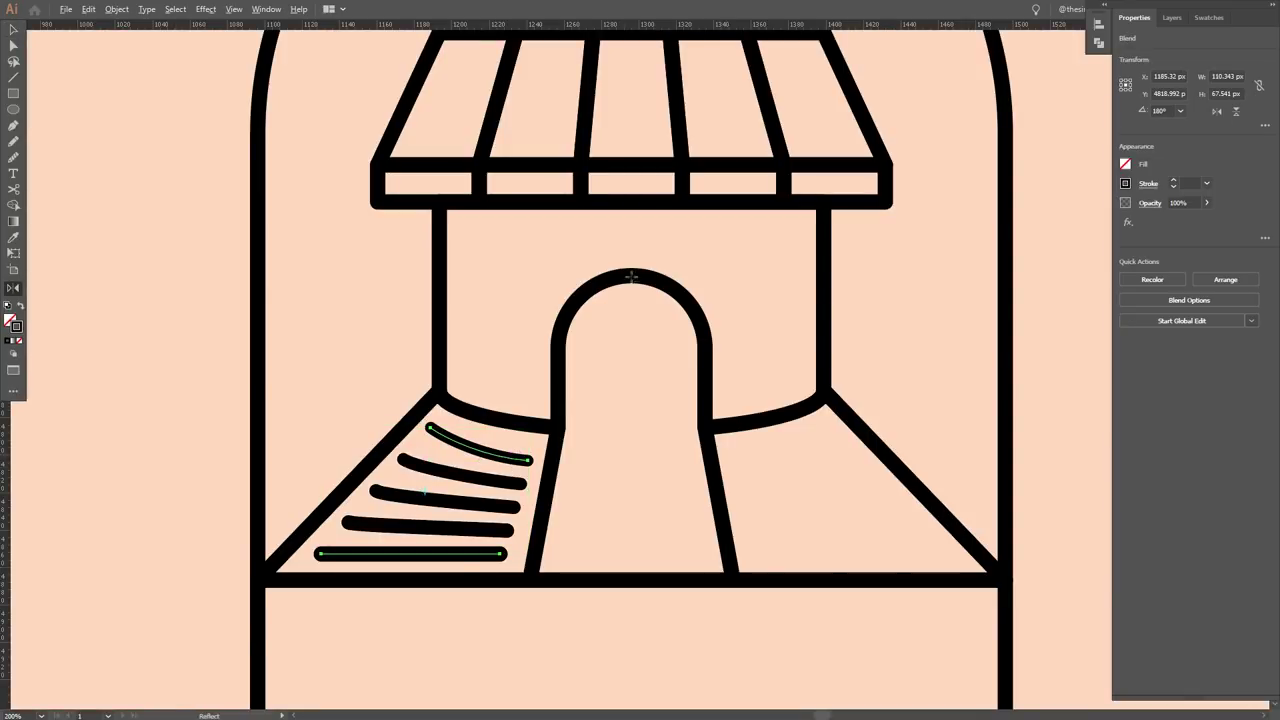
{"action": "left_click", "coordinate": [631, 276], "text": "alt"}
{"action": "left_click", "coordinate": [578, 450]}
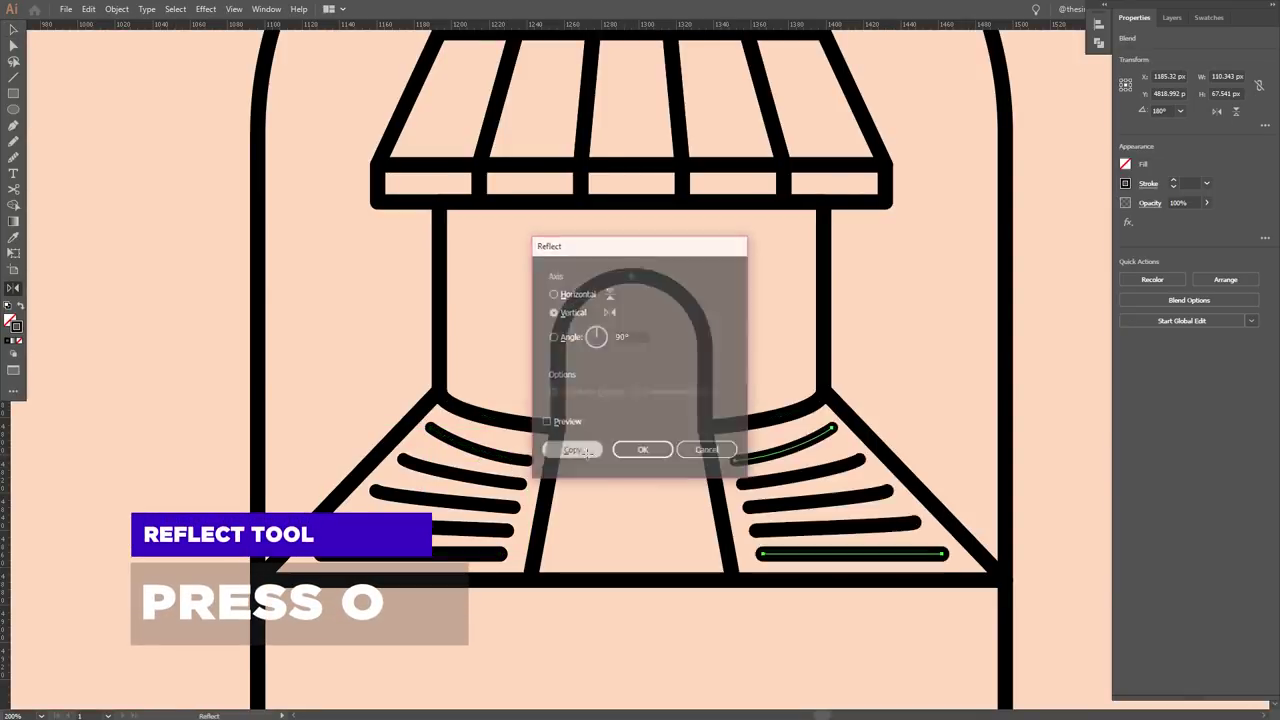
{"action": "key", "text": "v"}
{"action": "left_click", "coordinate": [310, 412]}
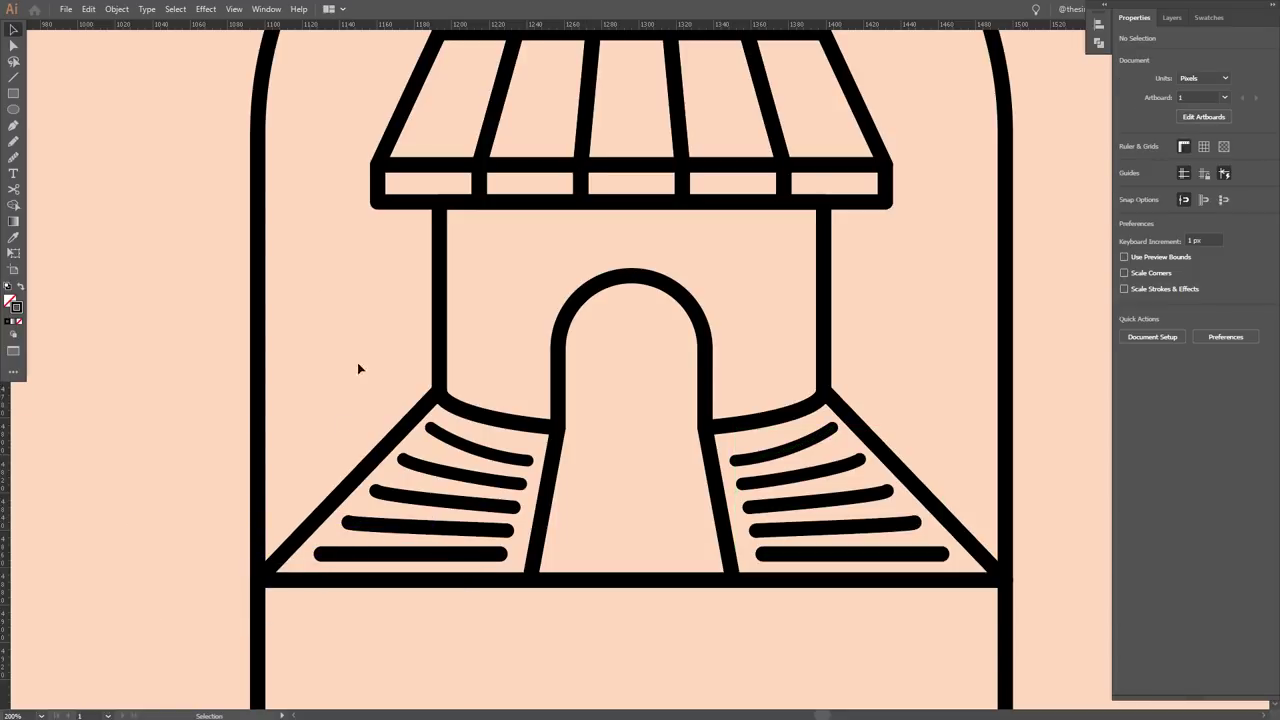
- Draw a small circle beside the left wall, delete its top anchor, and thicken the arc's stroke
{"action": "left_click", "coordinate": [13, 108]}
{"action": "left_click_drag", "start_coordinate": [258, 288], "coordinate": [320, 338]}
{"action": "key", "text": "a"}
{"action": "left_click", "coordinate": [289, 288]}
{"action": "key", "text": "Delete"}
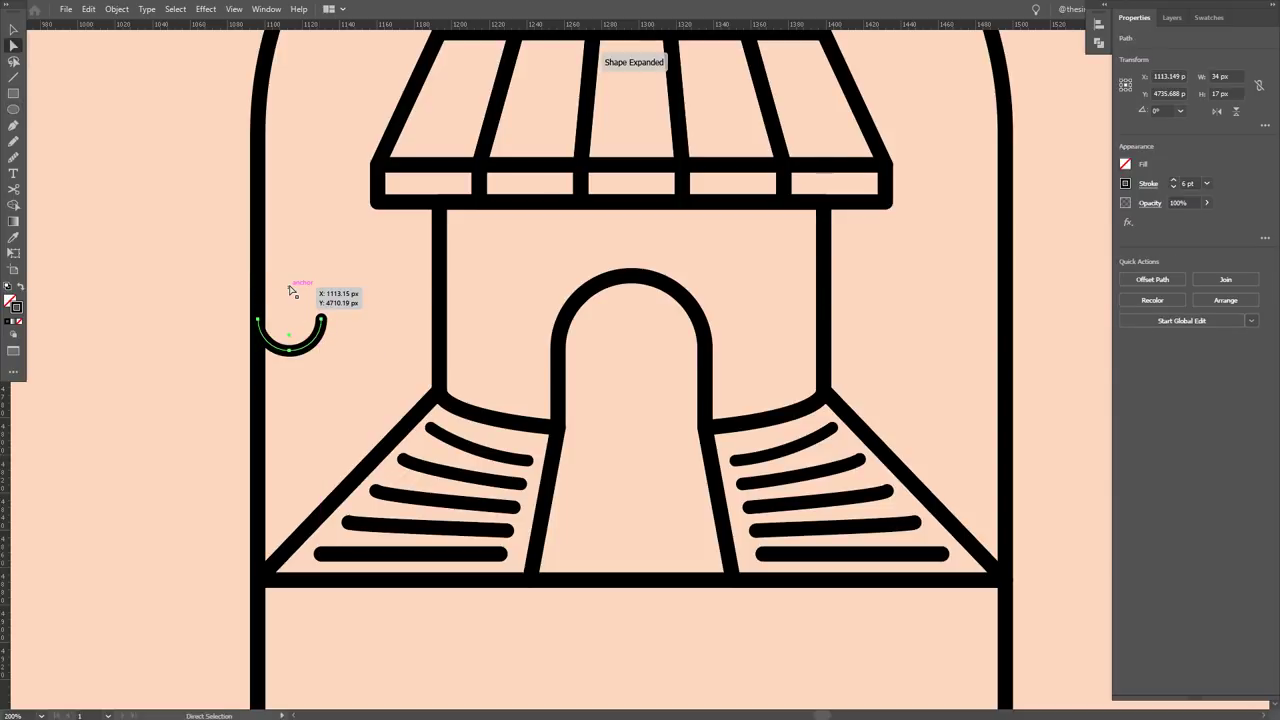
{"action": "left_click", "coordinate": [1175, 184]}
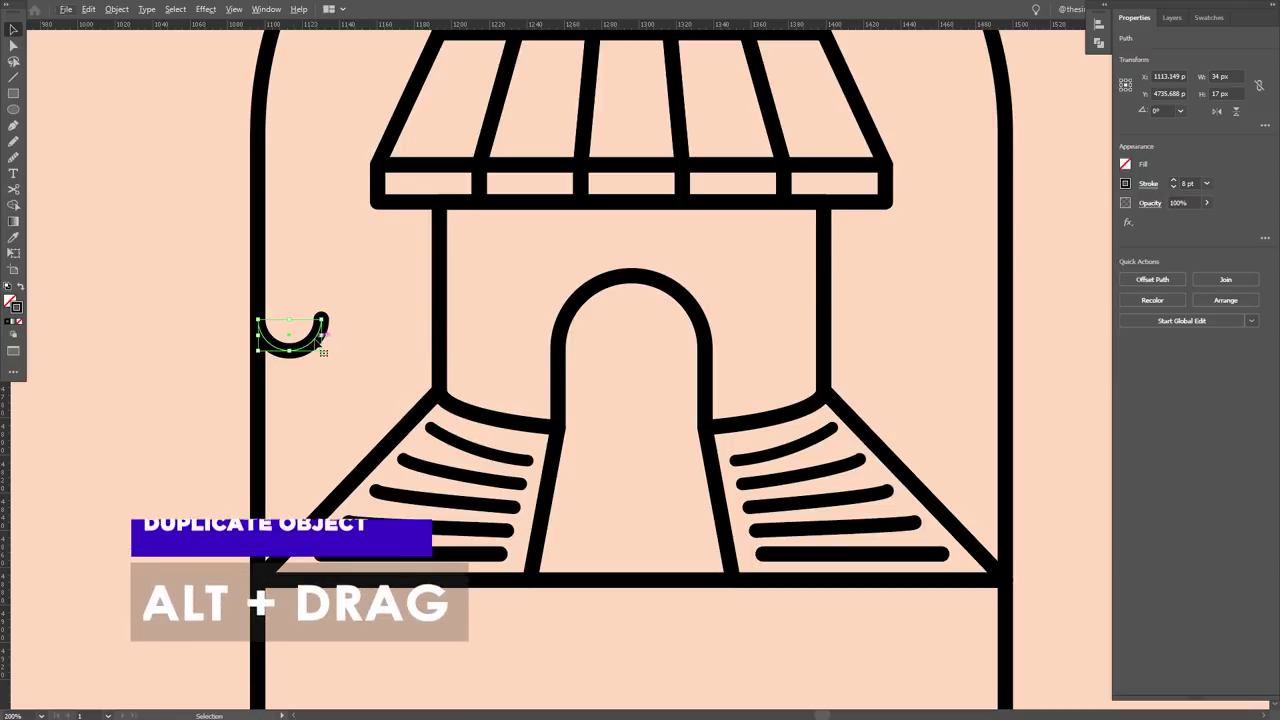
- Copy the arc into three, join them into one wave, and narrow it between wall and building
{"action": "left_click_drag", "start_coordinate": [294, 349], "coordinate": [441, 345]}
{"action": "key", "text": "a"}
{"action": "left_click", "coordinate": [306, 295]}
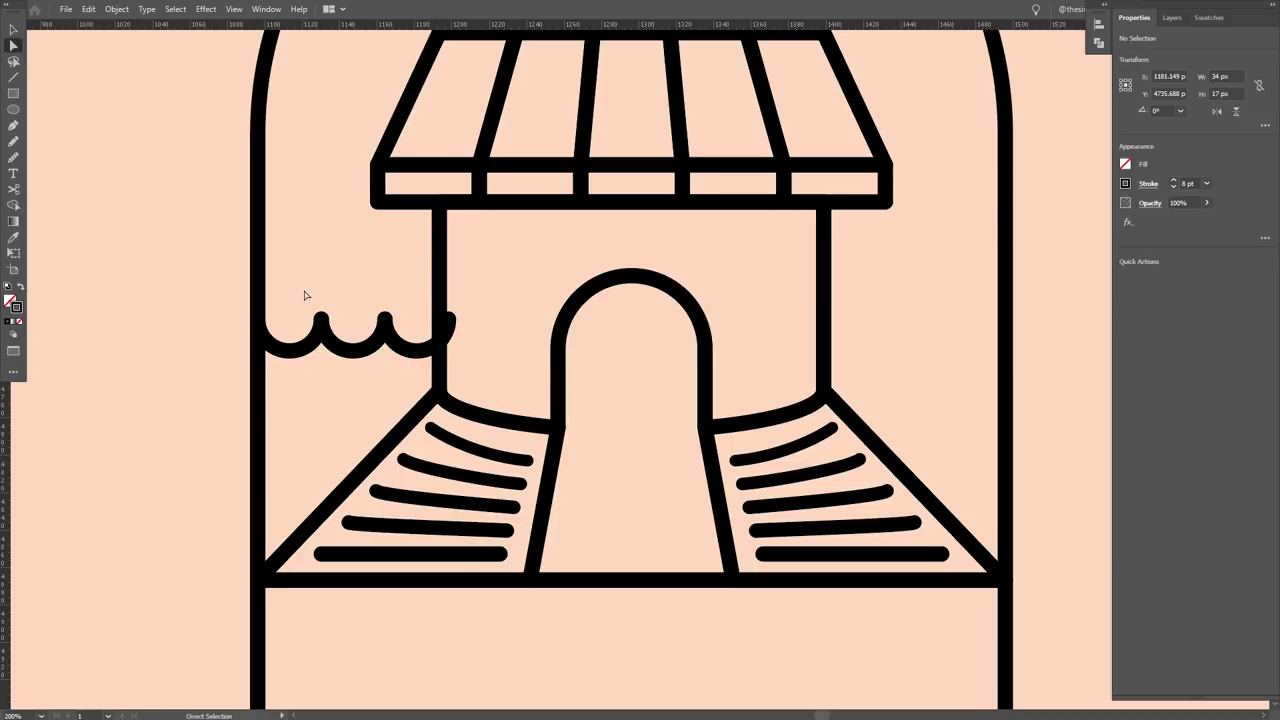
{"action": "left_click_drag", "start_coordinate": [306, 295], "coordinate": [336, 332]}
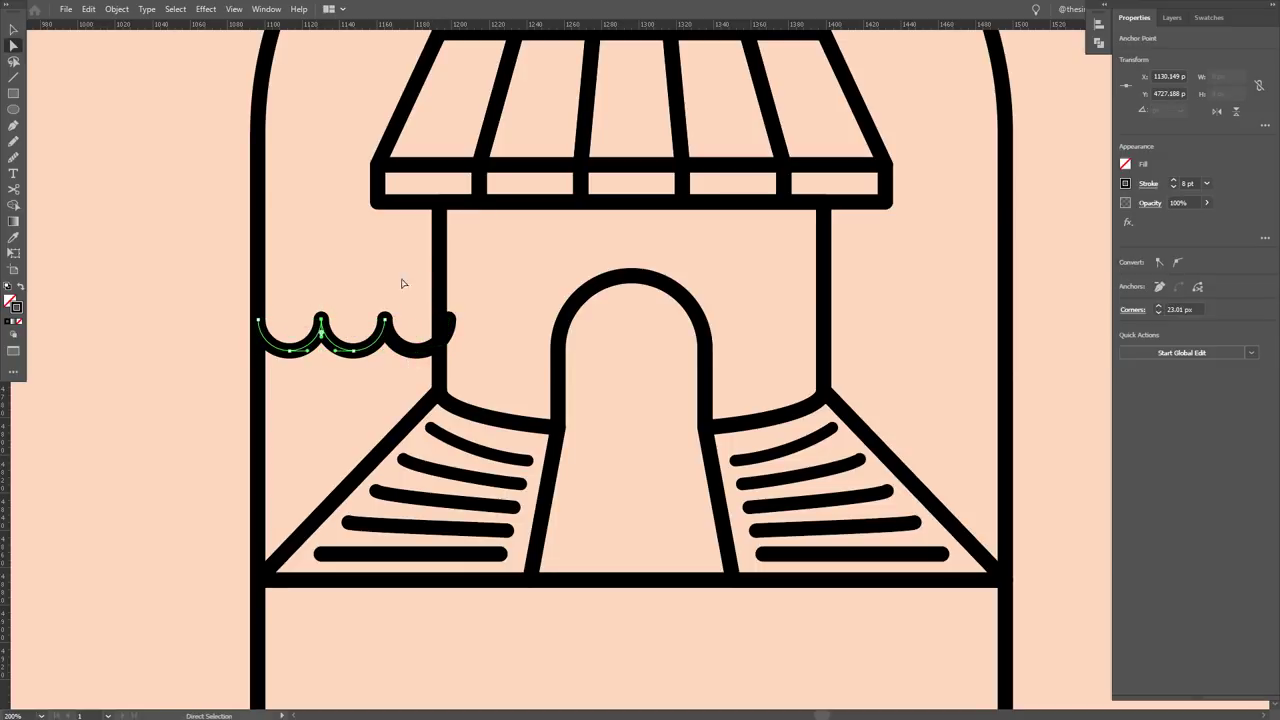
{"action": "key", "text": "ctrl+j"}
{"action": "key", "text": "v"}
{"action": "left_click_drag", "start_coordinate": [451, 335], "coordinate": [390, 250]}
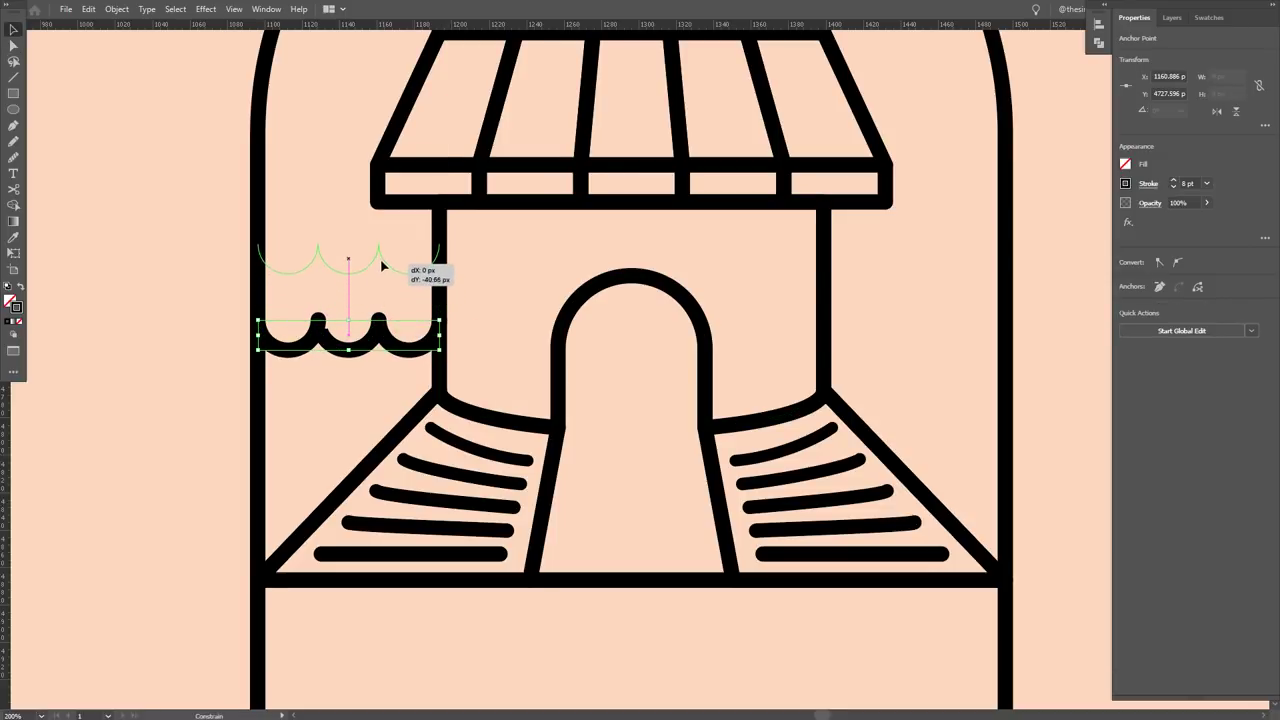
{"action": "left_click", "coordinate": [355, 295]}
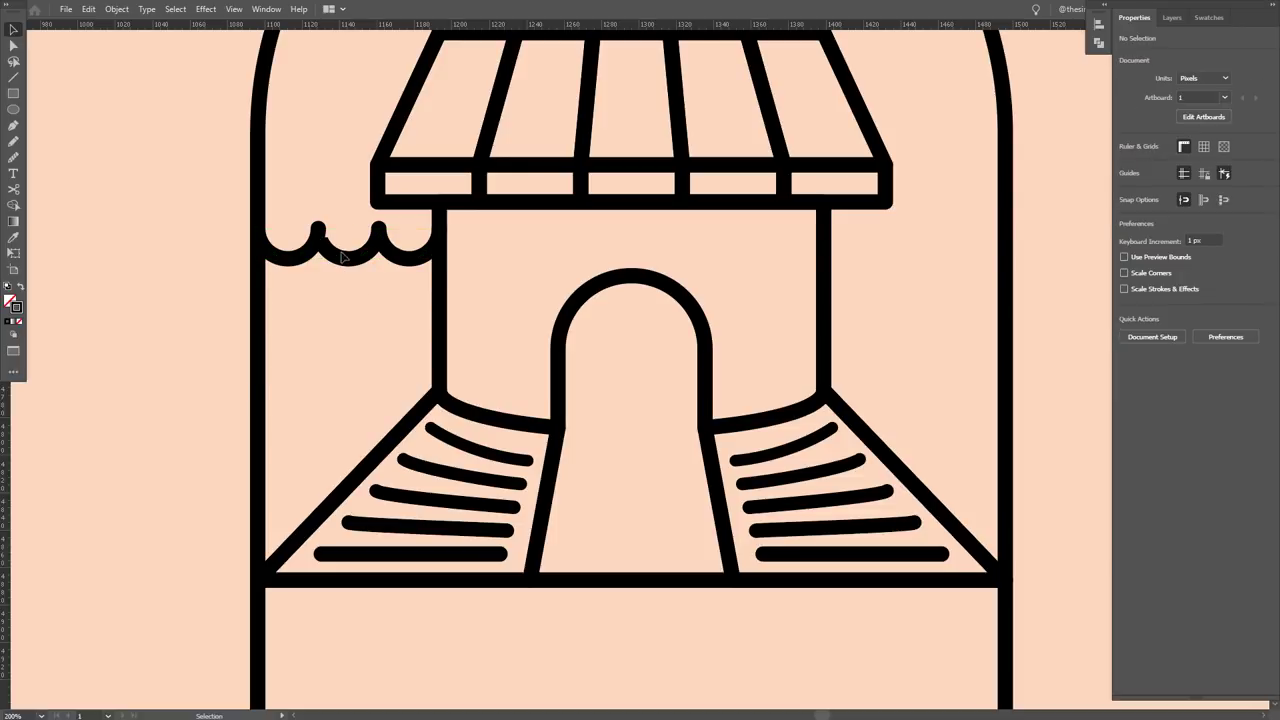
{"action": "left_click", "coordinate": [350, 262]}
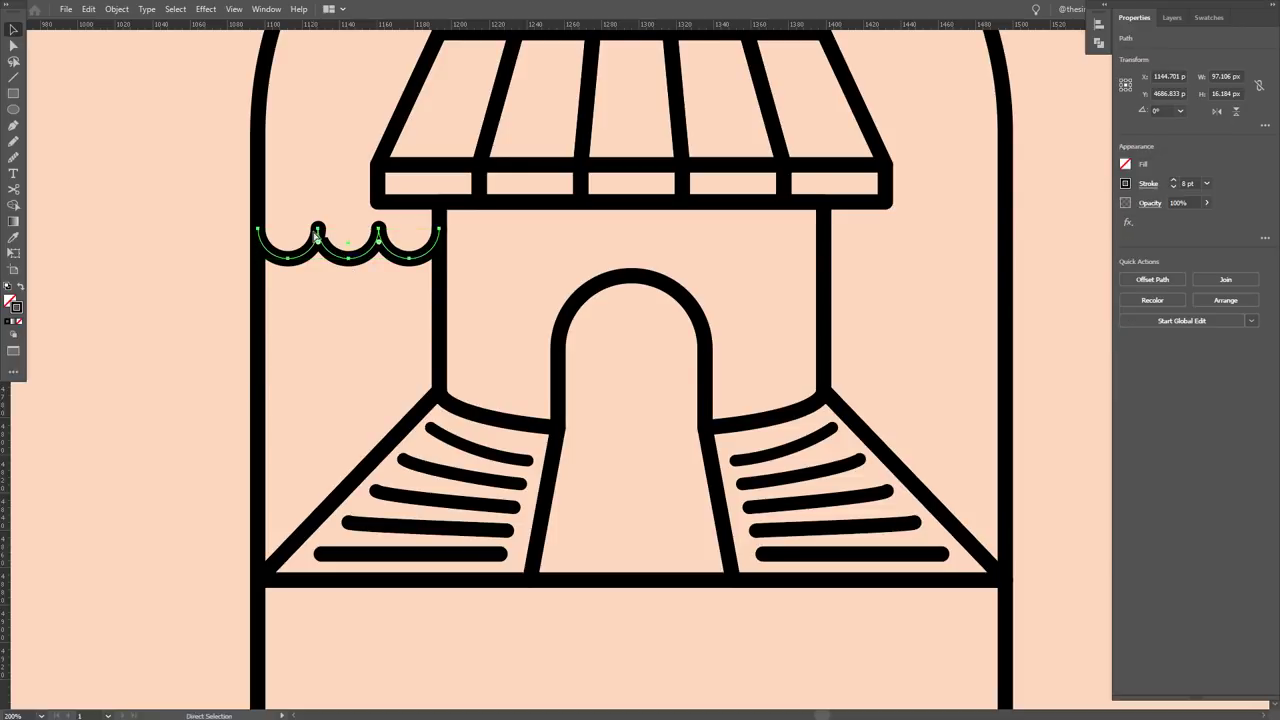
- In outline view, copy the wave straight down to stack another scallop row
{"action": "key", "text": "ctrl+y"}
{"action": "key", "text": "ctrl+plus"}
{"action": "key", "text": "ctrl+plus"}
{"action": "key", "text": "ctrl+plus"}
{"action": "key", "text": "ctrl+plus"}
{"action": "key", "text": "ctrl+plus"}
{"action": "key", "text": "ctrl+plus"}
{"action": "scroll", "coordinate": [405, 248], "scroll_direction": "down", "scroll_amount": 3, "text": "alt"}
{"action": "scroll", "coordinate": [414, 263], "scroll_direction": "down", "scroll_amount": 2, "text": "alt"}
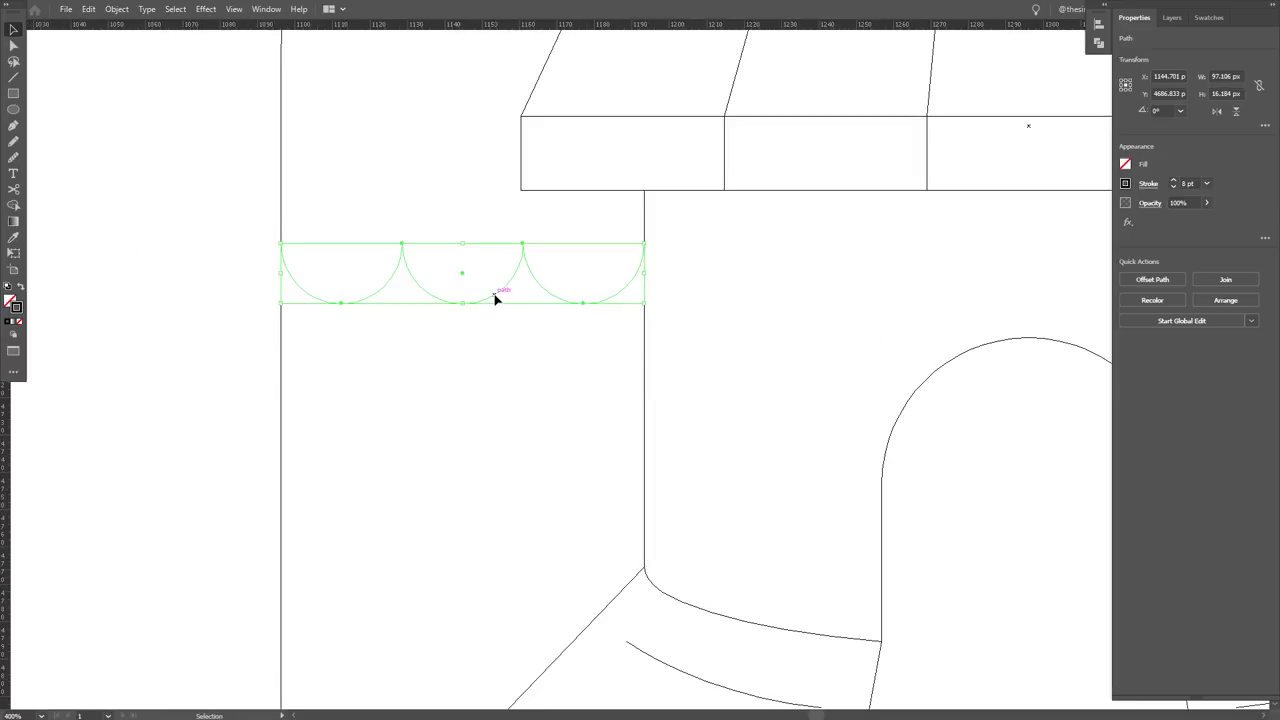
{"action": "left_click_drag", "start_coordinate": [497, 304], "coordinate": [503, 391]}
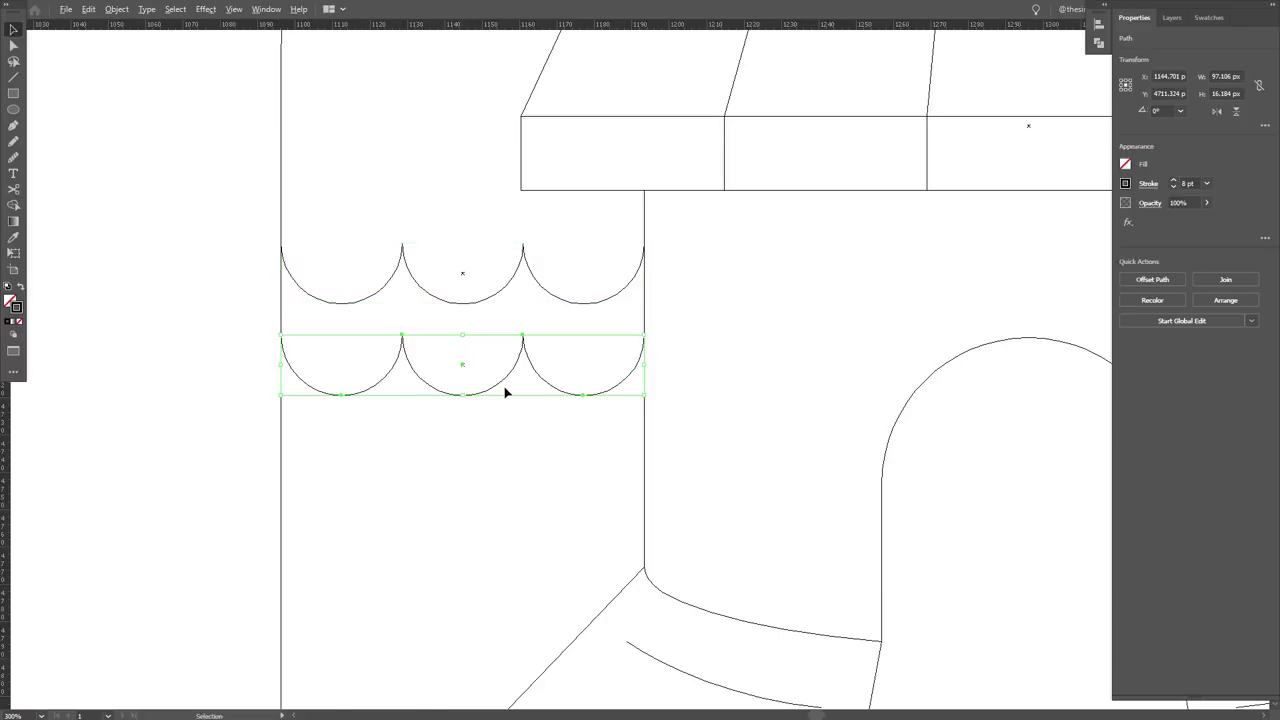
{"action": "scroll", "coordinate": [503, 391], "scroll_direction": "down", "scroll_amount": 2, "text": "alt"}
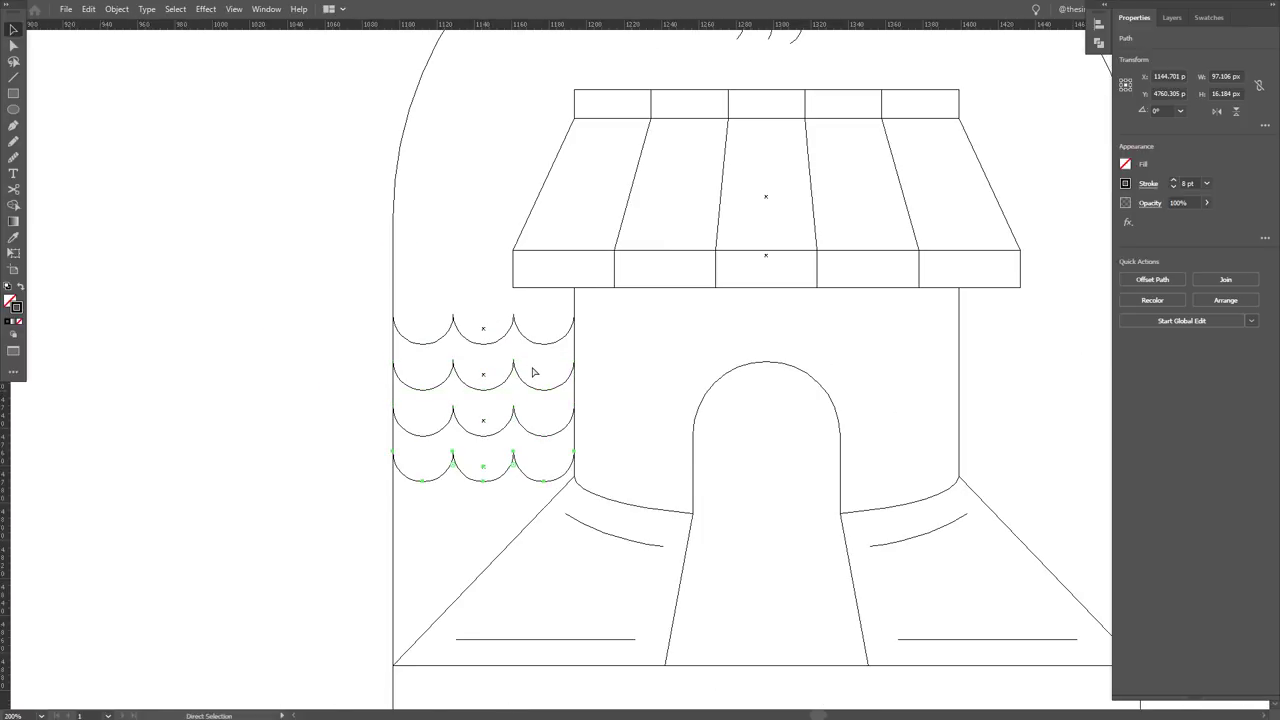
- Select the stacked scallop rows and nudge them upward
{"action": "key", "text": "v"}
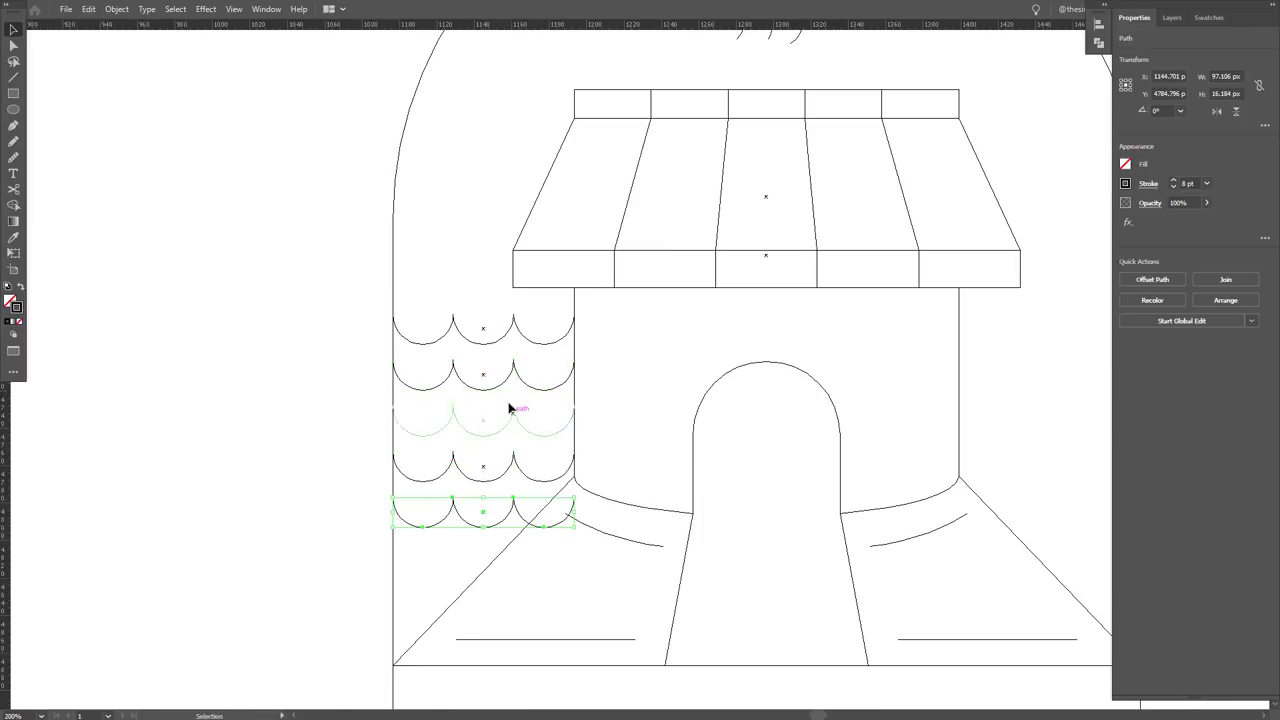
{"action": "left_click", "coordinate": [503, 477], "text": "shift"}
{"action": "left_click", "coordinate": [503, 434], "text": "shift"}
{"action": "left_click", "coordinate": [489, 346], "text": "shift"}
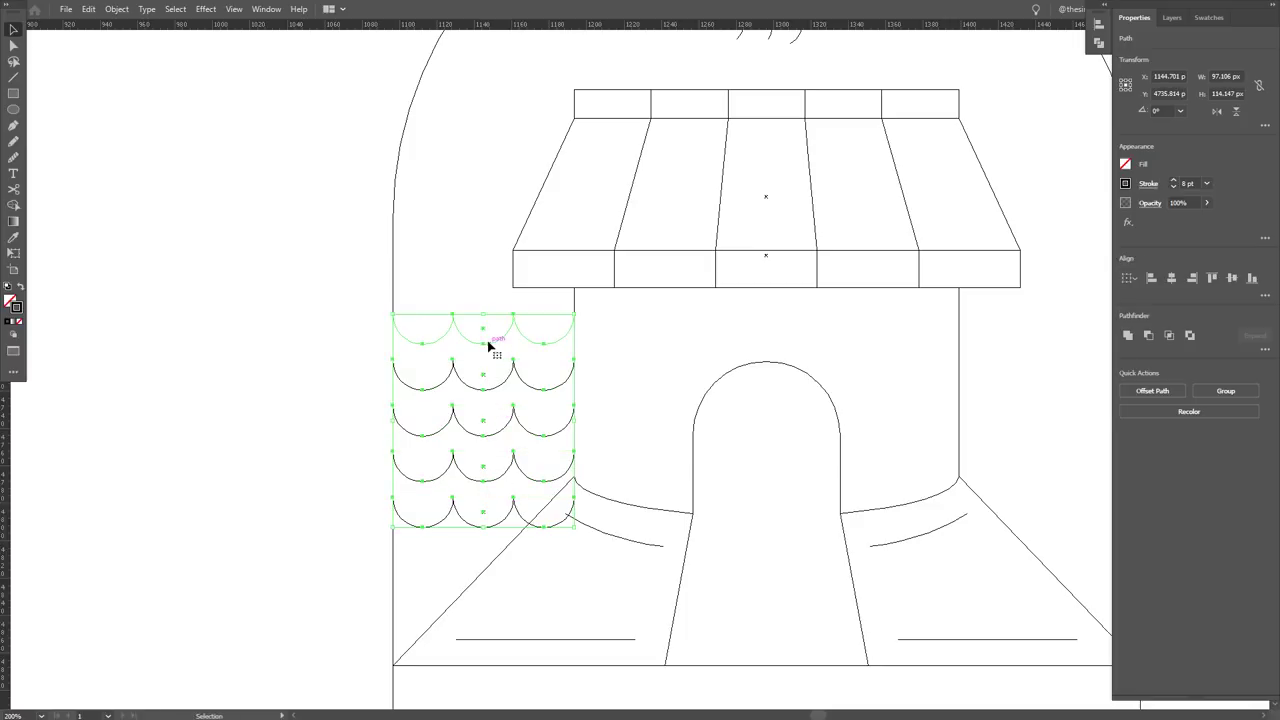
{"action": "key", "text": "shift+Up"}
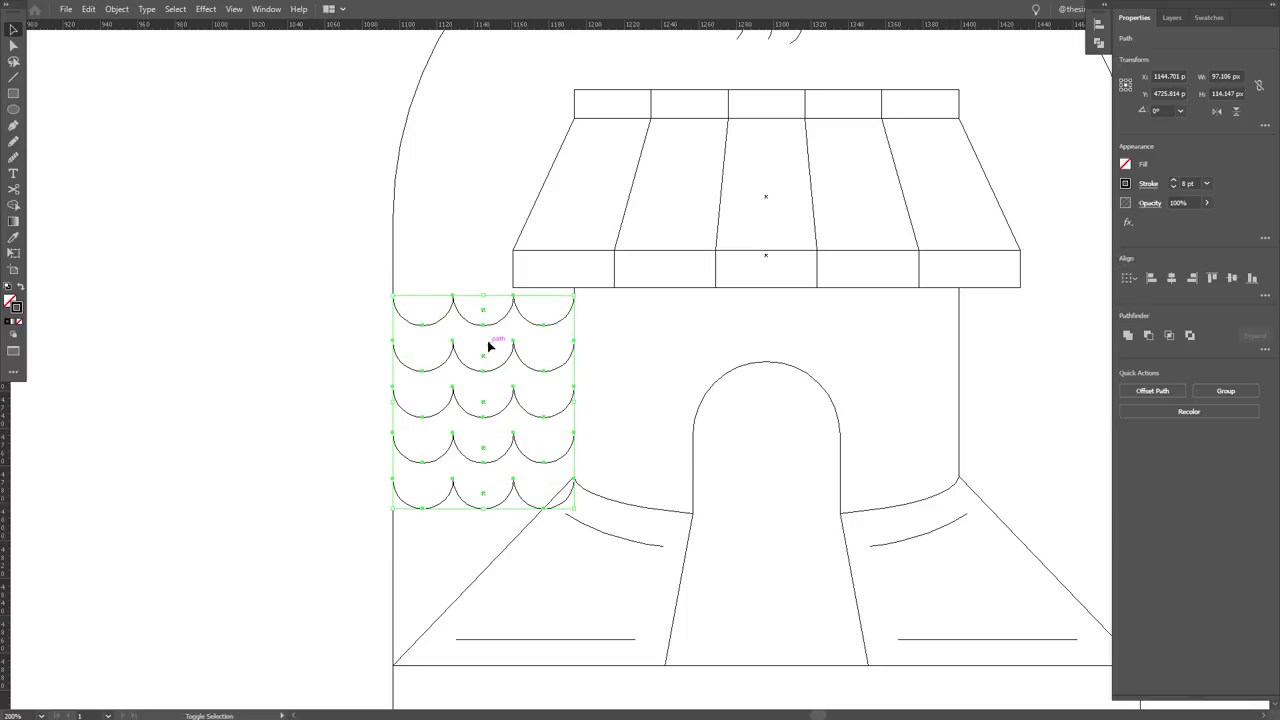
- Move the bottom scallop row's end anchor onto the diagonal line
{"action": "key", "text": "a"}
{"action": "left_click", "coordinate": [545, 512]}
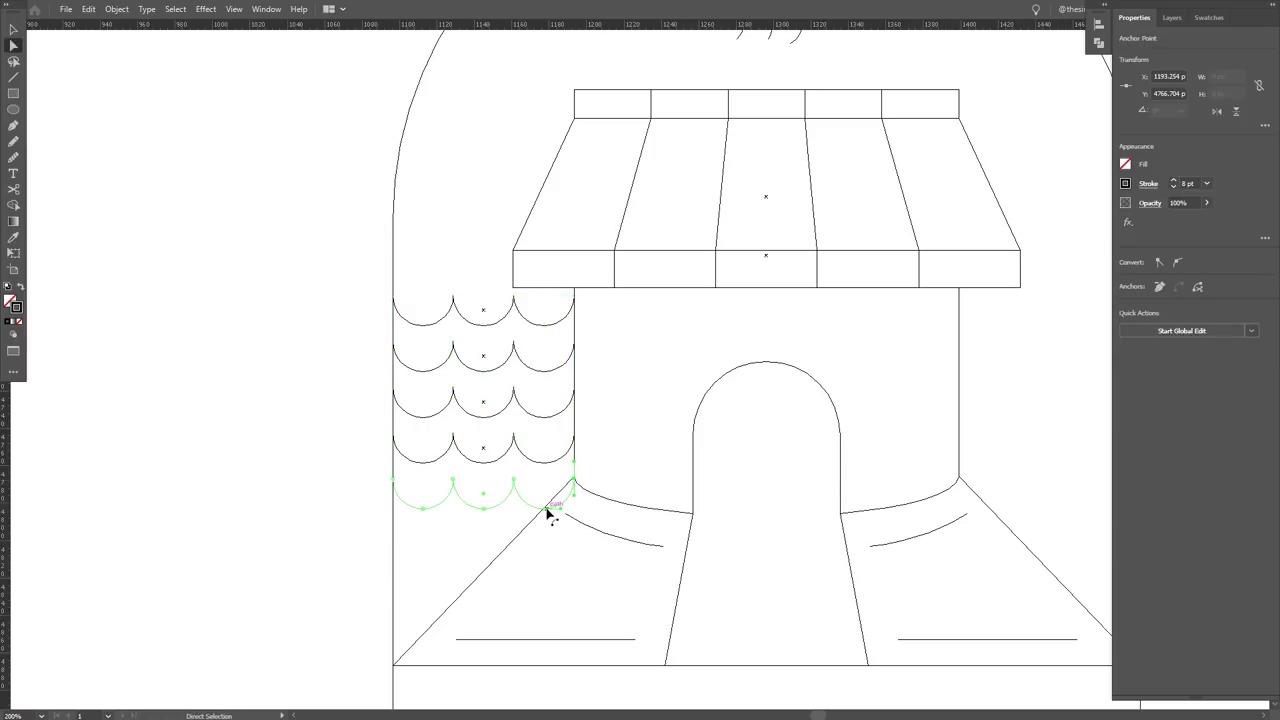
{"action": "left_click", "coordinate": [548, 512]}
{"action": "scroll", "coordinate": [588, 557], "scroll_direction": "up", "scroll_amount": 3}
{"action": "scroll", "coordinate": [549, 500], "scroll_direction": "up", "scroll_amount": 3}
{"action": "left_click", "coordinate": [520, 467]}
{"action": "left_click_drag", "start_coordinate": [520, 470], "coordinate": [514, 468]}
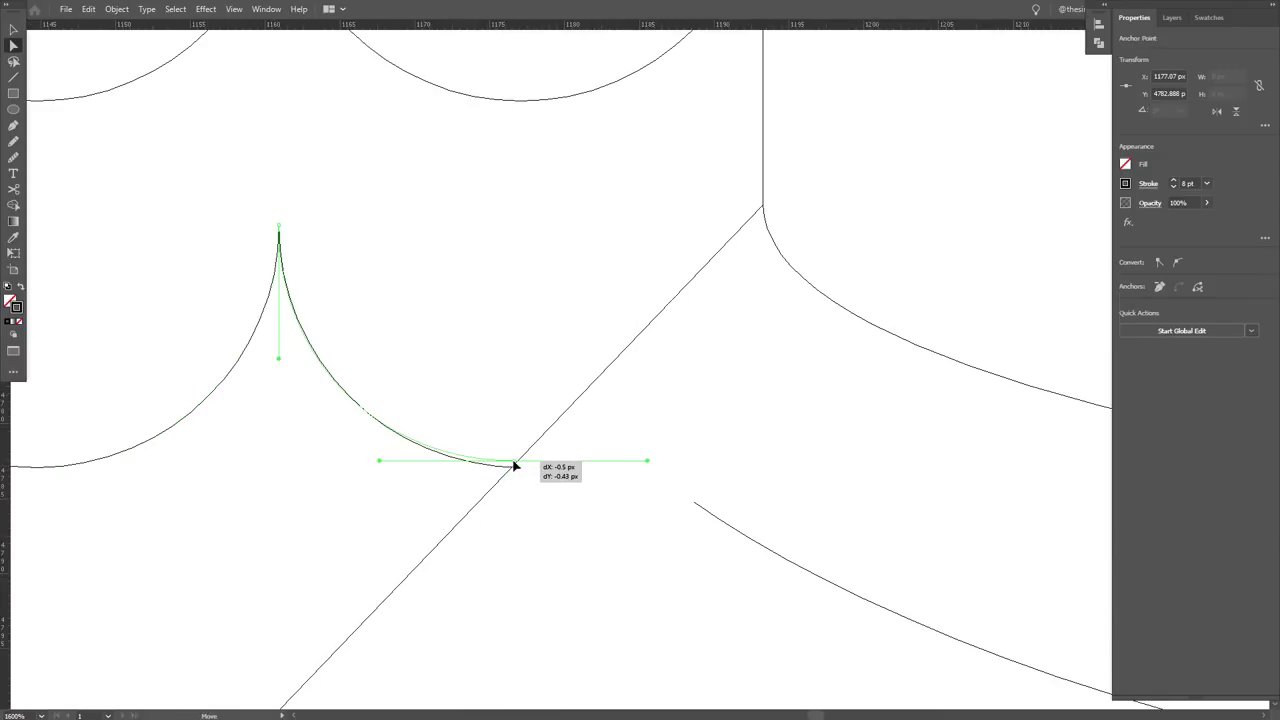
{"action": "scroll", "coordinate": [512, 472], "scroll_direction": "down", "scroll_amount": 6}
- Select all five scallop rows and group them
{"action": "key", "text": "v"}
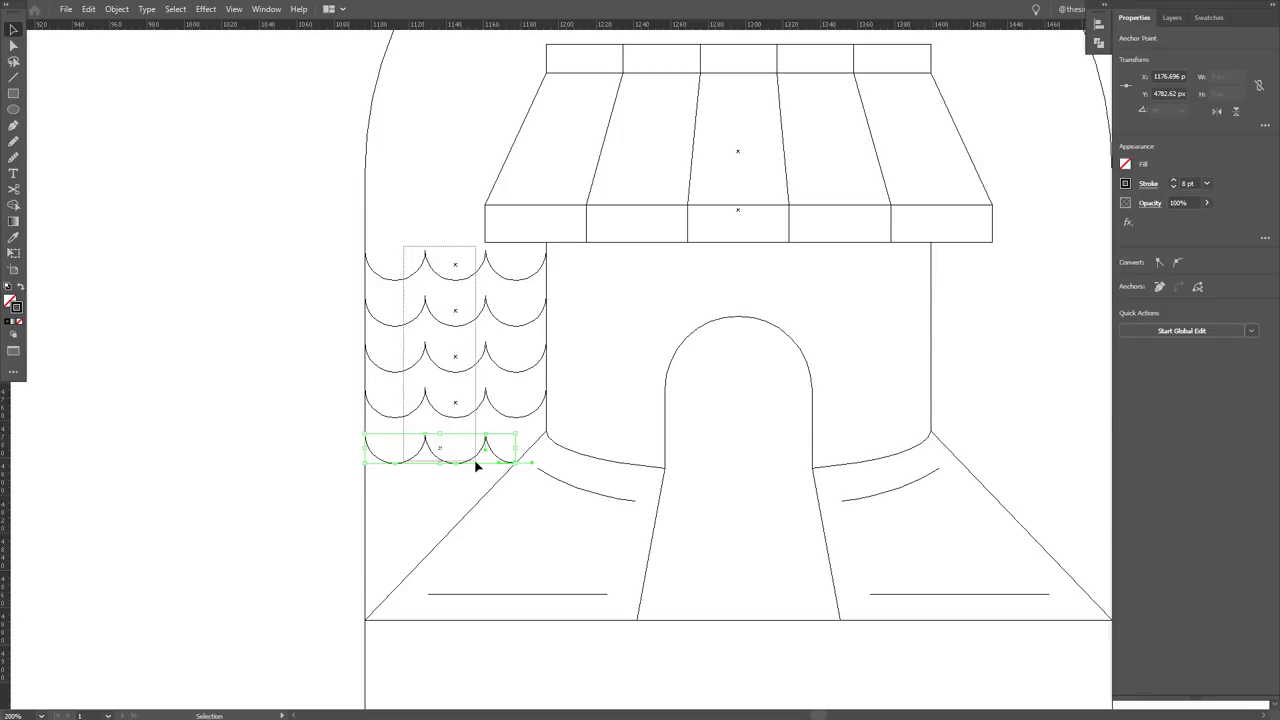
{"action": "left_click_drag", "start_coordinate": [404, 250], "coordinate": [477, 463]}
{"action": "key", "text": "a"}
{"action": "key", "text": "ctrl+g"}
{"action": "scroll", "coordinate": [517, 431], "scroll_direction": "right", "scroll_amount": 2}
{"action": "scroll", "coordinate": [449, 420], "scroll_direction": "up", "scroll_amount": 1}
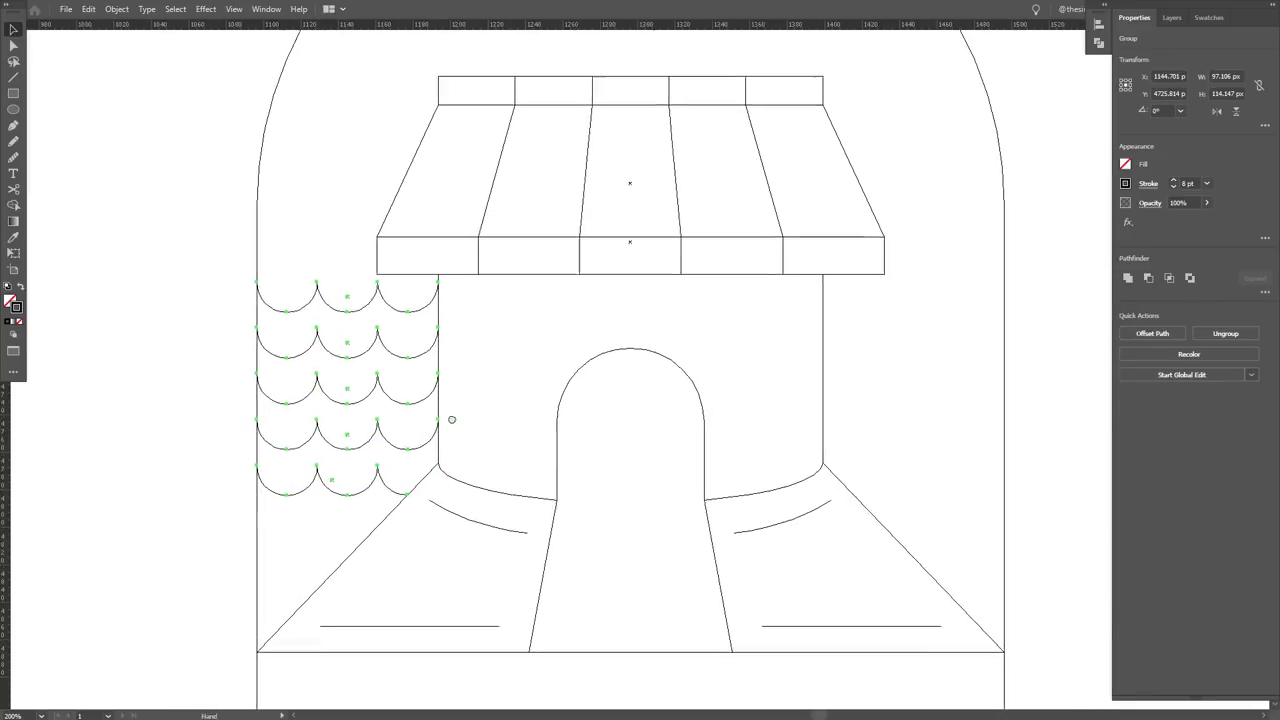
- Reflect a vertical copy of the scallop group onto the right side, then return to full-colour preview
{"action": "key", "text": "o"}
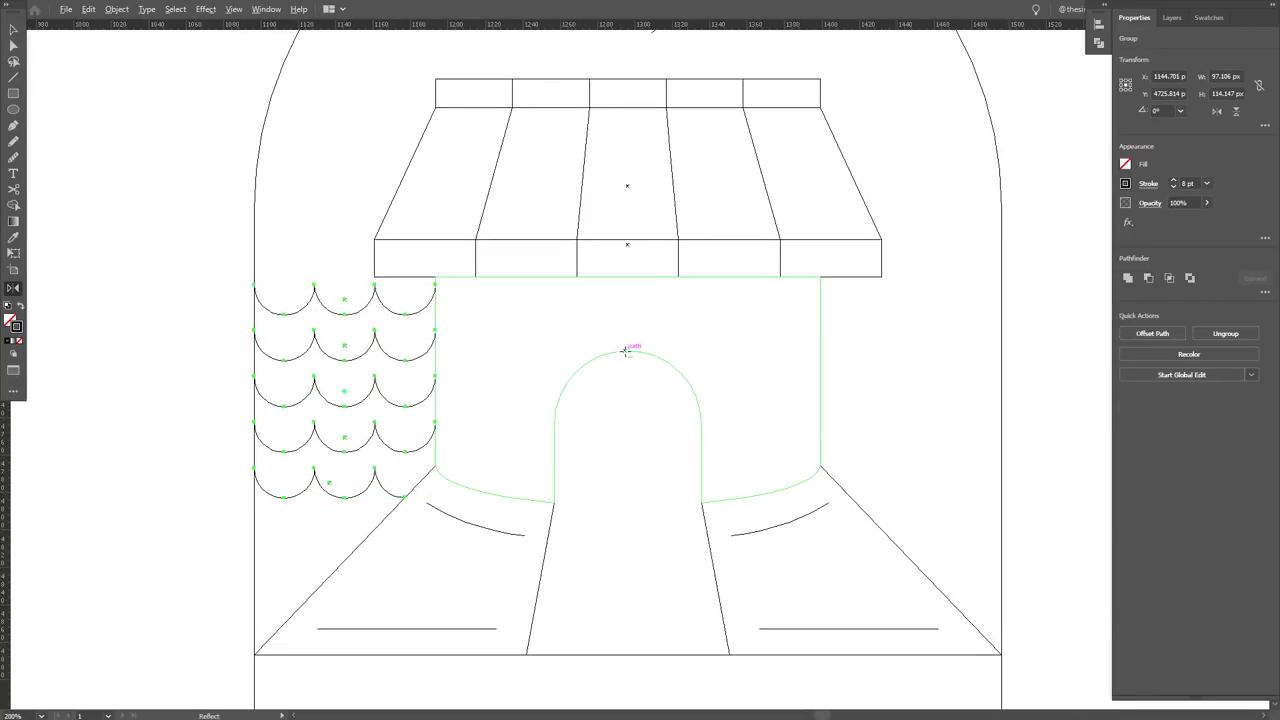
{"action": "left_click", "coordinate": [628, 349], "text": "alt"}
{"action": "left_click", "coordinate": [573, 451]}
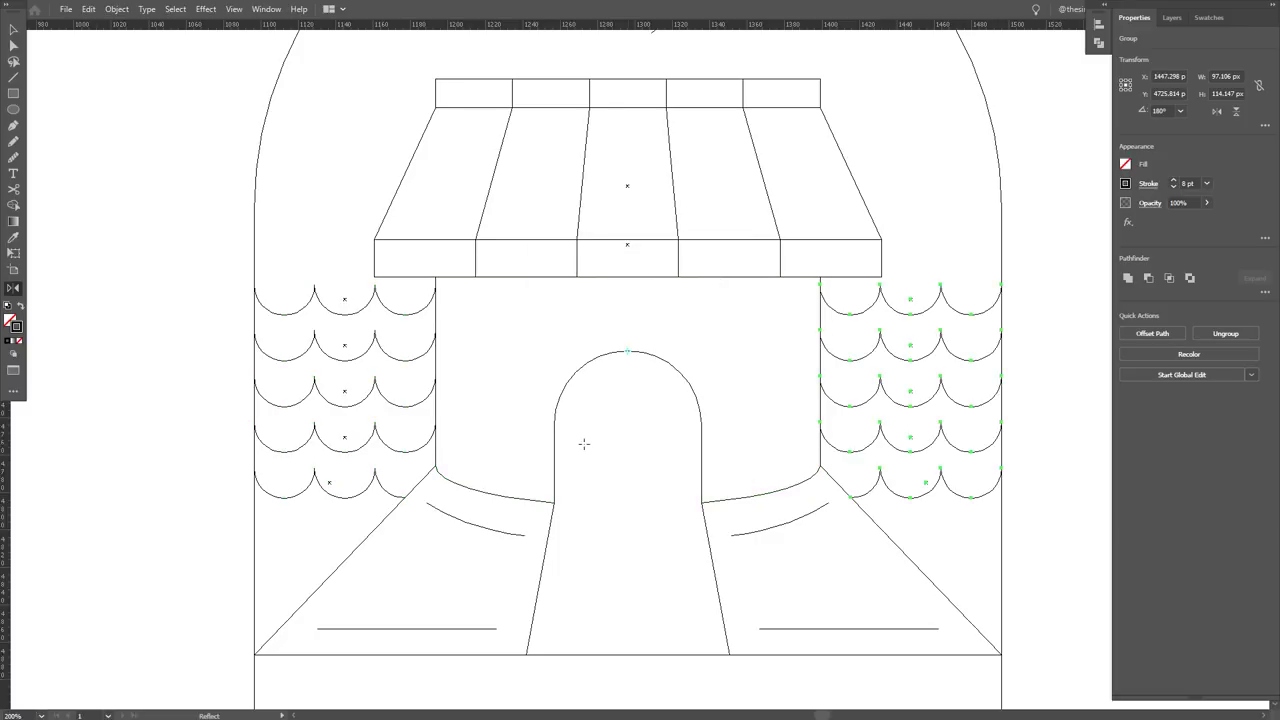
{"action": "key", "text": "v"}
{"action": "left_click", "coordinate": [1066, 420]}
{"action": "key", "text": "ctrl+y"}
- Draw a straight line from the left roof corner up to the badge's arch
{"action": "scroll", "coordinate": [1057, 420], "scroll_direction": "down", "scroll_amount": 3}
{"action": "scroll", "coordinate": [928, 424], "scroll_direction": "down", "scroll_amount": 2}
{"action": "left_click_drag", "start_coordinate": [928, 424], "coordinate": [714, 440]}
{"action": "scroll", "coordinate": [683, 451], "scroll_direction": "up", "scroll_amount": 1}
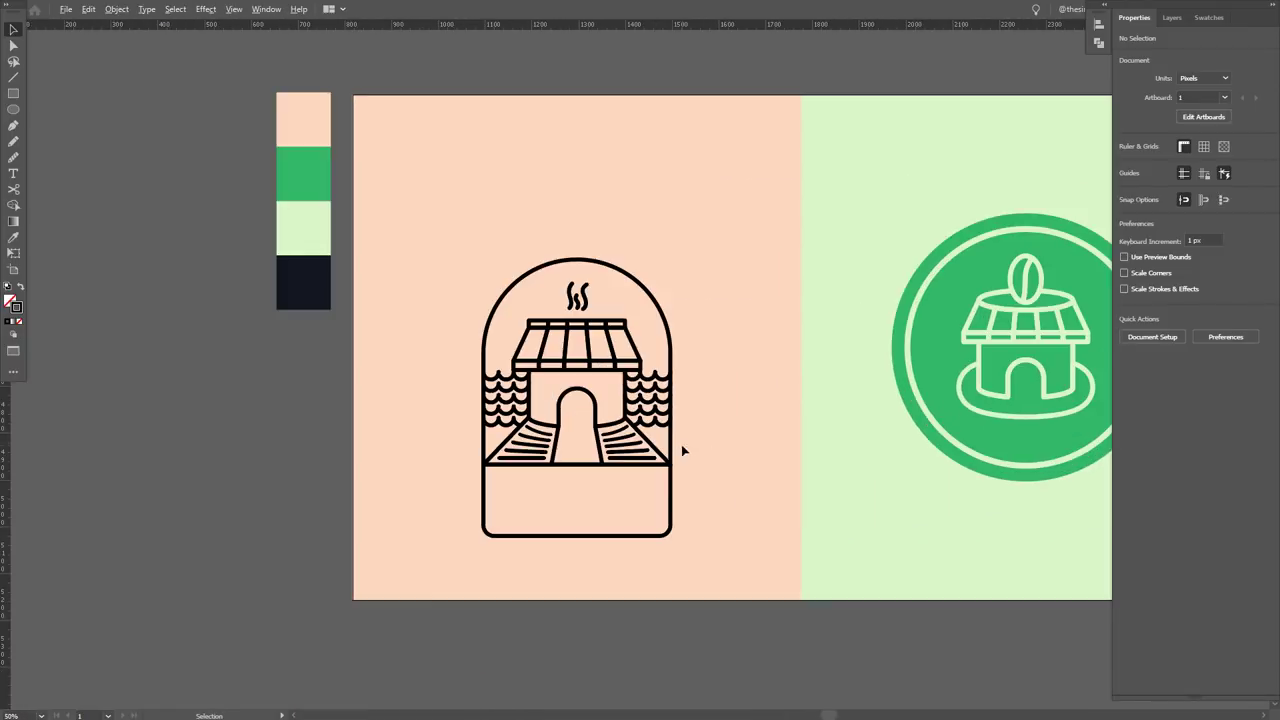
{"action": "scroll", "coordinate": [659, 378], "scroll_direction": "up", "scroll_amount": 2}
{"action": "scroll", "coordinate": [706, 383], "scroll_direction": "down", "scroll_amount": 1}
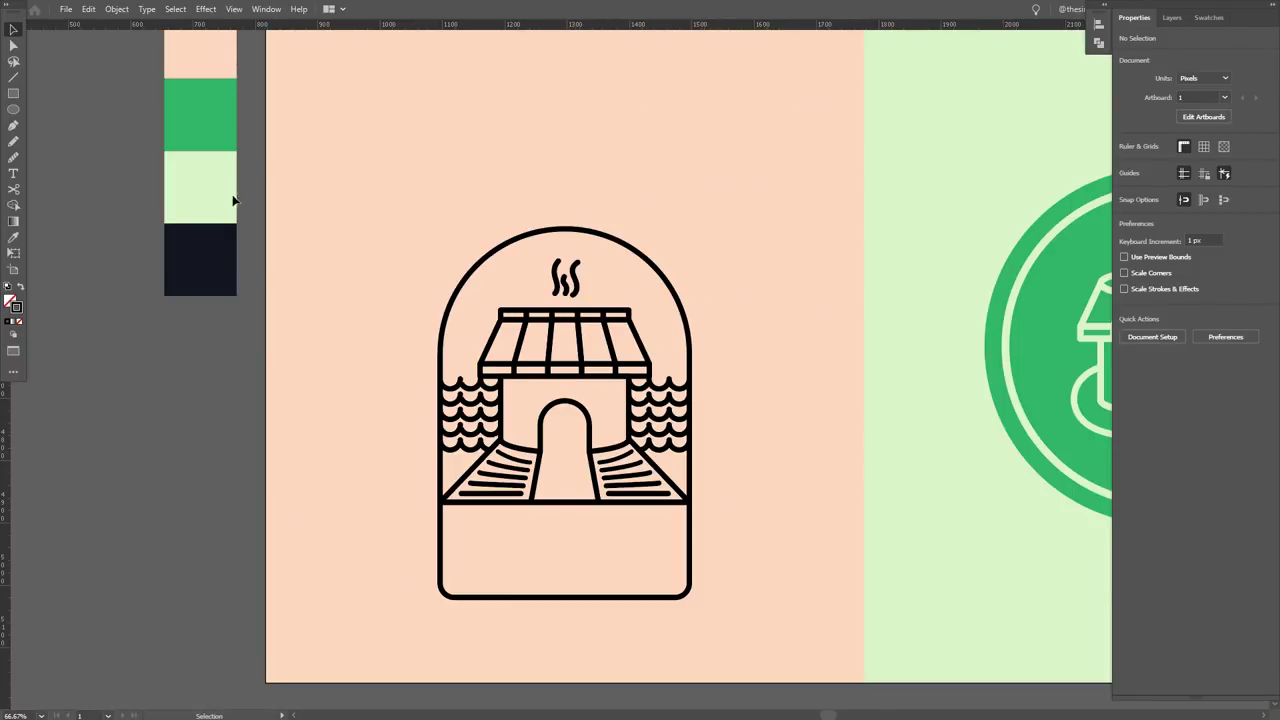
{"action": "left_click", "coordinate": [13, 76]}
{"action": "scroll", "coordinate": [436, 300], "scroll_direction": "up", "scroll_amount": 1}
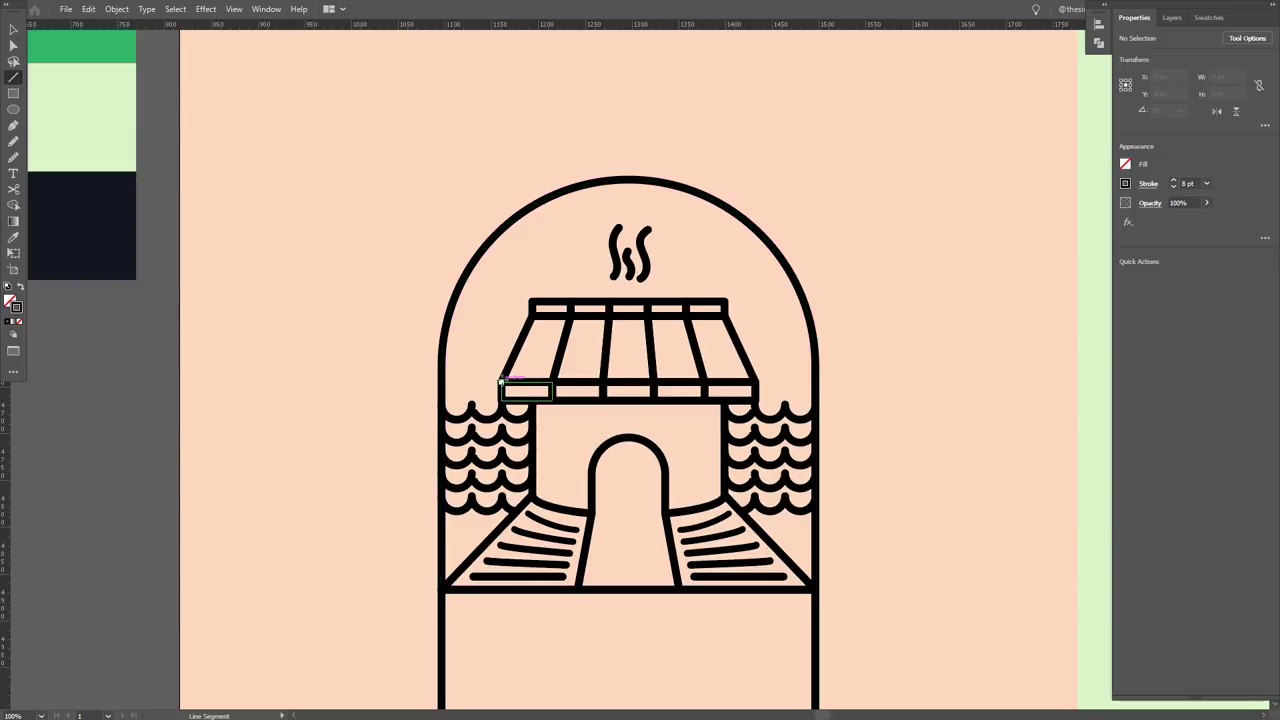
{"action": "left_click_drag", "start_coordinate": [500, 394], "coordinate": [445, 327]}
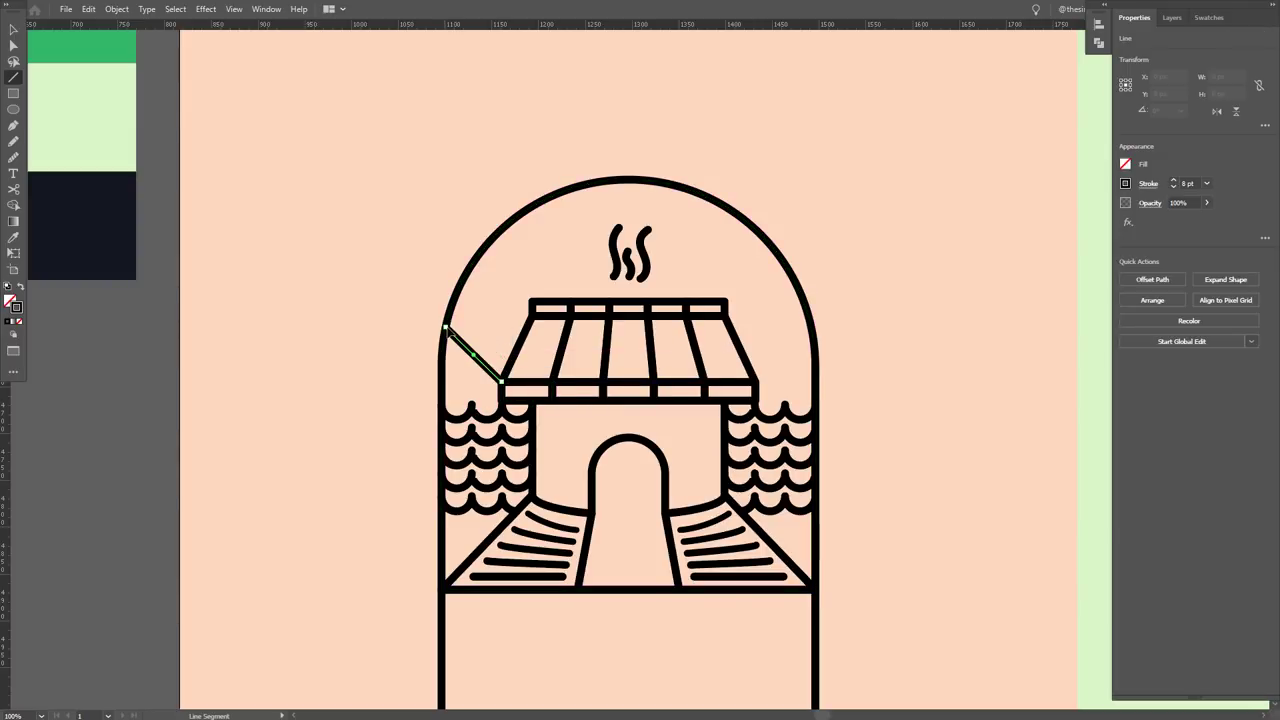
- Reflect a vertical copy of the line onto the right side of the badge
{"action": "key", "text": "o"}
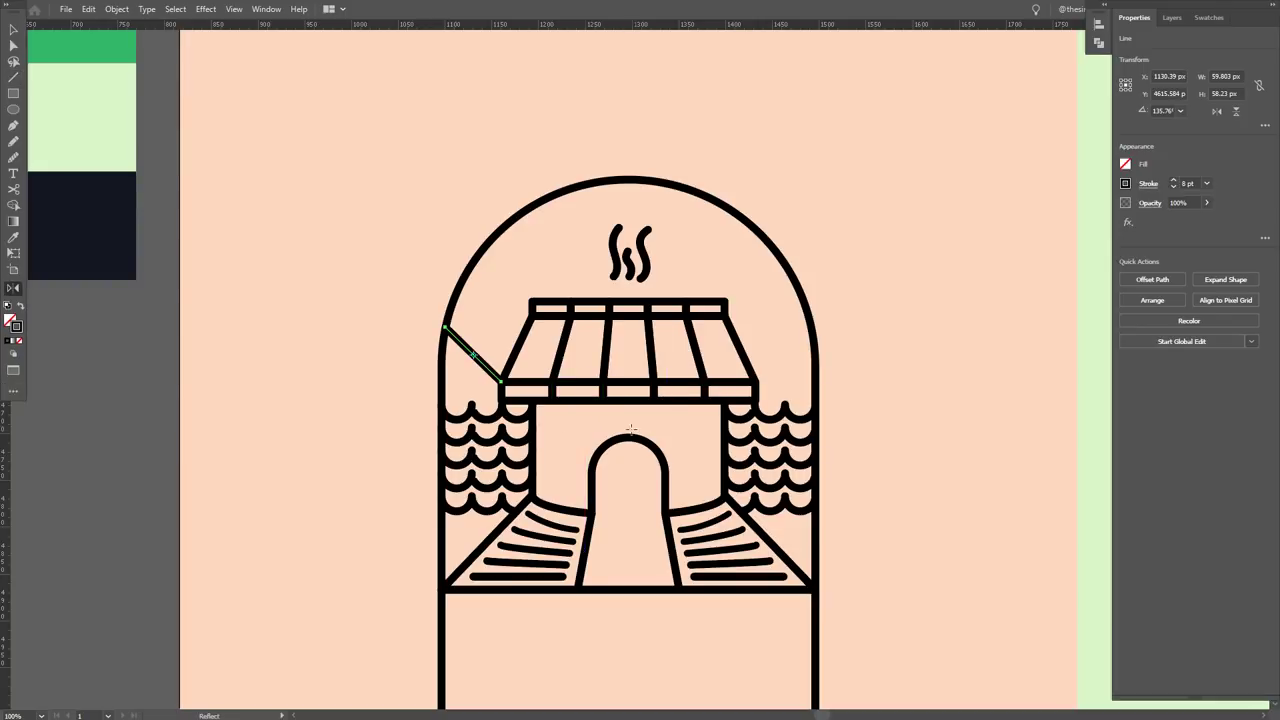
{"action": "left_click", "coordinate": [630, 438], "text": "alt"}
{"action": "left_click", "coordinate": [571, 450]}
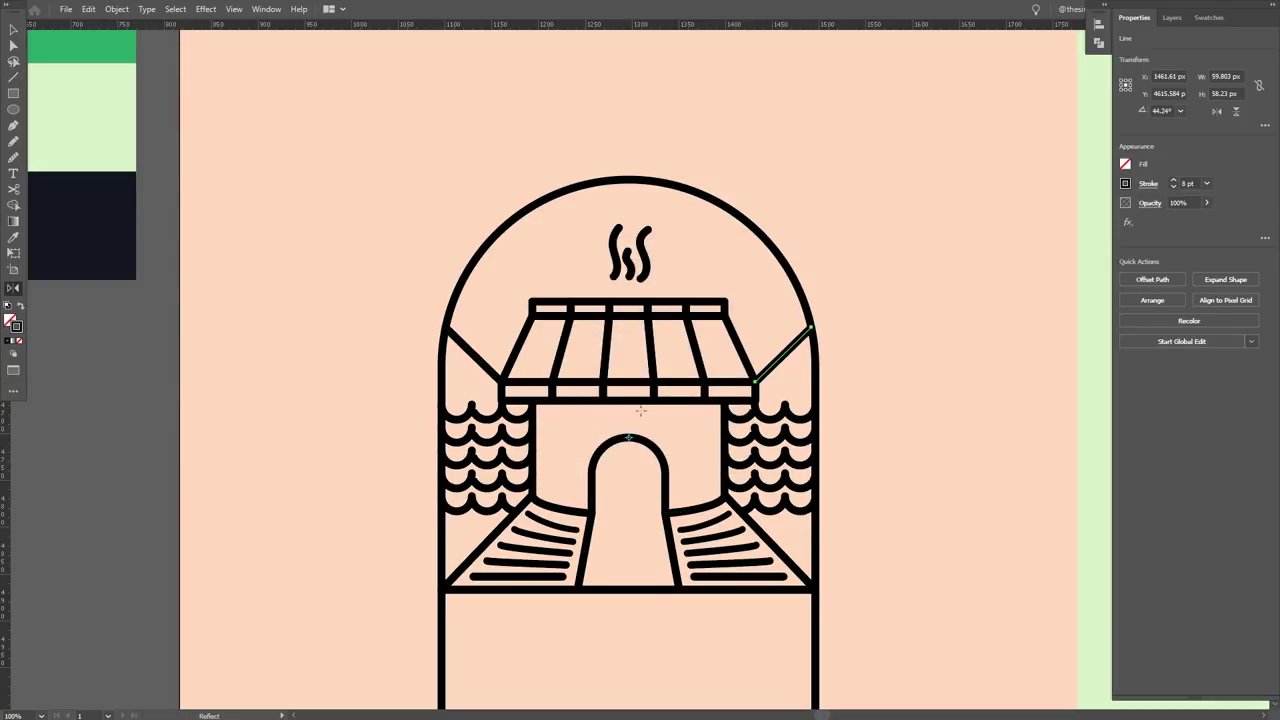
{"action": "key", "text": "v"}
{"action": "left_click", "coordinate": [881, 343]}
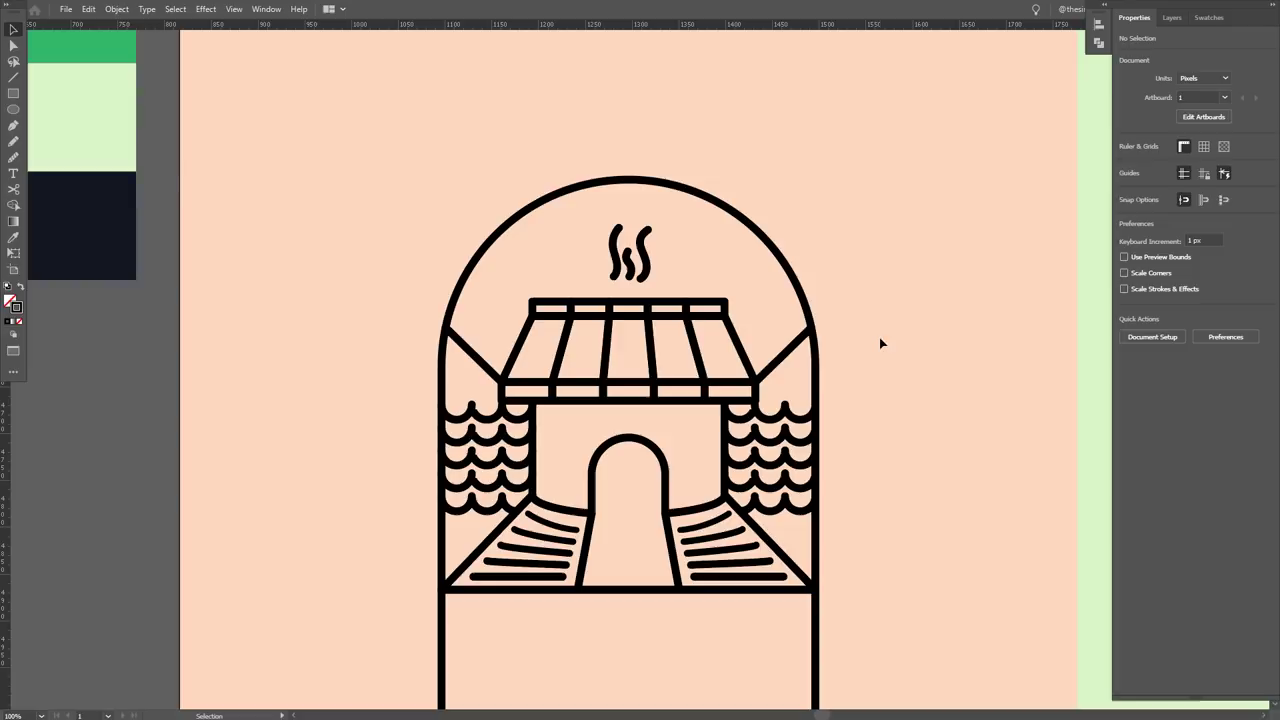
{"action": "scroll", "coordinate": [865, 350], "scroll_direction": "down", "scroll_amount": 2}
{"action": "scroll", "coordinate": [863, 356], "scroll_direction": "up", "scroll_amount": 1}
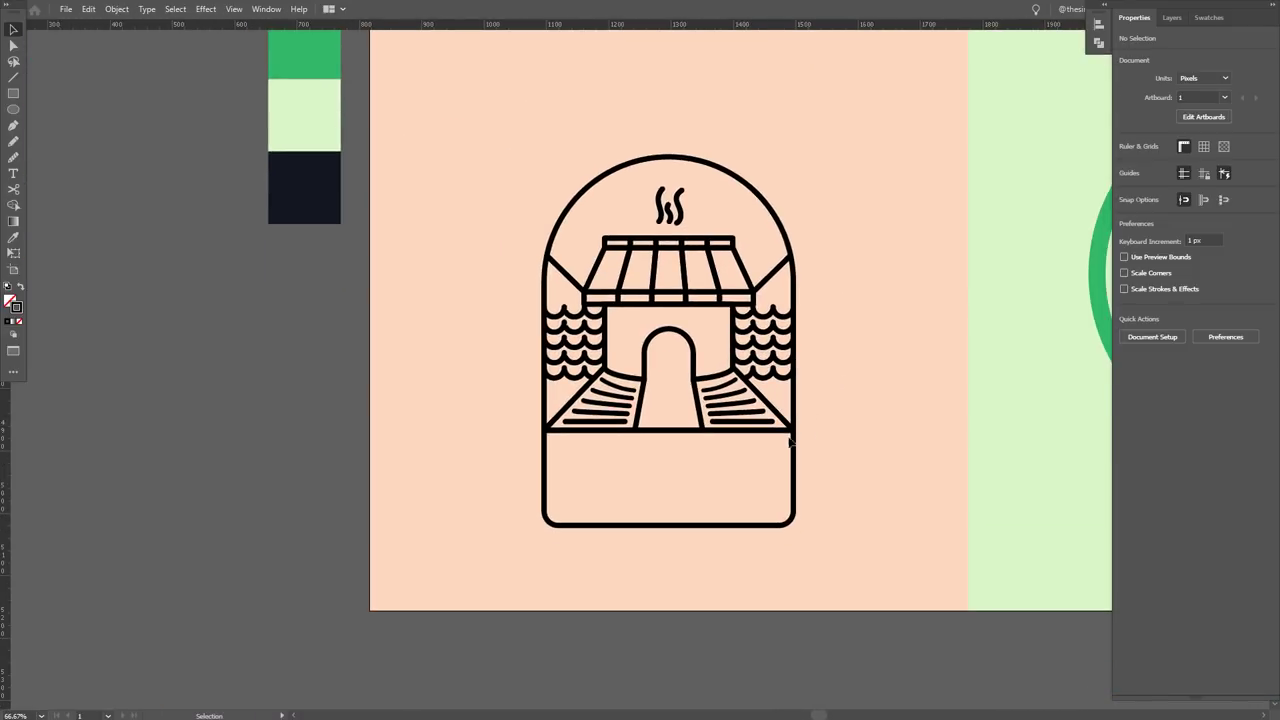
- Draw a small square in the lower box's bottom-left corner and round one corner to about 21 px
{"action": "key", "text": "m"}
{"action": "scroll", "coordinate": [625, 555], "scroll_direction": "up", "scroll_amount": 2}
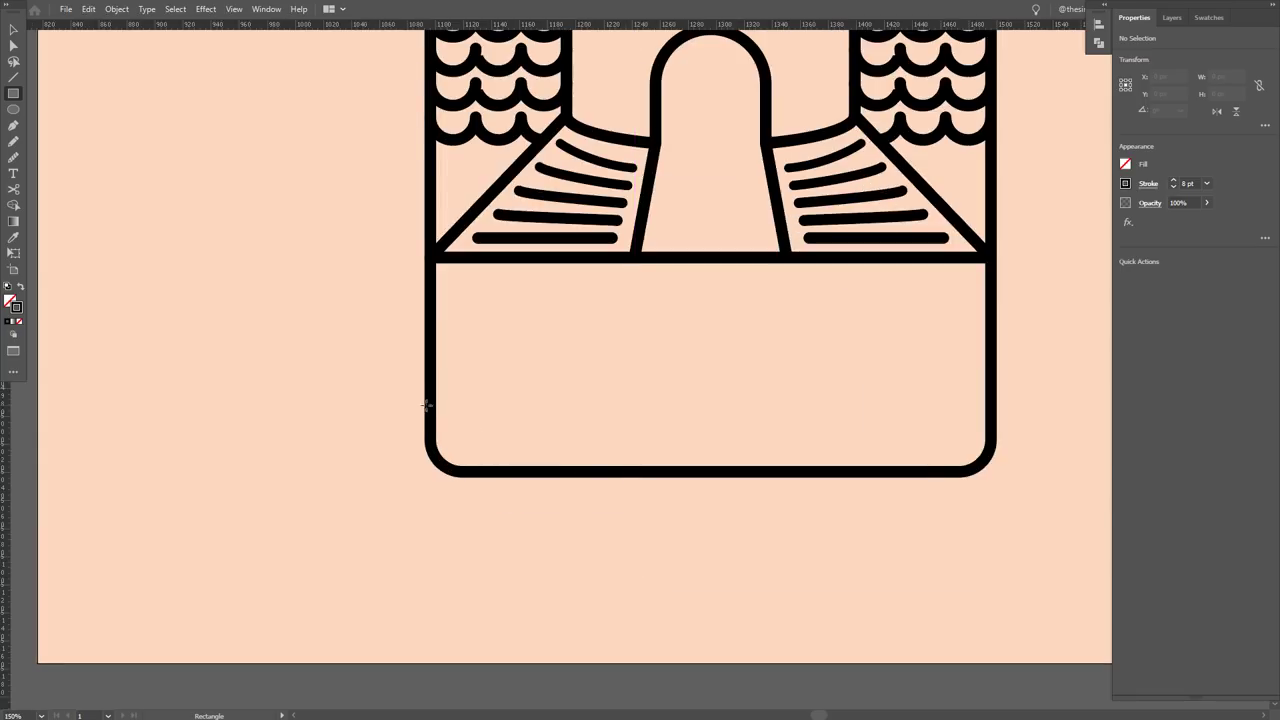
{"action": "left_click_drag", "start_coordinate": [432, 410], "coordinate": [487, 467]}
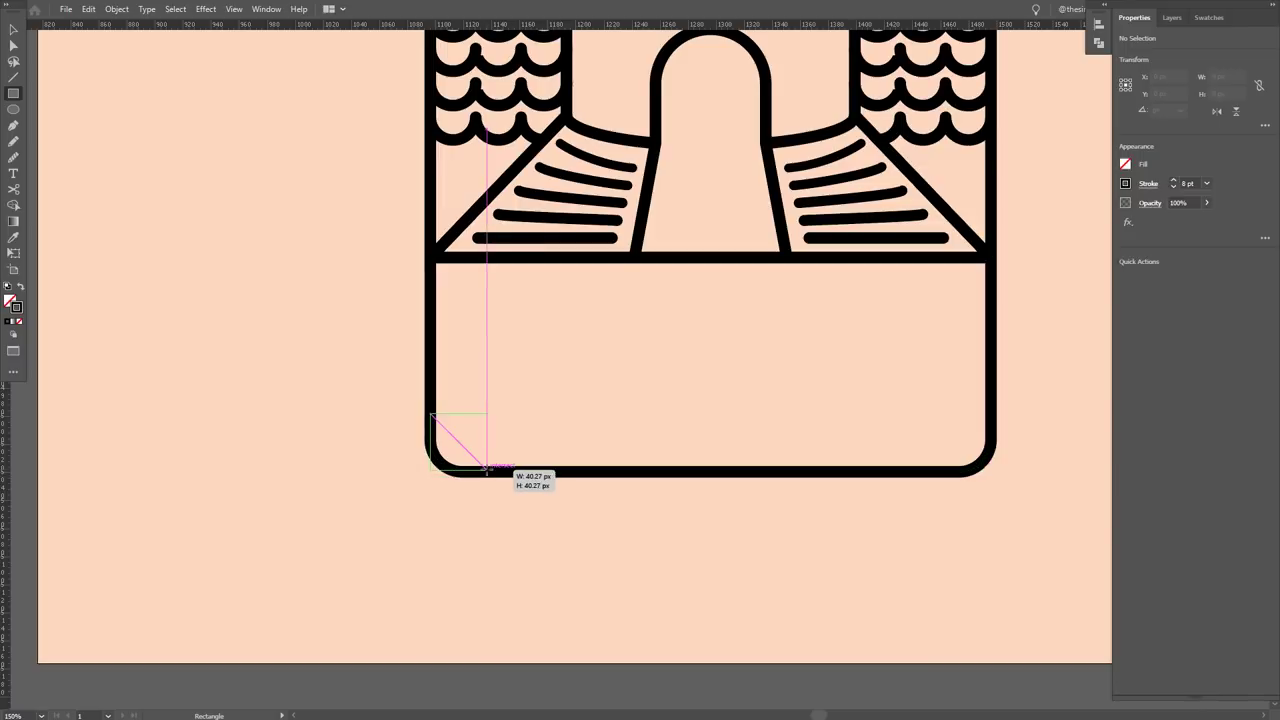
{"action": "key", "text": "a"}
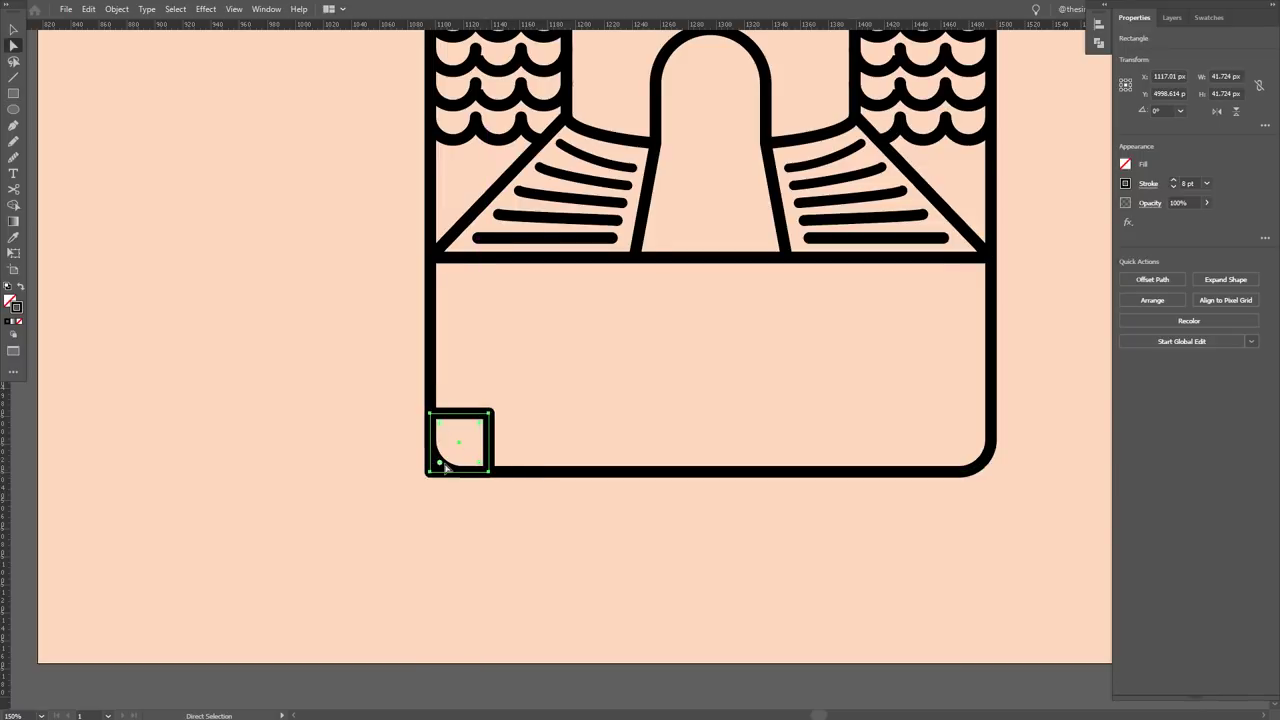
{"action": "left_click", "coordinate": [490, 412]}
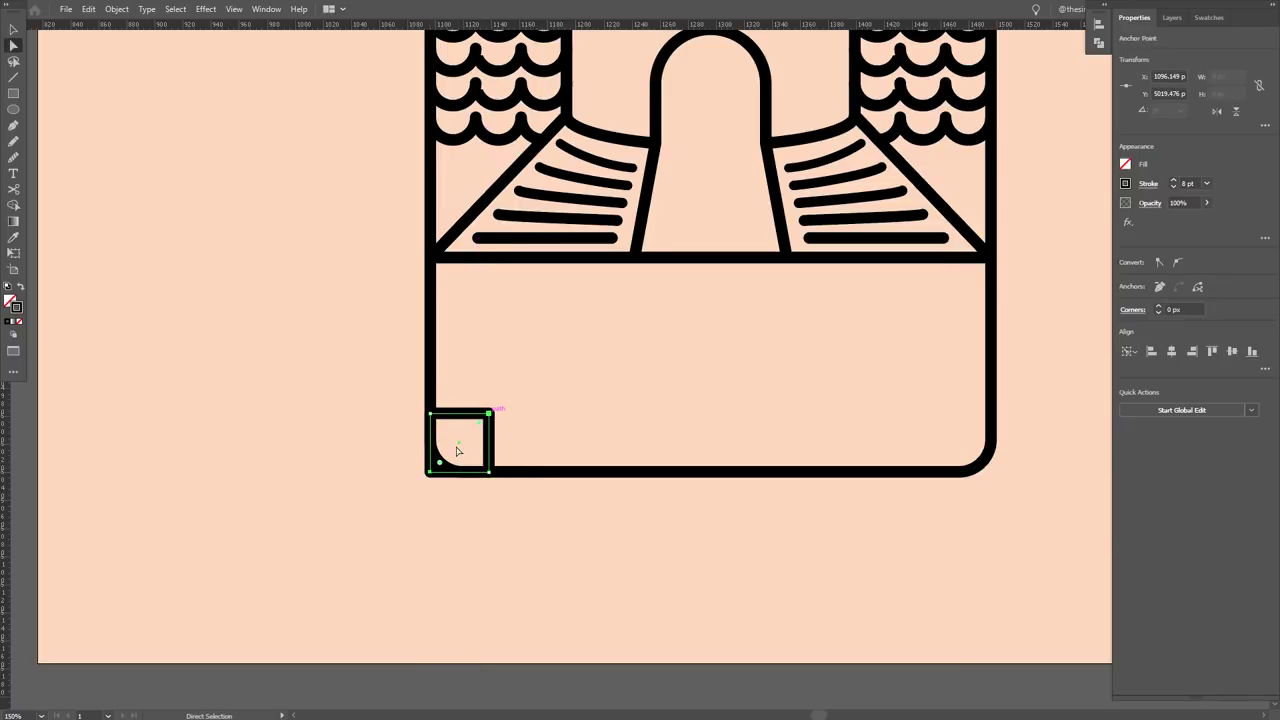
{"action": "left_click_drag", "start_coordinate": [441, 466], "coordinate": [468, 441]}
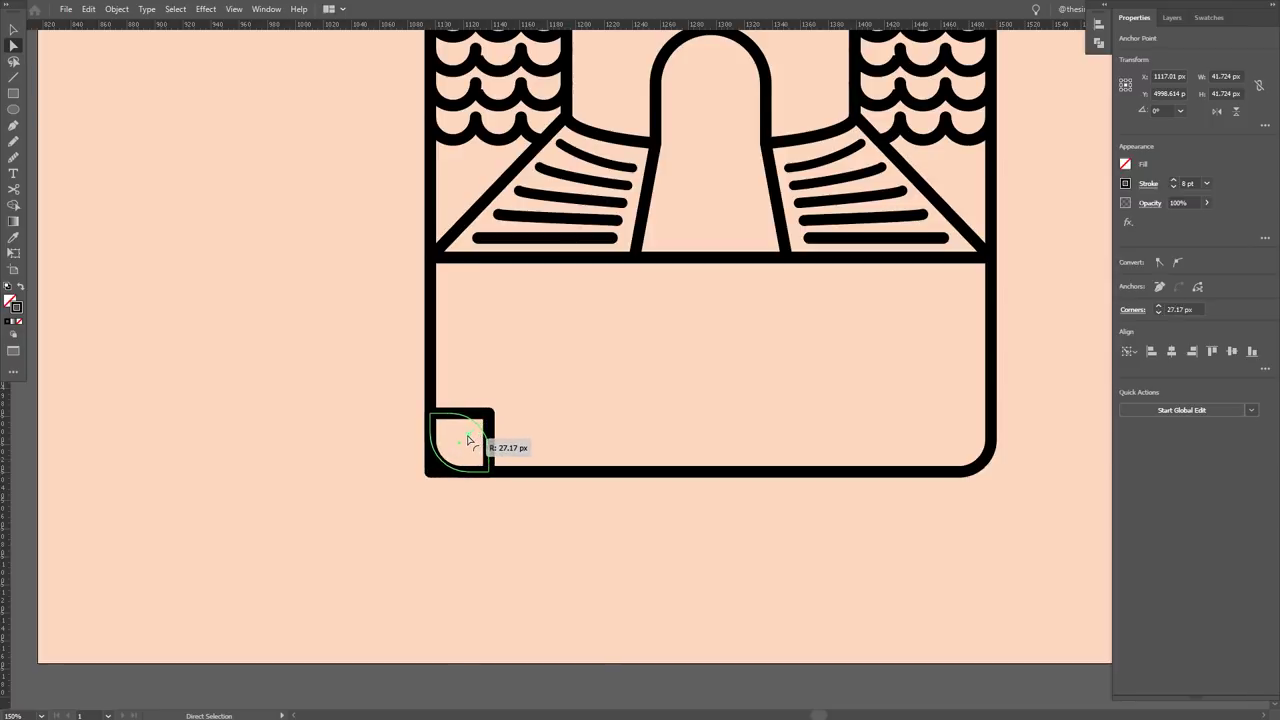
{"action": "left_click_drag", "start_coordinate": [468, 441], "coordinate": [461, 448]}
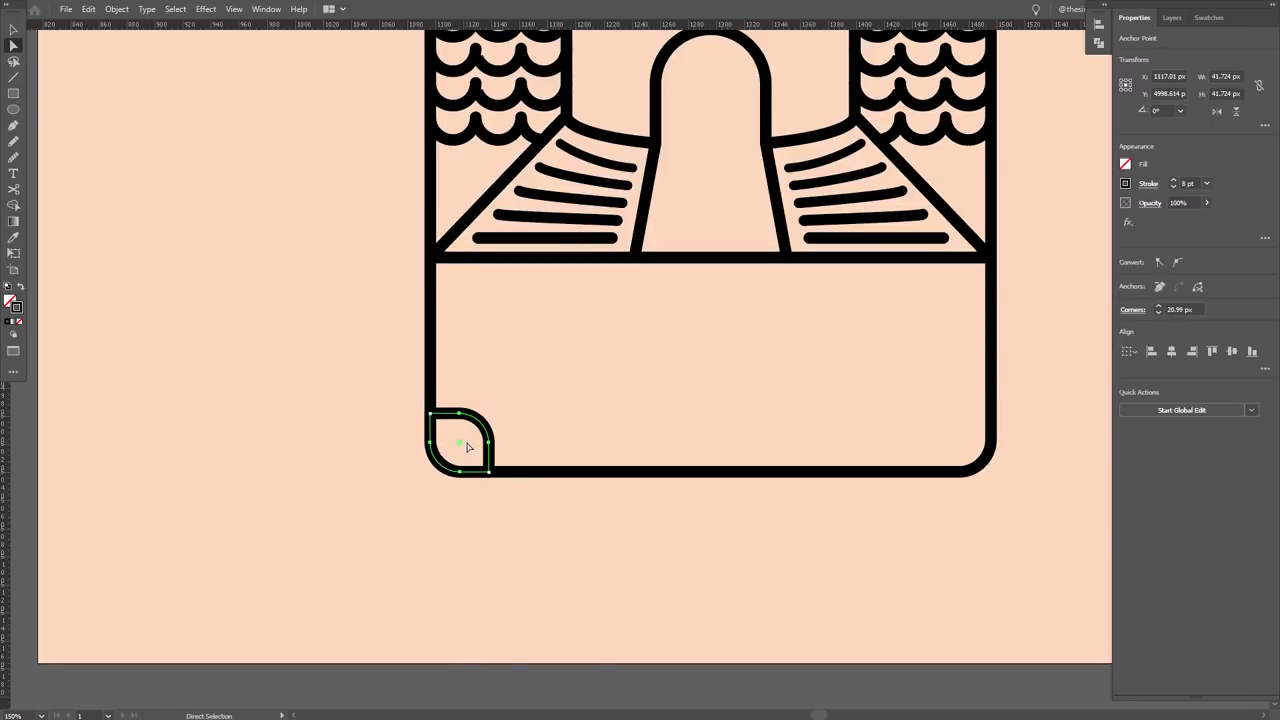
{"action": "key", "text": "v"}
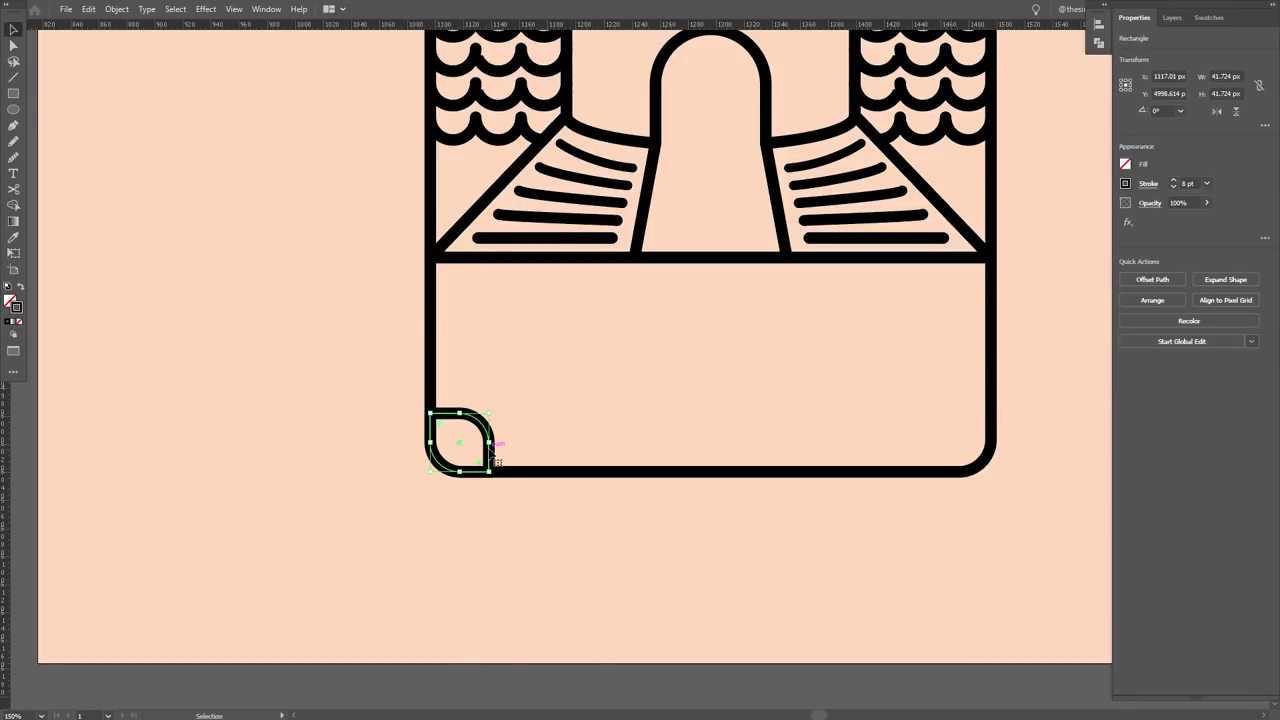
- Reflect a vertical copy of the corner square into the bottom-right corner
{"action": "key", "text": "o"}
{"action": "scroll", "coordinate": [711, 181], "scroll_direction": "up", "scroll_amount": 2}
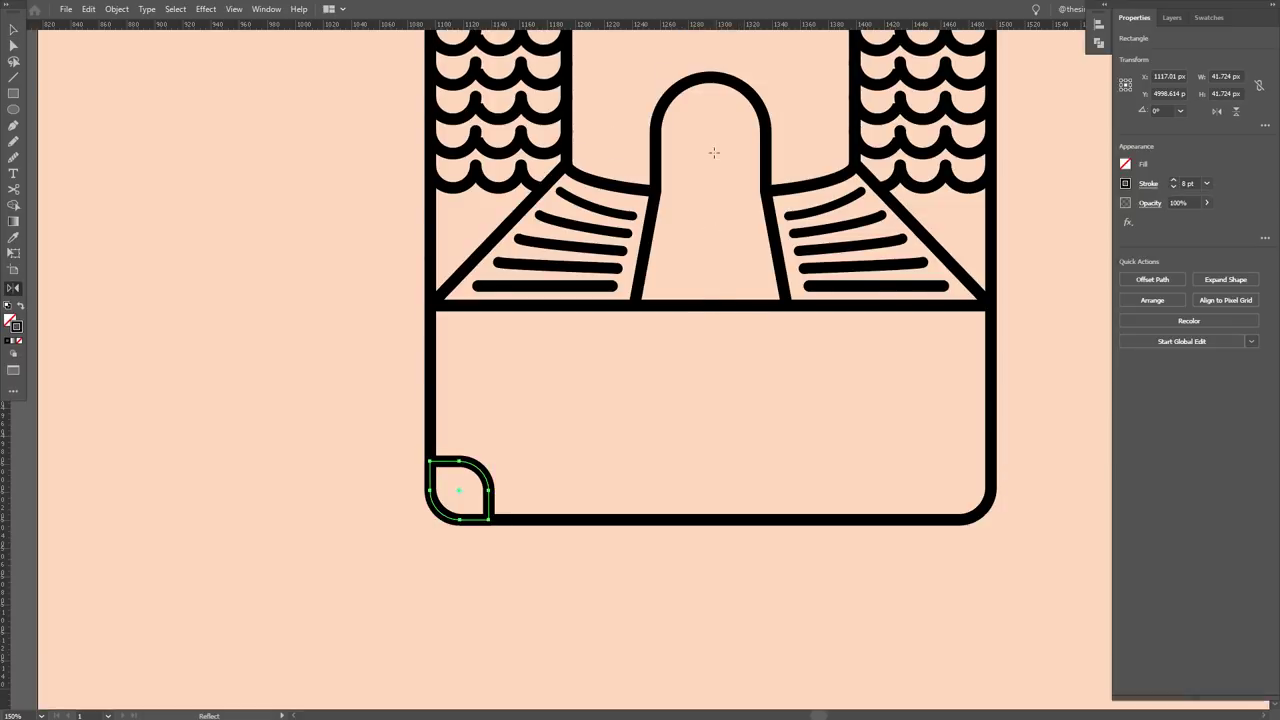
{"action": "left_click", "coordinate": [710, 76], "text": "alt"}
{"action": "left_click", "coordinate": [588, 448]}
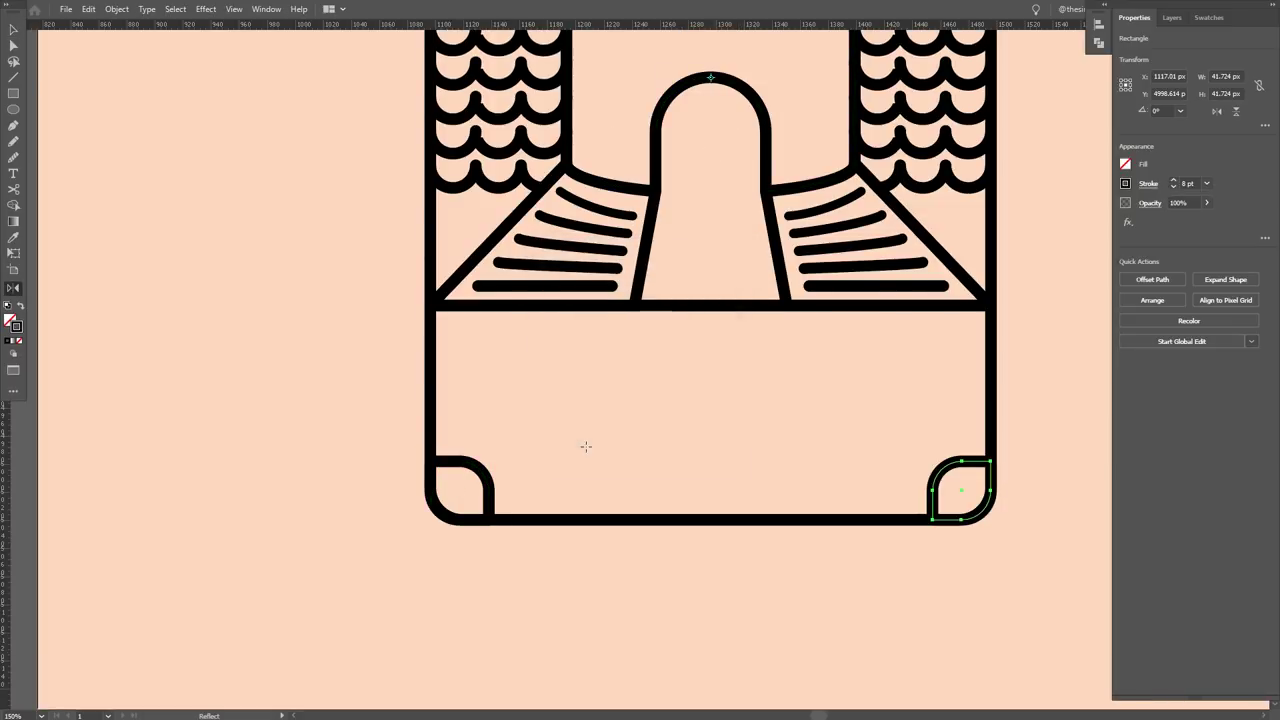
{"action": "key", "text": "v"}
{"action": "left_click", "coordinate": [790, 585]}
{"action": "key", "text": "ctrl+minus"}
{"action": "key", "text": "ctrl+minus"}
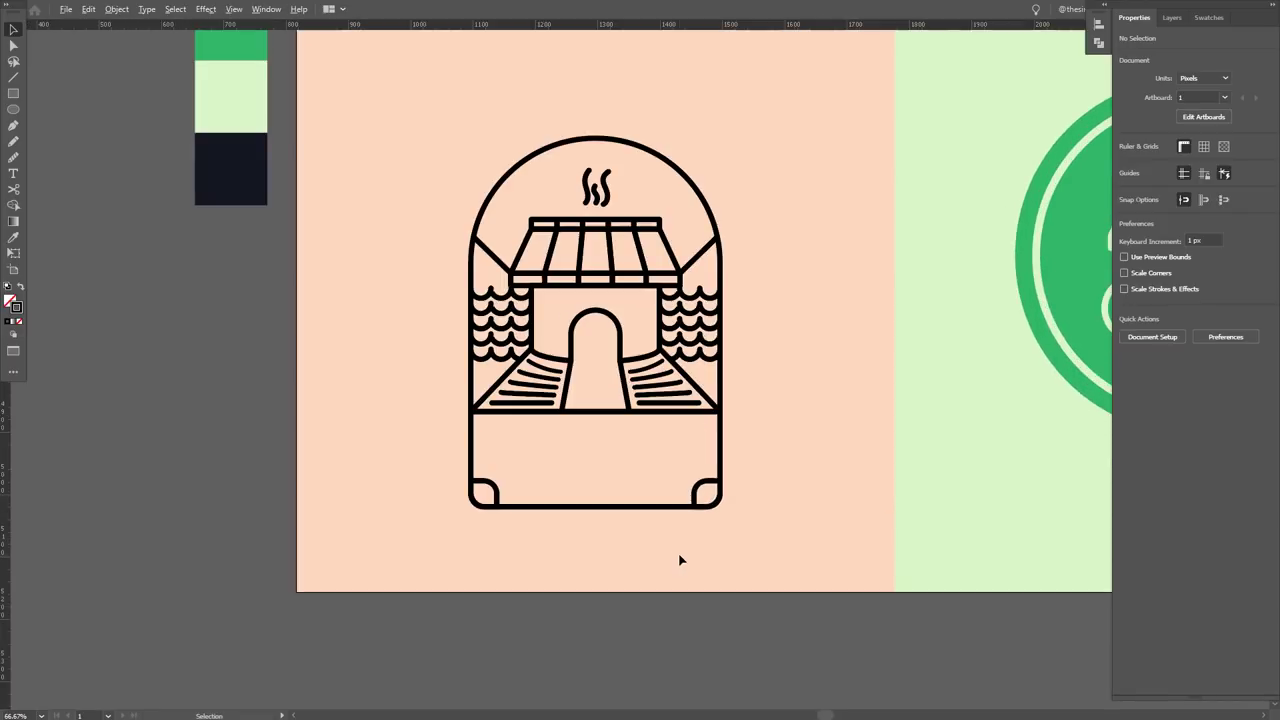
- Create the COFFEE SHOPE text in the lower box and scale it up to fill the box
{"action": "left_click", "coordinate": [13, 173]}
{"action": "left_click", "coordinate": [556, 451]}
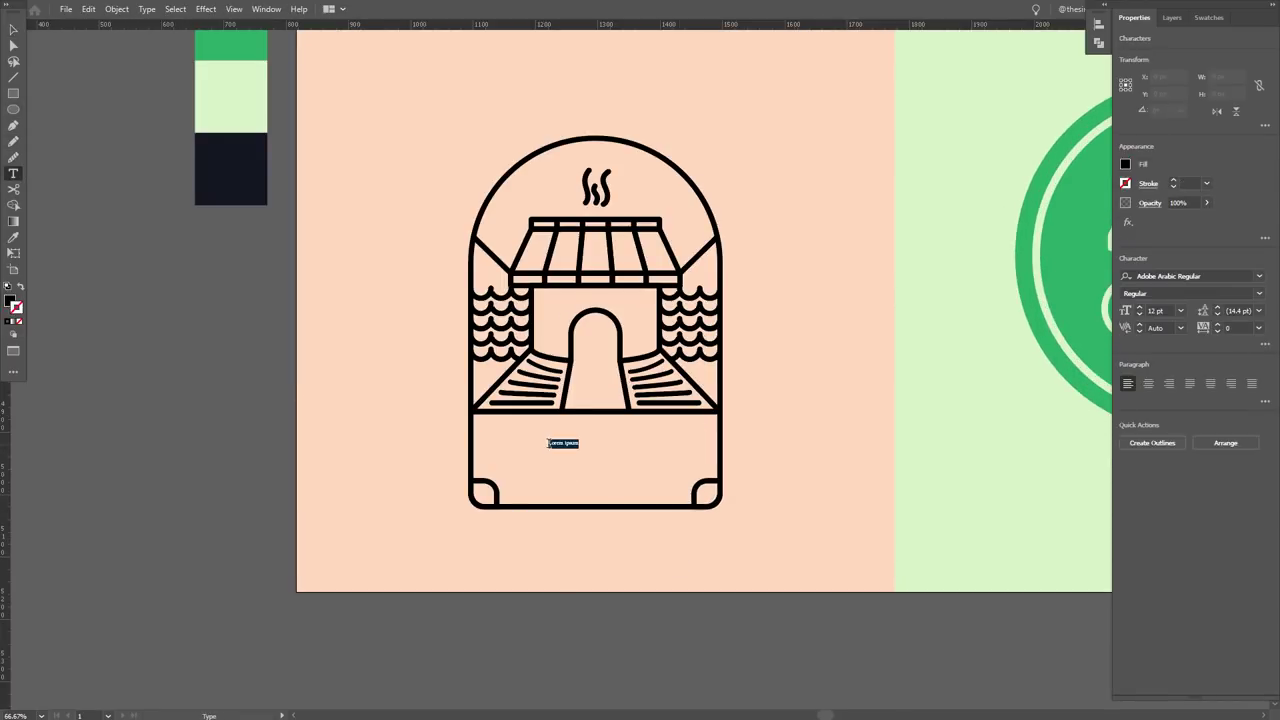
{"action": "type", "text": "co"}
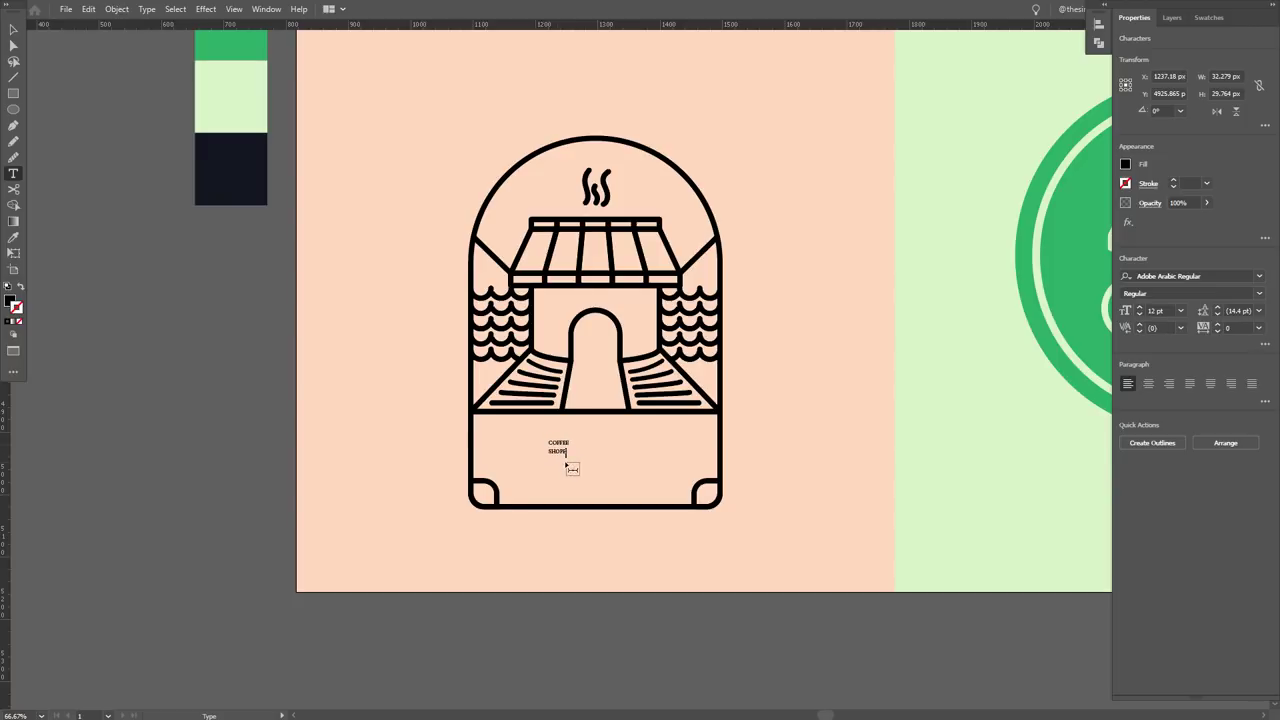
{"action": "key", "text": "Escape"}
{"action": "mouse_move", "coordinate": [569, 456]}
{"action": "left_mouse_down"}
{"action": "mouse_move", "coordinate": [620, 502]}
{"action": "mouse_move", "coordinate": [612, 480]}
{"action": "left_mouse_up"}
- Set the text's font to Big John and tighten its line spacing
{"action": "left_click", "coordinate": [1203, 276]}
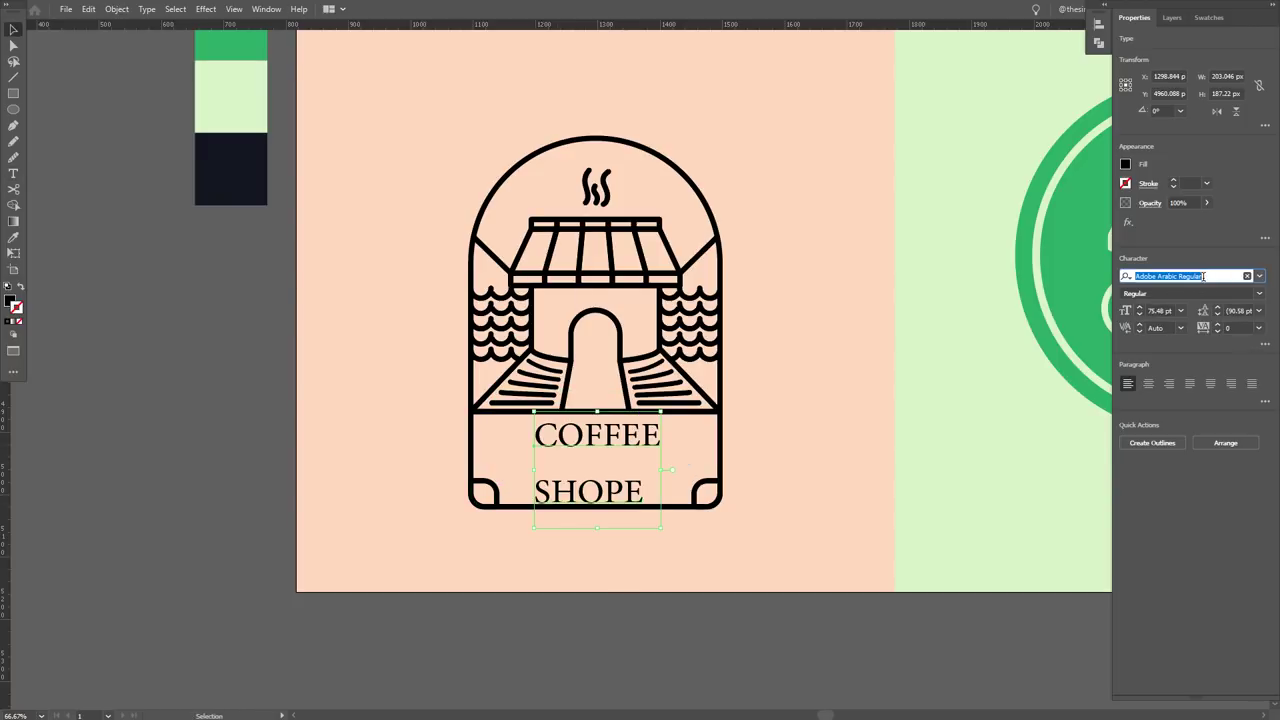
{"action": "type", "text": "big"}
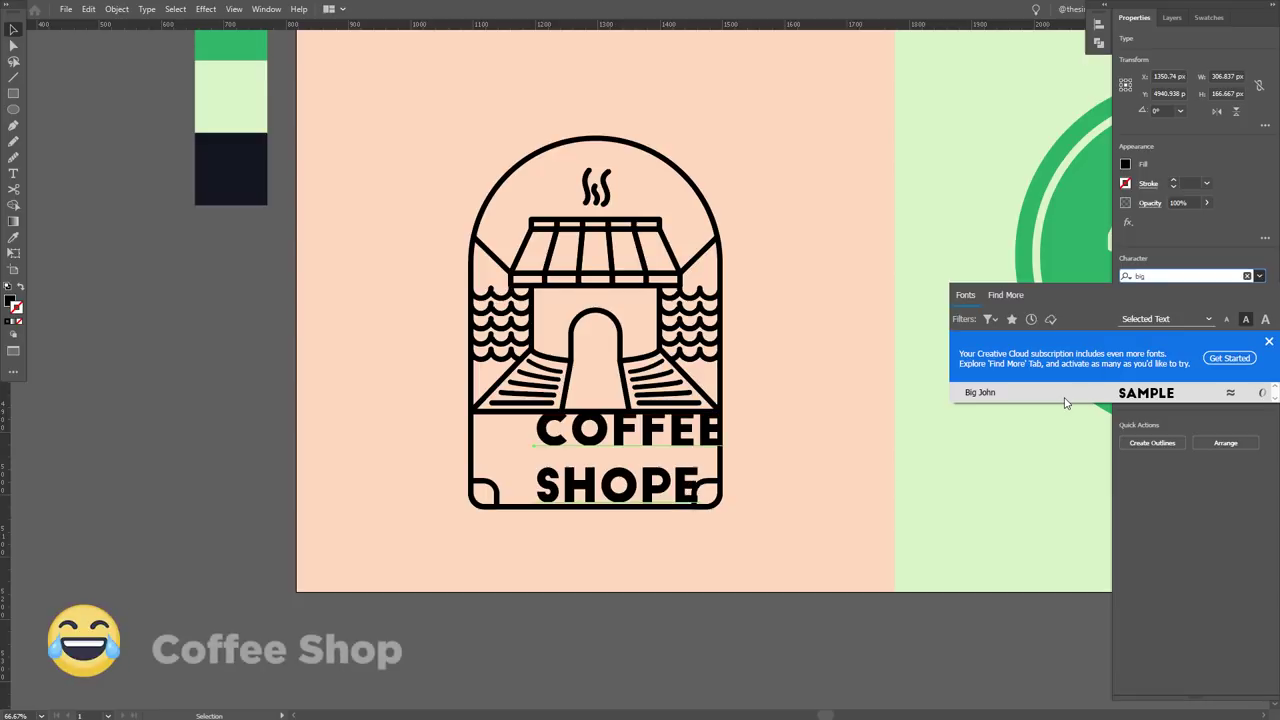
{"action": "left_click", "coordinate": [1063, 395]}
{"action": "key", "text": "alt+Up"}
{"action": "key", "text": "alt+Up"}
{"action": "key", "text": "alt+Up"}
{"action": "key", "text": "alt+Up"}
{"action": "key", "text": "alt+Up"}
{"action": "key", "text": "alt+Up"}
{"action": "key", "text": "alt+Up"}
{"action": "key", "text": "alt+Up"}
{"action": "key", "text": "alt+Up"}
{"action": "key", "text": "alt+Up"}
{"action": "key", "text": "alt+Up"}
{"action": "key", "text": "shift+Left"}
{"action": "key", "text": "shift+Left"}
{"action": "key", "text": "shift+Left"}
{"action": "key", "text": "shift+Left"}
{"action": "key", "text": "alt+Up"}
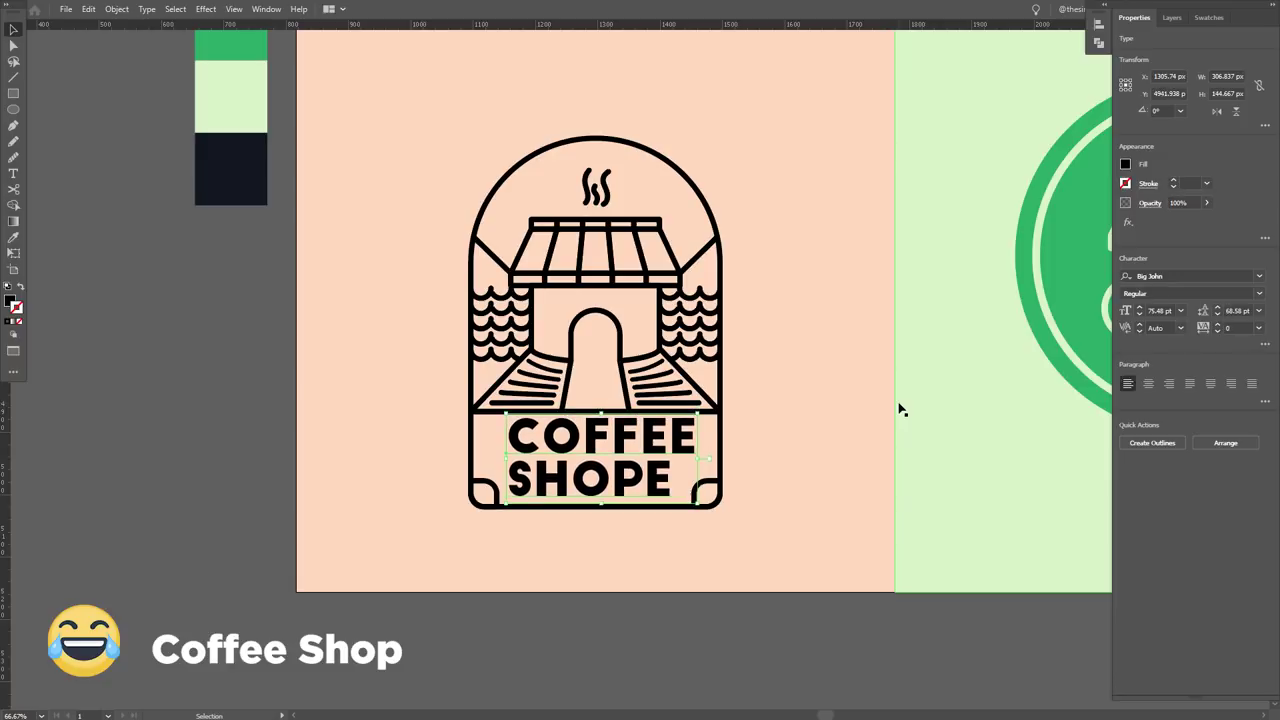
- Centre-align the text lines and centre the text within the whole coffee logo
{"action": "key", "text": "ctrl+shift+c"}
{"action": "left_click_drag", "start_coordinate": [521, 442], "coordinate": [731, 423]}
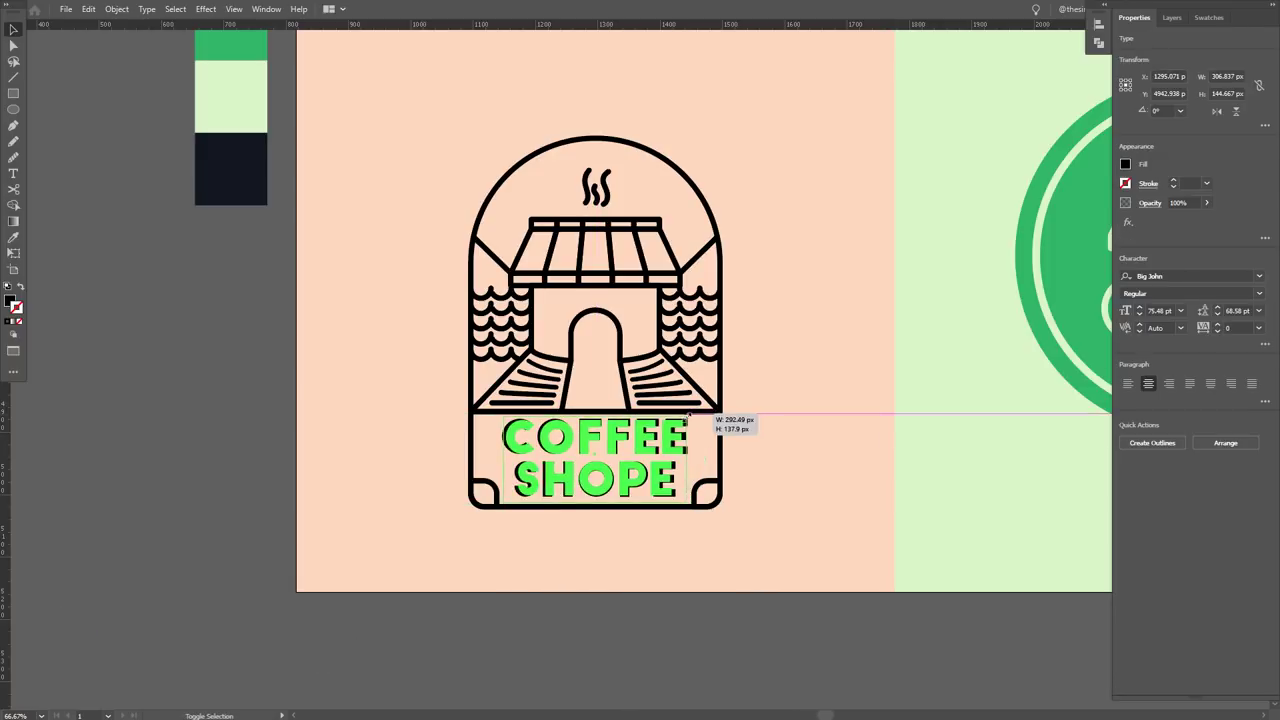
{"action": "left_click", "coordinate": [769, 400]}
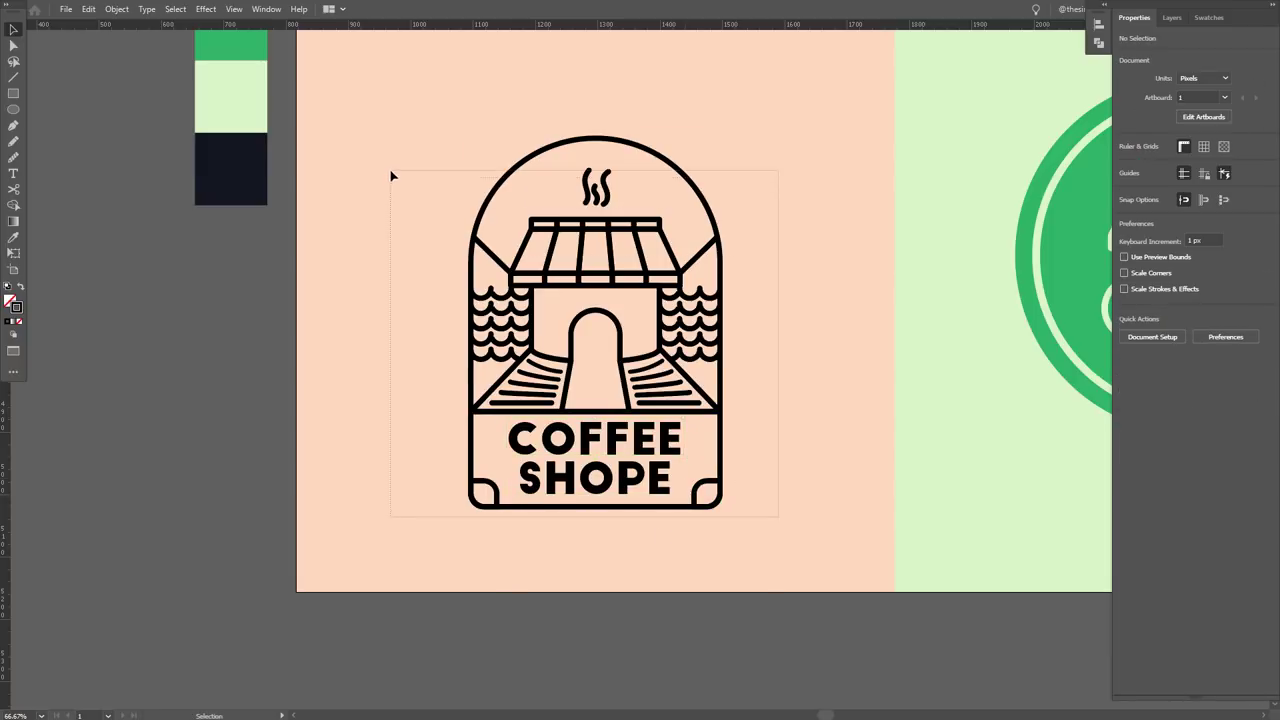
{"action": "left_click_drag", "start_coordinate": [520, 484], "coordinate": [392, 171]}
{"action": "left_click", "coordinate": [1179, 279]}
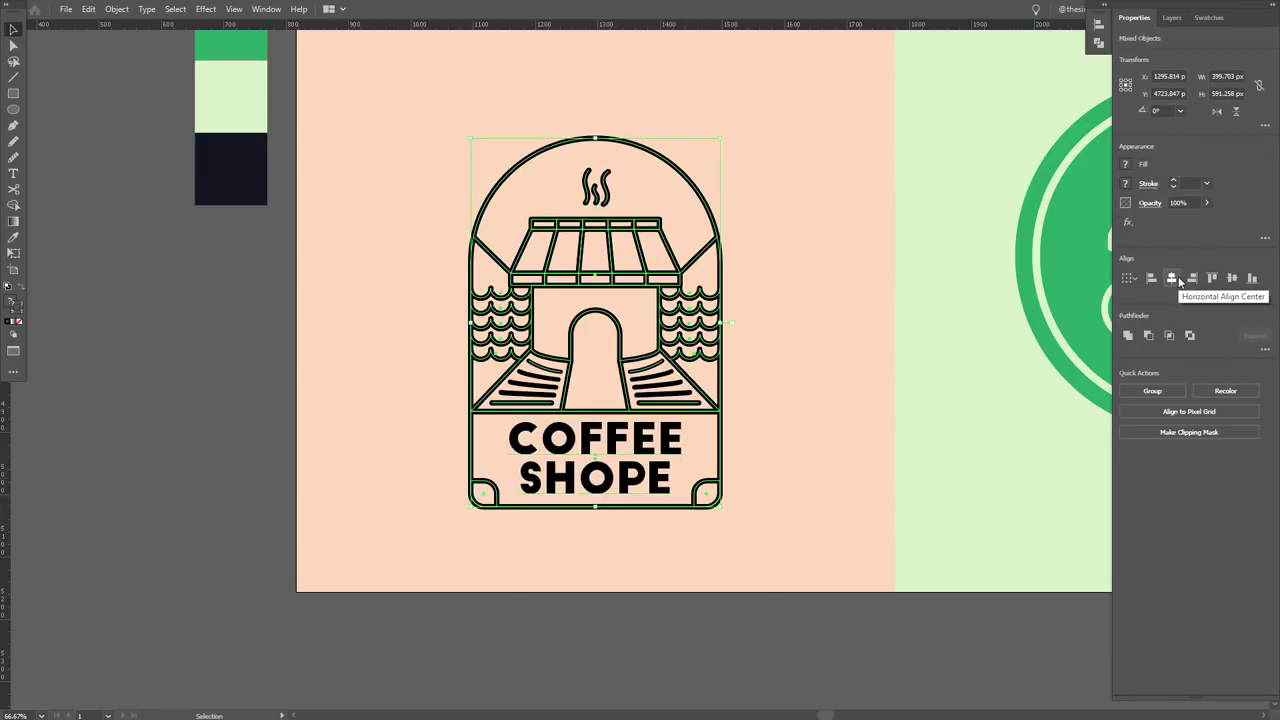
{"action": "left_click", "coordinate": [810, 277]}
- Try wider letter spacing on SHOPE, then restore the original spacing
{"action": "left_click", "coordinate": [604, 483]}
{"action": "double_click", "coordinate": [604, 484]}
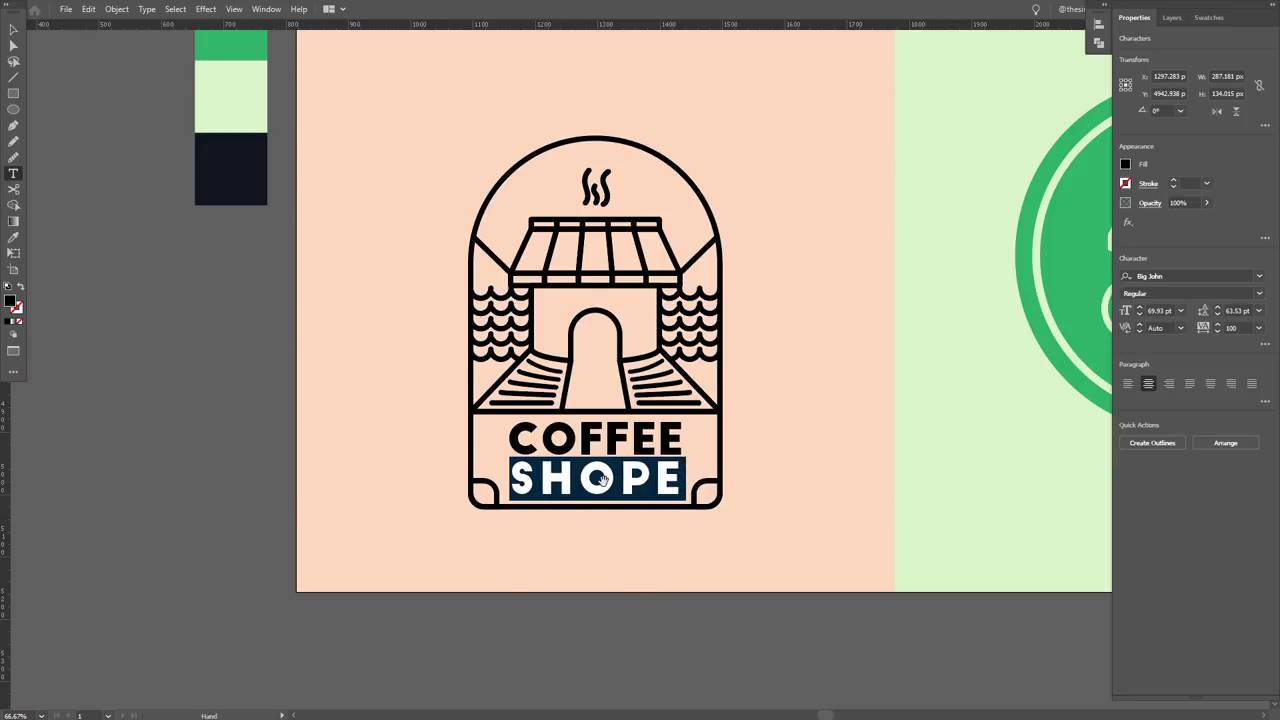
{"action": "key", "text": "alt+Right"}
{"action": "key", "text": "alt+Left"}
{"action": "key", "text": "Escape"}
{"action": "left_click", "coordinate": [1025, 588]}
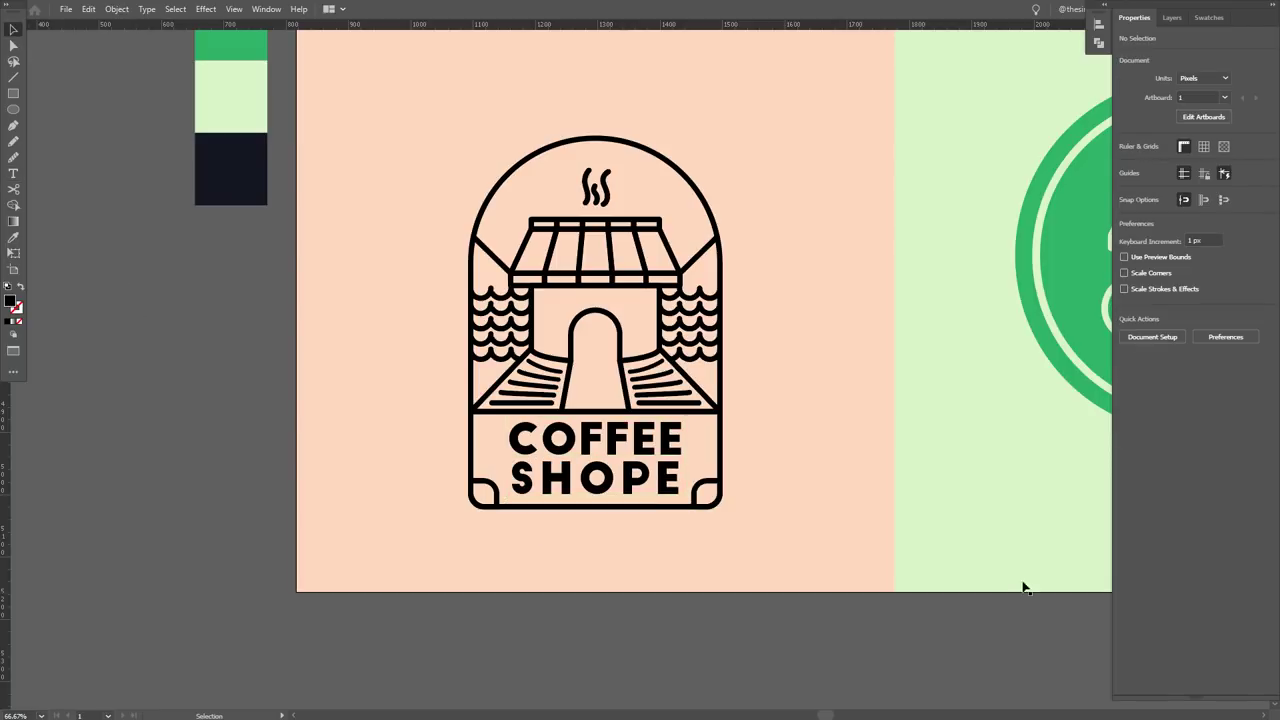
- Reduce the lettering by three points to 64 pt and tighten the leading to 59.53 pt
{"action": "left_click", "coordinate": [600, 475]}
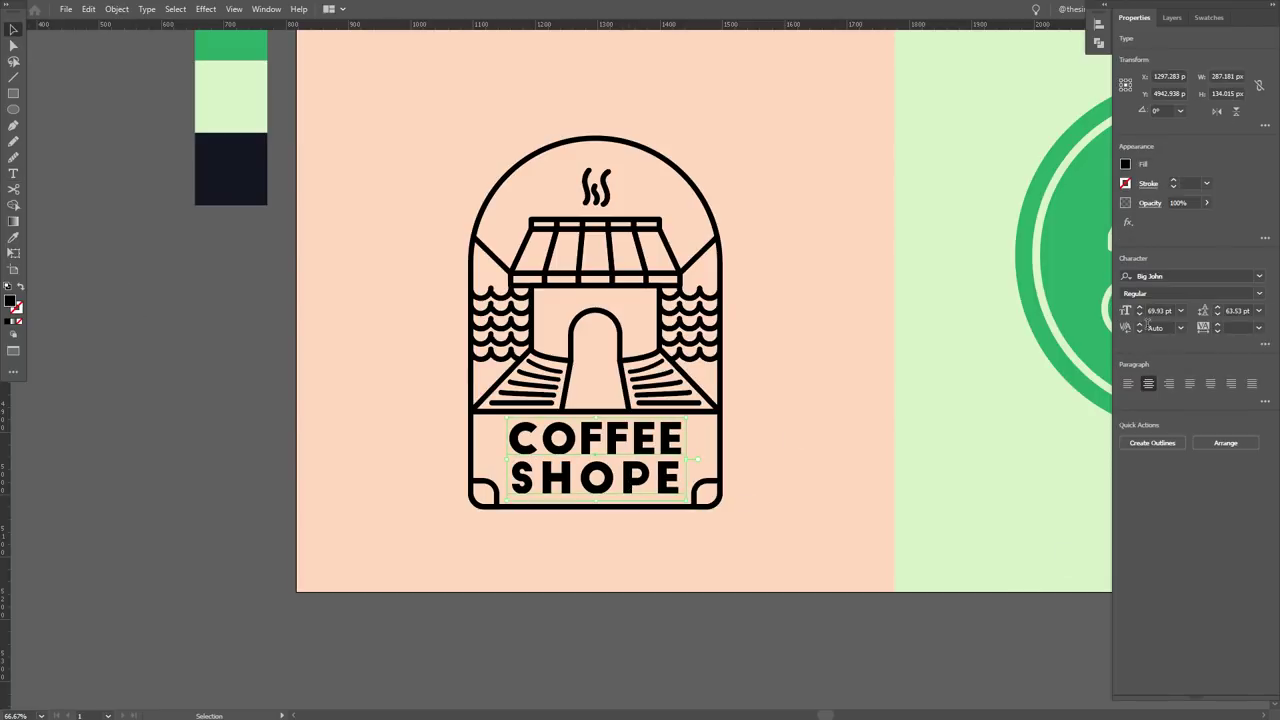
{"action": "left_click", "coordinate": [1138, 314]}
{"action": "left_click", "coordinate": [1138, 314]}
{"action": "left_click", "coordinate": [1138, 314]}
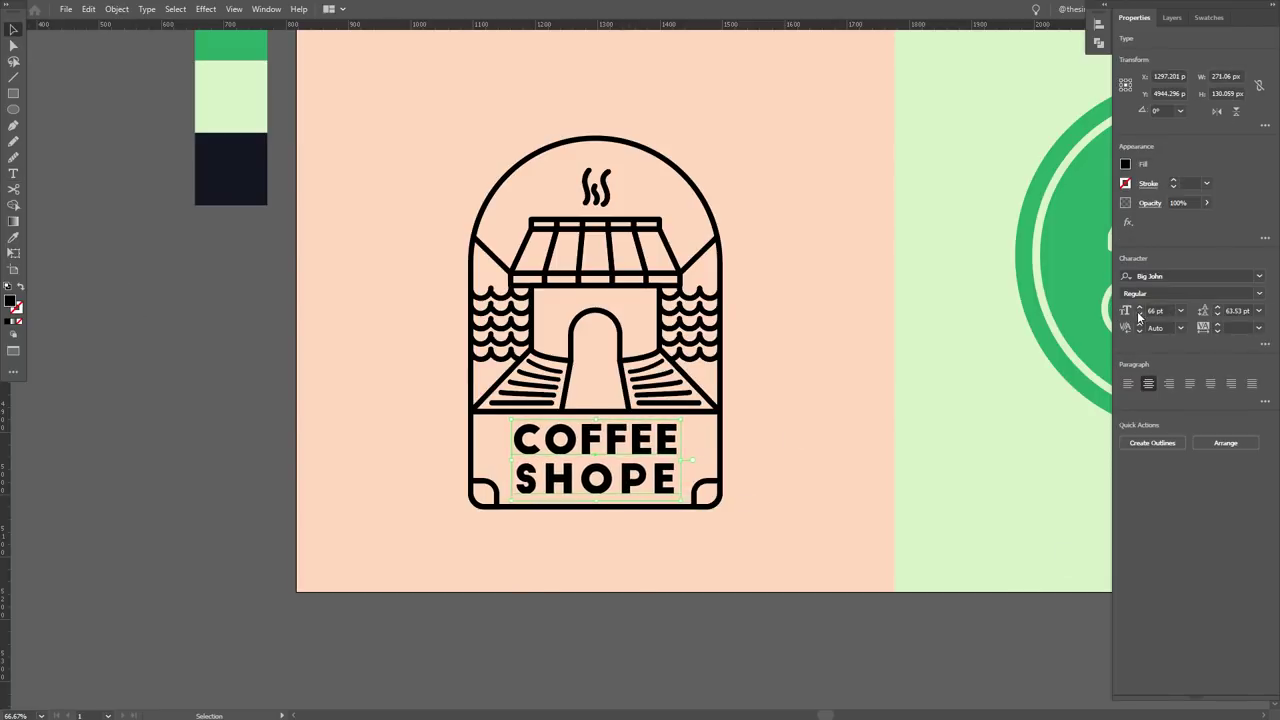
{"action": "left_click", "coordinate": [1138, 314]}
{"action": "left_click", "coordinate": [1138, 314]}
{"action": "key", "text": "alt+Up"}
{"action": "key", "text": "alt+Up"}
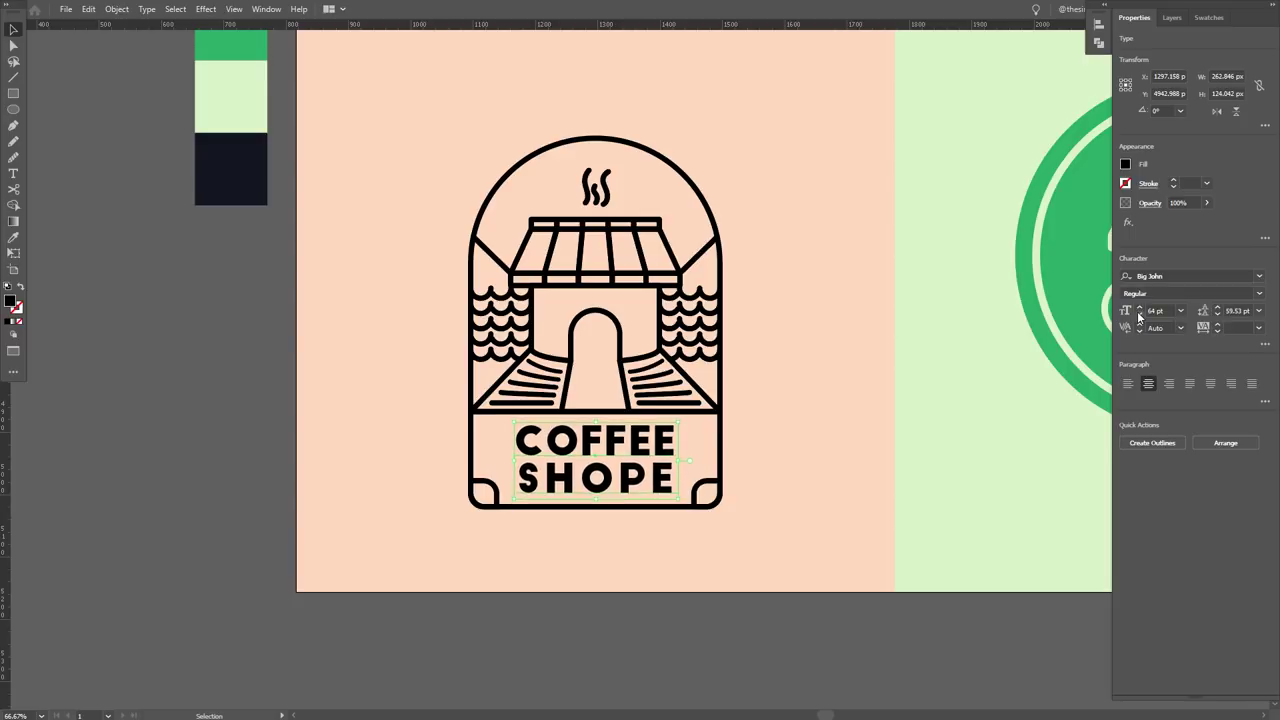
{"action": "left_click", "coordinate": [771, 237]}
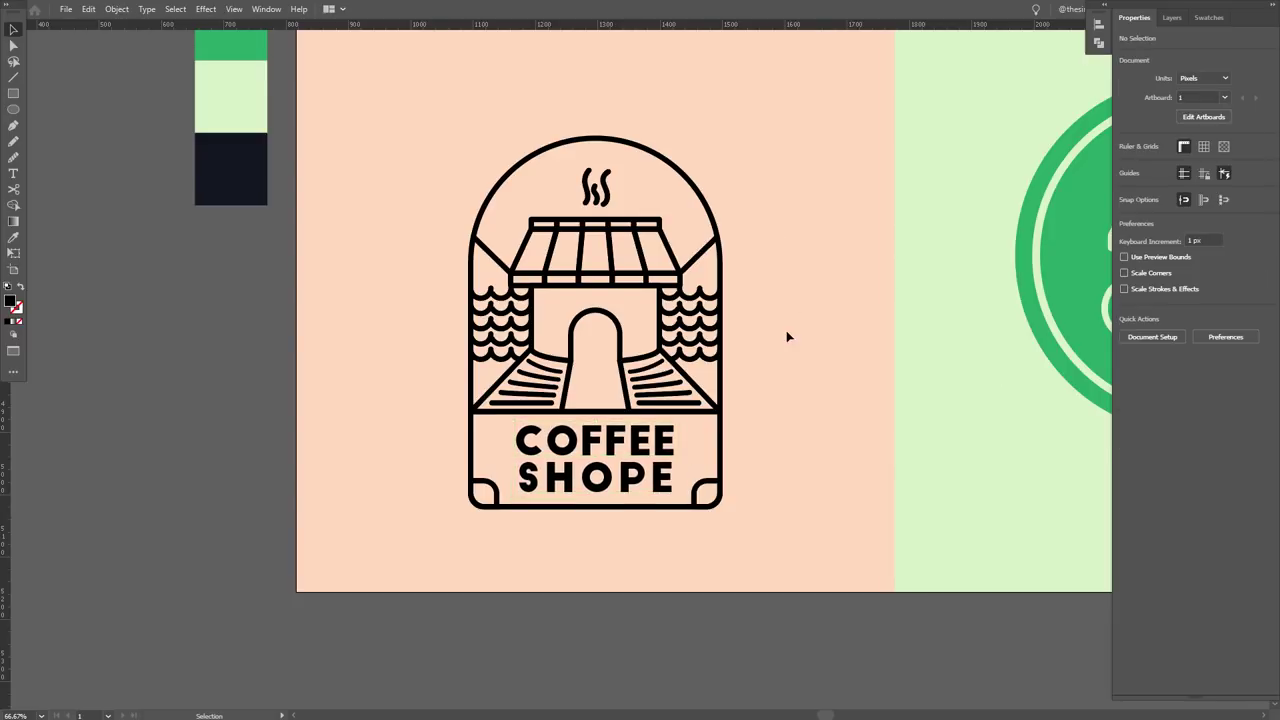
- Select all the coffee logo's paths and colour their lines with the peach swatch
{"action": "scroll", "coordinate": [786, 330], "scroll_direction": "down", "scroll_amount": 2}
{"action": "scroll", "coordinate": [797, 373], "scroll_direction": "up", "scroll_amount": 1}
{"action": "scroll", "coordinate": [798, 379], "scroll_direction": "down", "scroll_amount": 1}
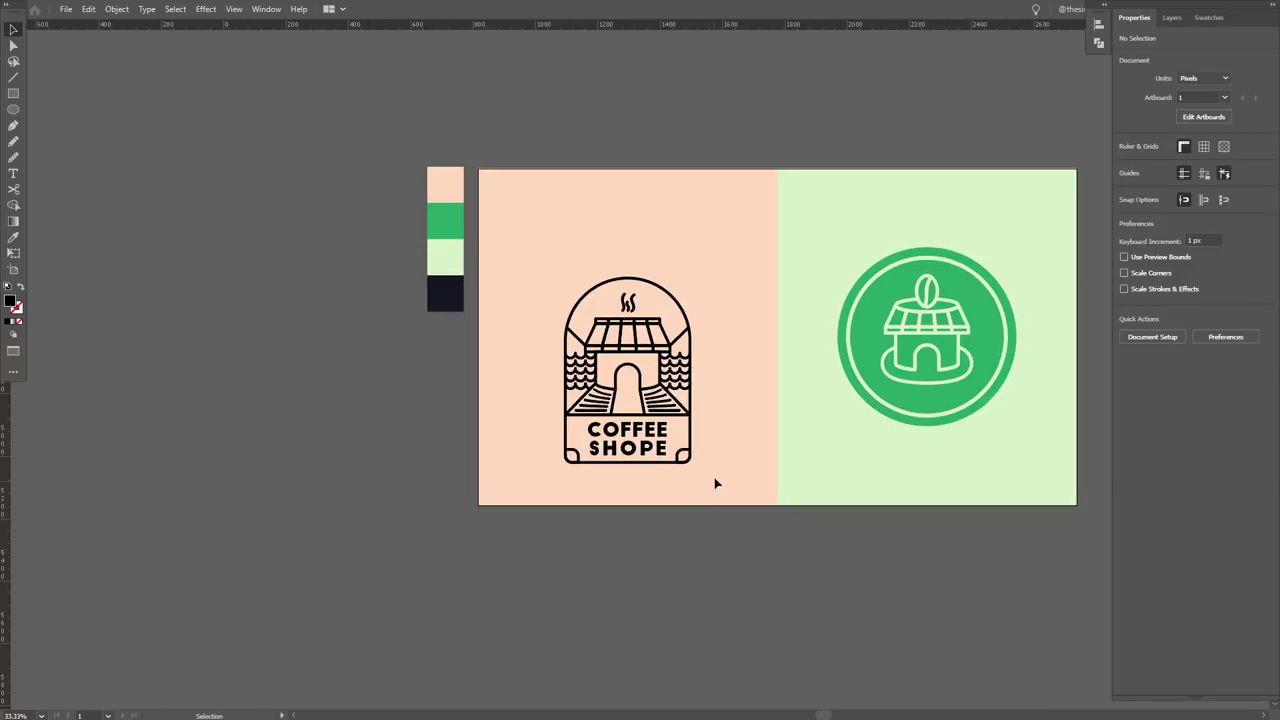
{"action": "key", "text": "a"}
{"action": "left_click_drag", "start_coordinate": [539, 280], "coordinate": [712, 468]}
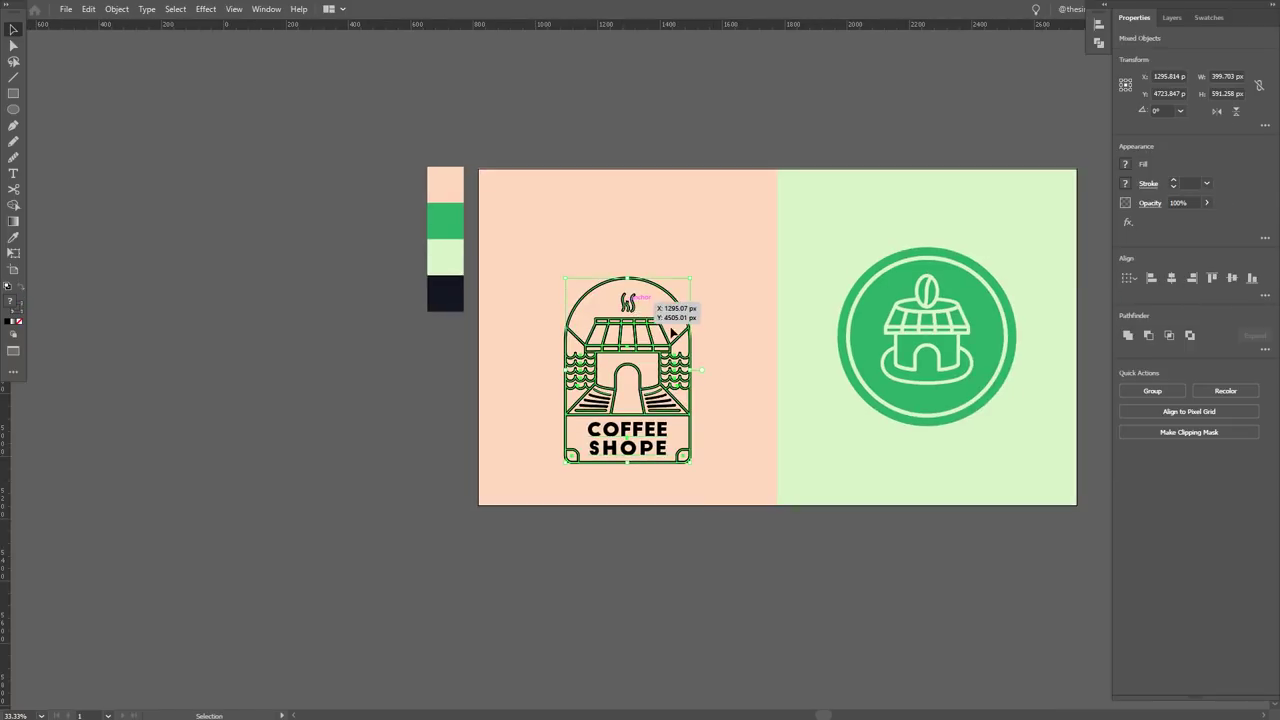
{"action": "key", "text": "v"}
{"action": "scroll", "coordinate": [725, 340], "scroll_direction": "up", "scroll_amount": 1}
{"action": "key", "text": "i"}
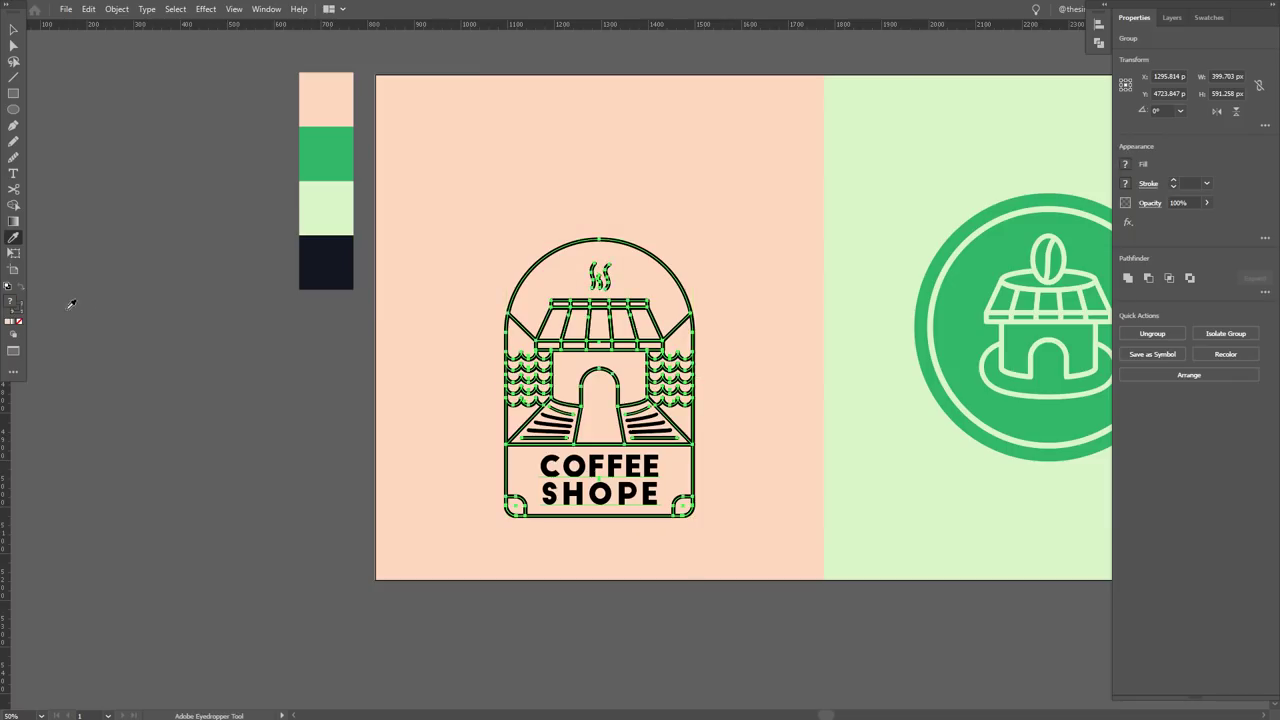
{"action": "left_click", "coordinate": [18, 316]}
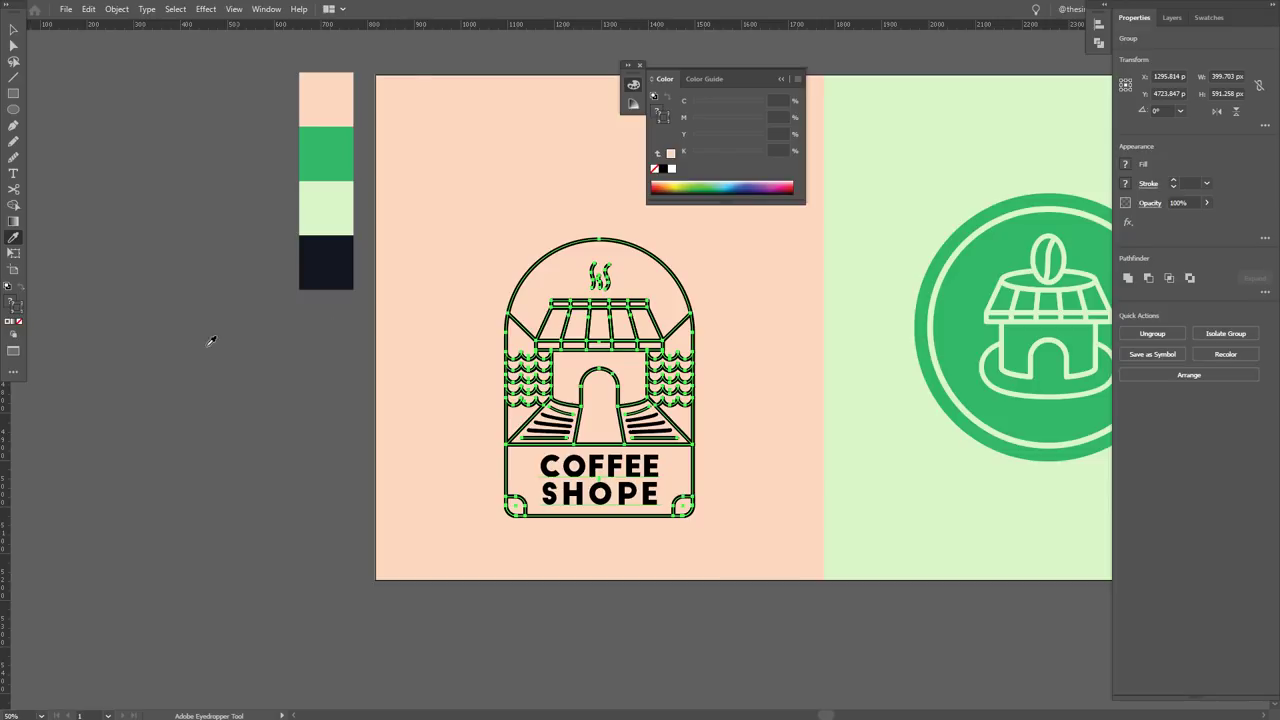
{"action": "left_click", "coordinate": [7, 322]}
- Move the peach logo off the artboard and fill a copy on the artboard as a dark navy arch
{"action": "key", "text": "v"}
{"action": "left_click_drag", "start_coordinate": [571, 331], "coordinate": [160, 405]}
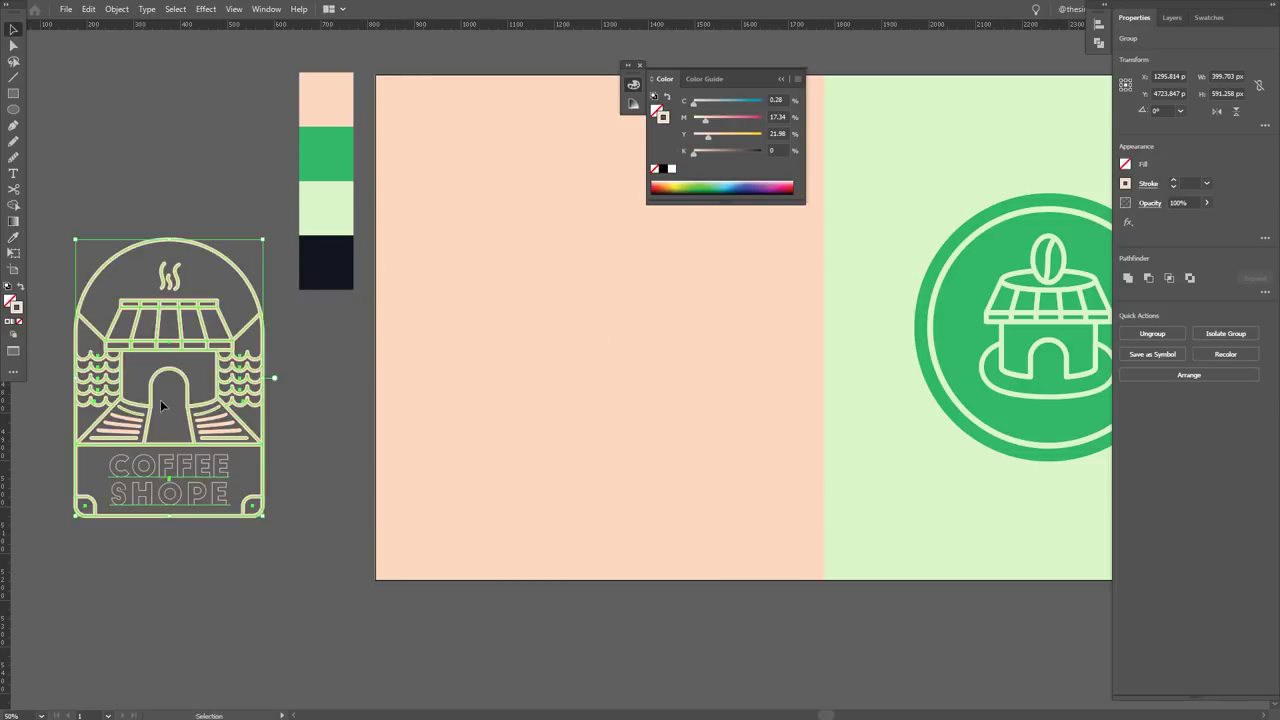
{"action": "left_click", "coordinate": [316, 411]}
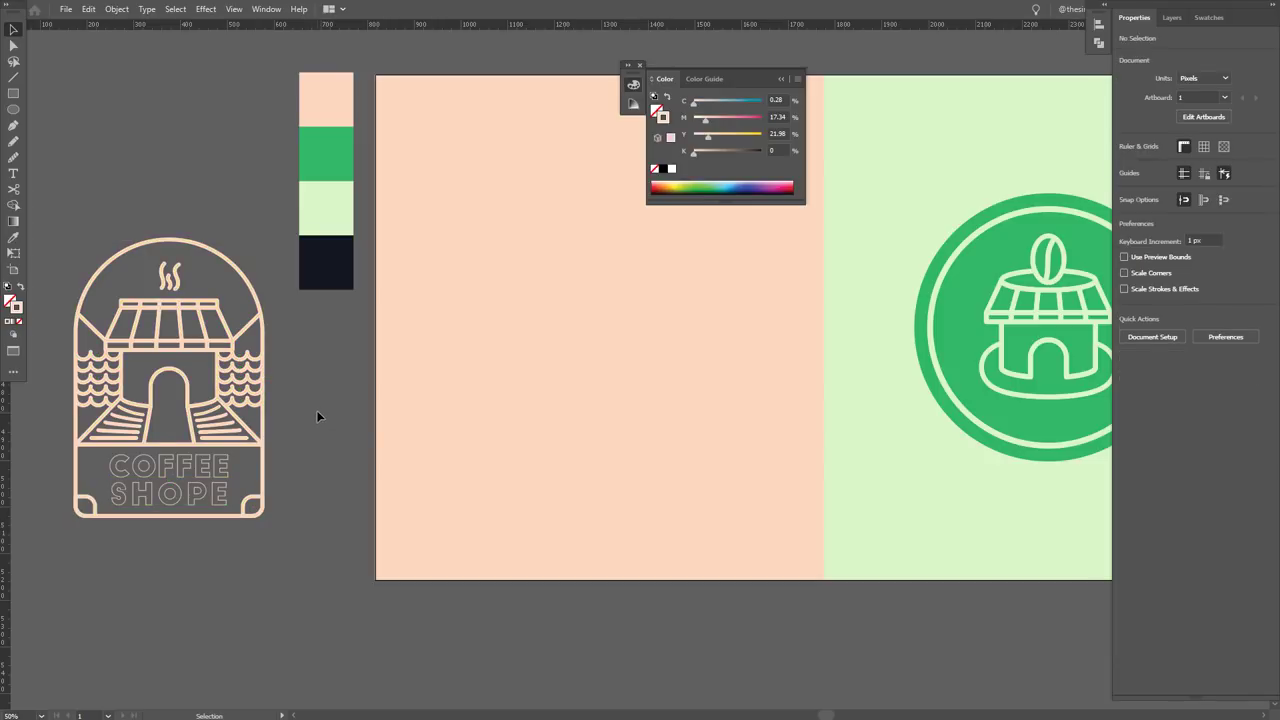
{"action": "left_click", "coordinate": [249, 284]}
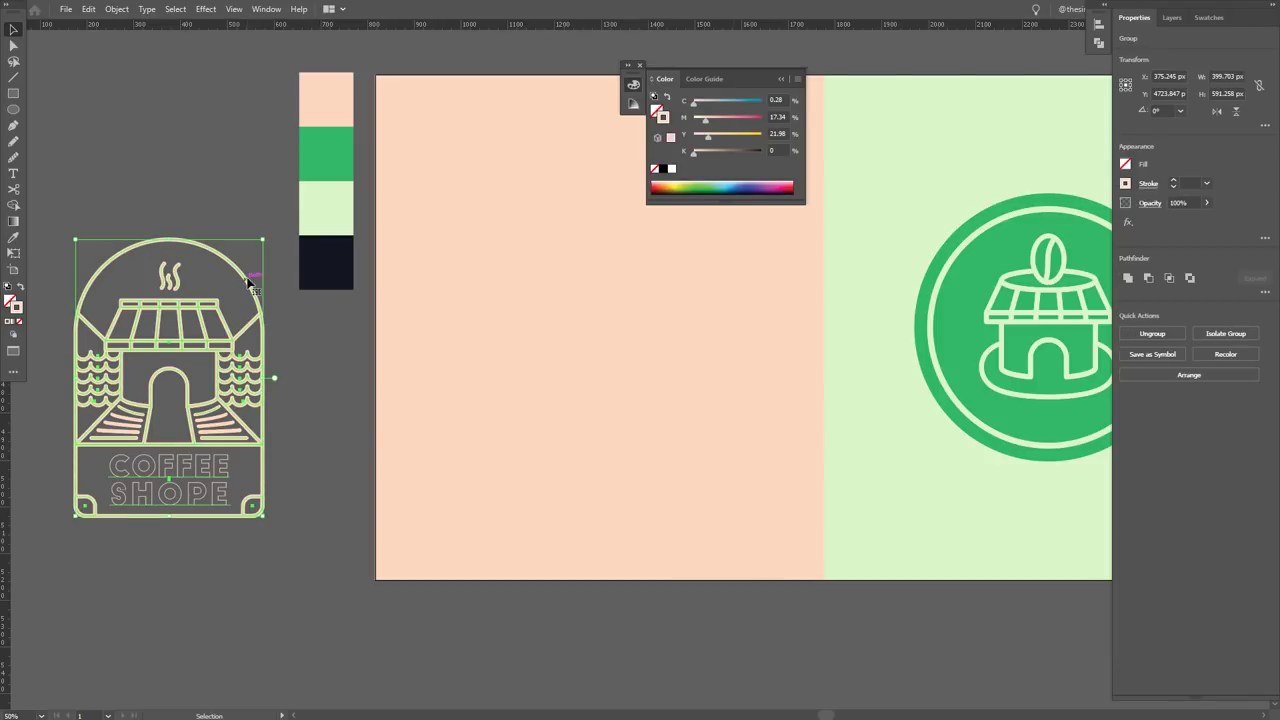
{"action": "left_click_drag", "start_coordinate": [249, 284], "coordinate": [664, 249]}
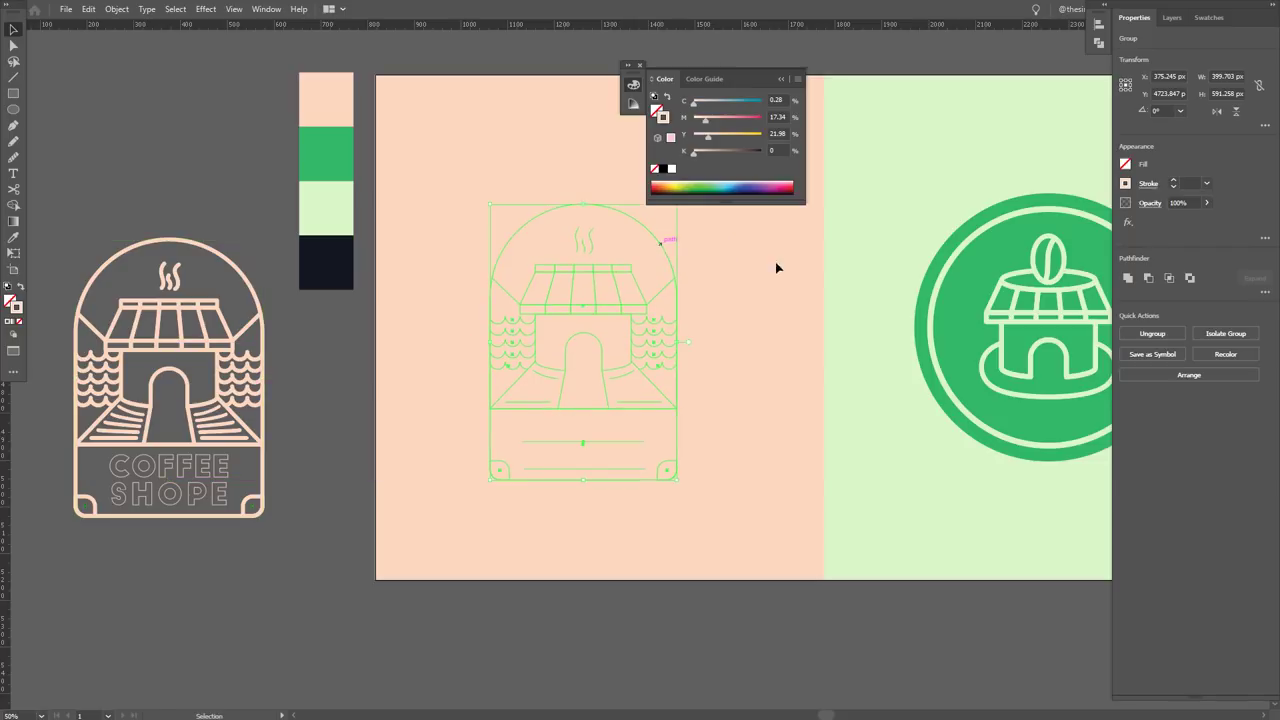
{"action": "left_click", "coordinate": [1131, 280]}
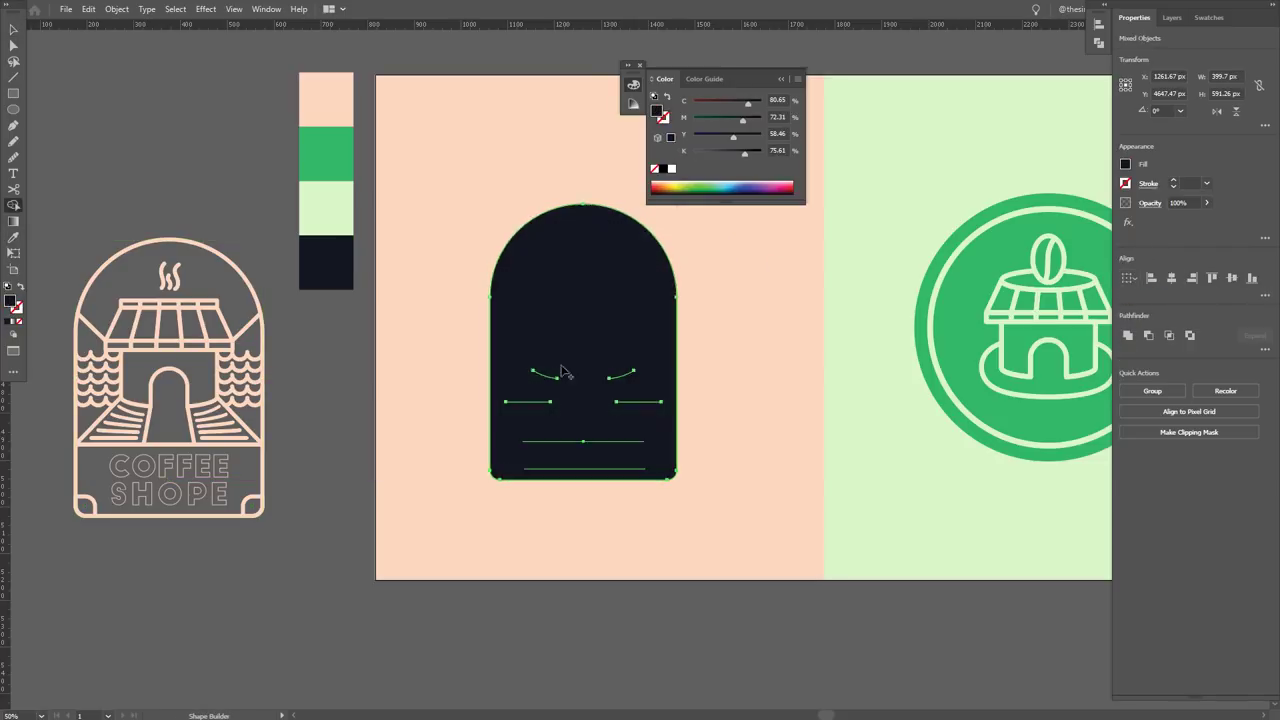
- Delete the leftover lettering lines and return the dark arch to the artboard
{"action": "left_click_drag", "start_coordinate": [630, 362], "coordinate": [795, 567]}
{"action": "left_click", "coordinate": [625, 430]}
{"action": "key", "text": "Delete"}
{"action": "left_click_drag", "start_coordinate": [669, 504], "coordinate": [514, 274]}
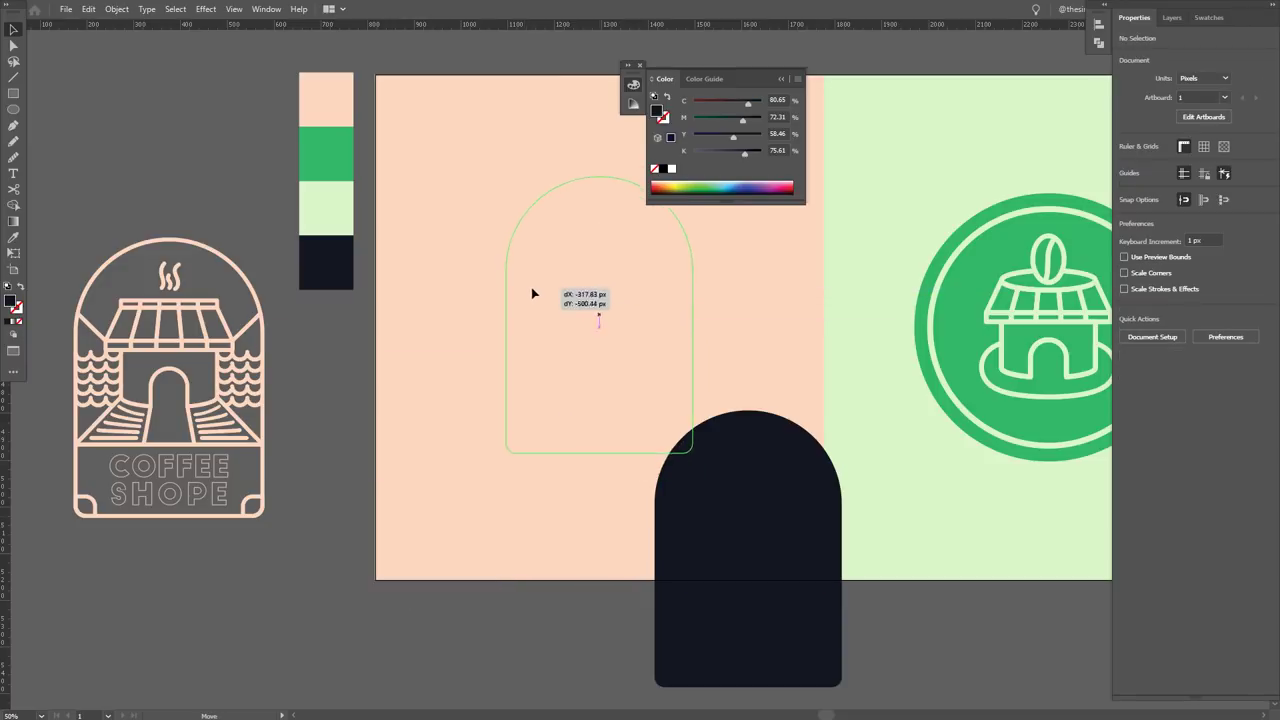
{"action": "left_click_drag", "start_coordinate": [694, 79], "coordinate": [668, 80]}
{"action": "key", "text": "F6"}
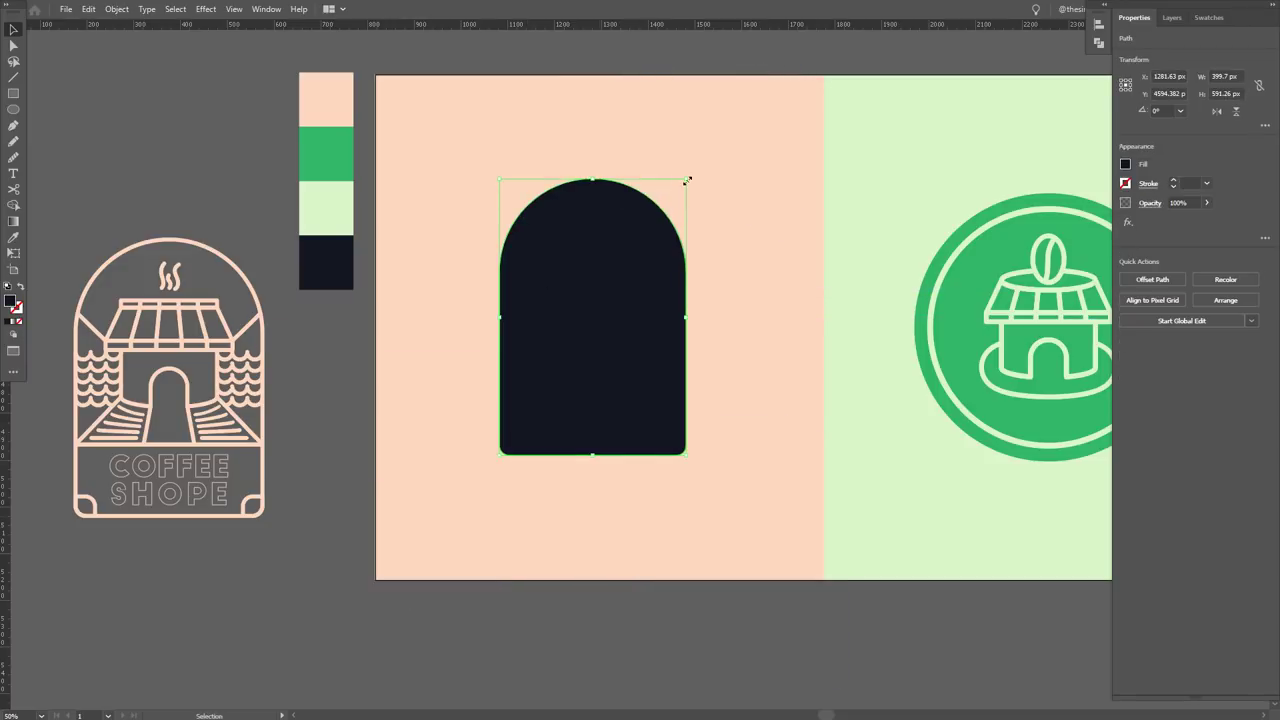
- Apply a 24 px Offset Path to the dark arch
{"action": "left_click", "coordinate": [117, 9]}
{"action": "mouse_move", "coordinate": [190, 312]}
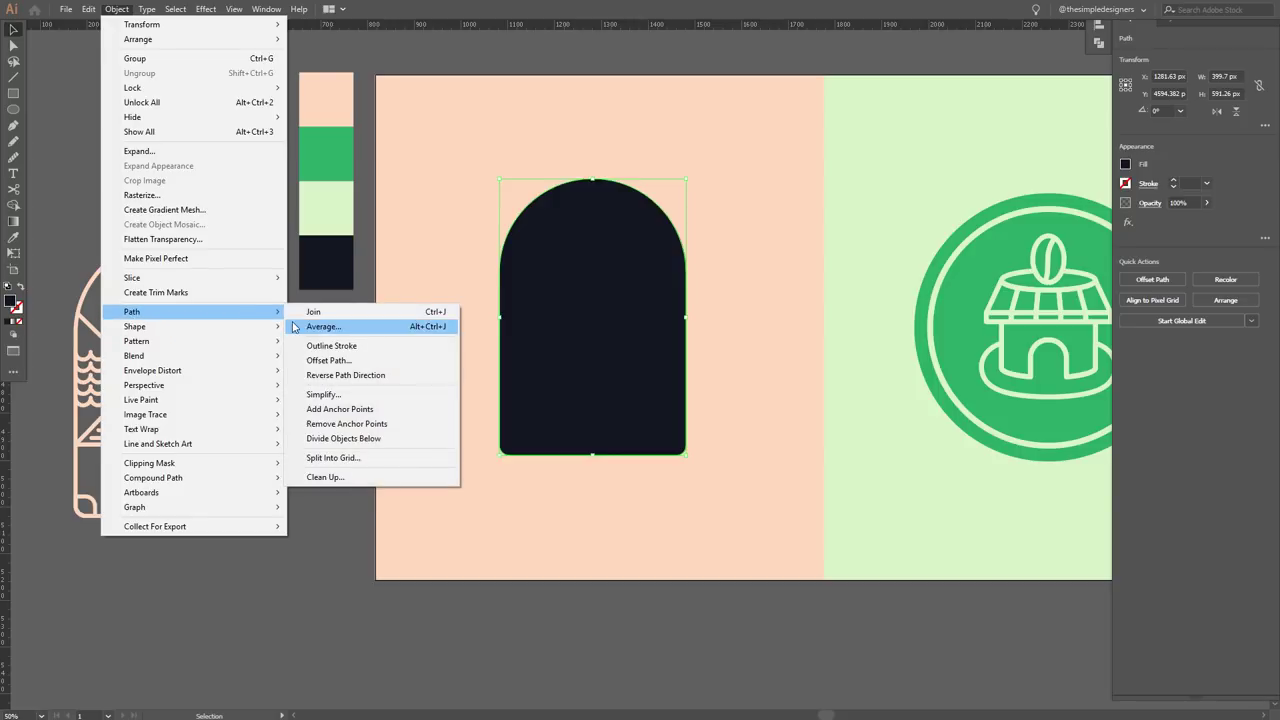
{"action": "left_click", "coordinate": [328, 360]}
{"action": "left_click", "coordinate": [577, 387]}
{"action": "key", "text": "Up"}
{"action": "key", "text": "Up"}
{"action": "key", "text": "Up"}
{"action": "key", "text": "Up"}
{"action": "key", "text": "Up"}
{"action": "key", "text": "Up"}
{"action": "key", "text": "Up"}
{"action": "key", "text": "Up"}
{"action": "key", "text": "Up"}
{"action": "key", "text": "Up"}
{"action": "key", "text": "Up"}
{"action": "key", "text": "Up"}
{"action": "key", "text": "Up"}
{"action": "key", "text": "Up"}
{"action": "key", "text": "Up"}
{"action": "key", "text": "Down"}
{"action": "key", "text": "Down"}
{"action": "key", "text": "Down"}
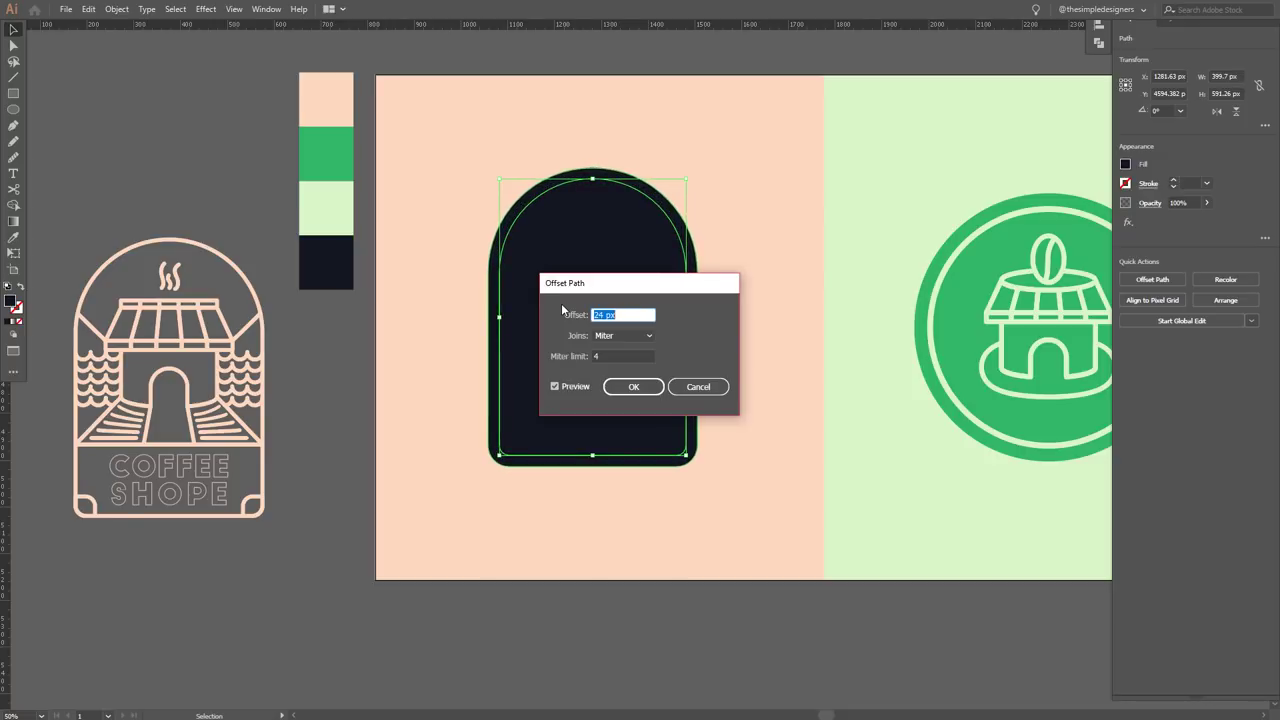
{"action": "left_click", "coordinate": [626, 386]}
- Unite the original and offset arches into one solid shape with Pathfinder
{"action": "left_click", "coordinate": [676, 617]}
{"action": "left_click_drag", "start_coordinate": [643, 596], "coordinate": [620, 440]}
{"action": "left_click", "coordinate": [1128, 336]}
{"action": "left_click", "coordinate": [661, 611]}
- Centre the peach logo group on the dark arch horizontally and vertically
{"action": "left_click", "coordinate": [240, 368]}
{"action": "left_click", "coordinate": [544, 369], "text": "shift"}
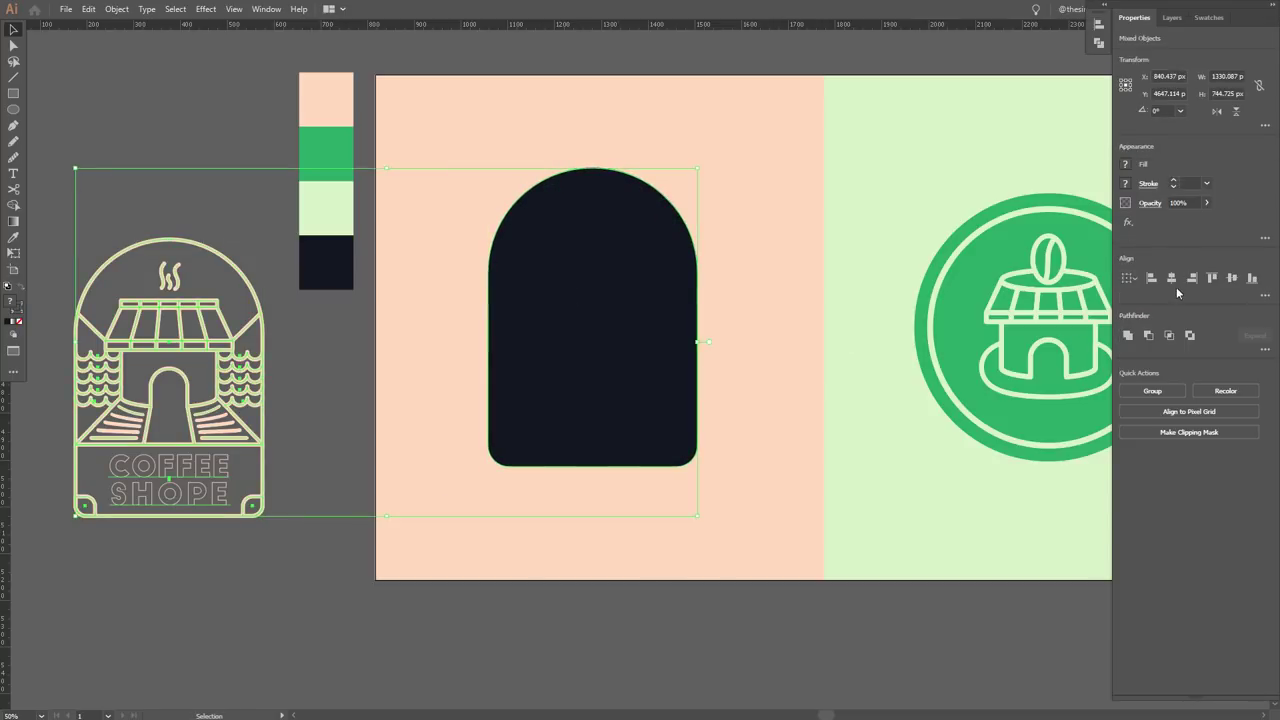
{"action": "left_click", "coordinate": [1172, 278]}
{"action": "left_click", "coordinate": [1234, 279]}
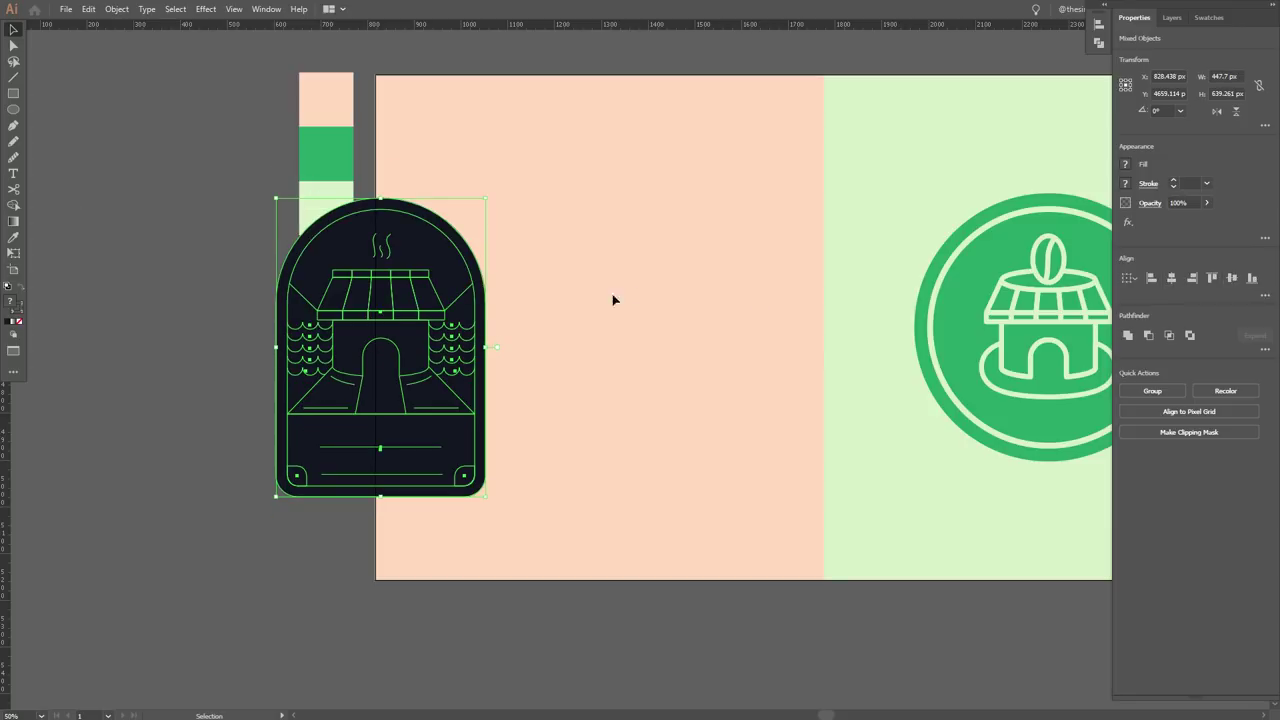
- Move the badge onto the peach artboard and make the COFFEE SHOPE letters solid peach
{"action": "left_click_drag", "start_coordinate": [390, 340], "coordinate": [598, 292]}
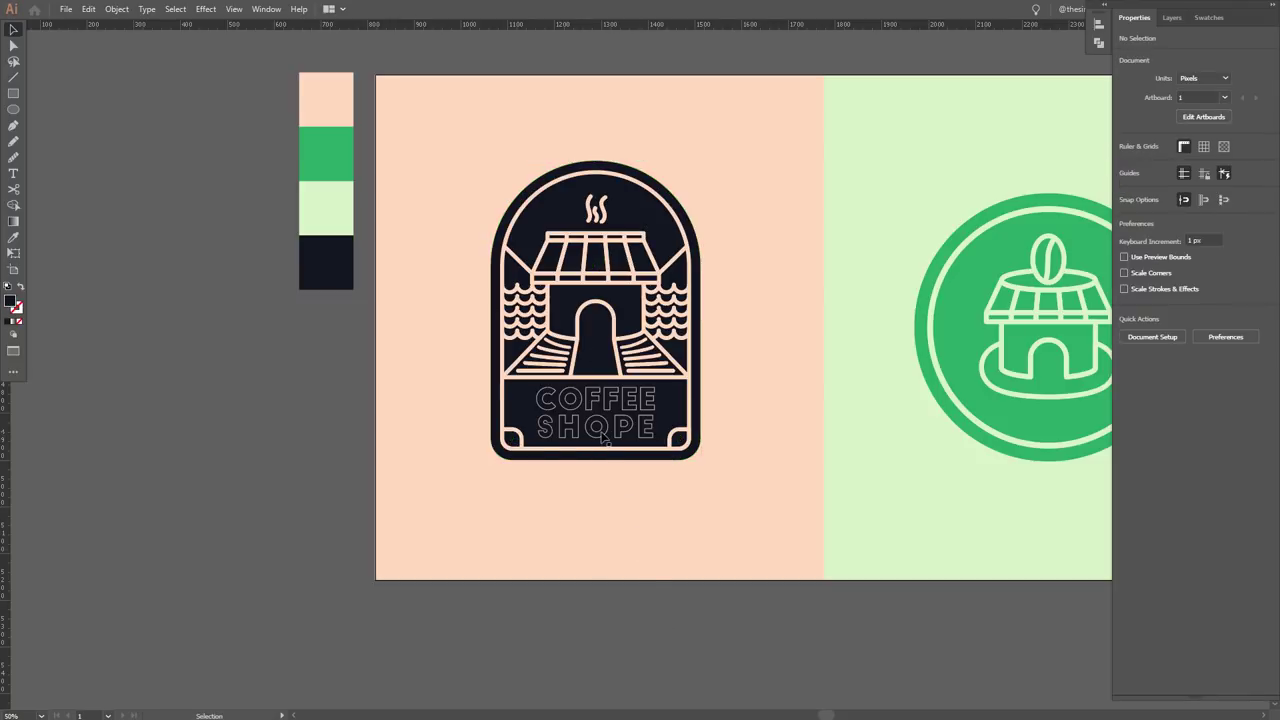
{"action": "double_click", "coordinate": [603, 437]}
{"action": "left_click", "coordinate": [20, 287]}
{"action": "double_click", "coordinate": [134, 336]}
- Zoom out to fit both badges and the artboards in view
{"action": "left_click_drag", "start_coordinate": [696, 462], "coordinate": [431, 500]}
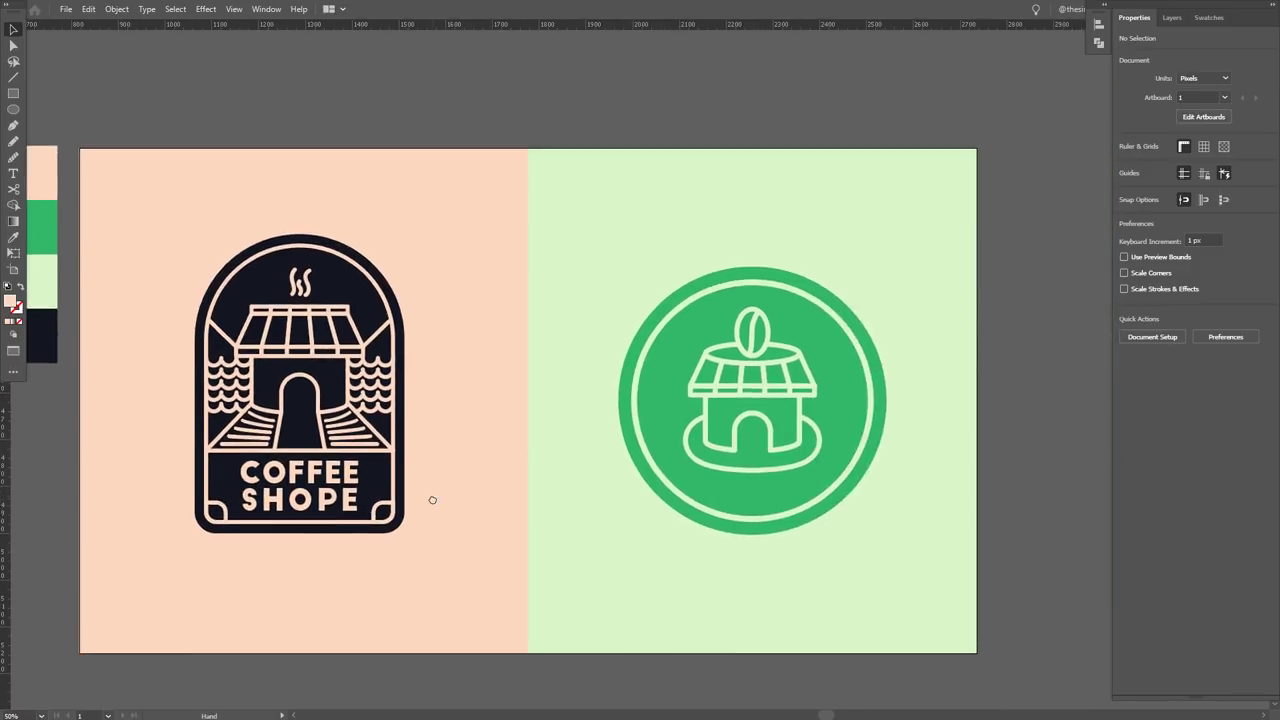
{"action": "key", "text": "ctrl+minus"}
{"action": "key", "text": "ctrl+minus"}
{"action": "left_click", "coordinate": [40, 716]}
{"action": "left_click", "coordinate": [60, 545]}
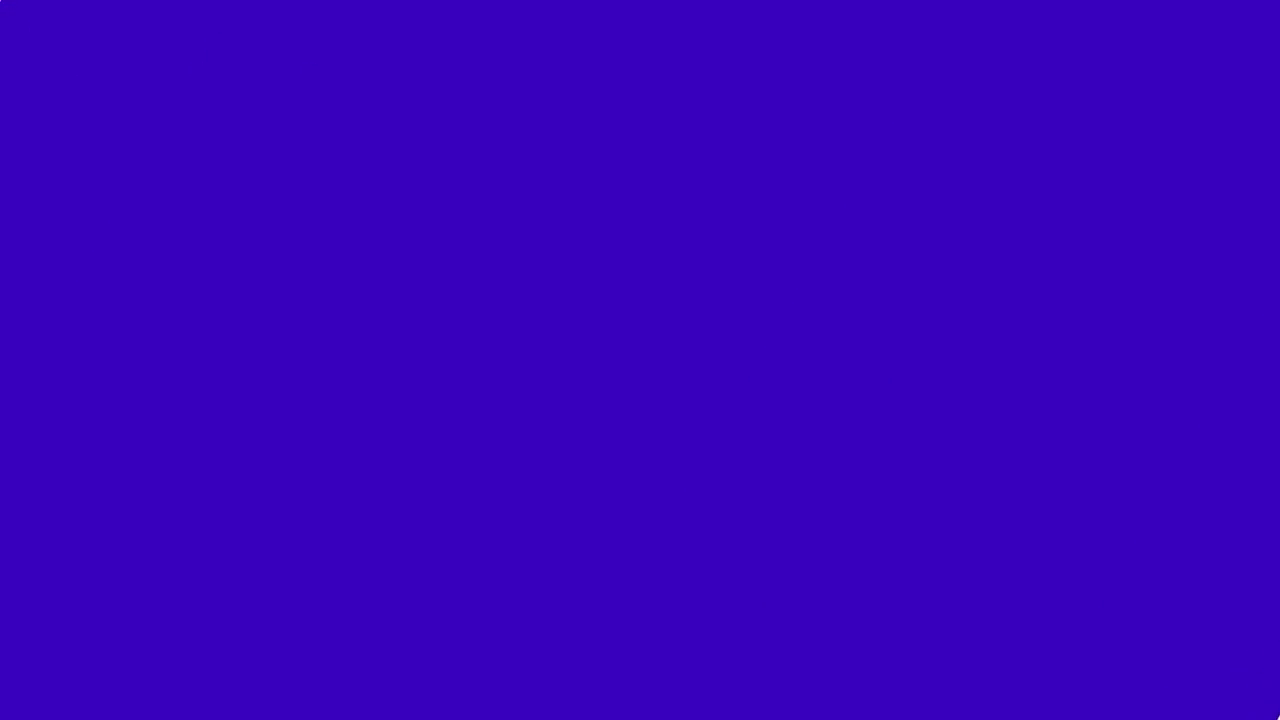